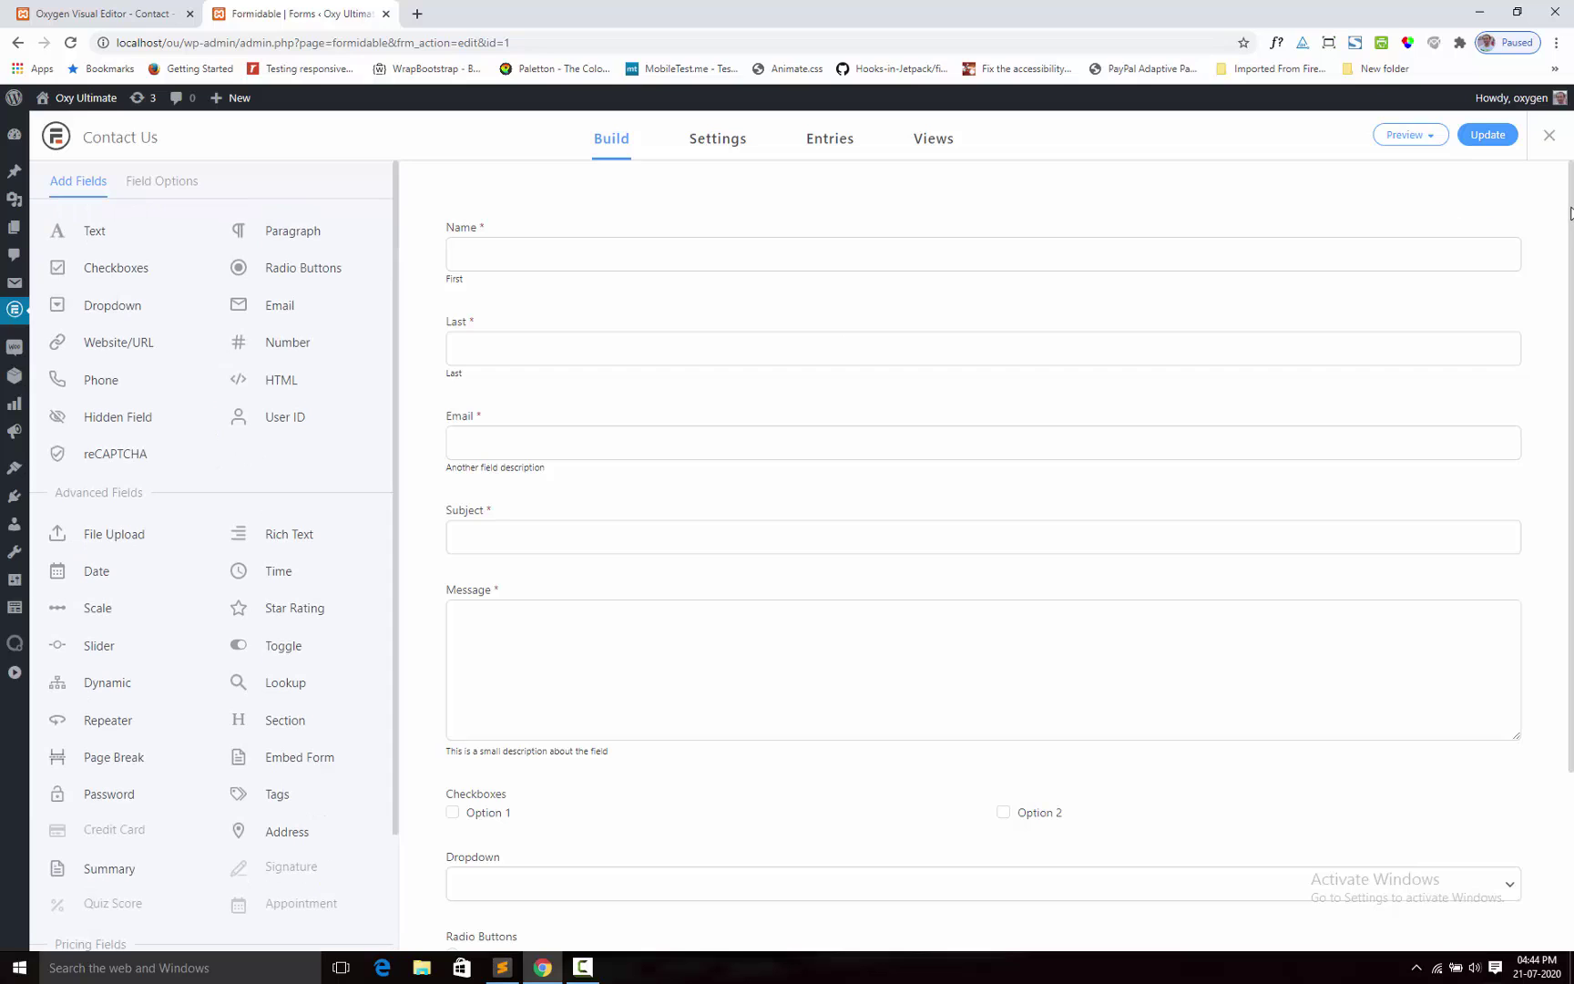
Step: Switch to the Oxygen editor and add a Formidable Forms Styler element to the empty div beside the contact details
scroll(1570, 228, down, 3)
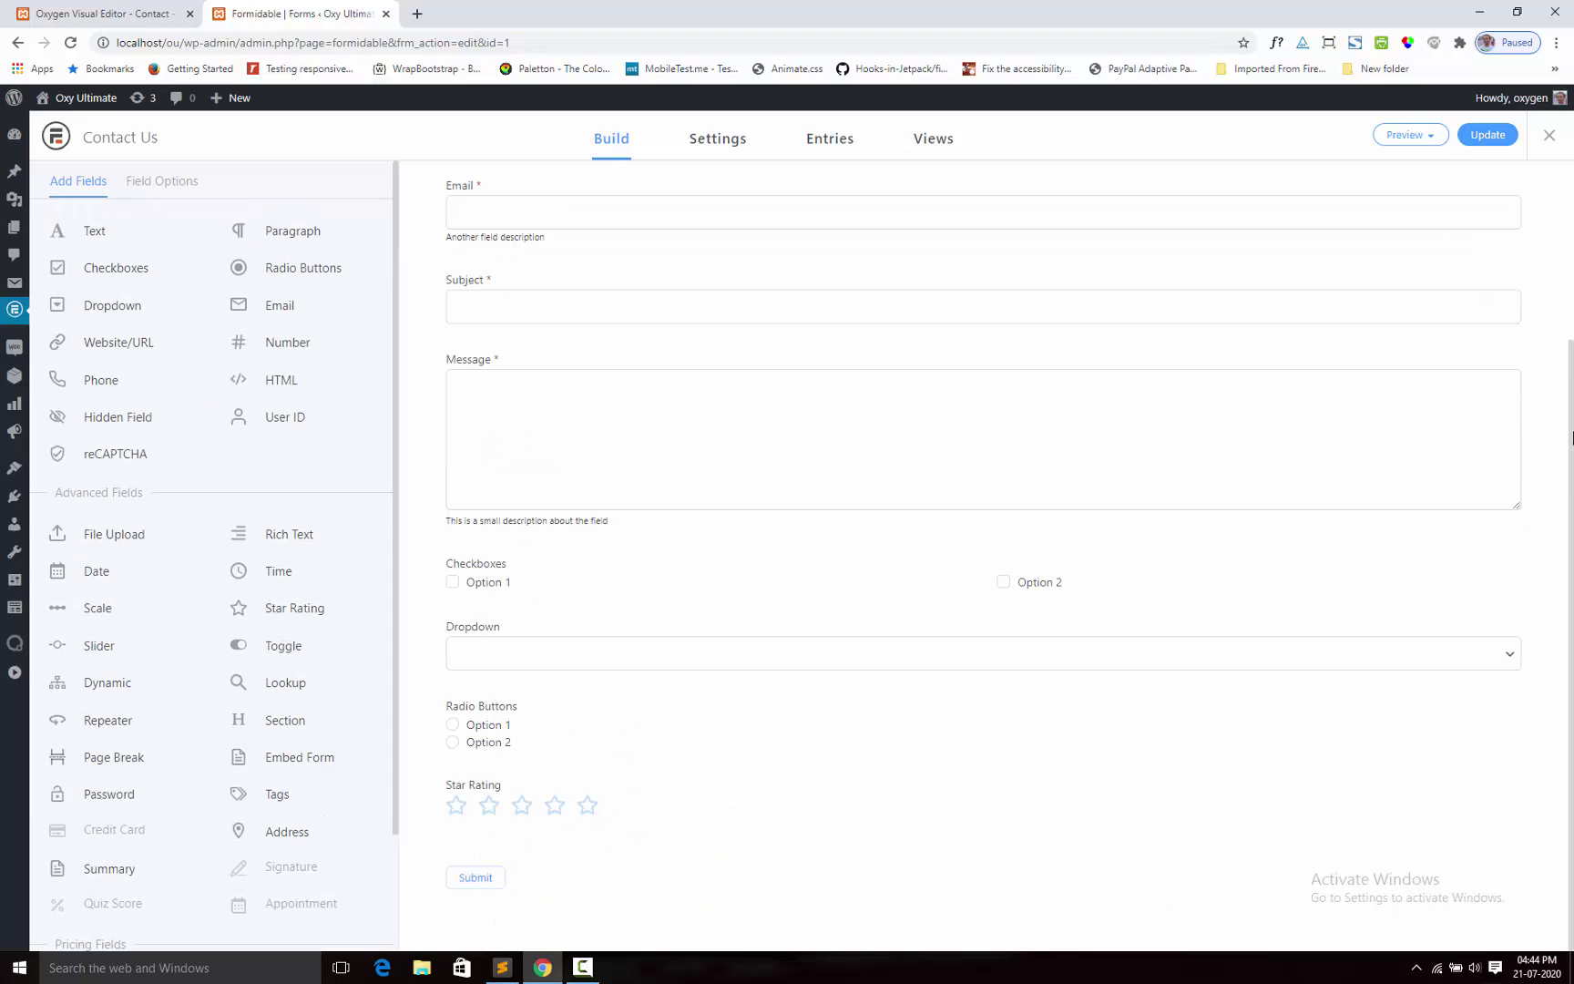
scroll(1570, 437, up, 3)
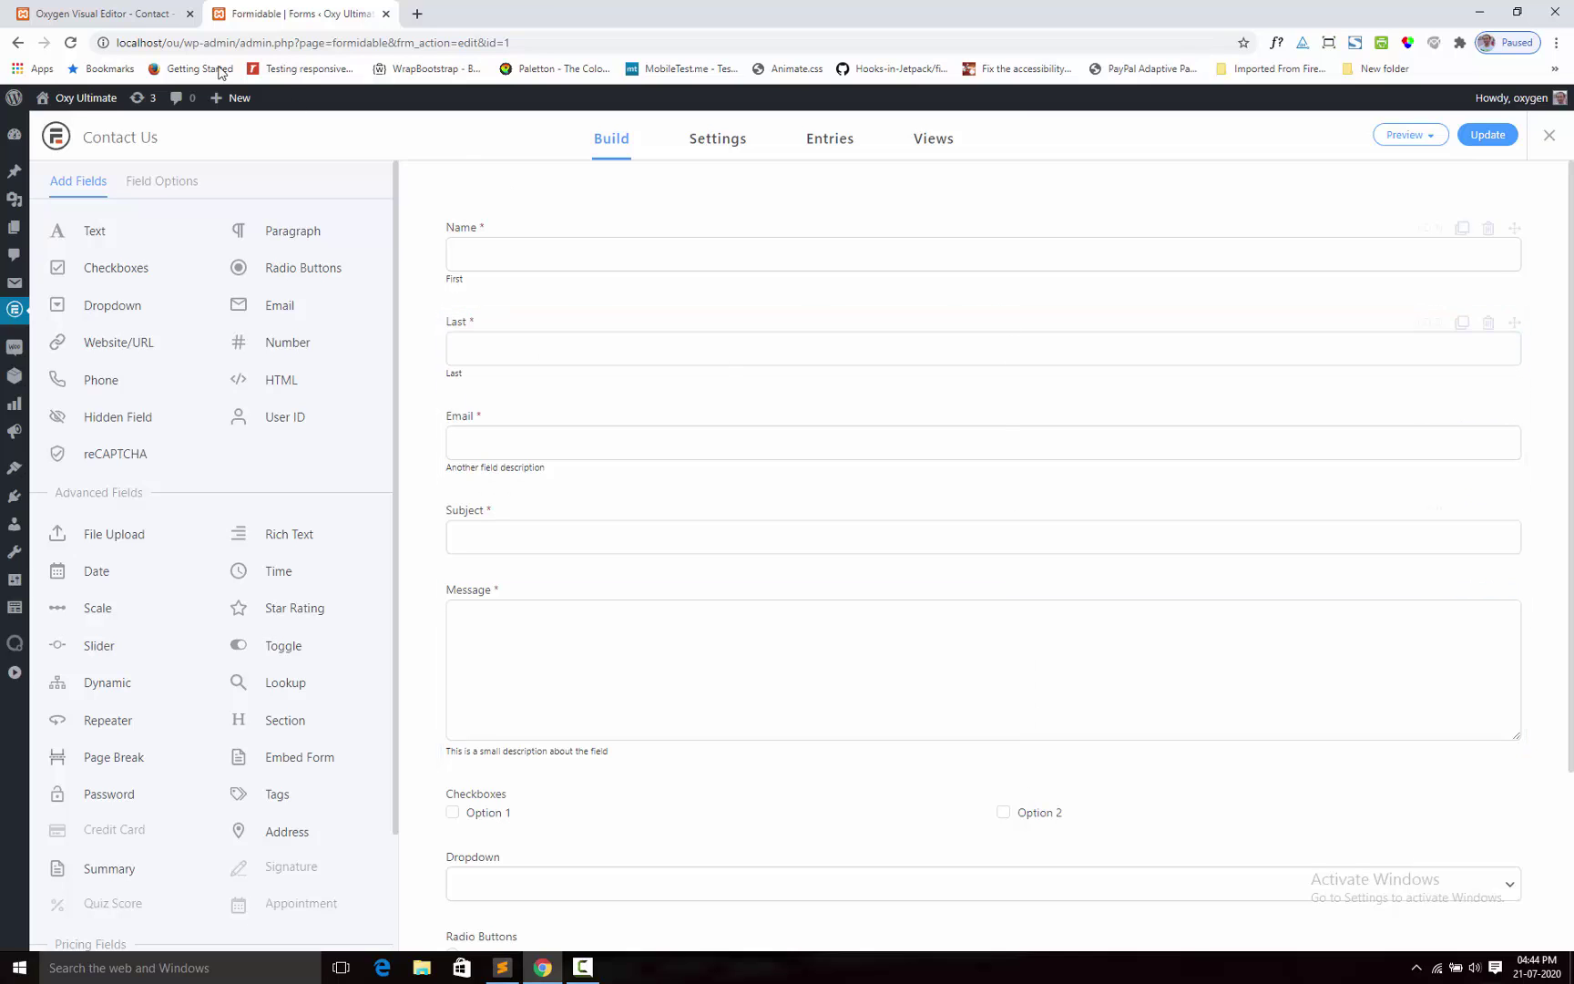
click(100, 13)
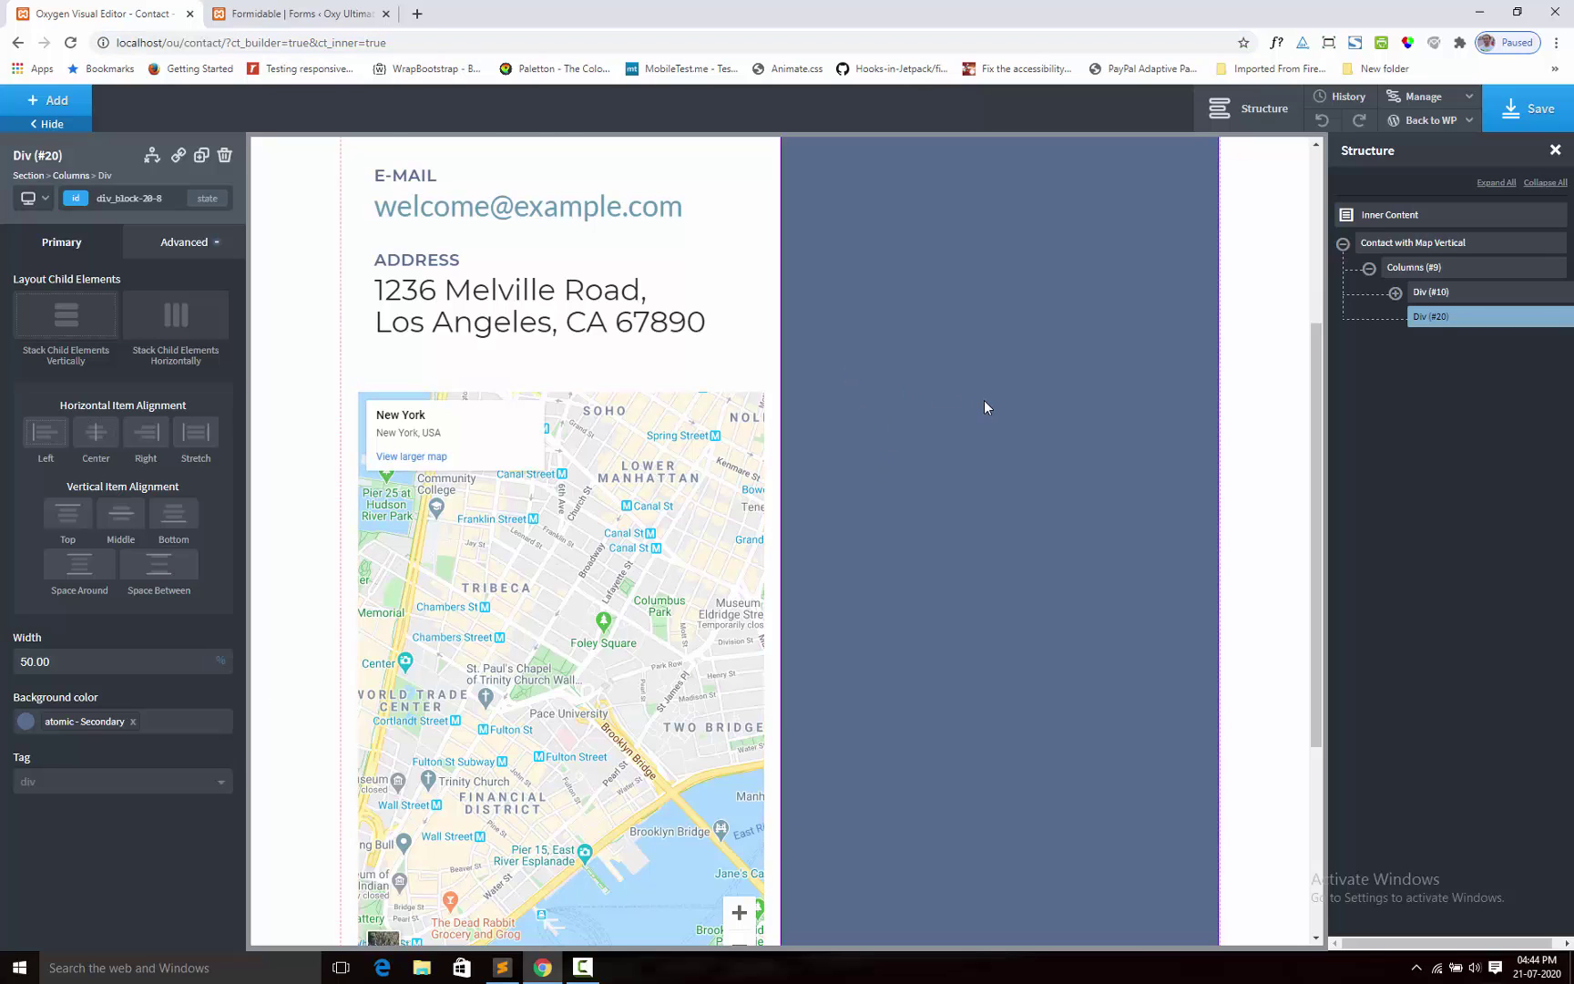
scroll(966, 415, up, 4)
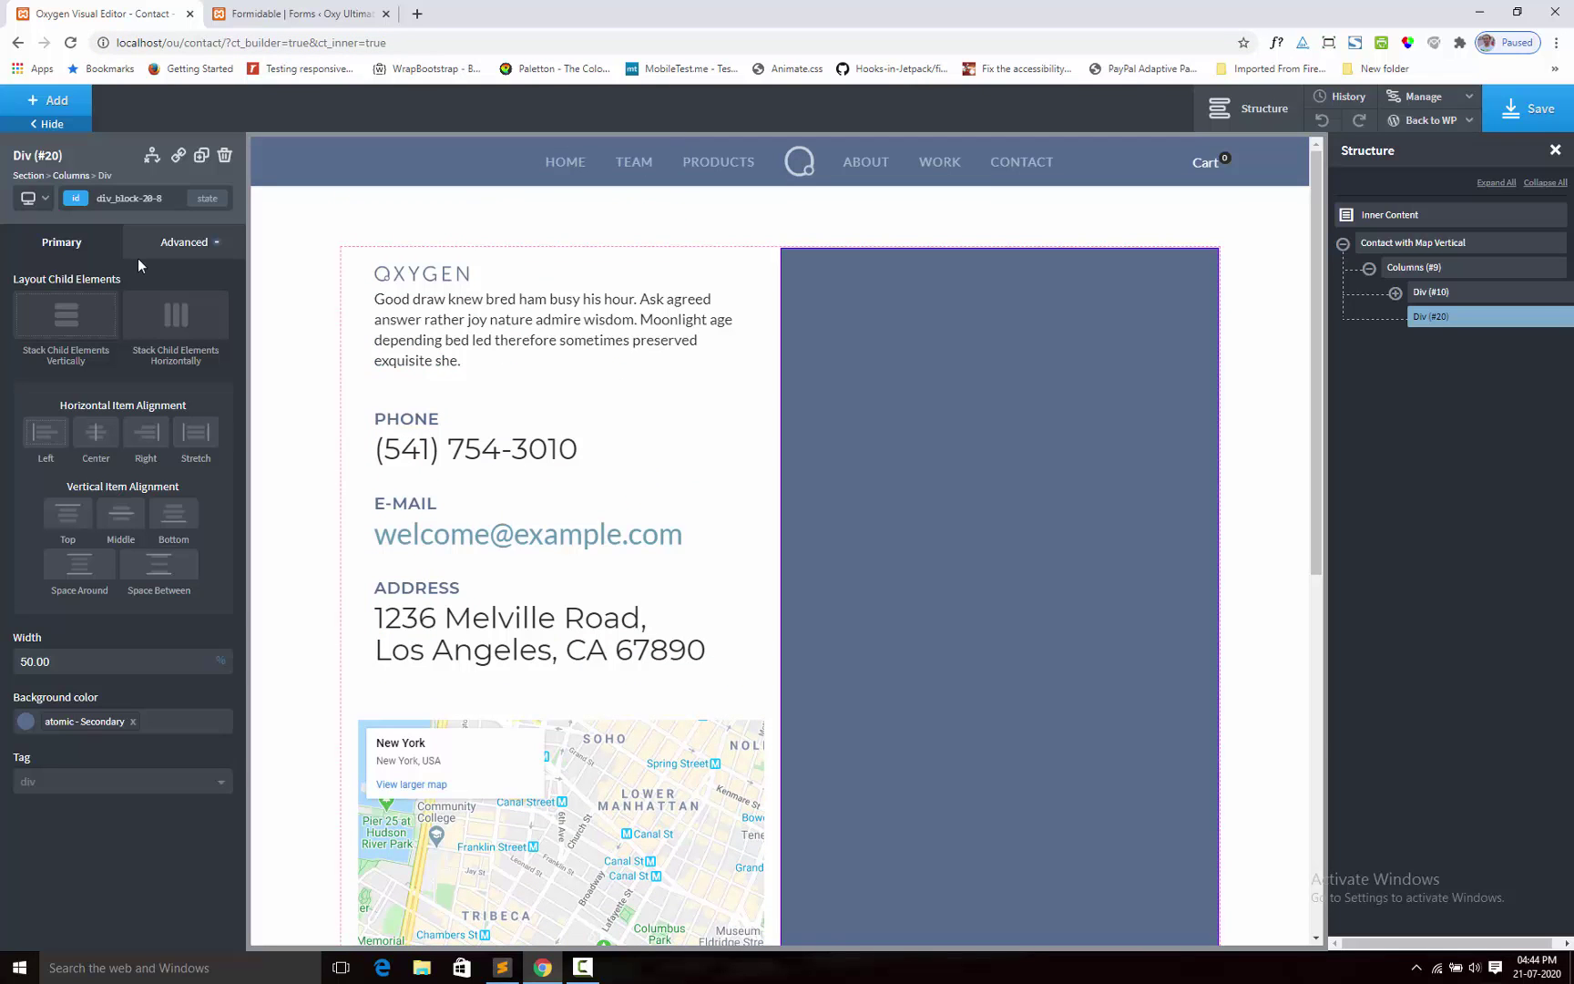
click(54, 103)
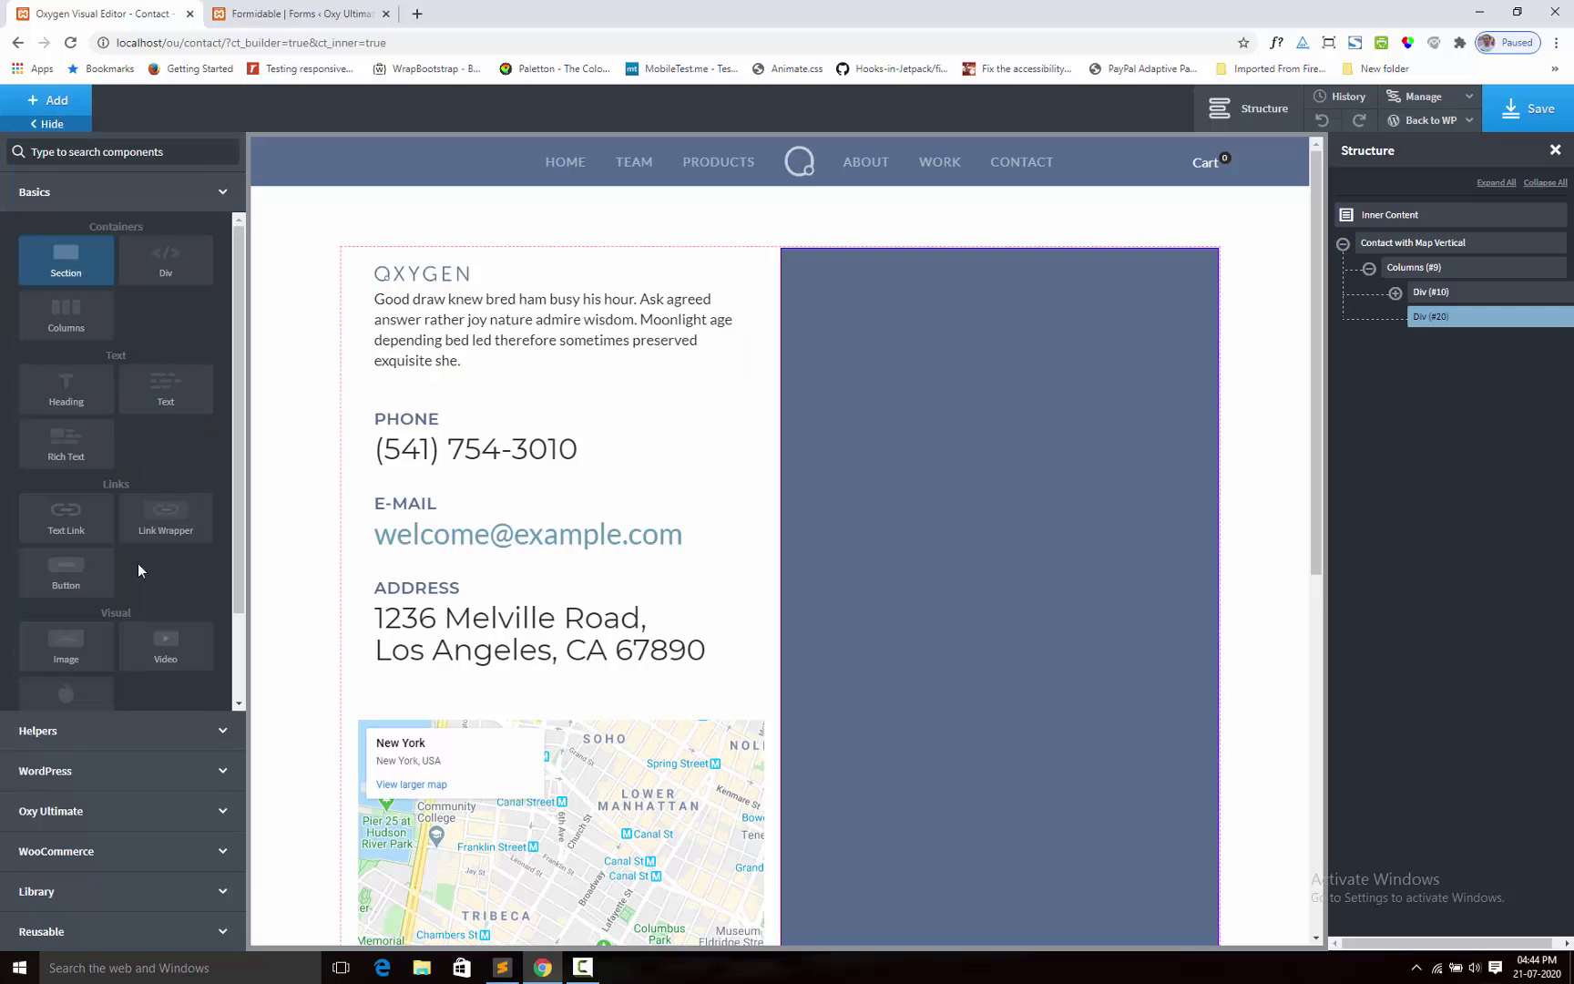
click(95, 810)
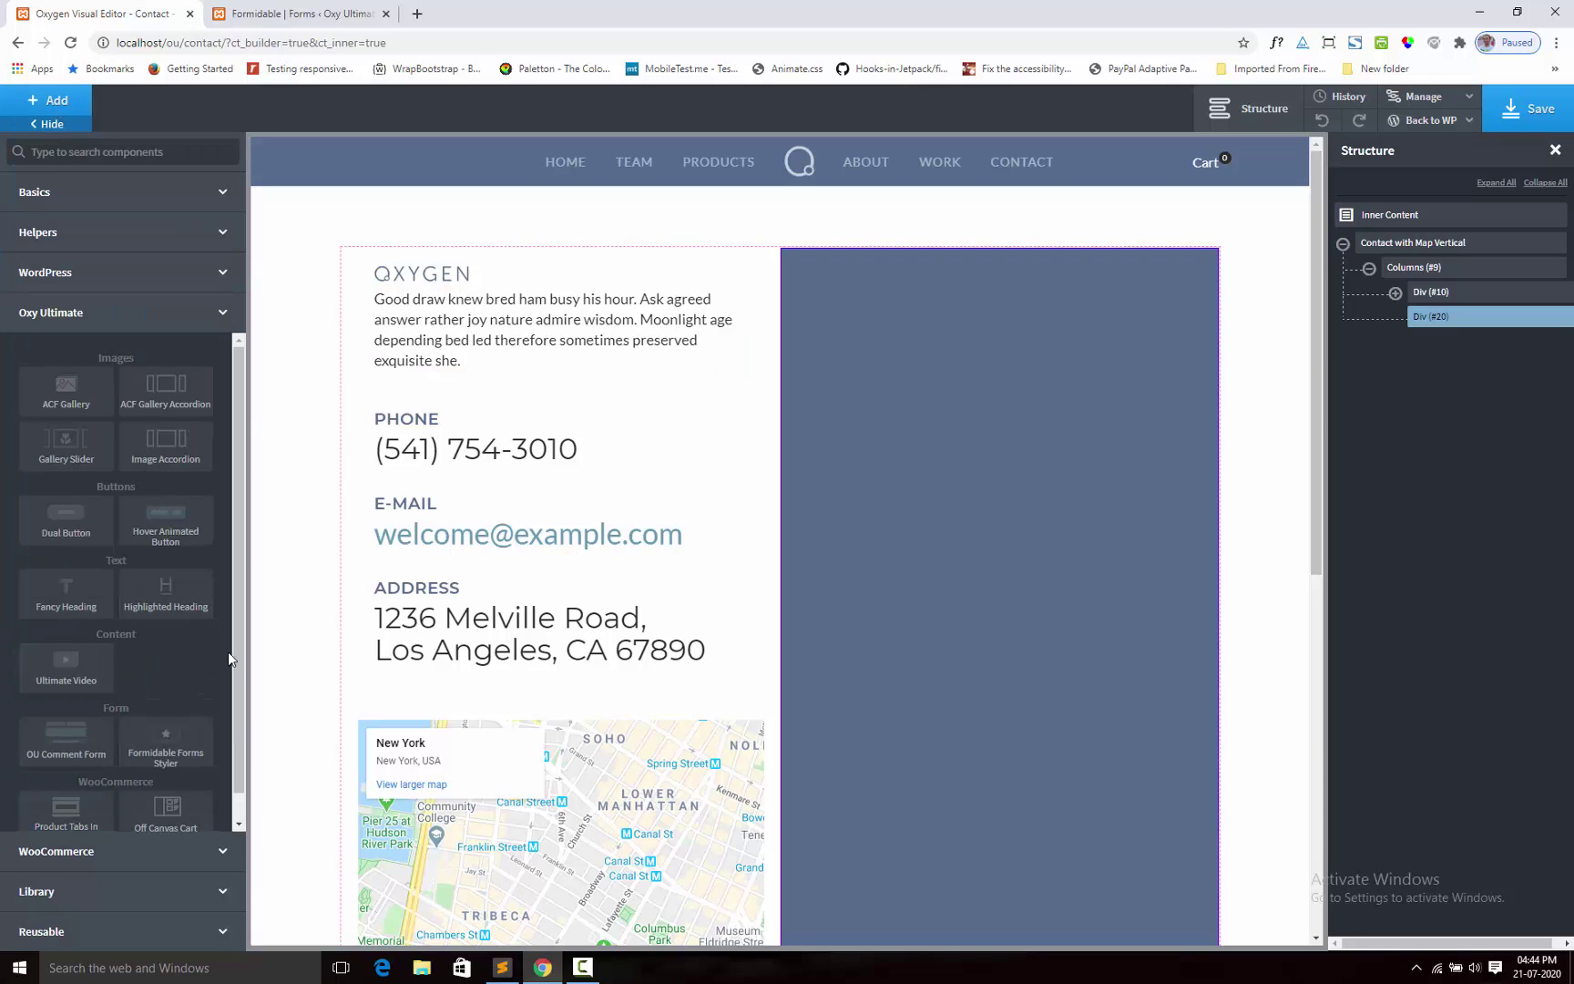
click(166, 743)
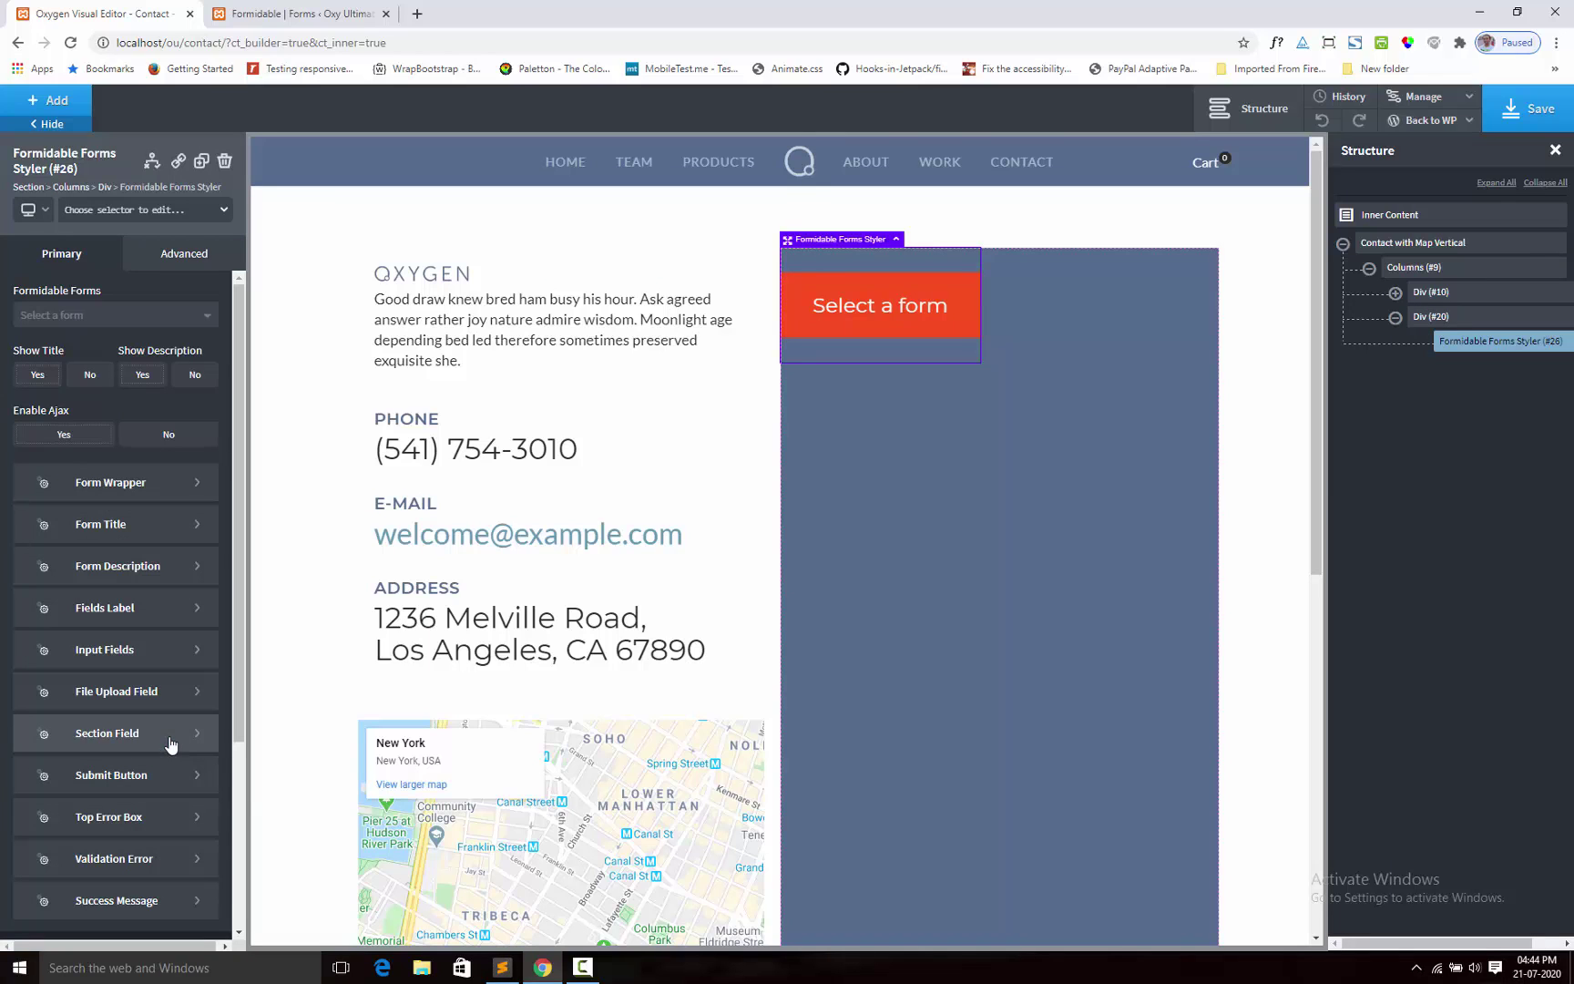
Step: Assign the Contact Us form to the Formidable Forms Styler element and review the rendered form
click(49, 318)
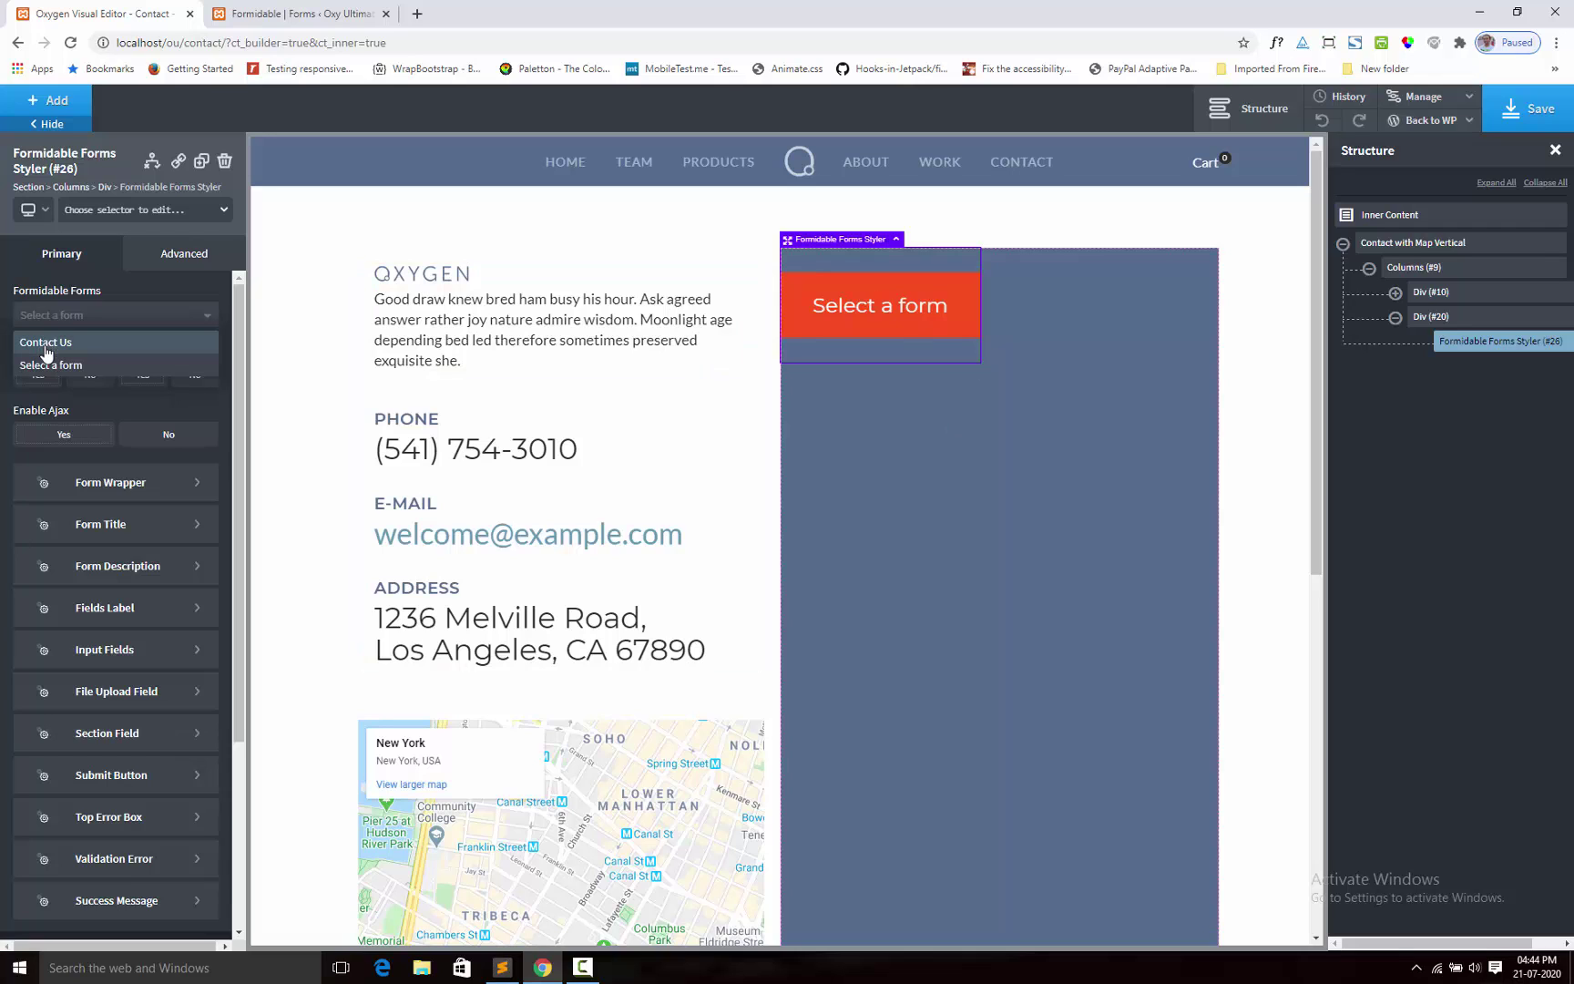
click(274, 13)
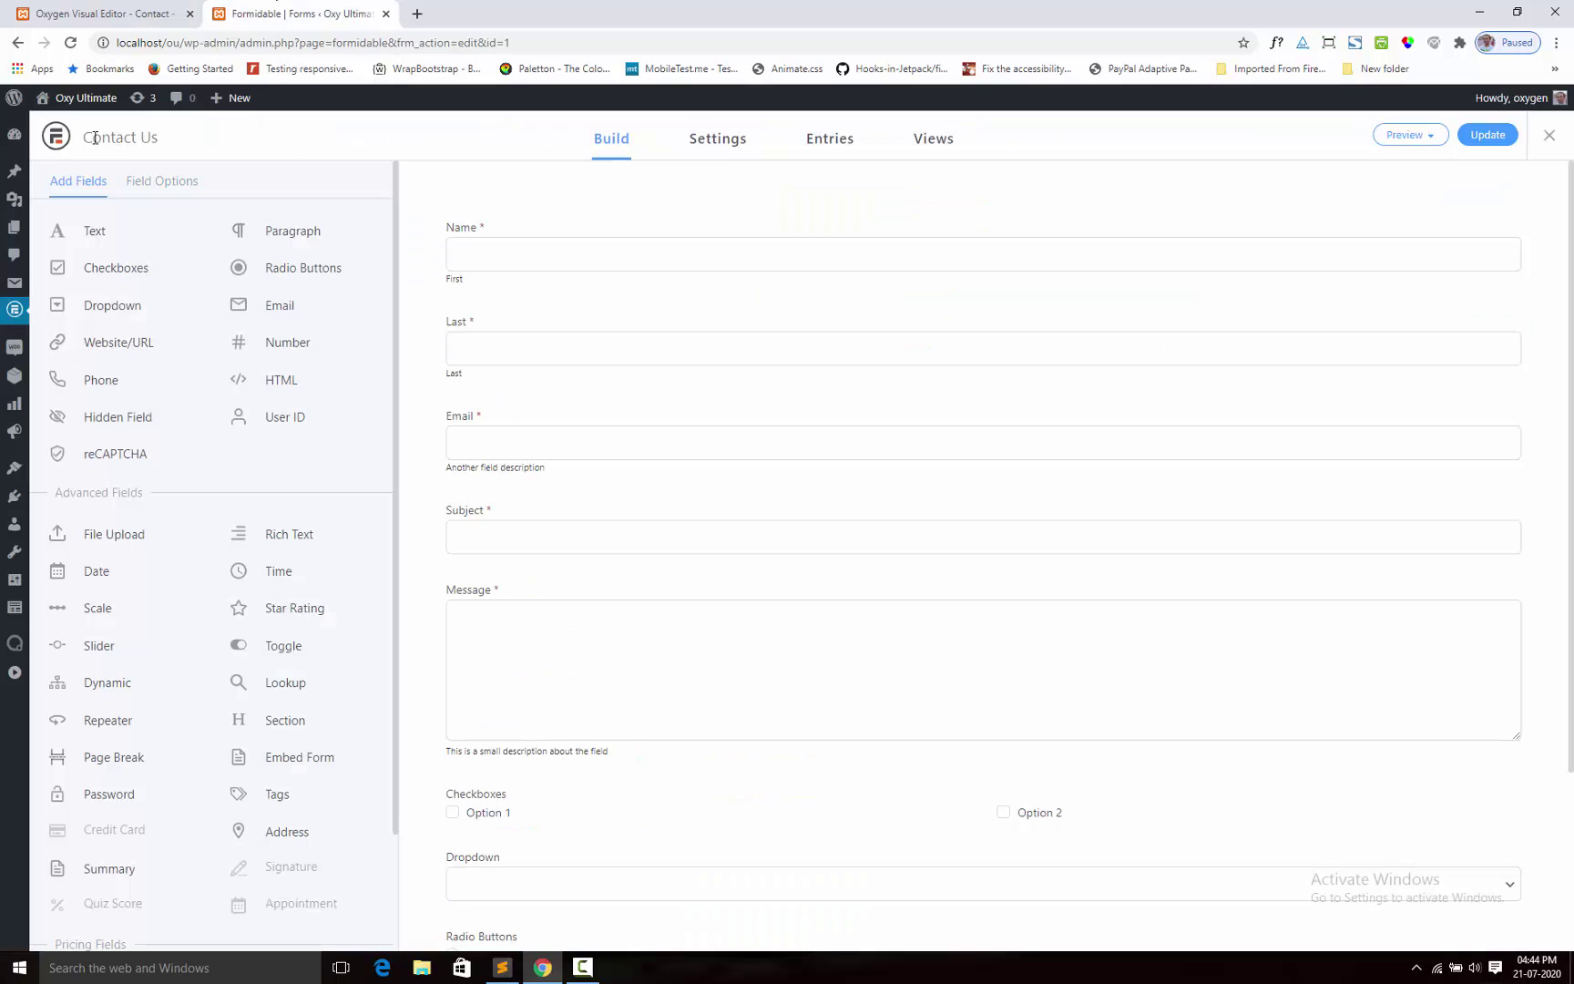
click(187, 143)
click(111, 14)
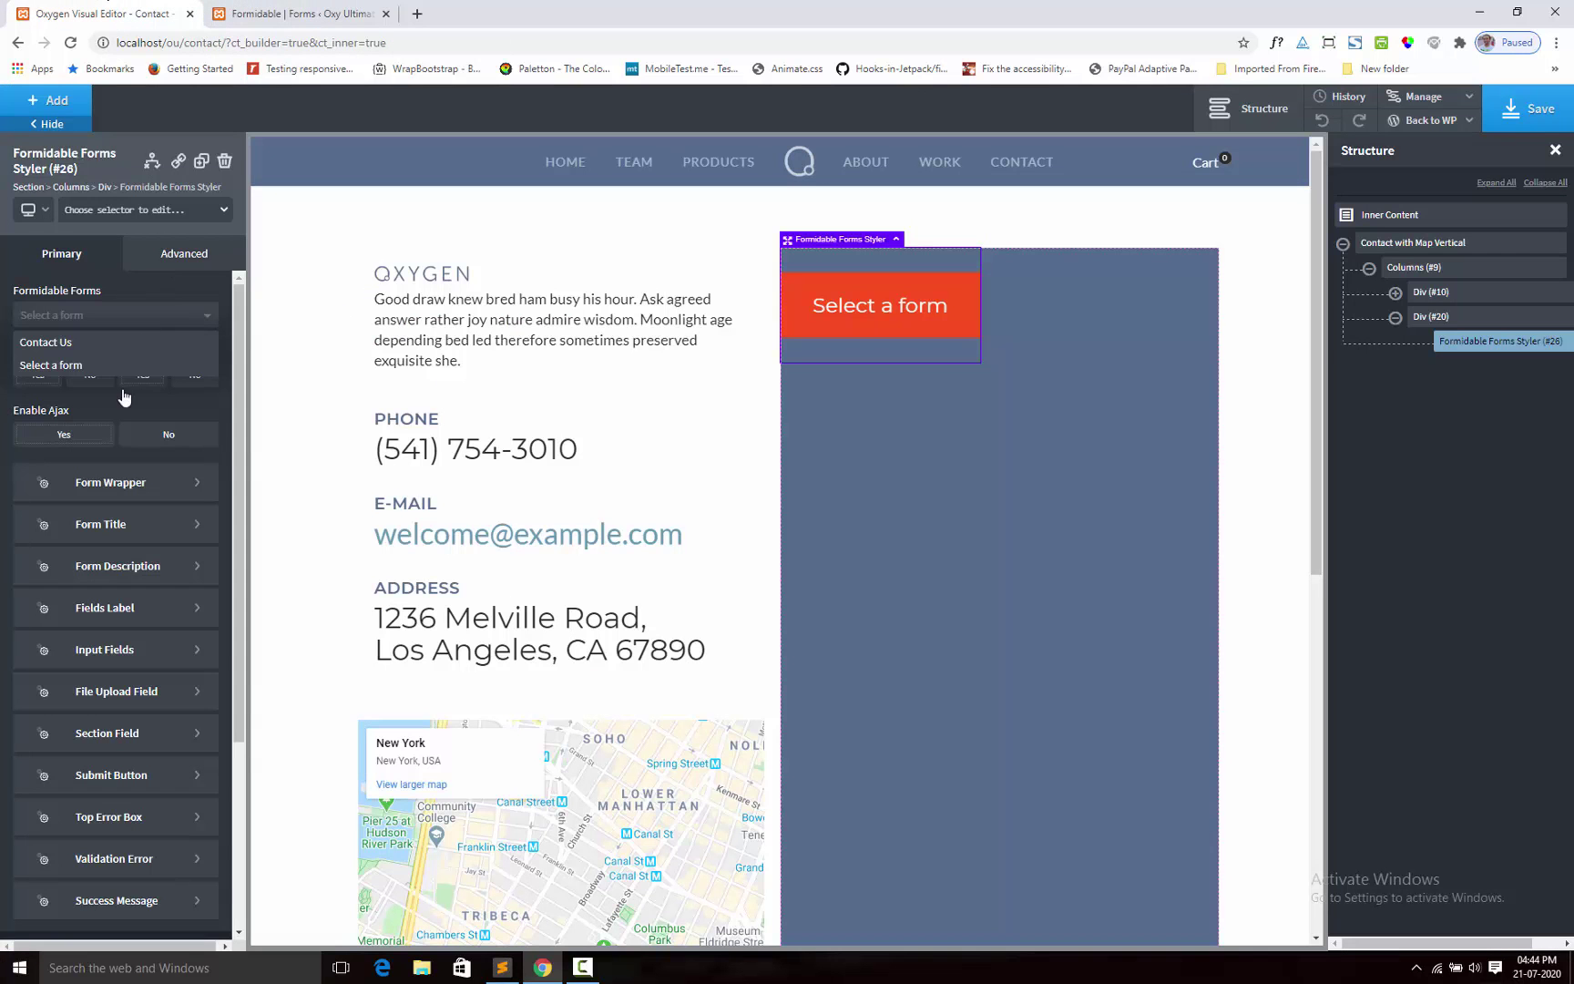
click(68, 342)
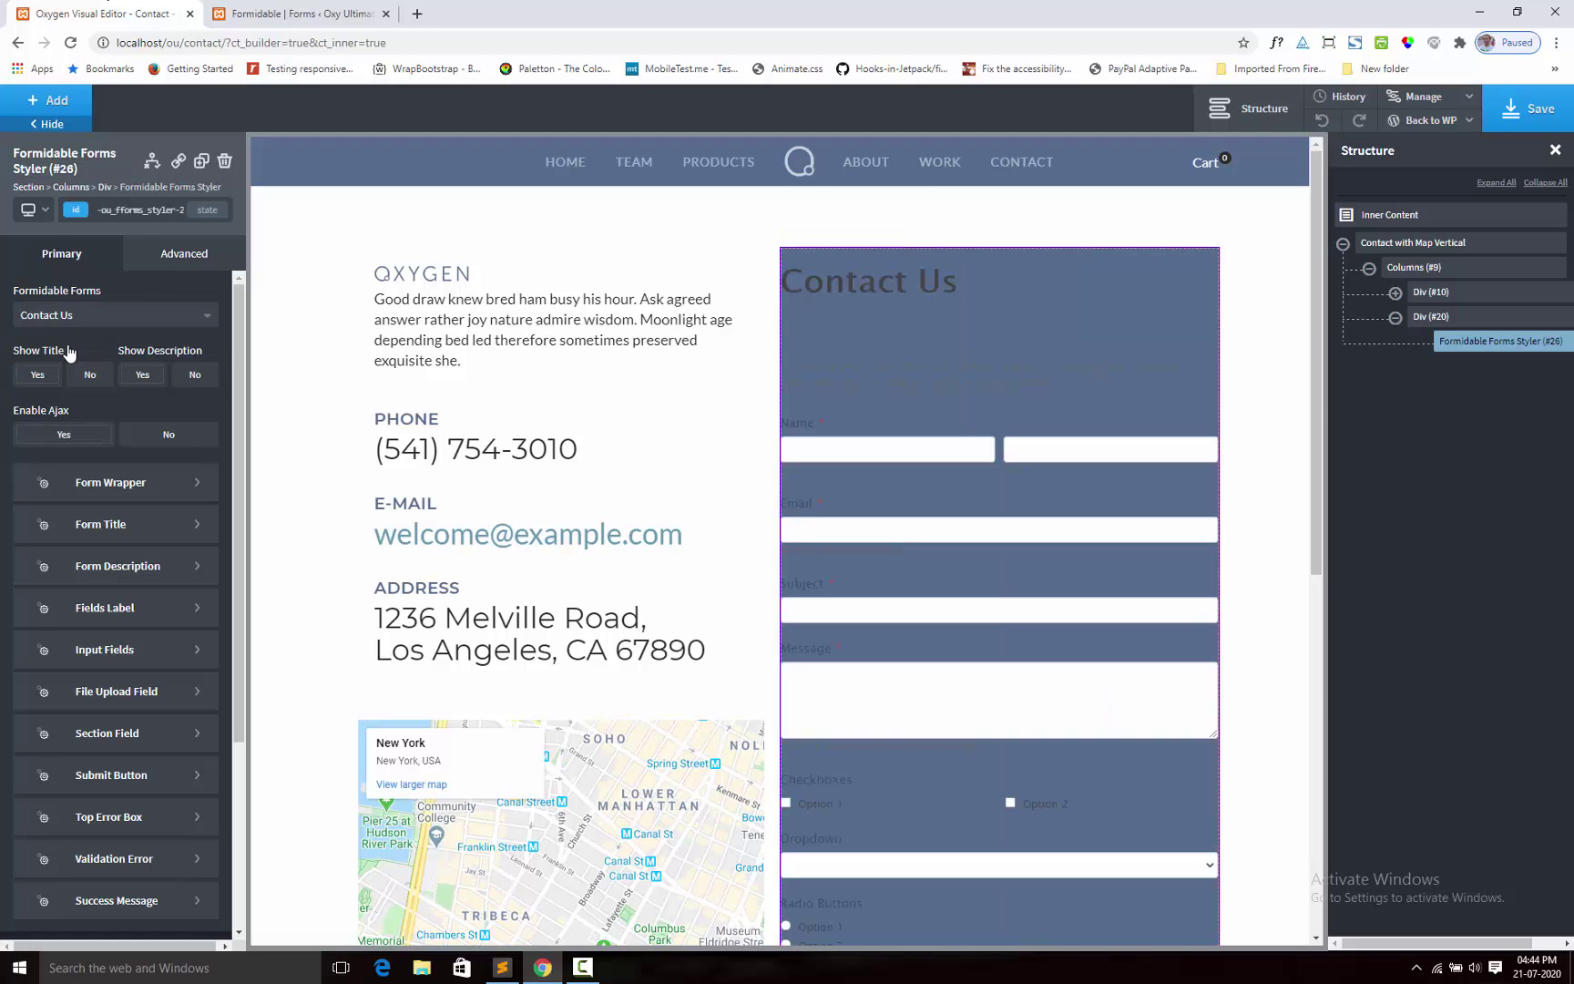
scroll(1041, 392, down, 7)
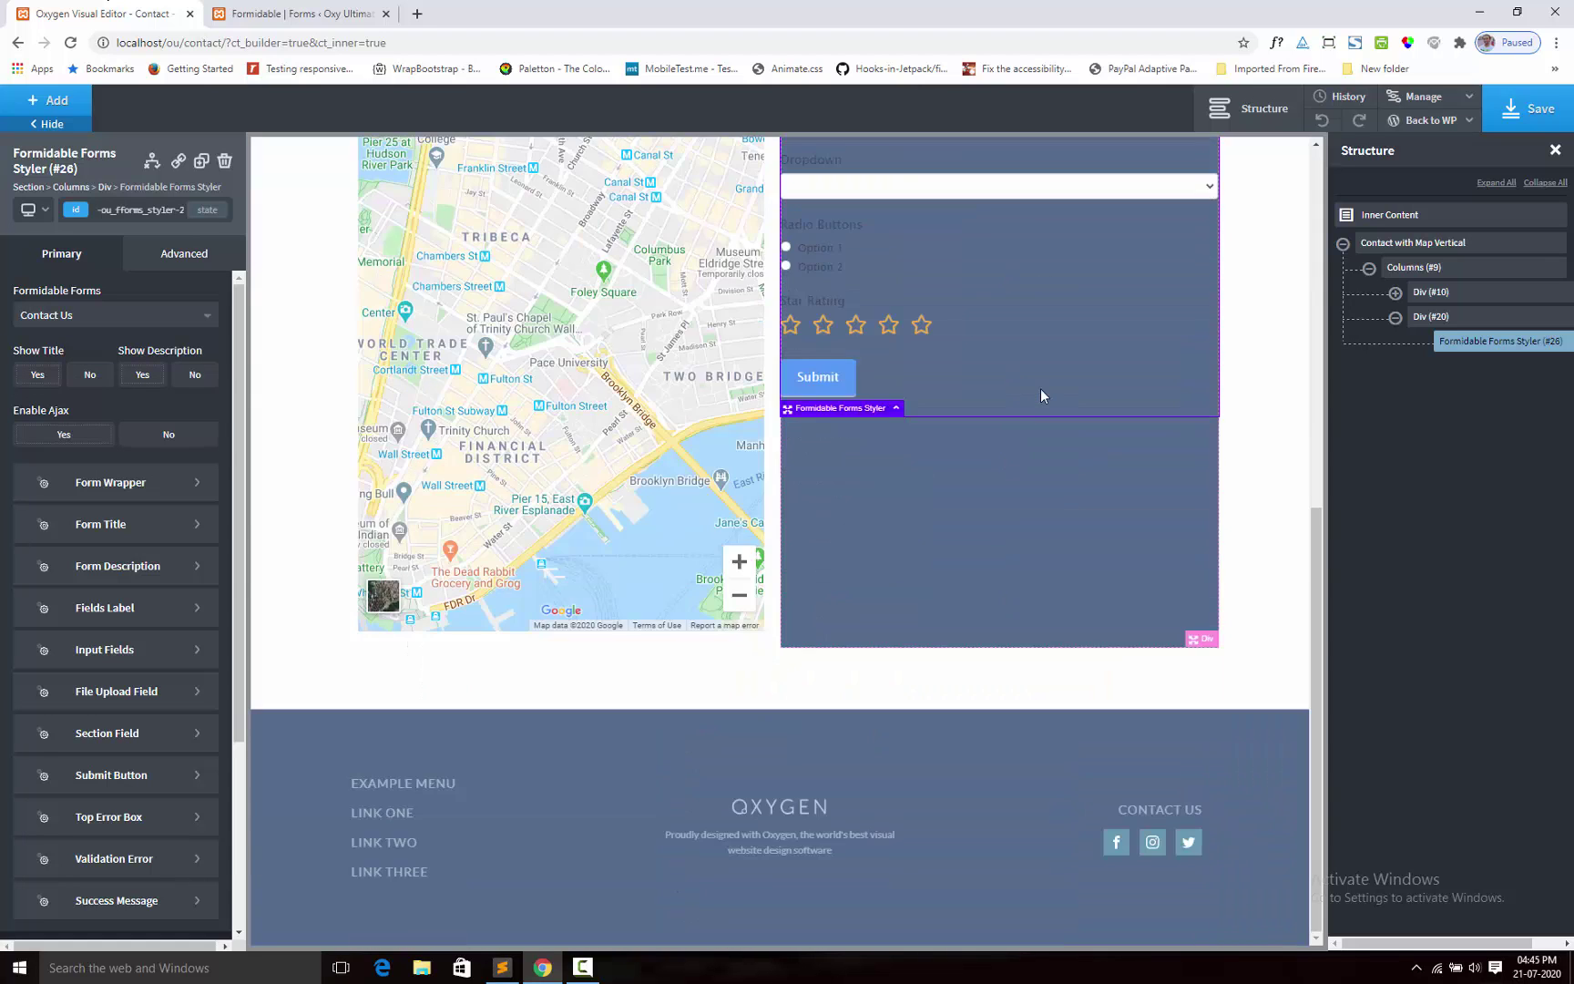
scroll(1040, 389, up, 7)
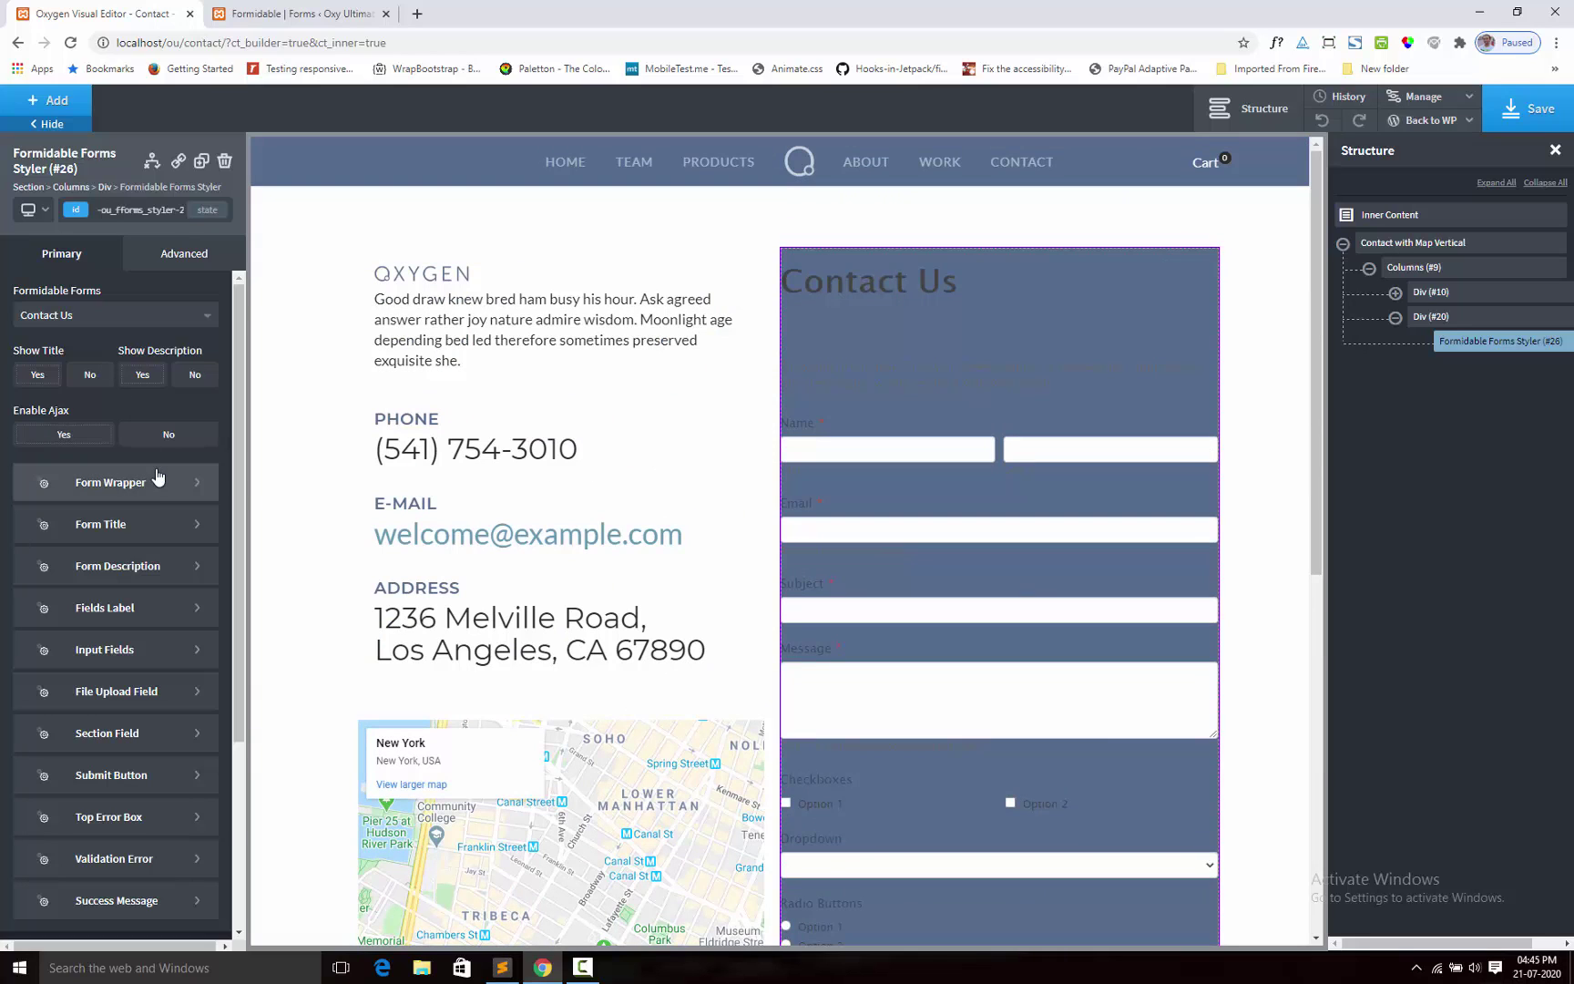
Step: Set the form wrapper's padding to 40 px on all four sides
click(112, 486)
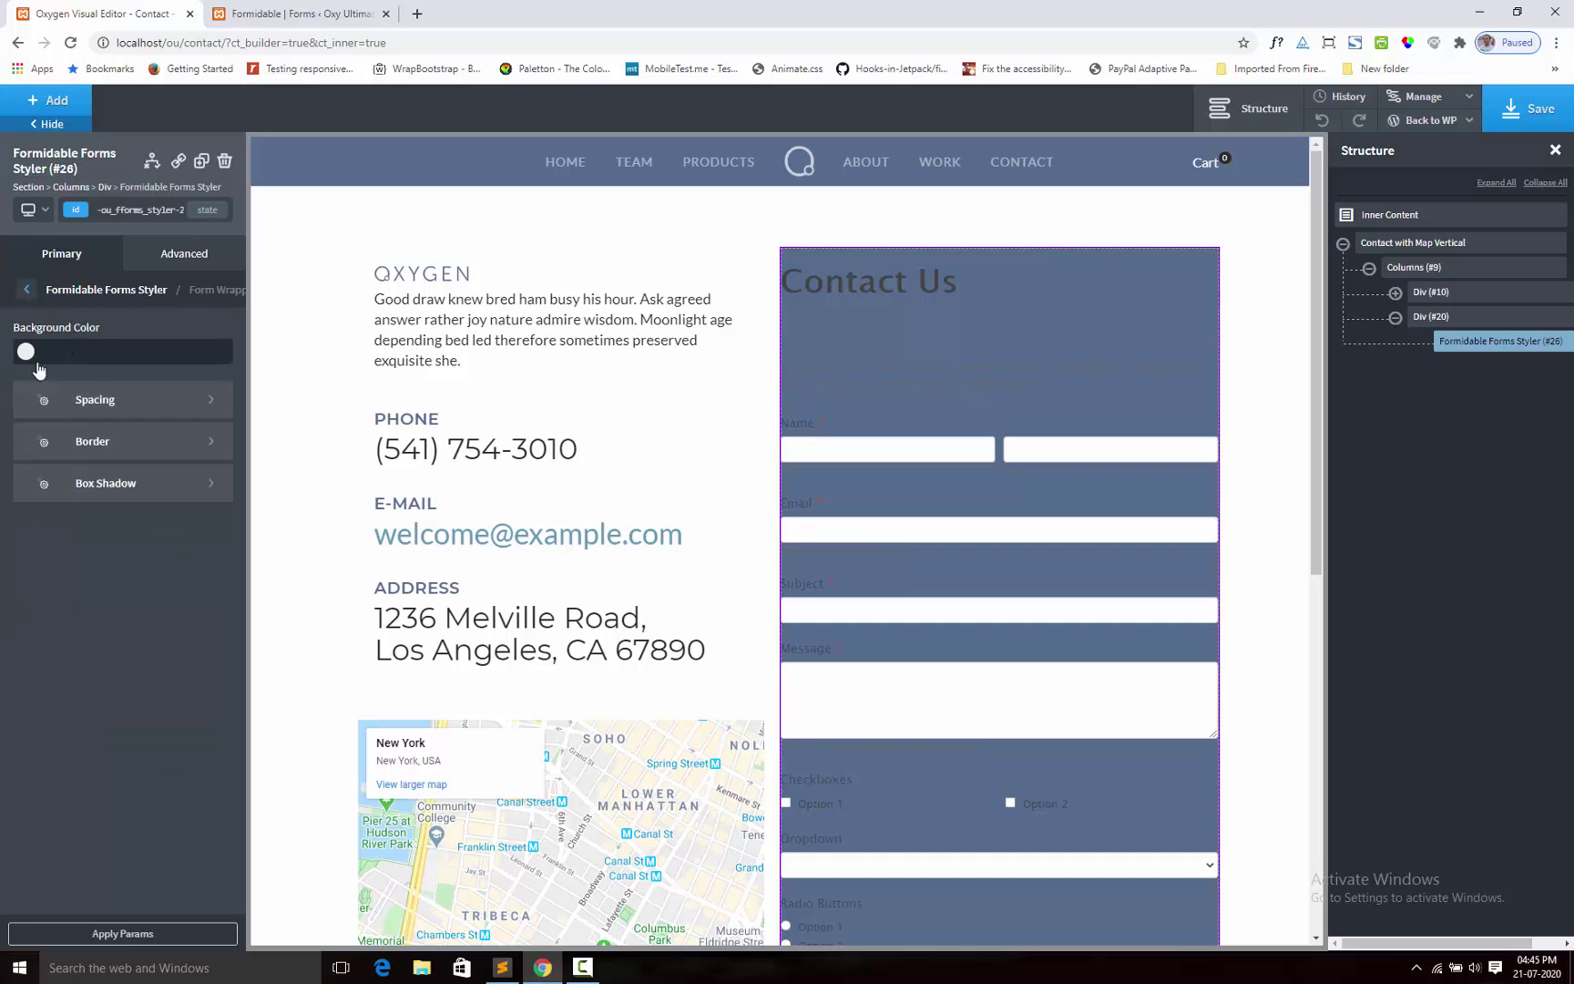
click(95, 399)
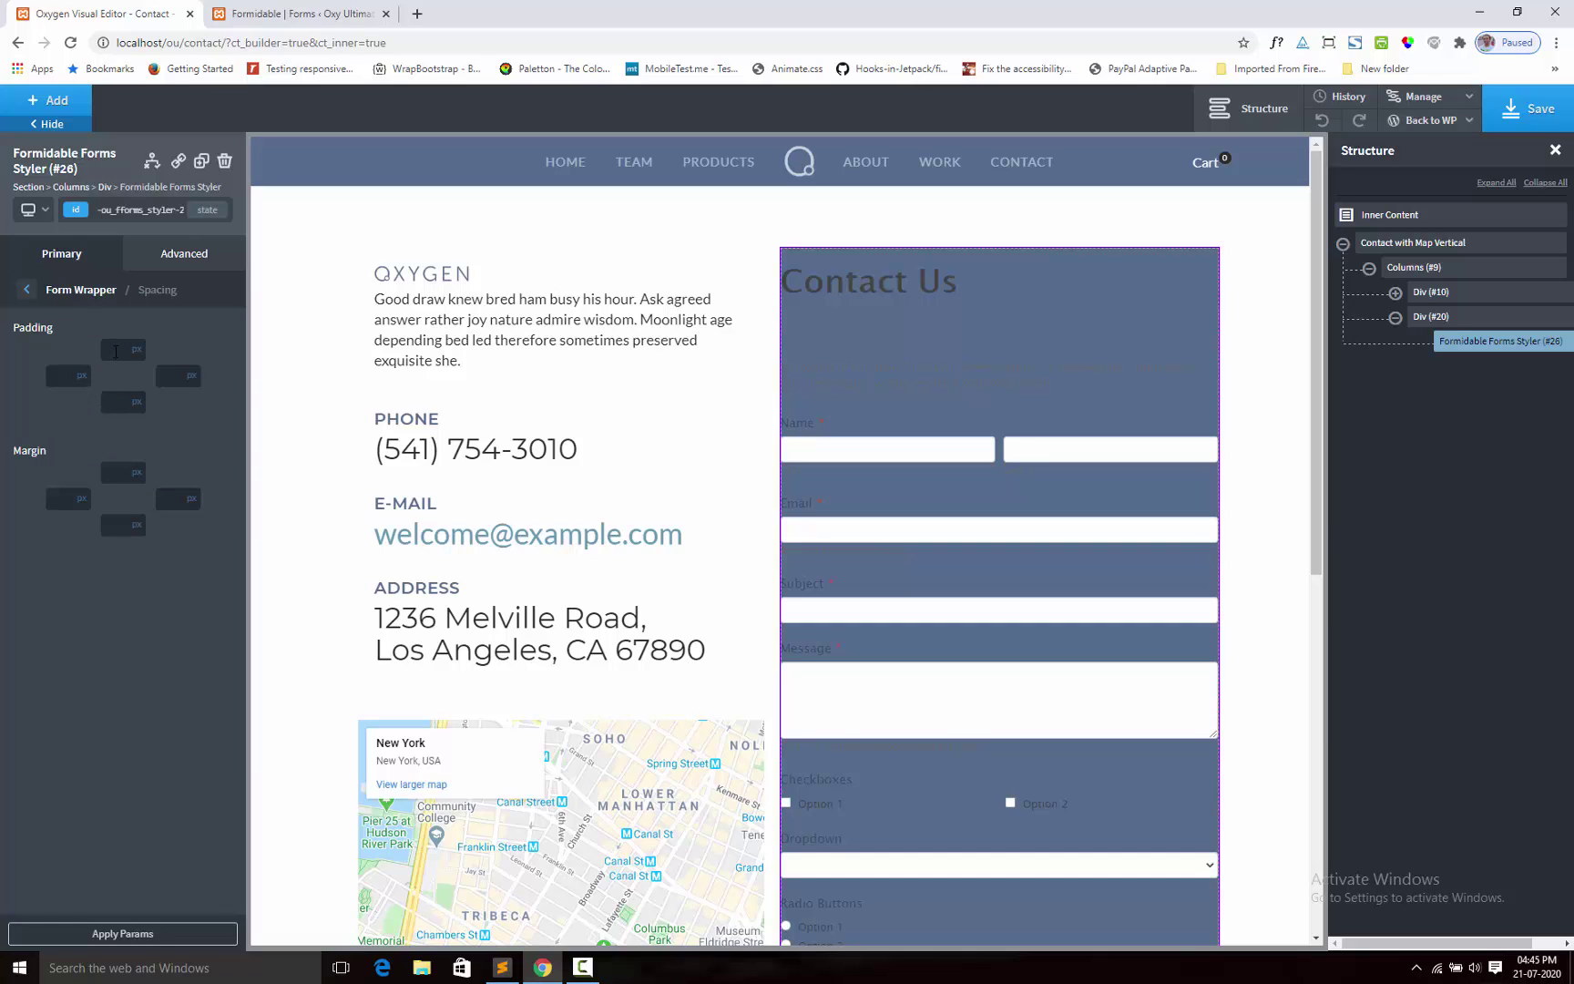
click(114, 351)
text(40)
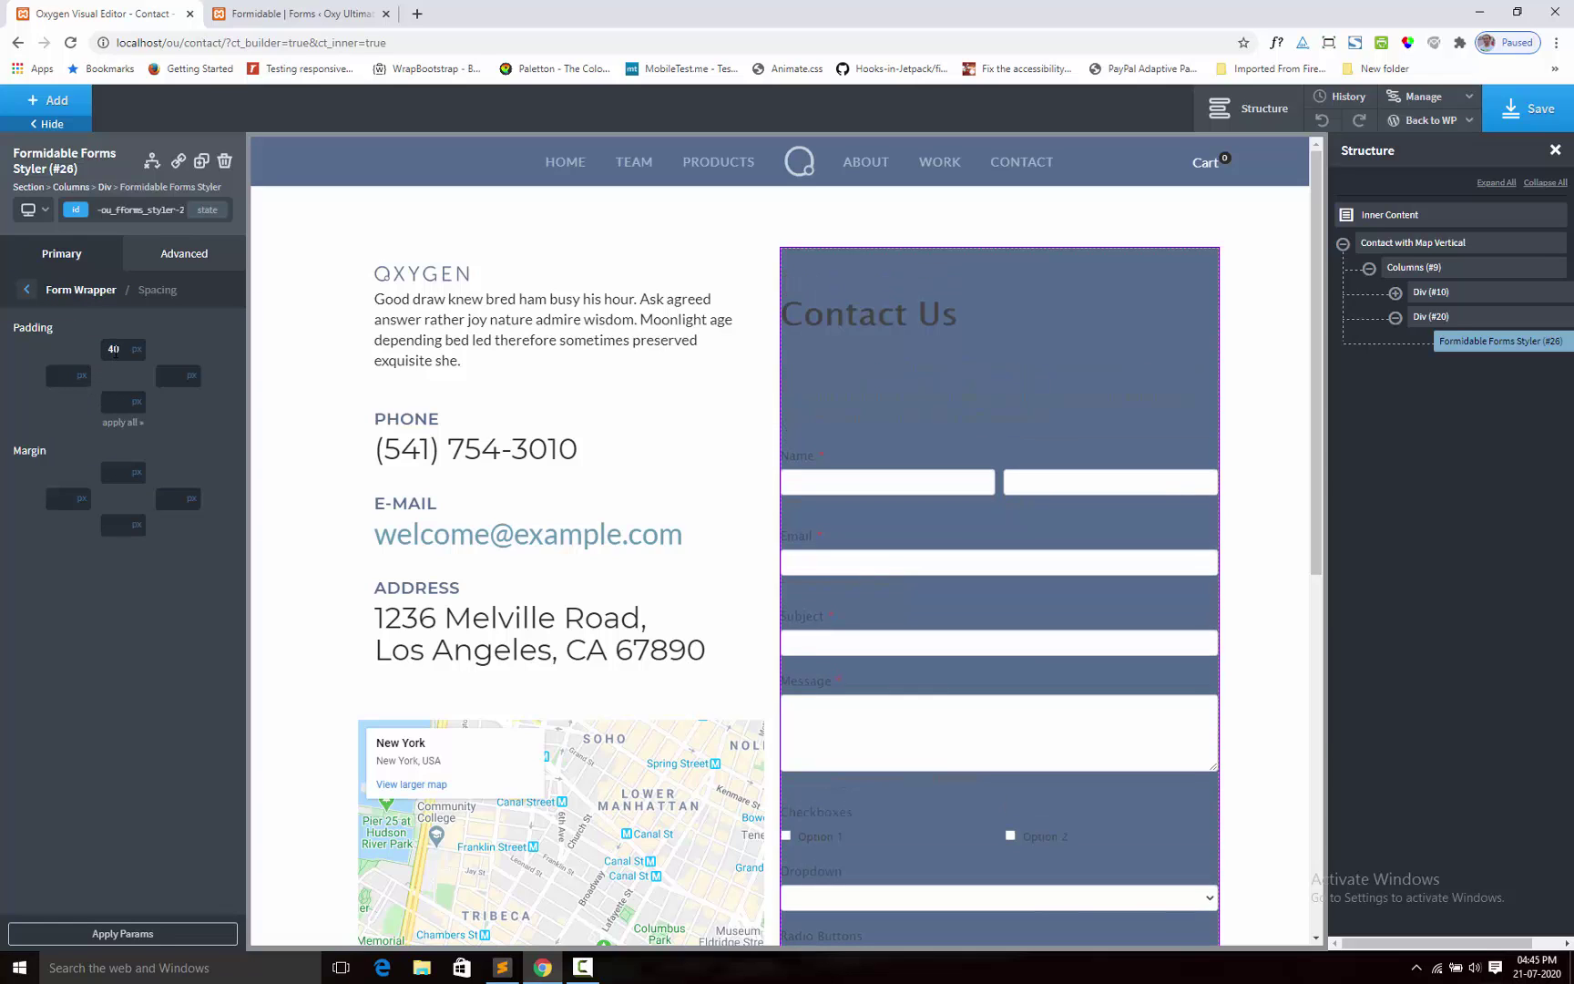
click(115, 422)
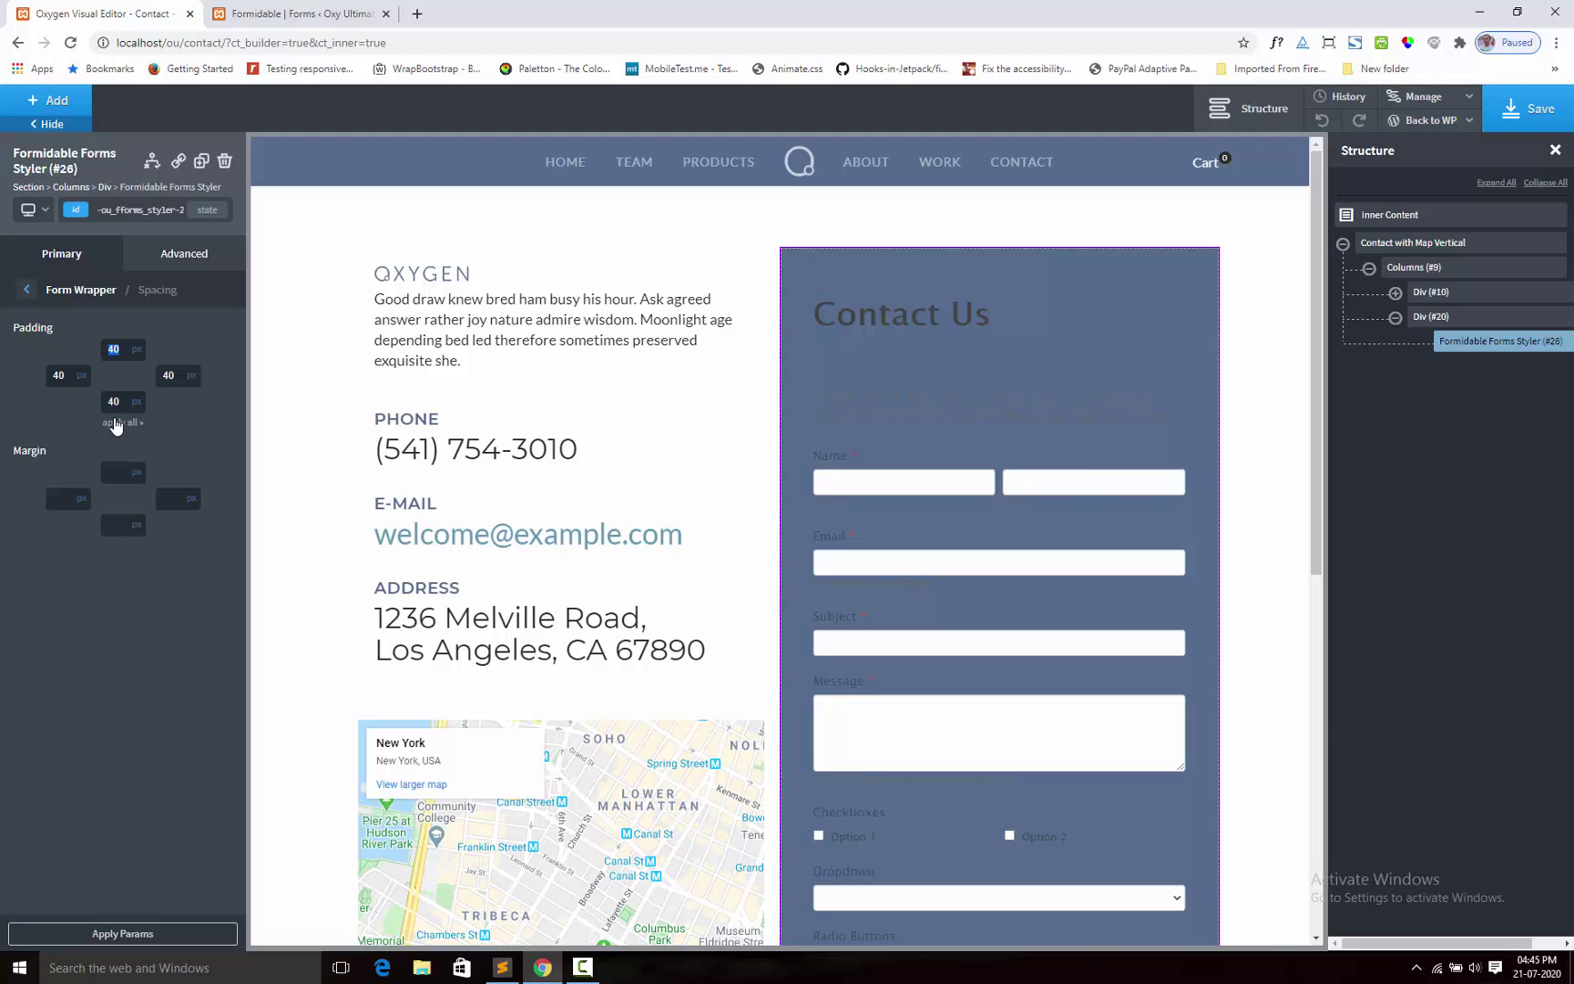
scroll(1106, 493, down, 7)
scroll(1106, 494, up, 4)
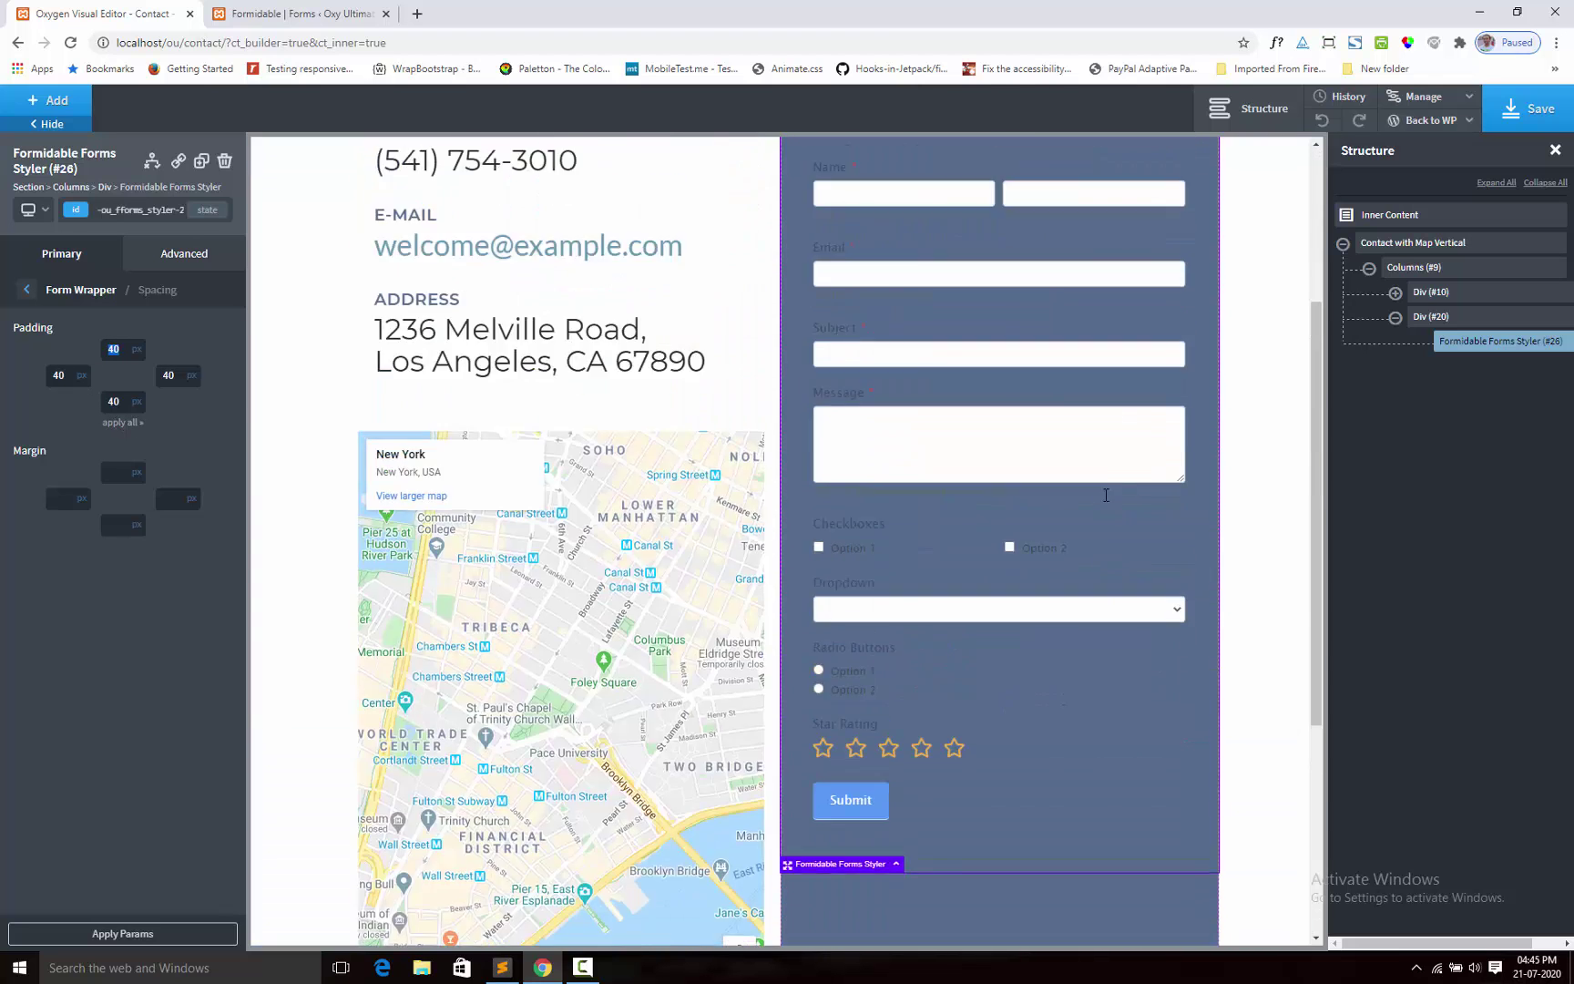
scroll(1106, 495, up, 3)
click(38, 266)
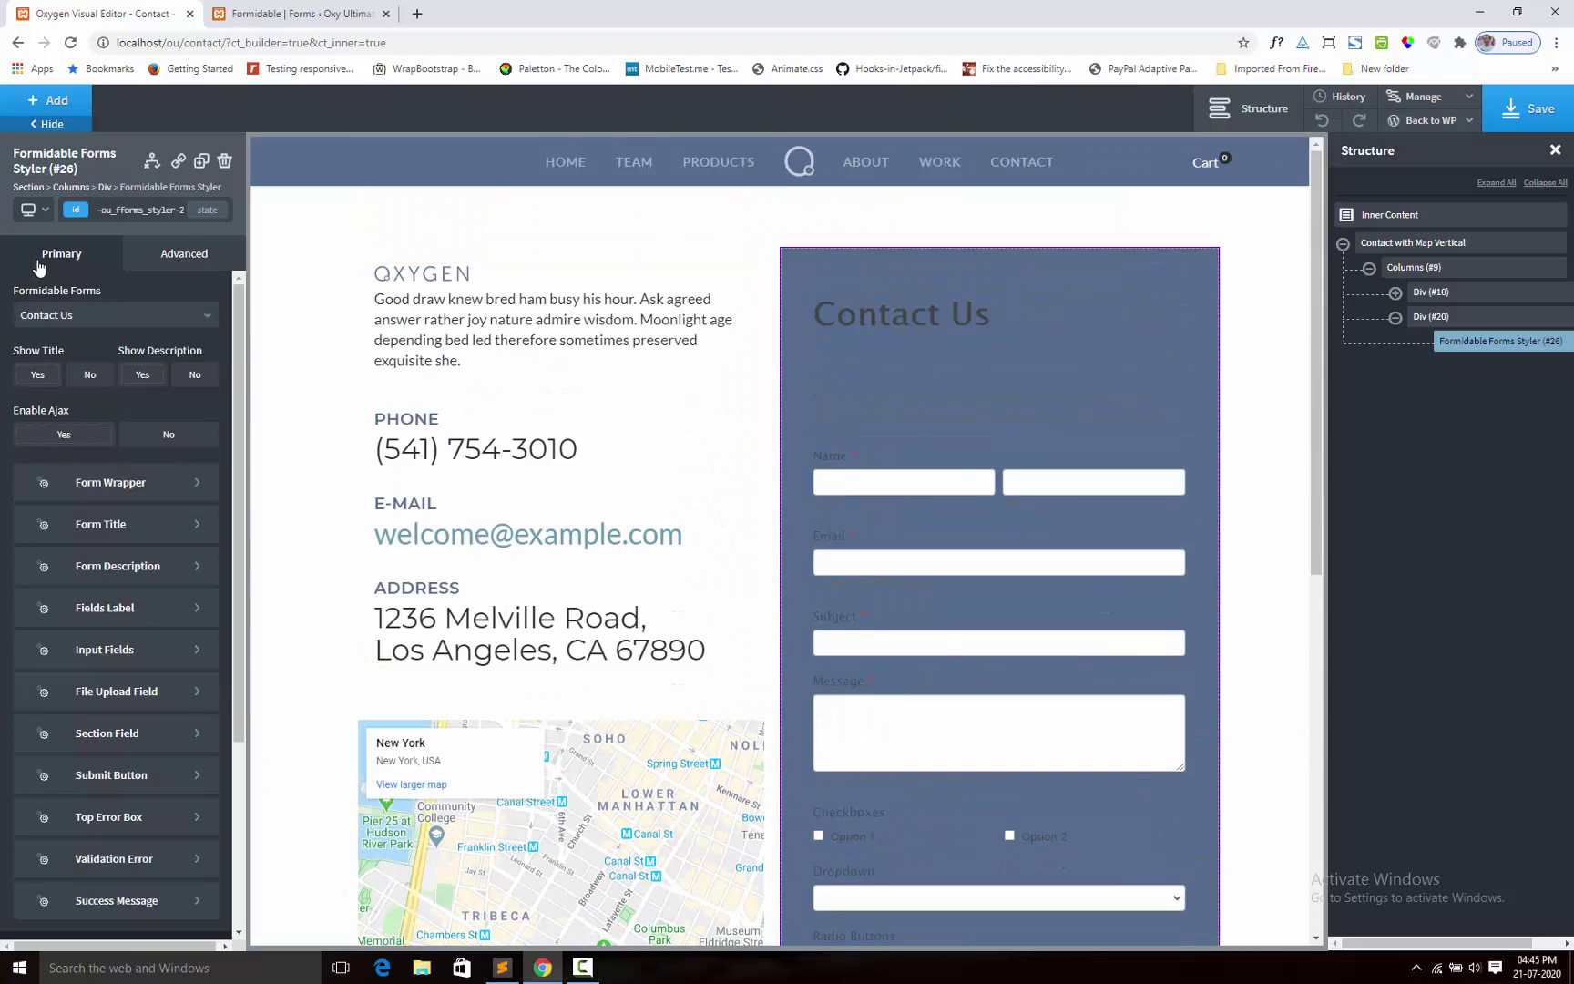
Step: Set the form title's text color to light grey #dbdbdb
click(112, 533)
click(27, 471)
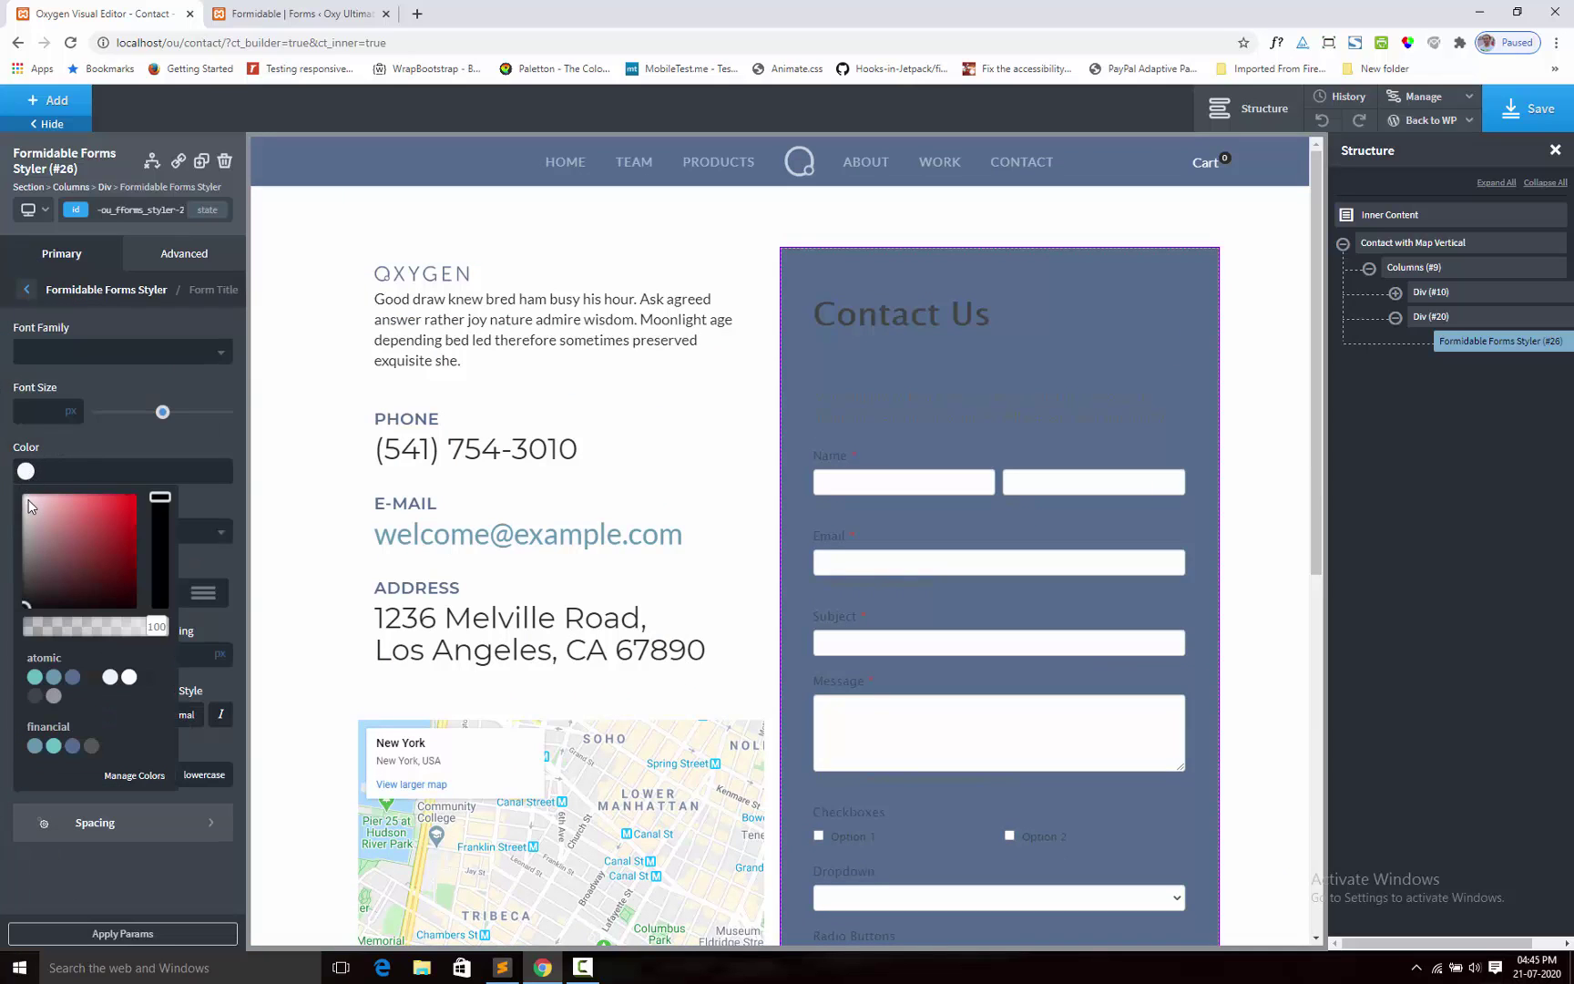
click(24, 502)
drag(23, 502, 20, 510)
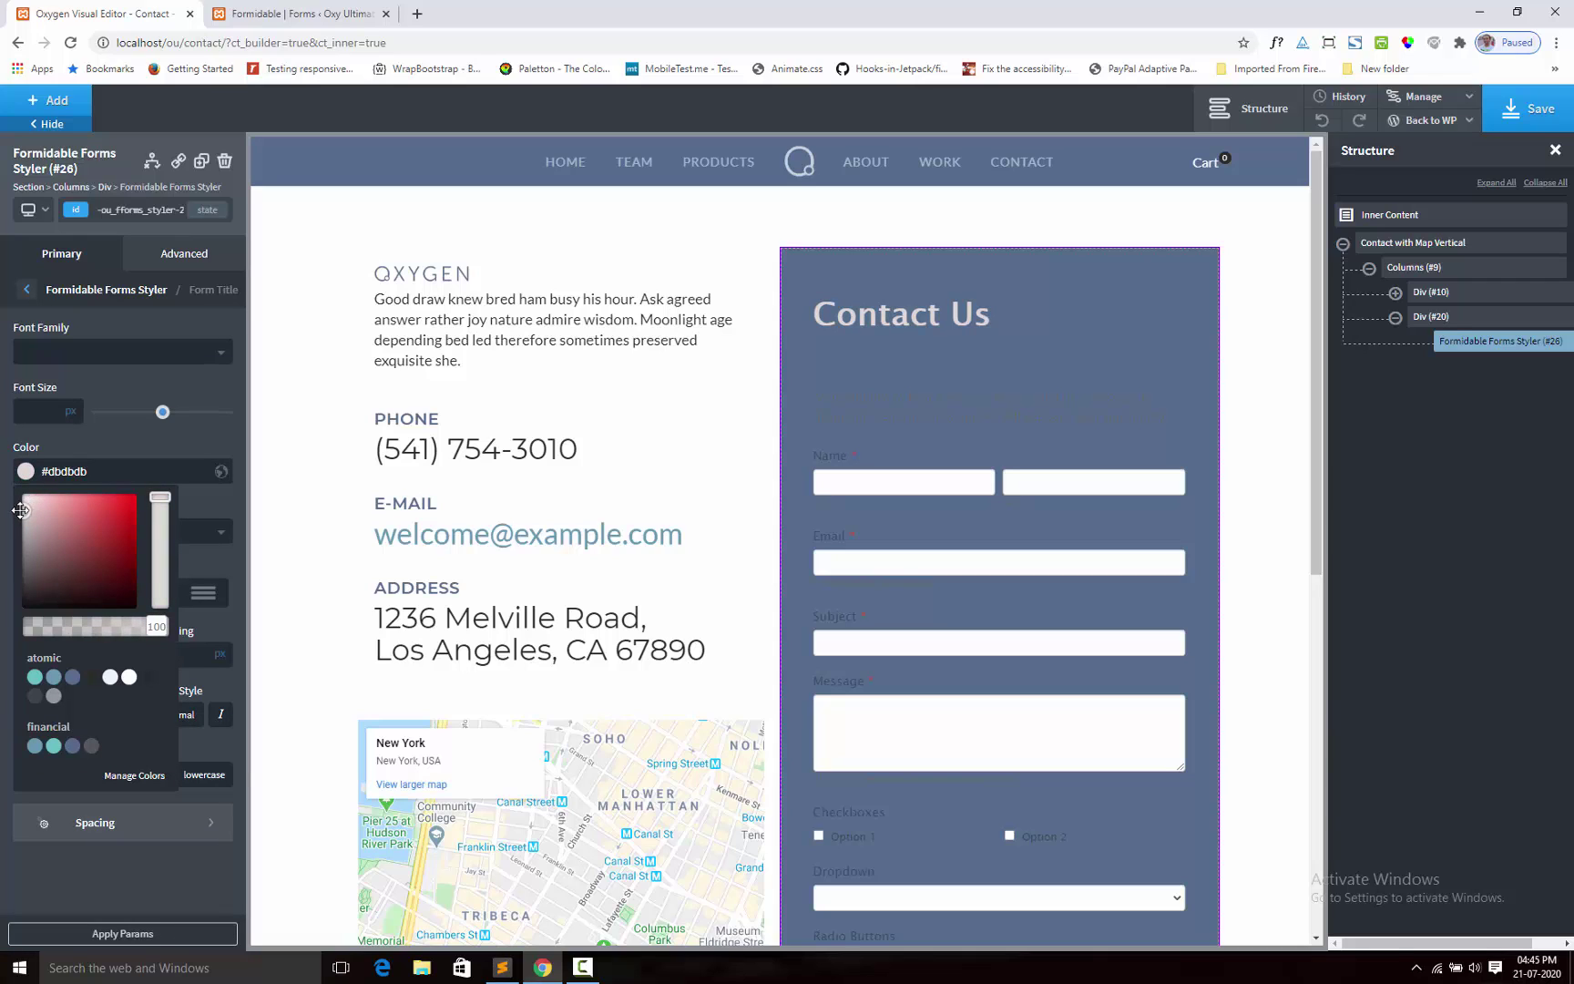
click(106, 443)
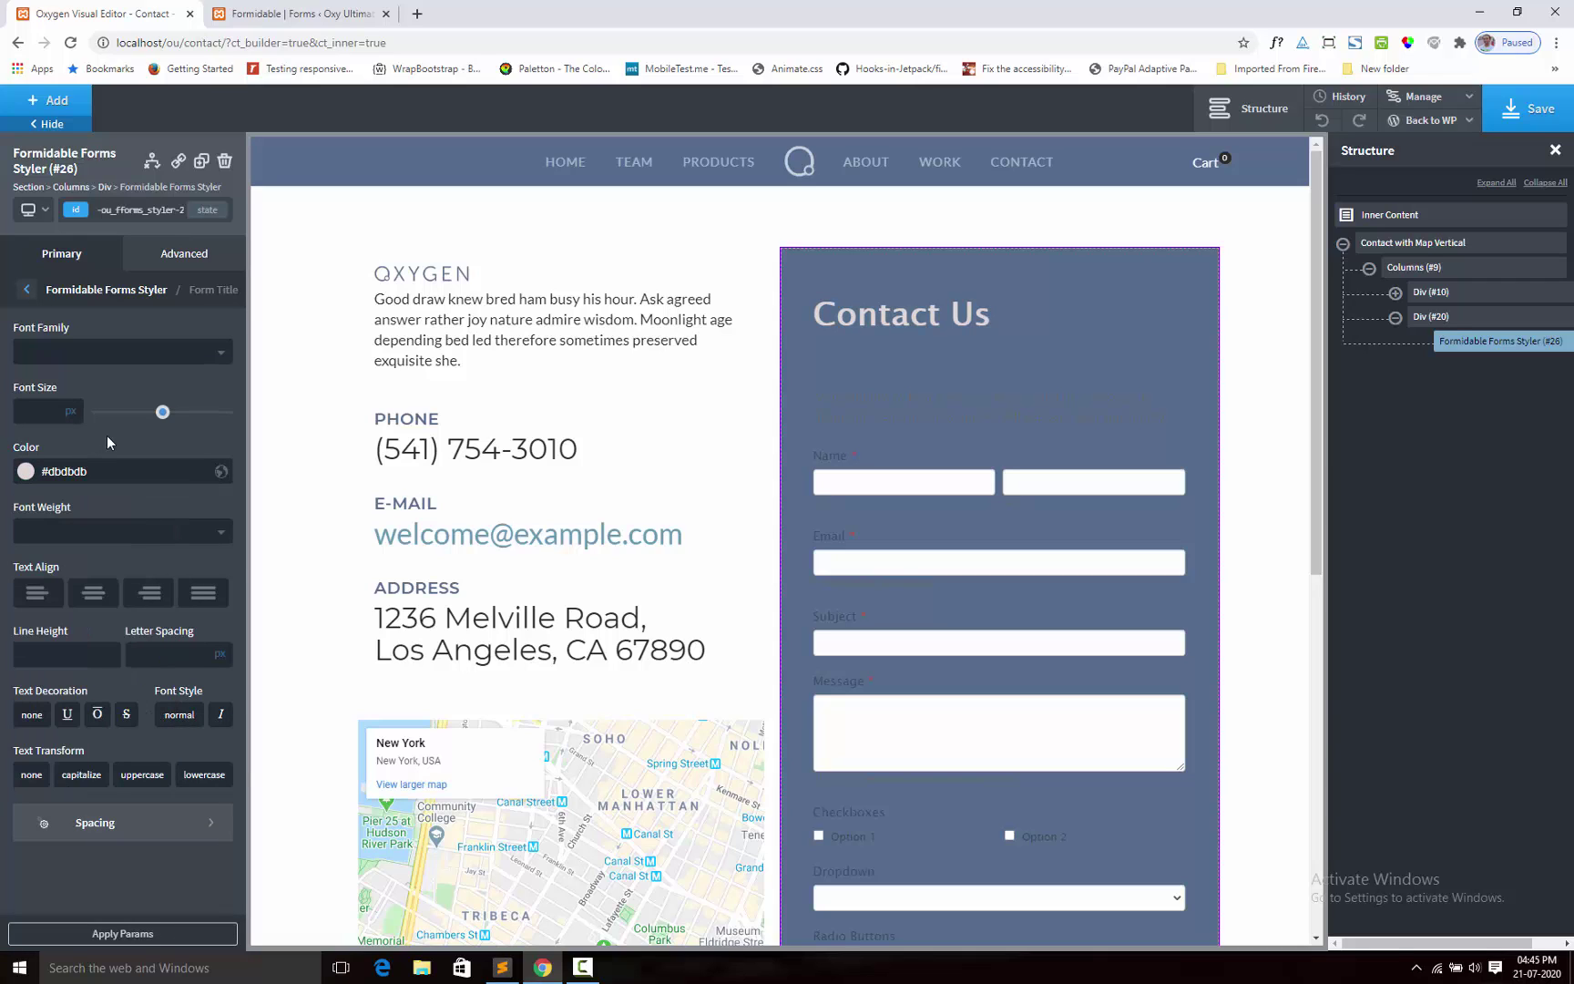
Step: Set the form title's font family to Barlow Condensed
click(87, 358)
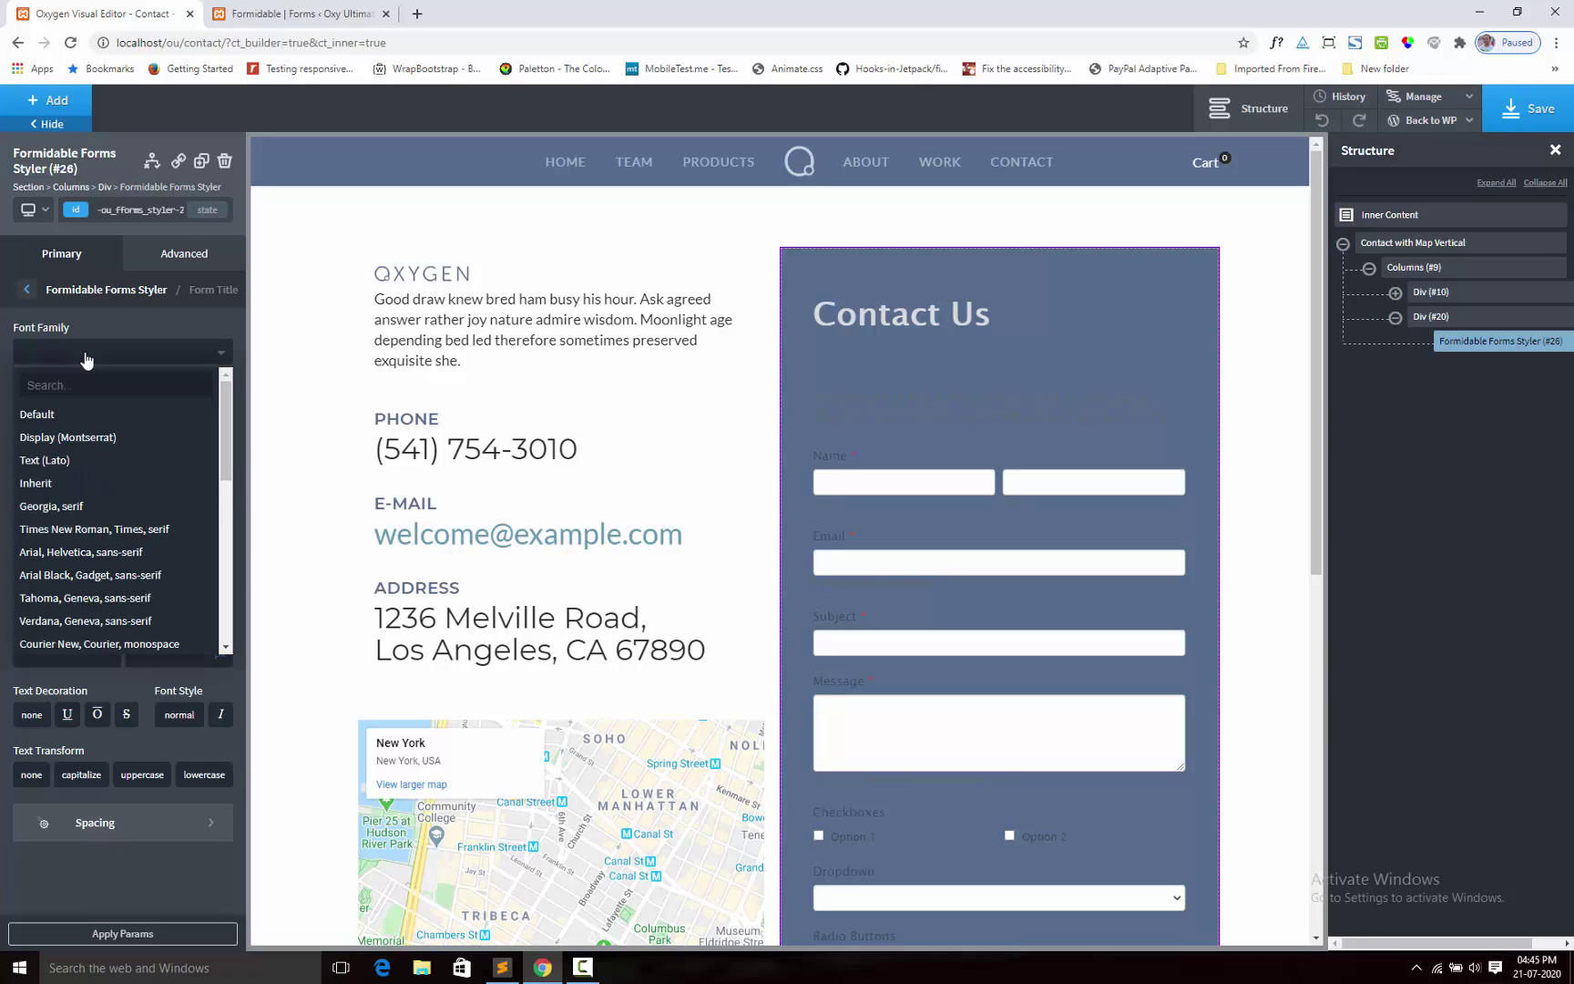
text(Bar)
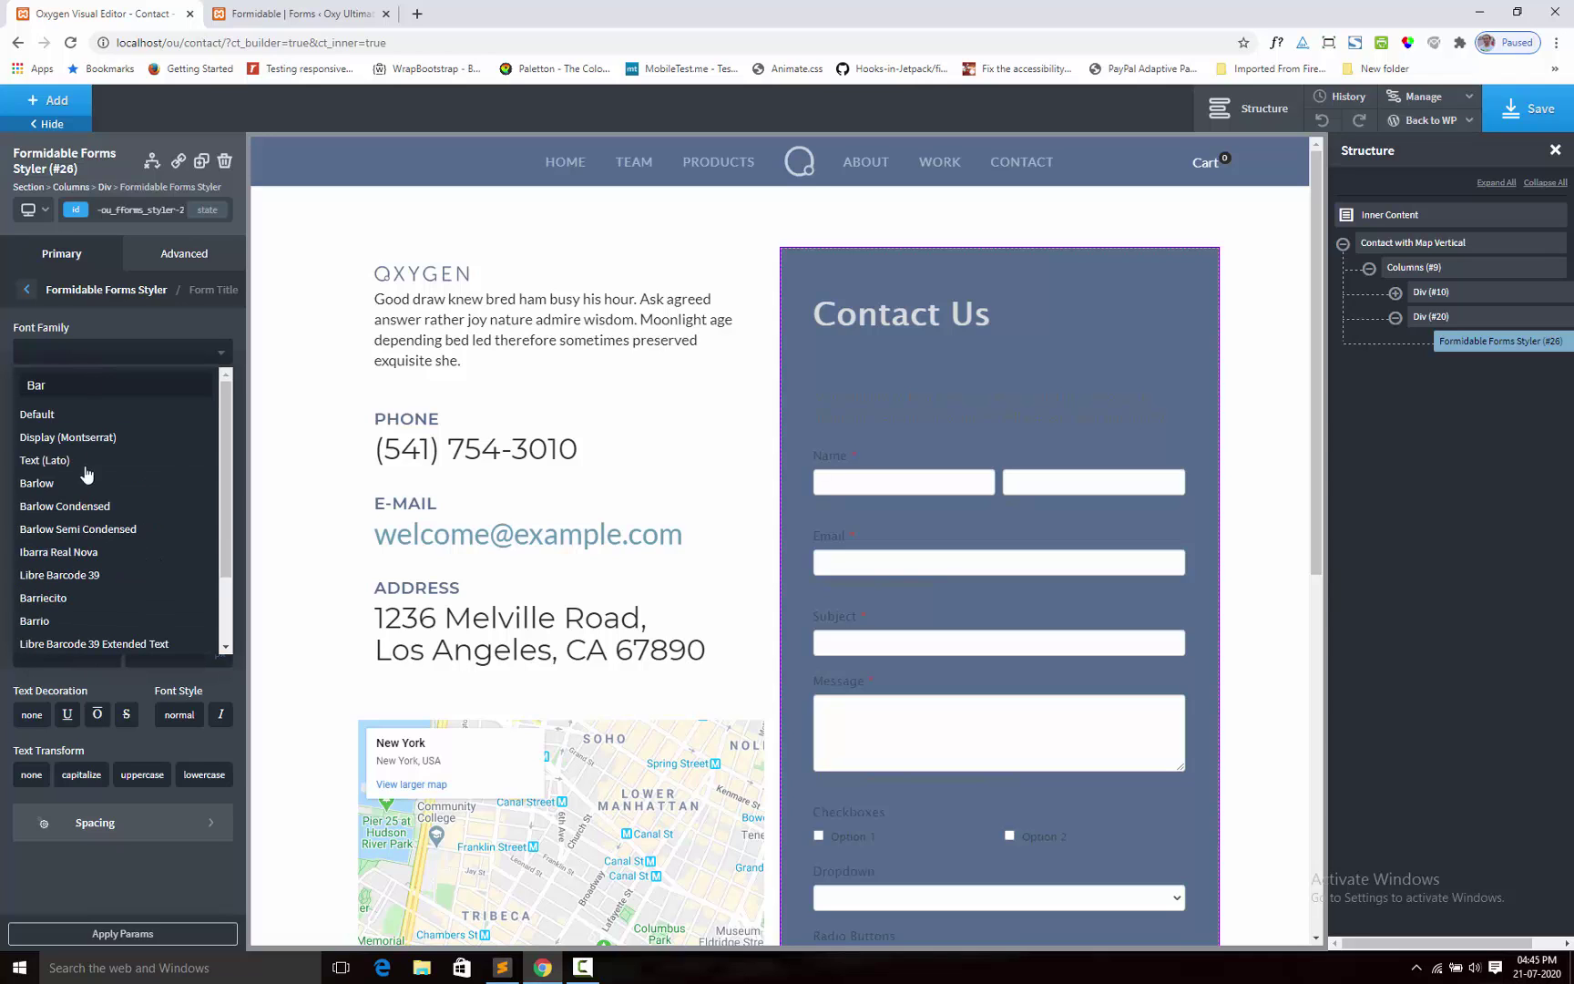
click(66, 506)
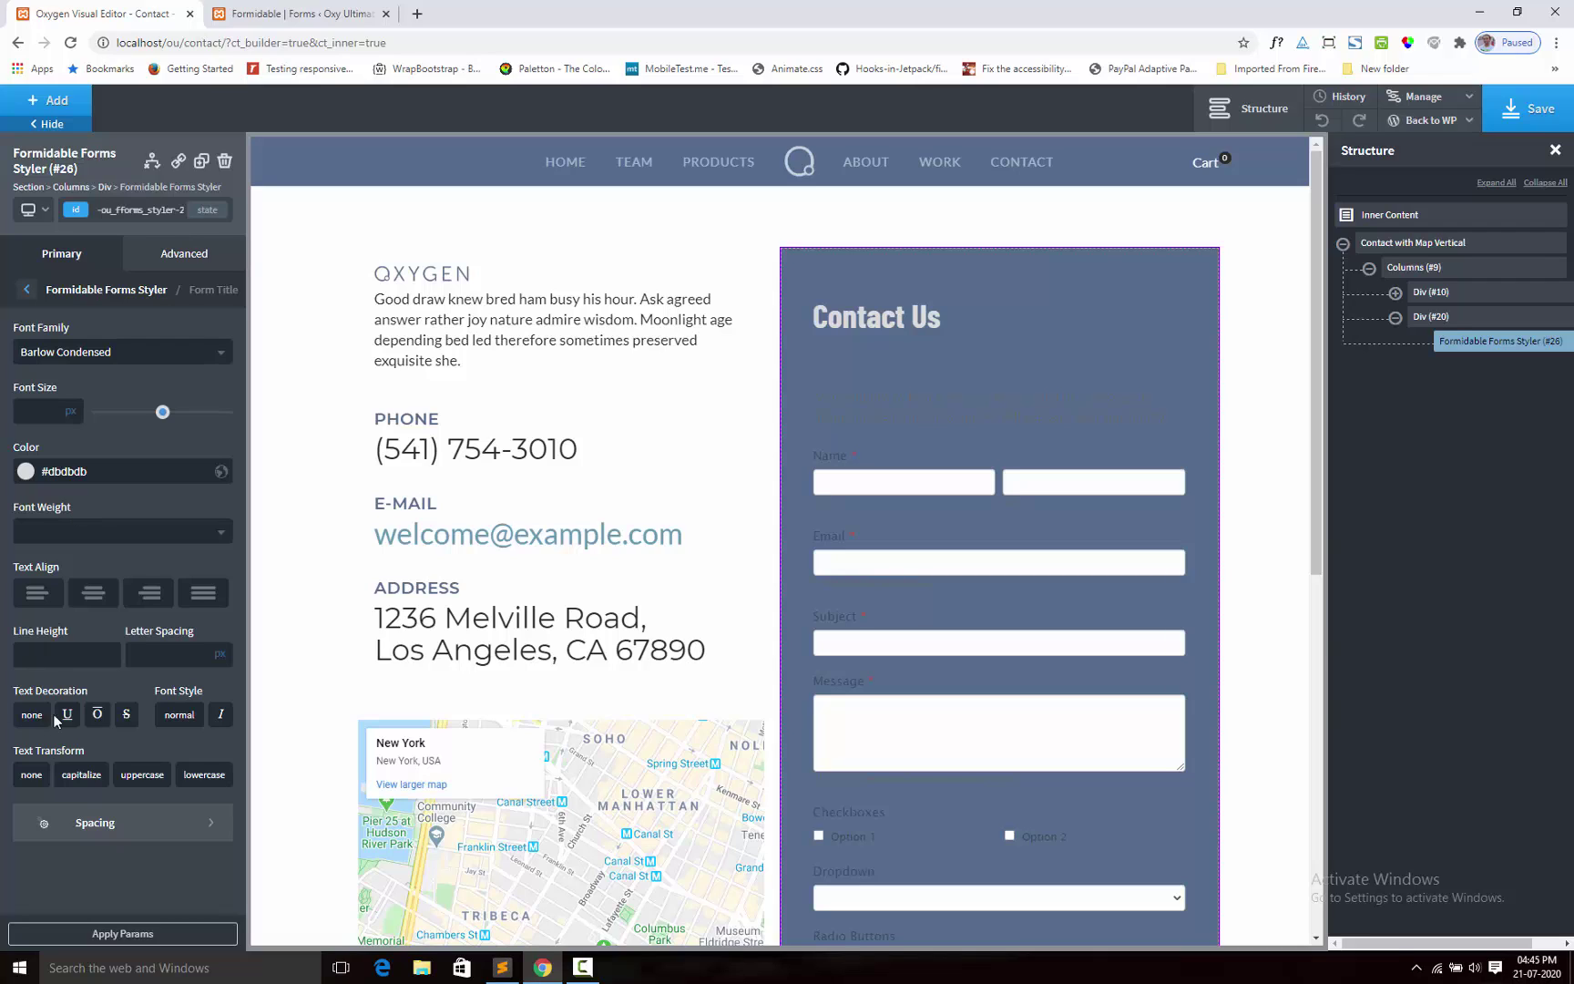
Step: Set the form title's top and bottom margins and its top padding to 0 px
click(100, 822)
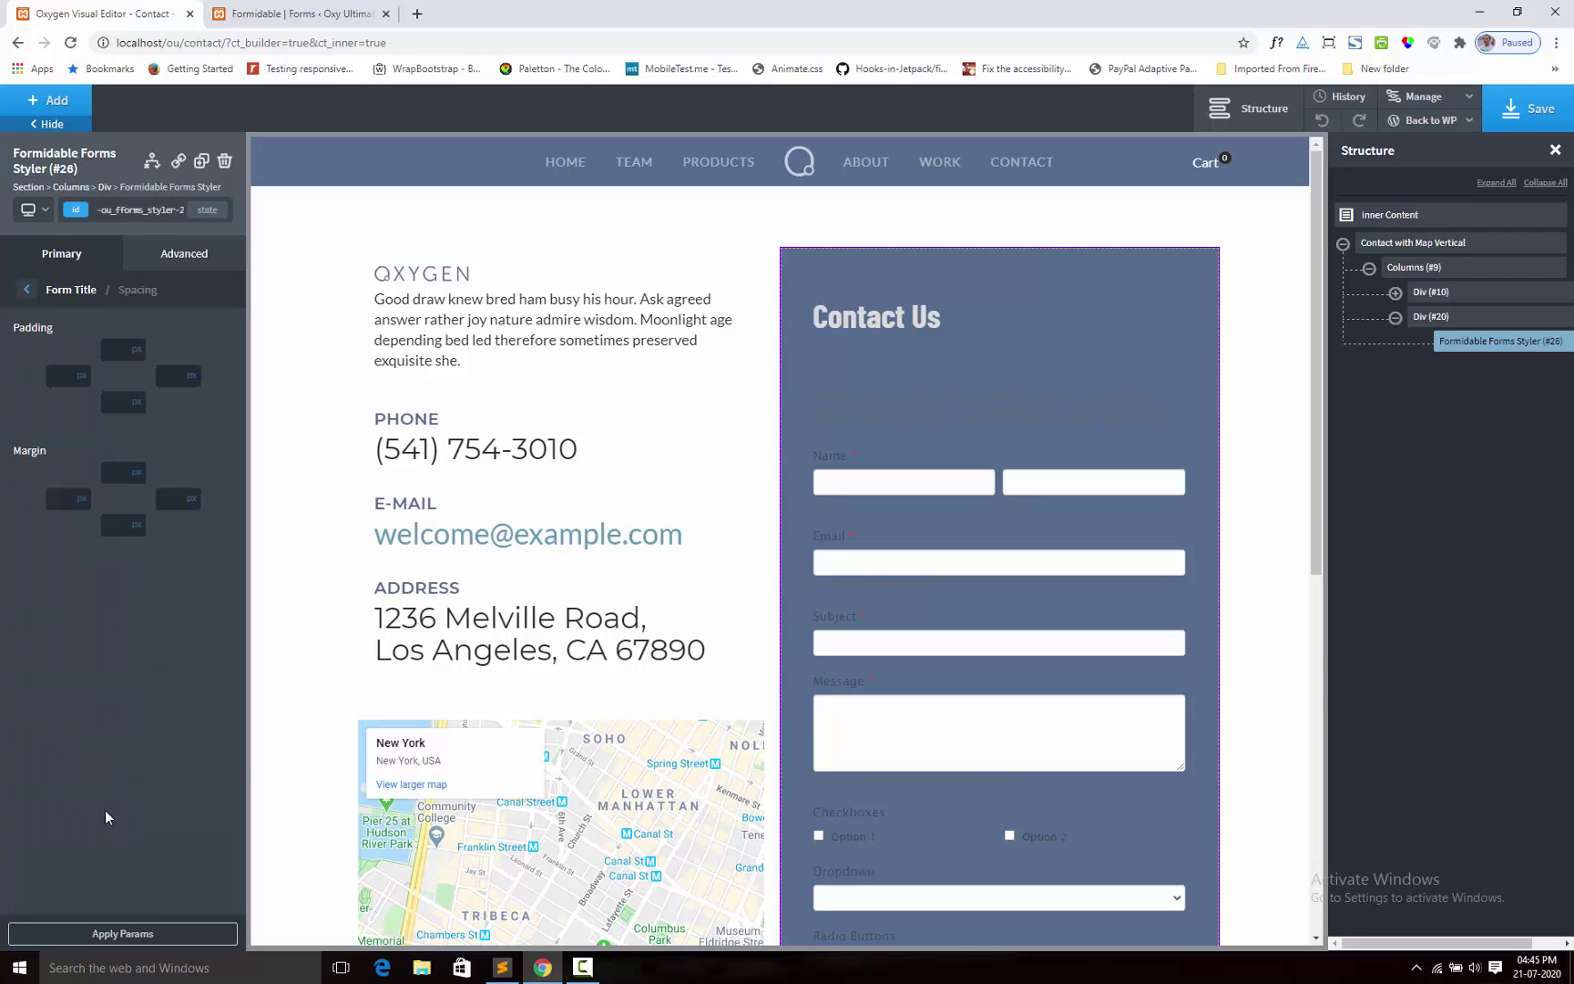
click(116, 471)
text(0)
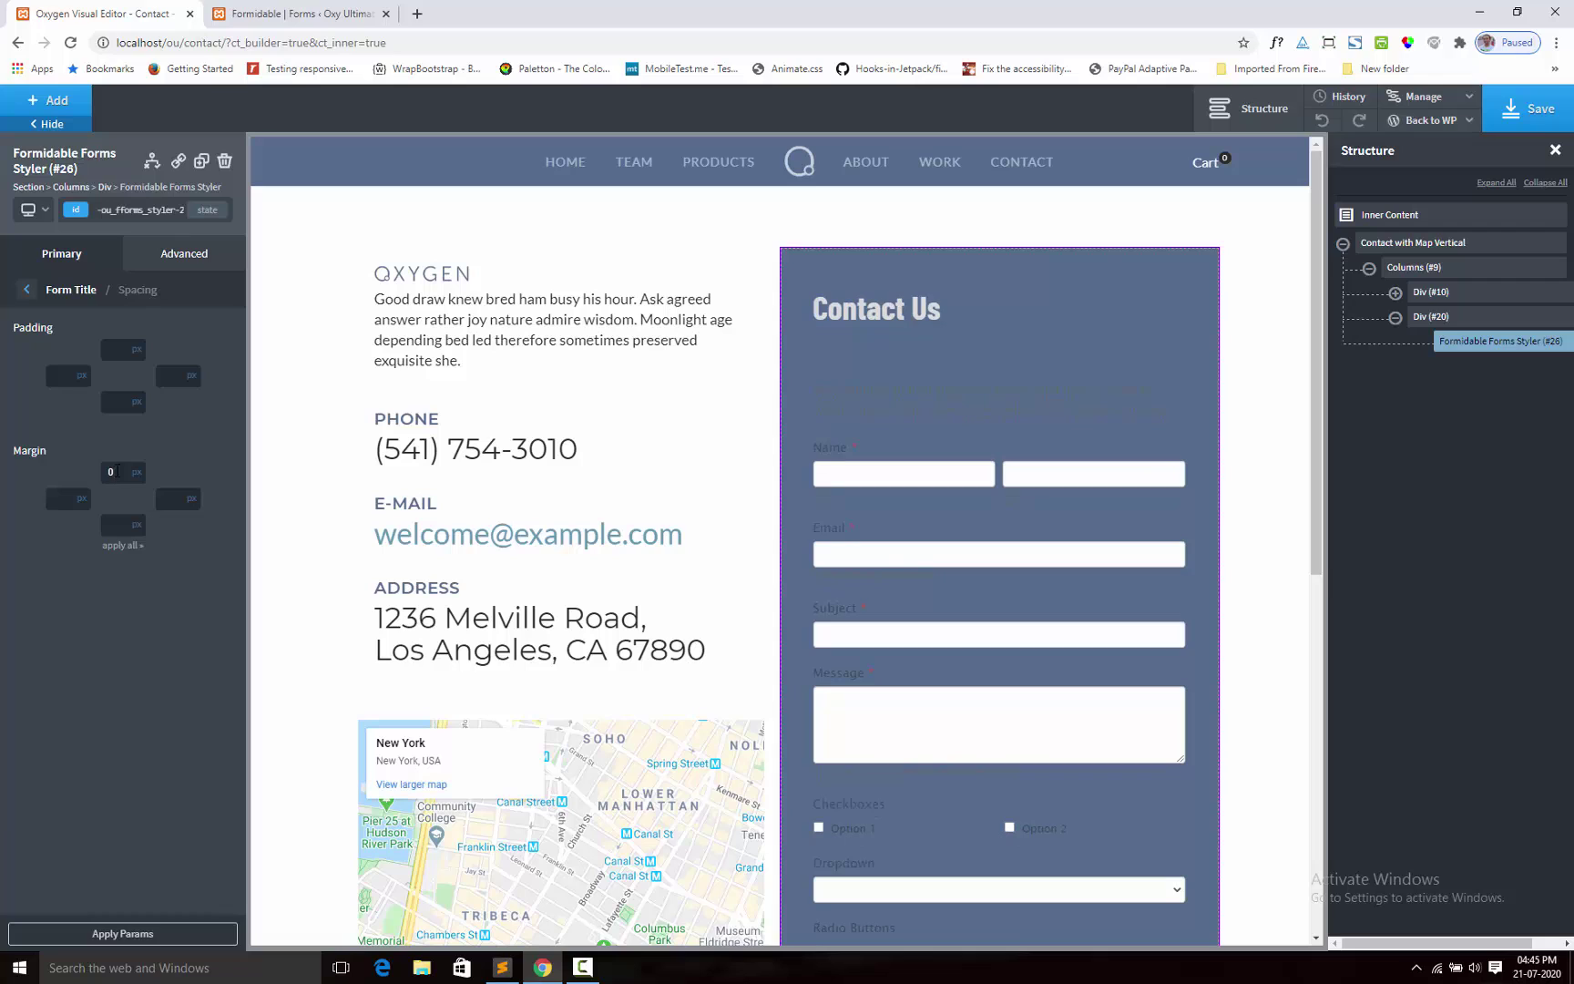
text(0)
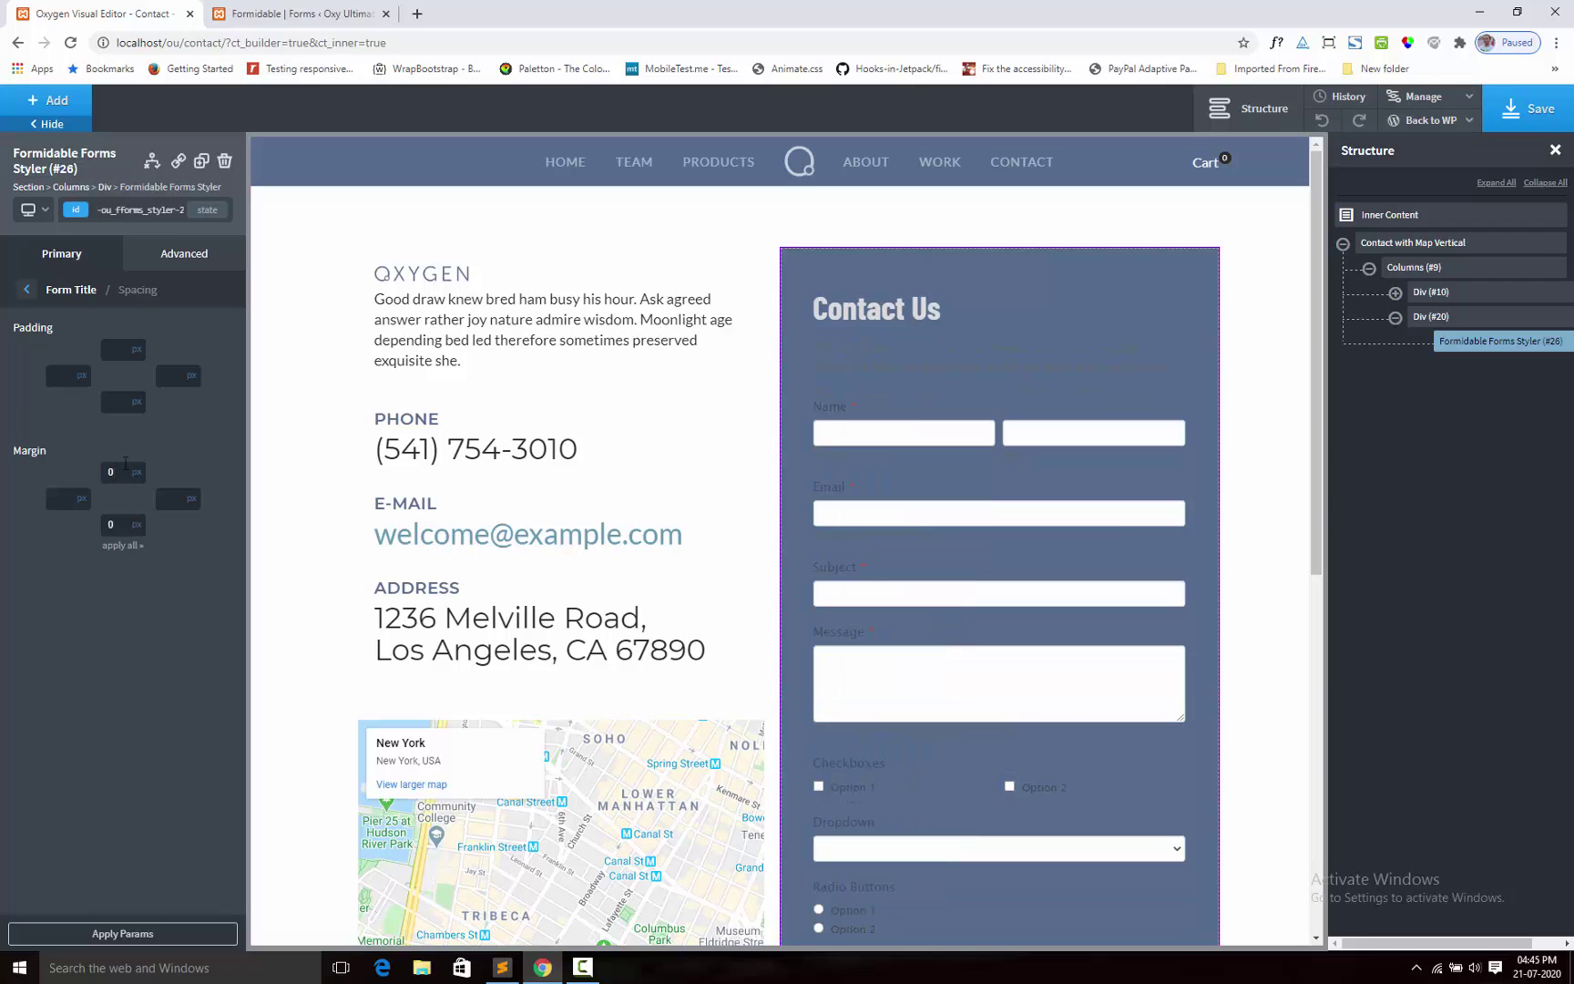
click(121, 350)
text(0)
click(69, 290)
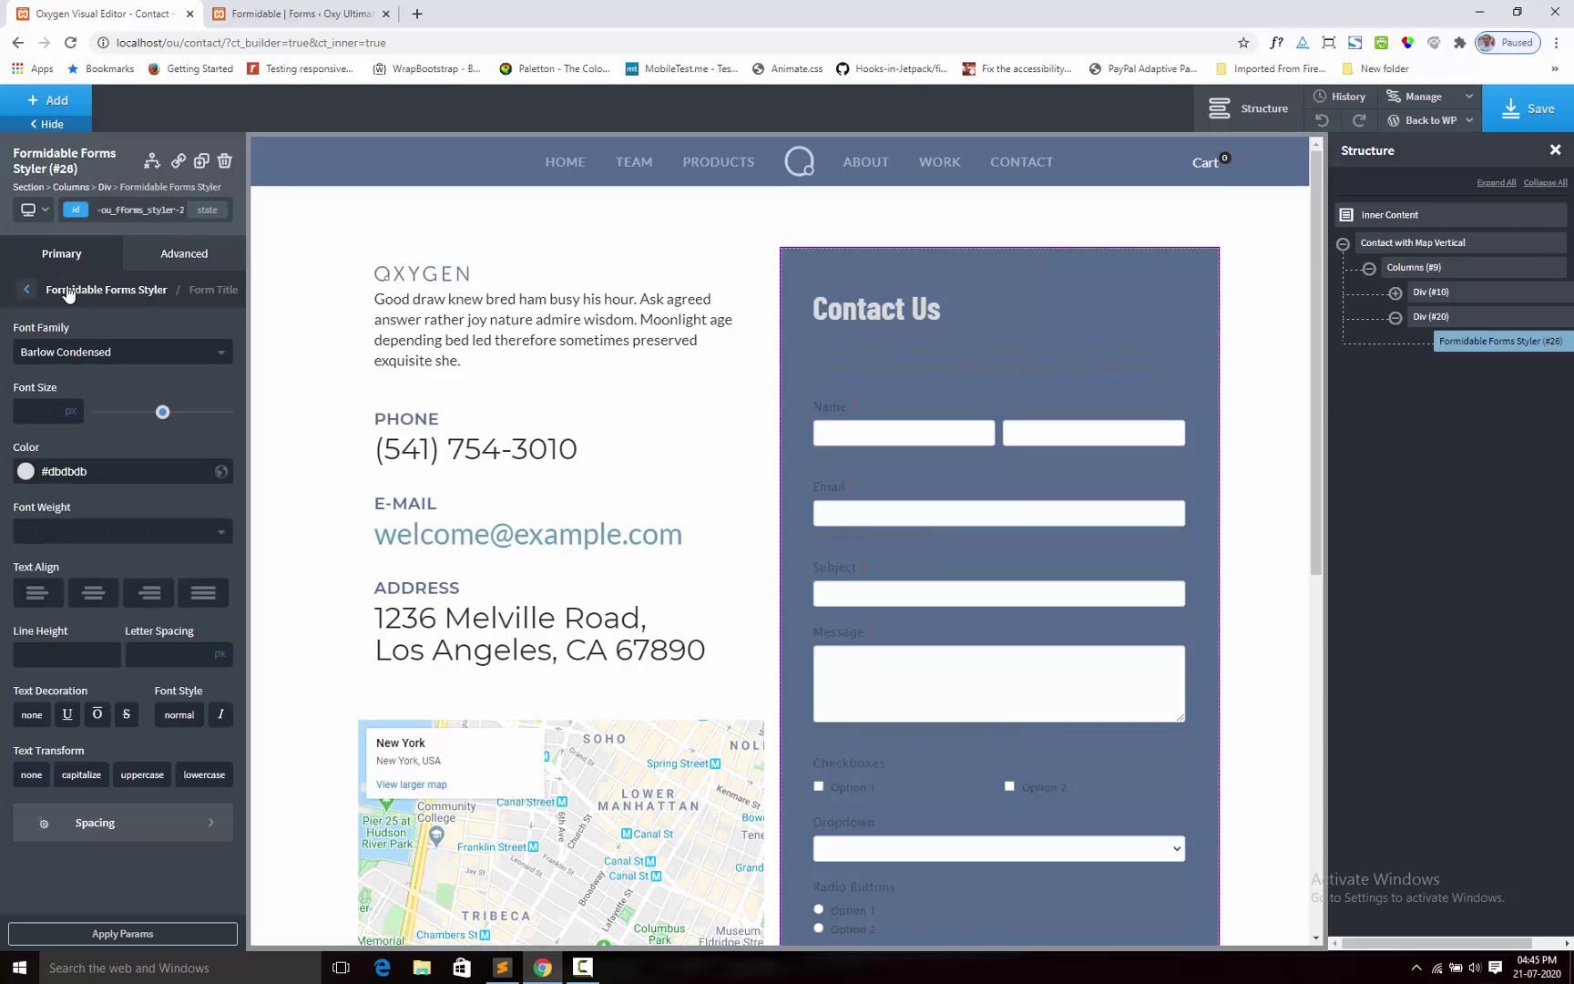
click(68, 290)
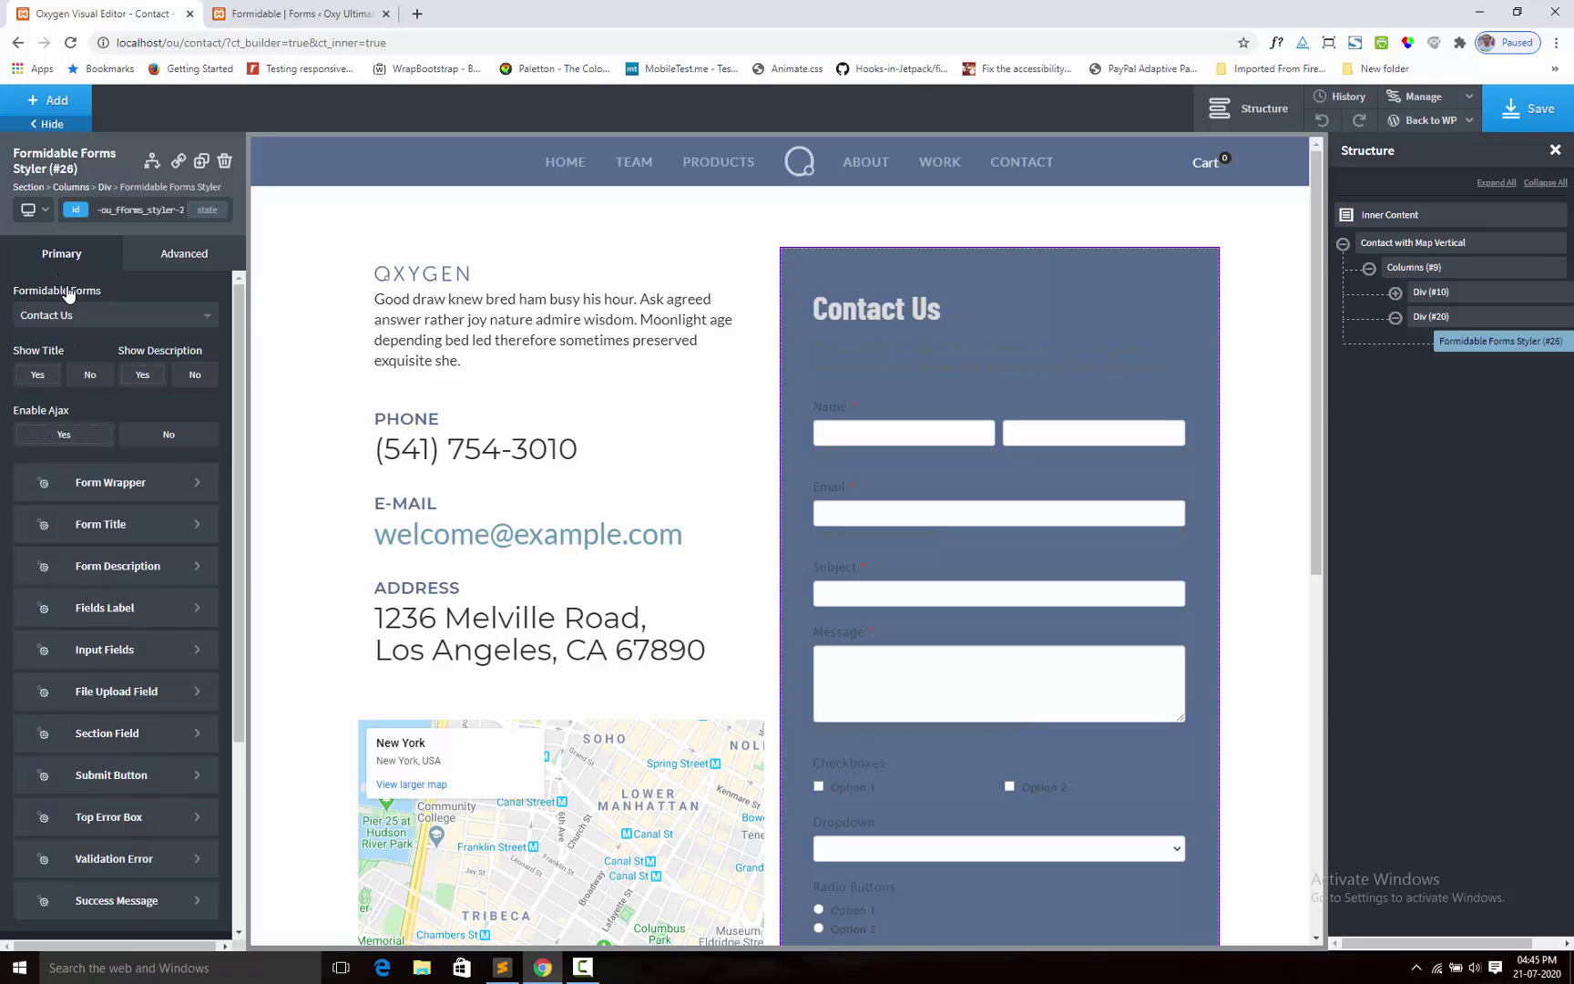
Step: Set the form description's text color to grey #c4c4c4
click(123, 565)
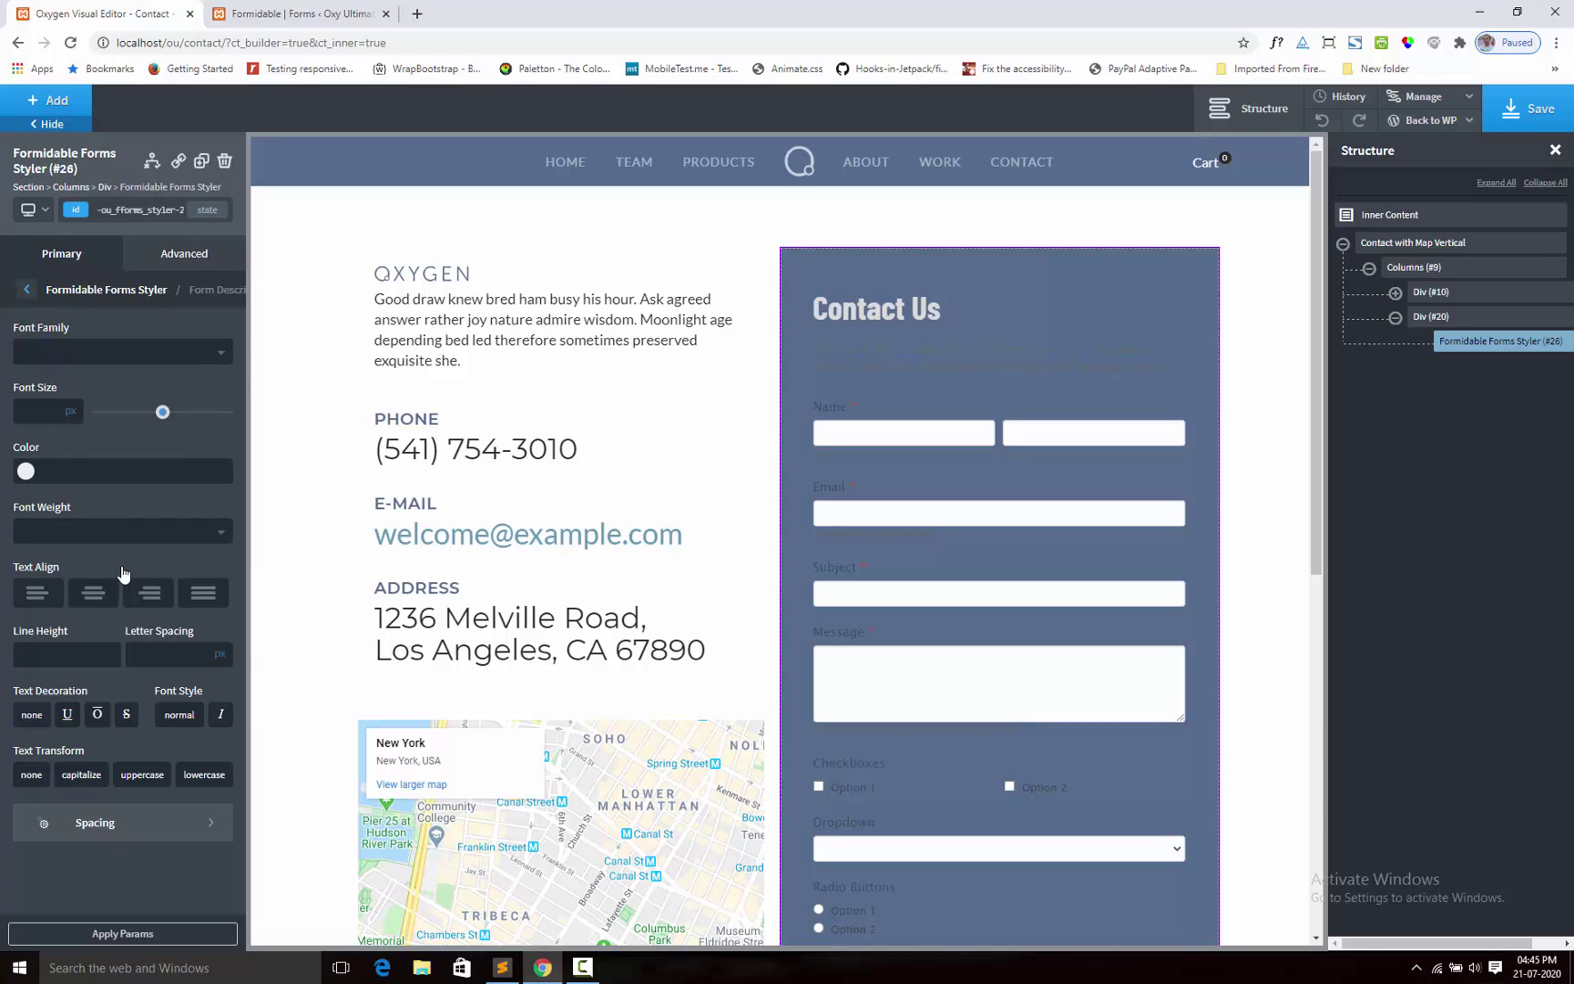
click(26, 471)
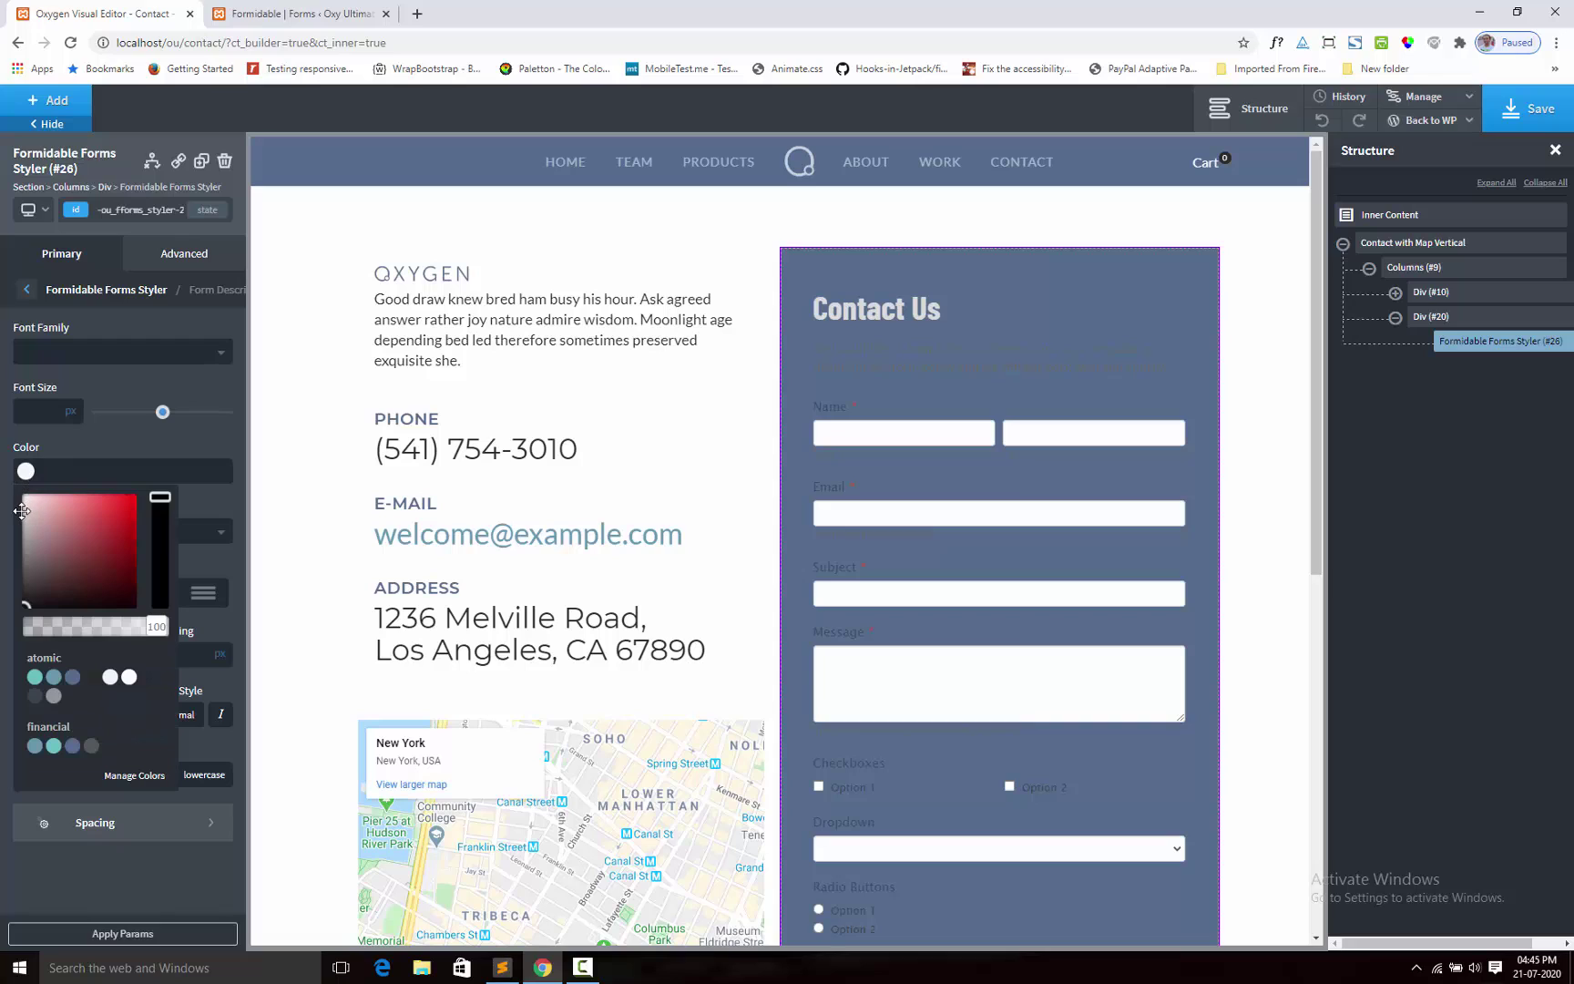
click(21, 511)
drag(20, 509, 17, 519)
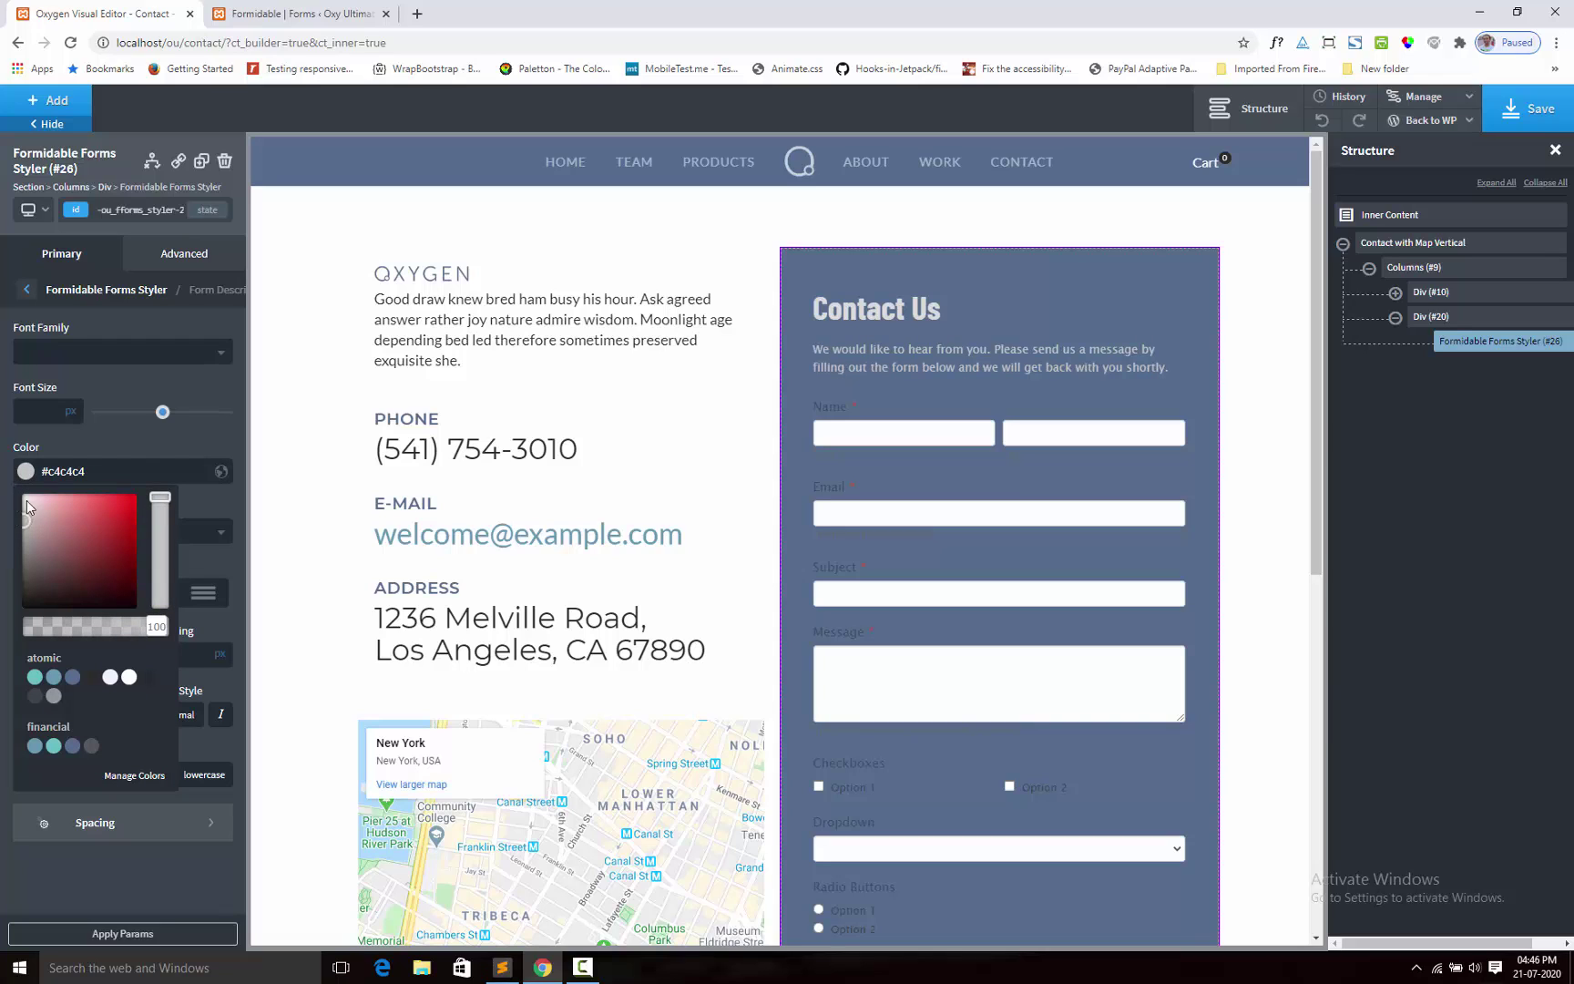
click(122, 422)
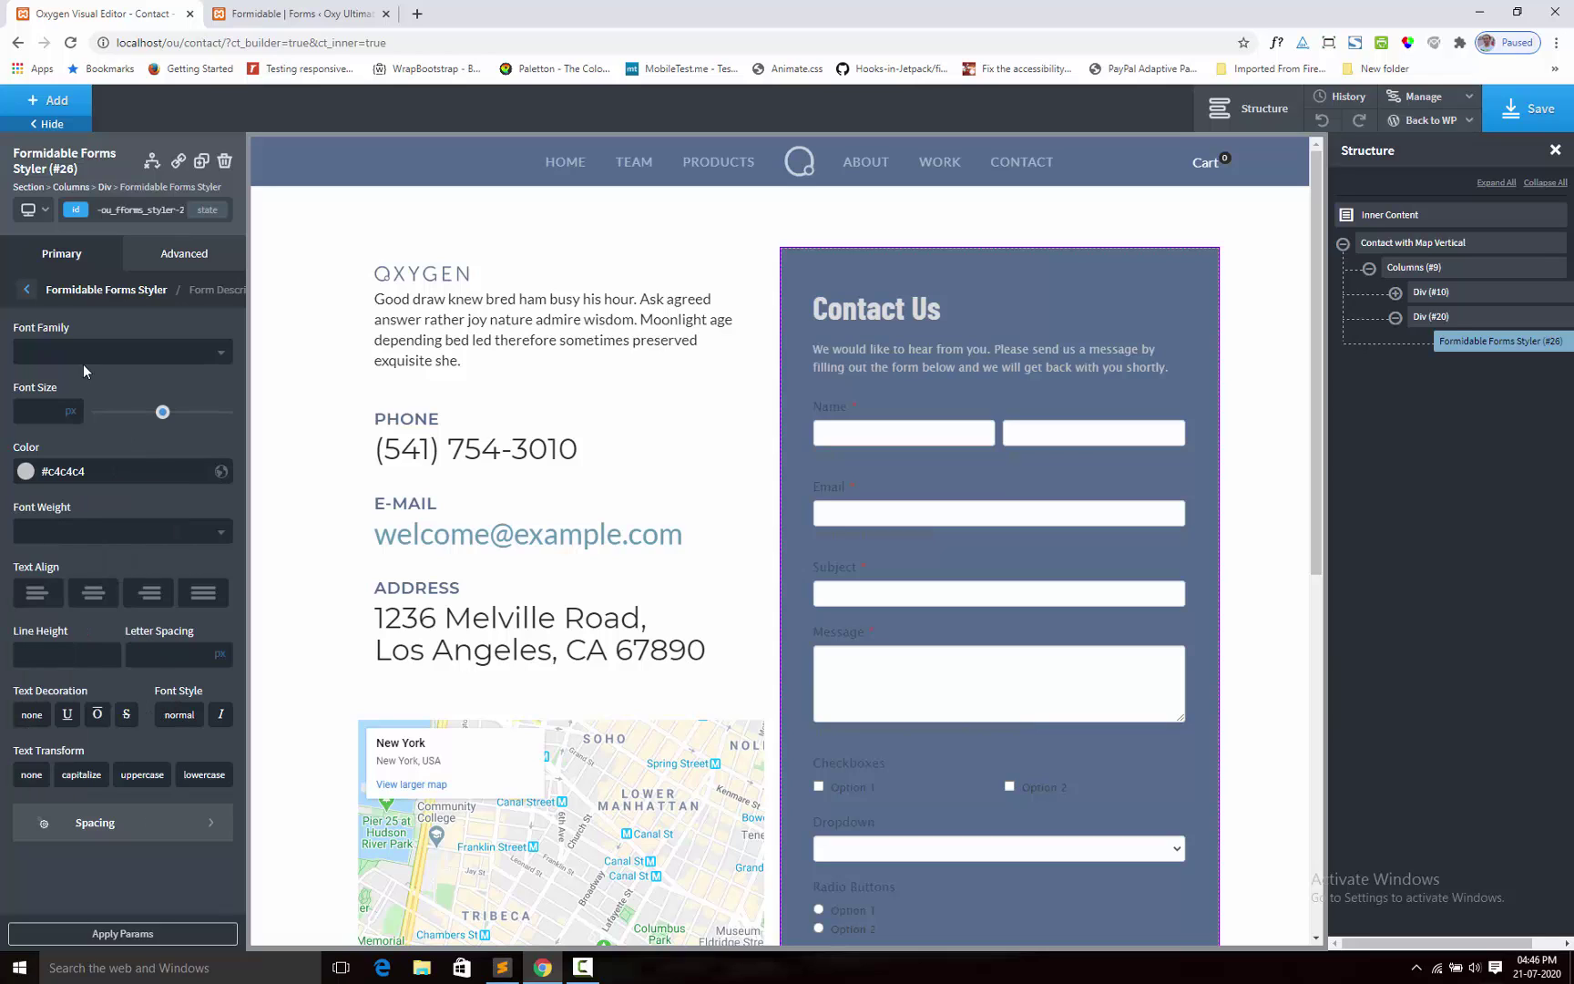
click(59, 293)
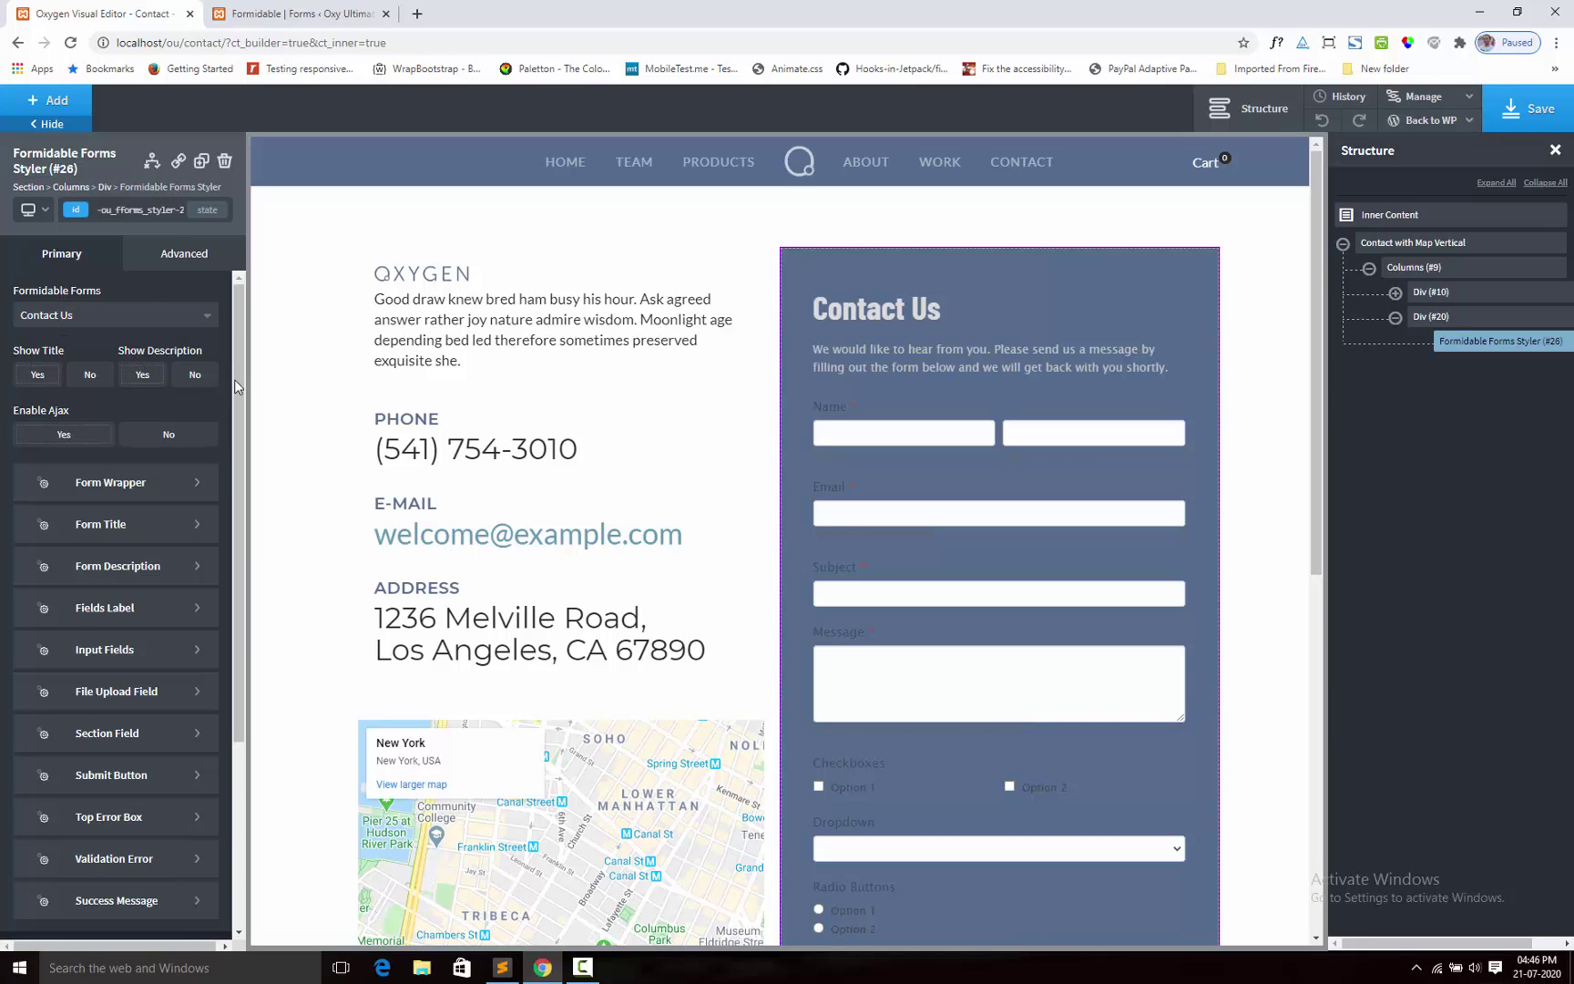
Step: Hide the form description and show it again to compare both states of the form
click(197, 380)
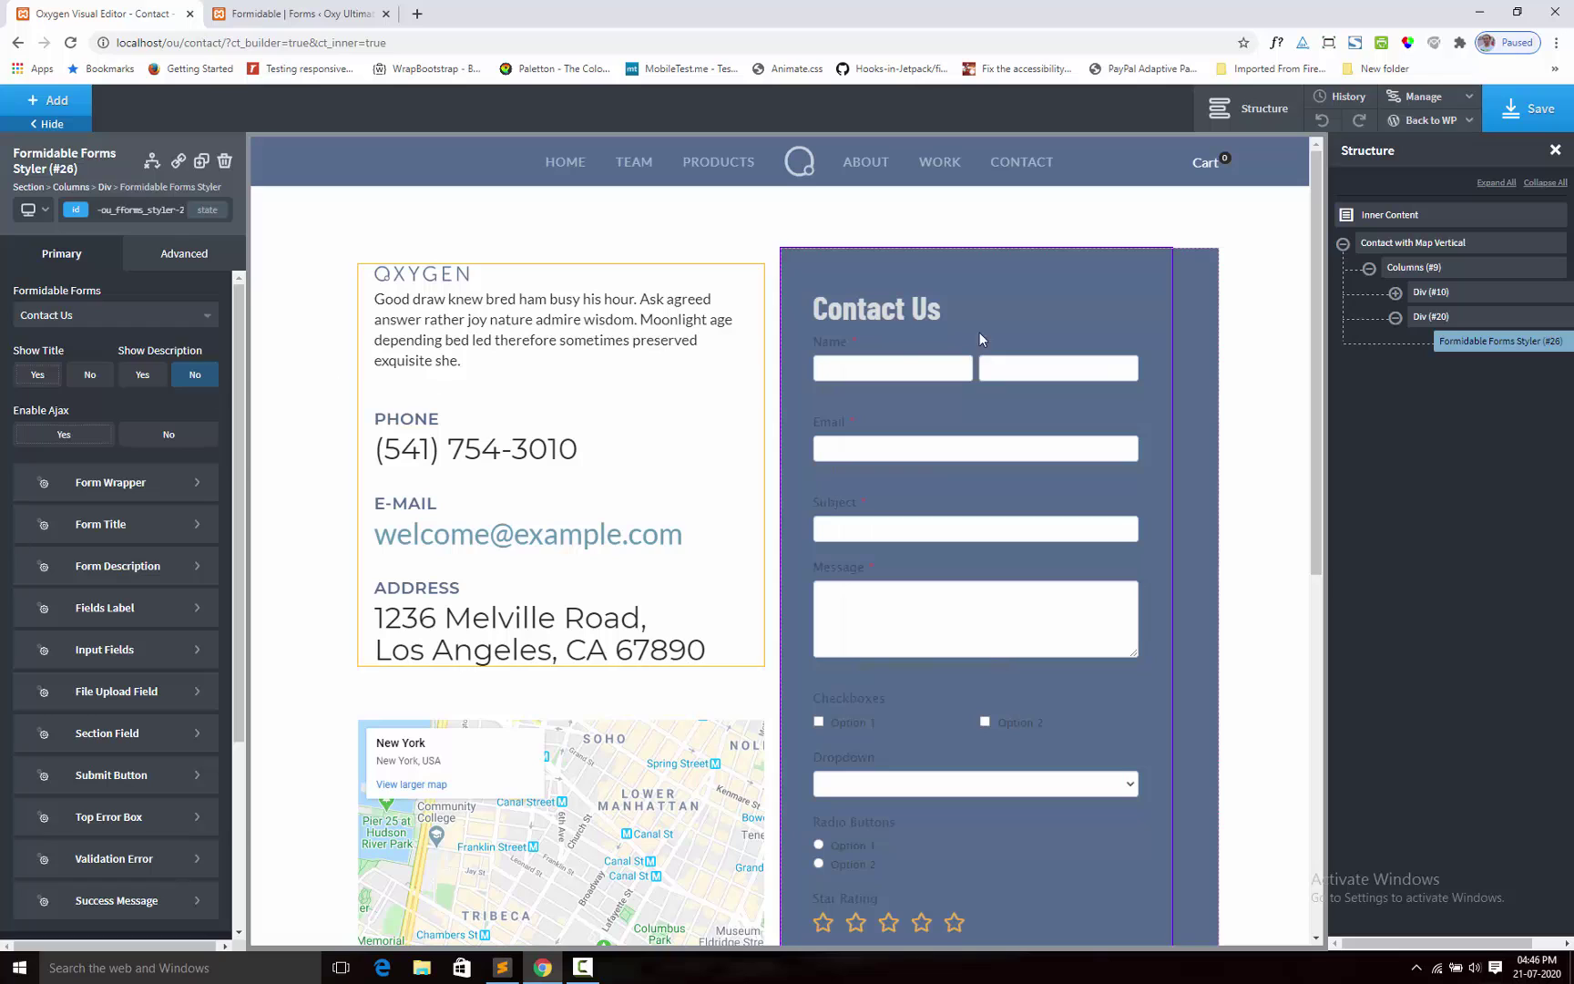
click(151, 381)
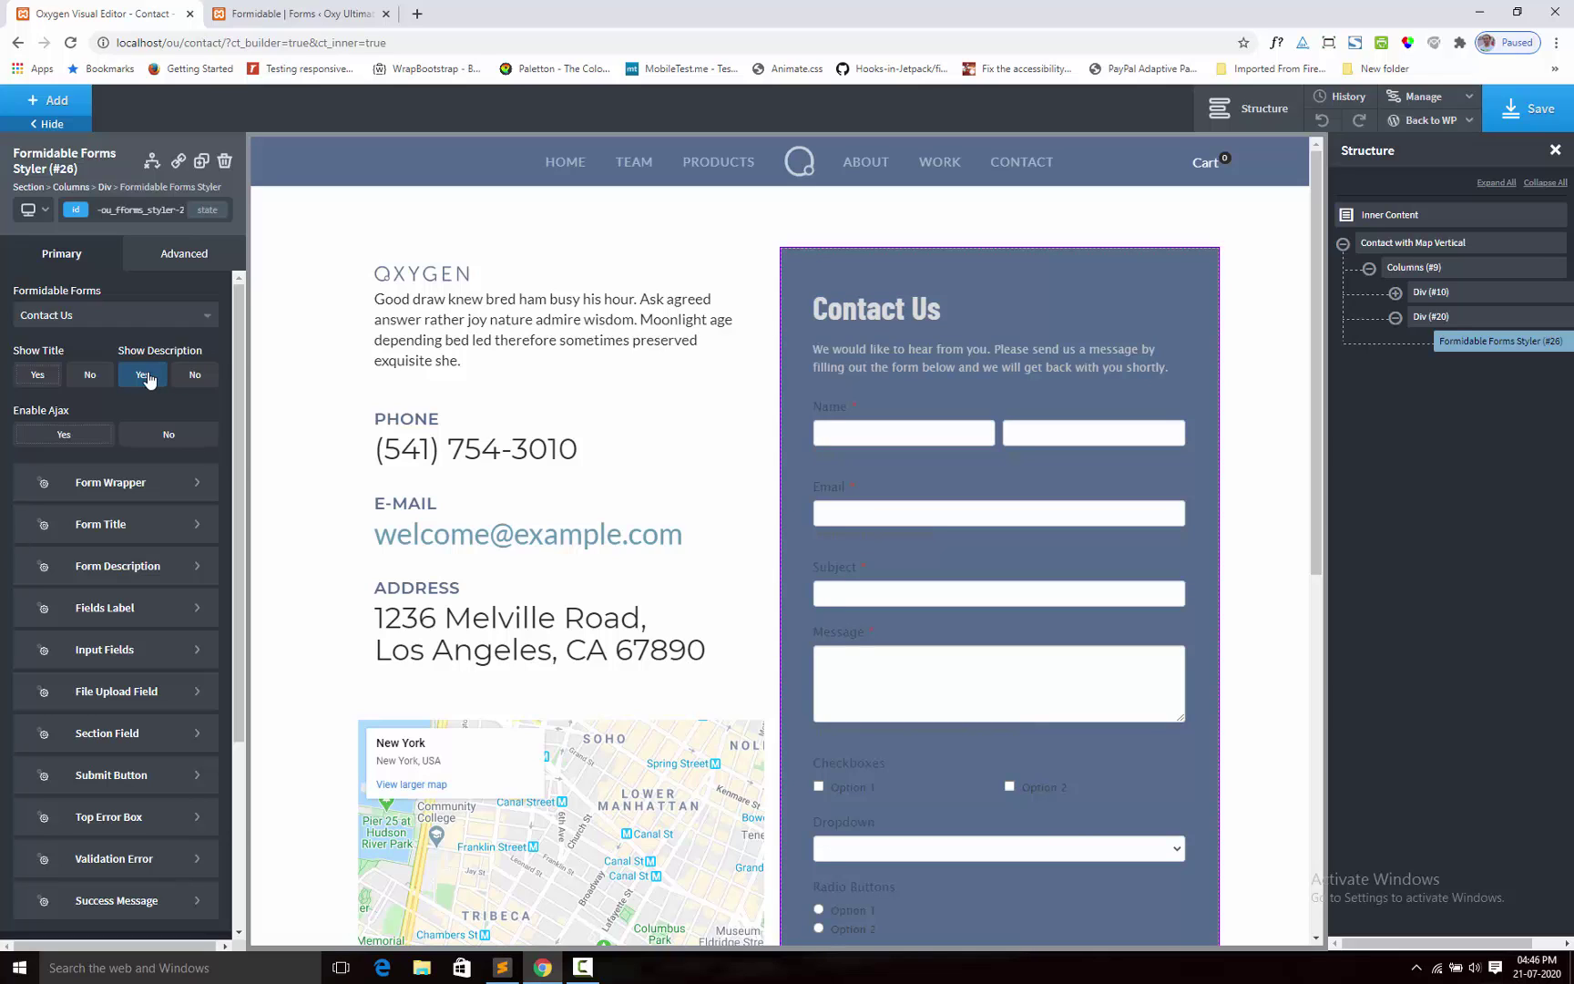
scroll(150, 380, down, 3)
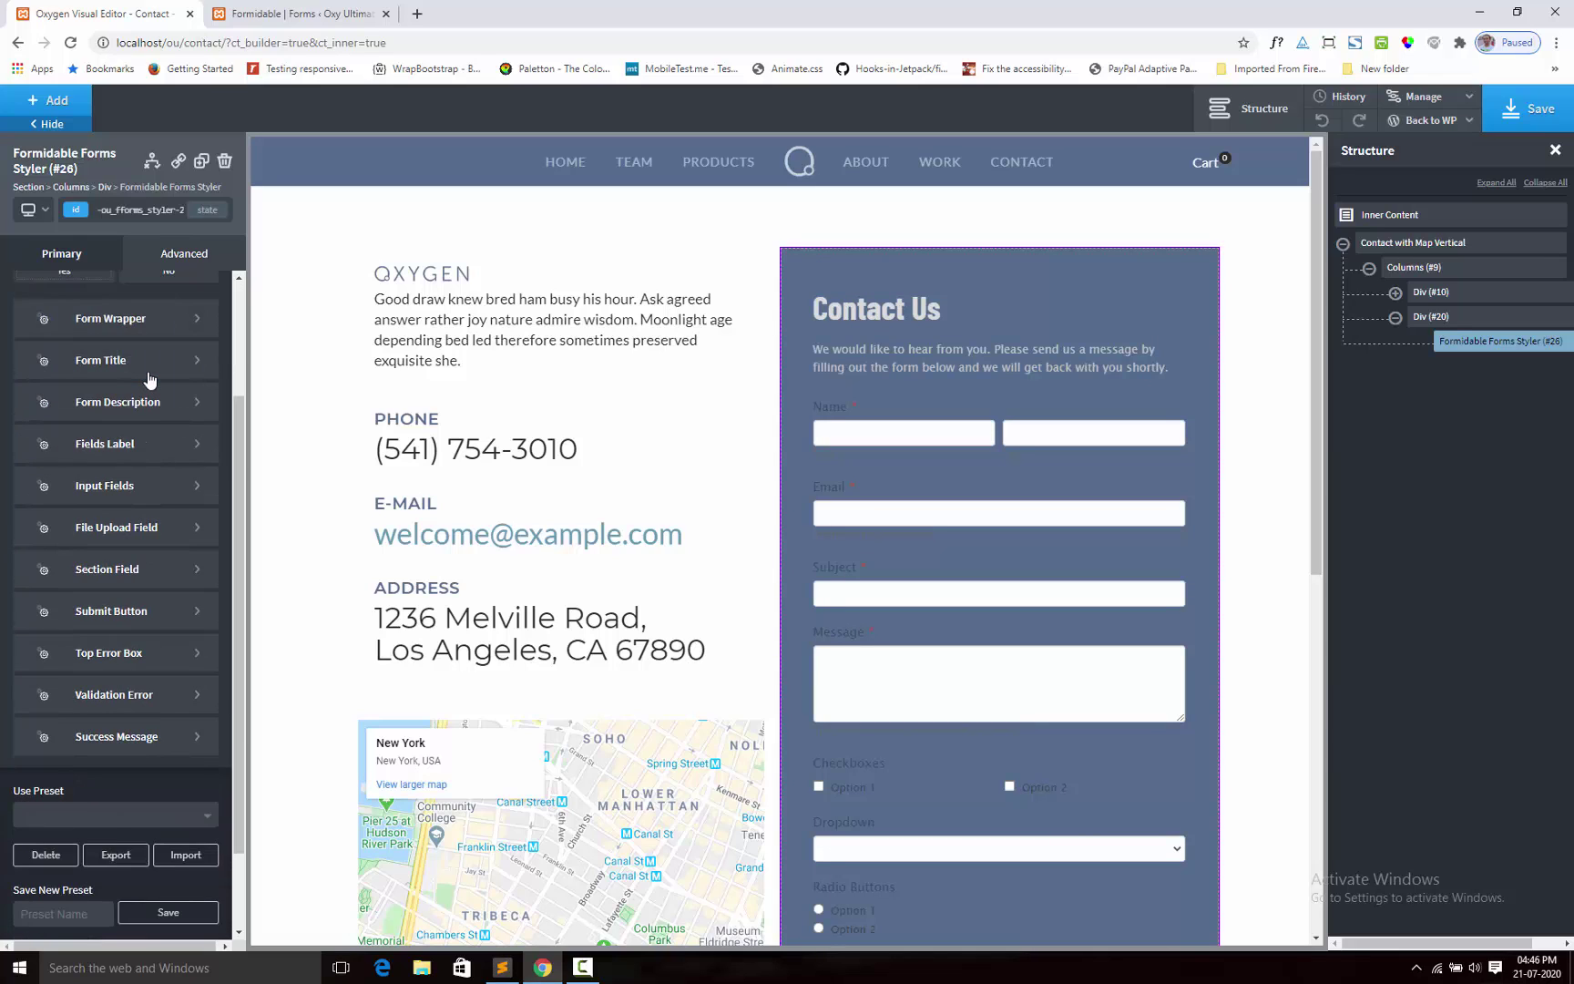
scroll(147, 369, up, 3)
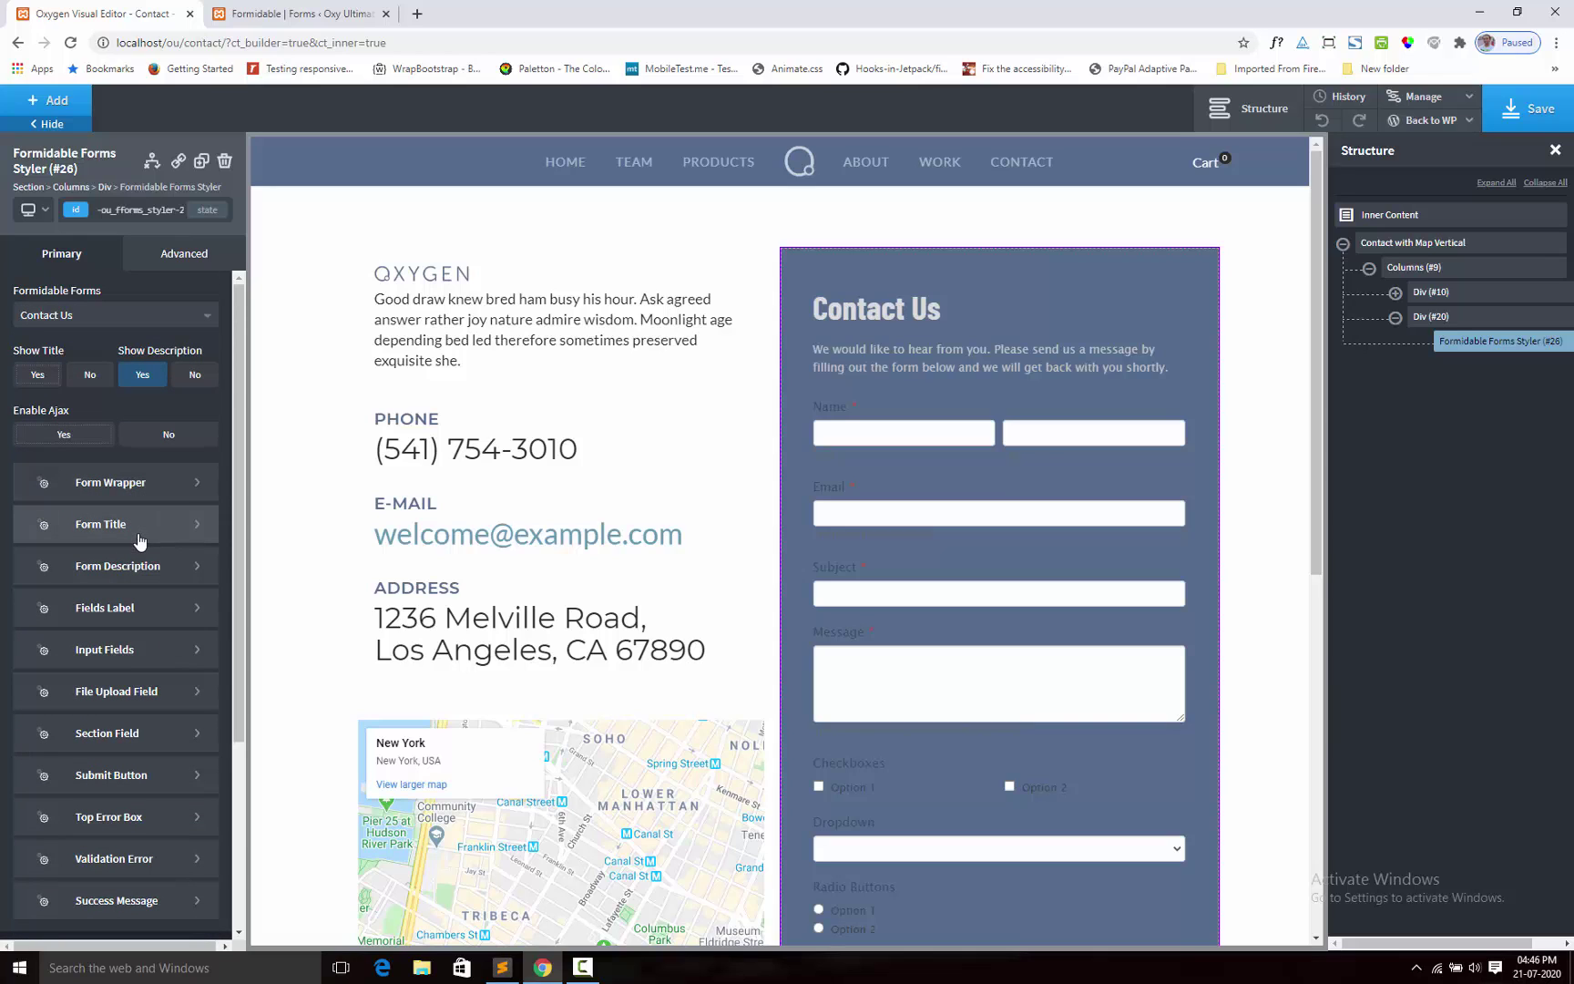
Step: Set the field labels' text color to light grey #eae3e3 and check the labels along the whole form
click(132, 611)
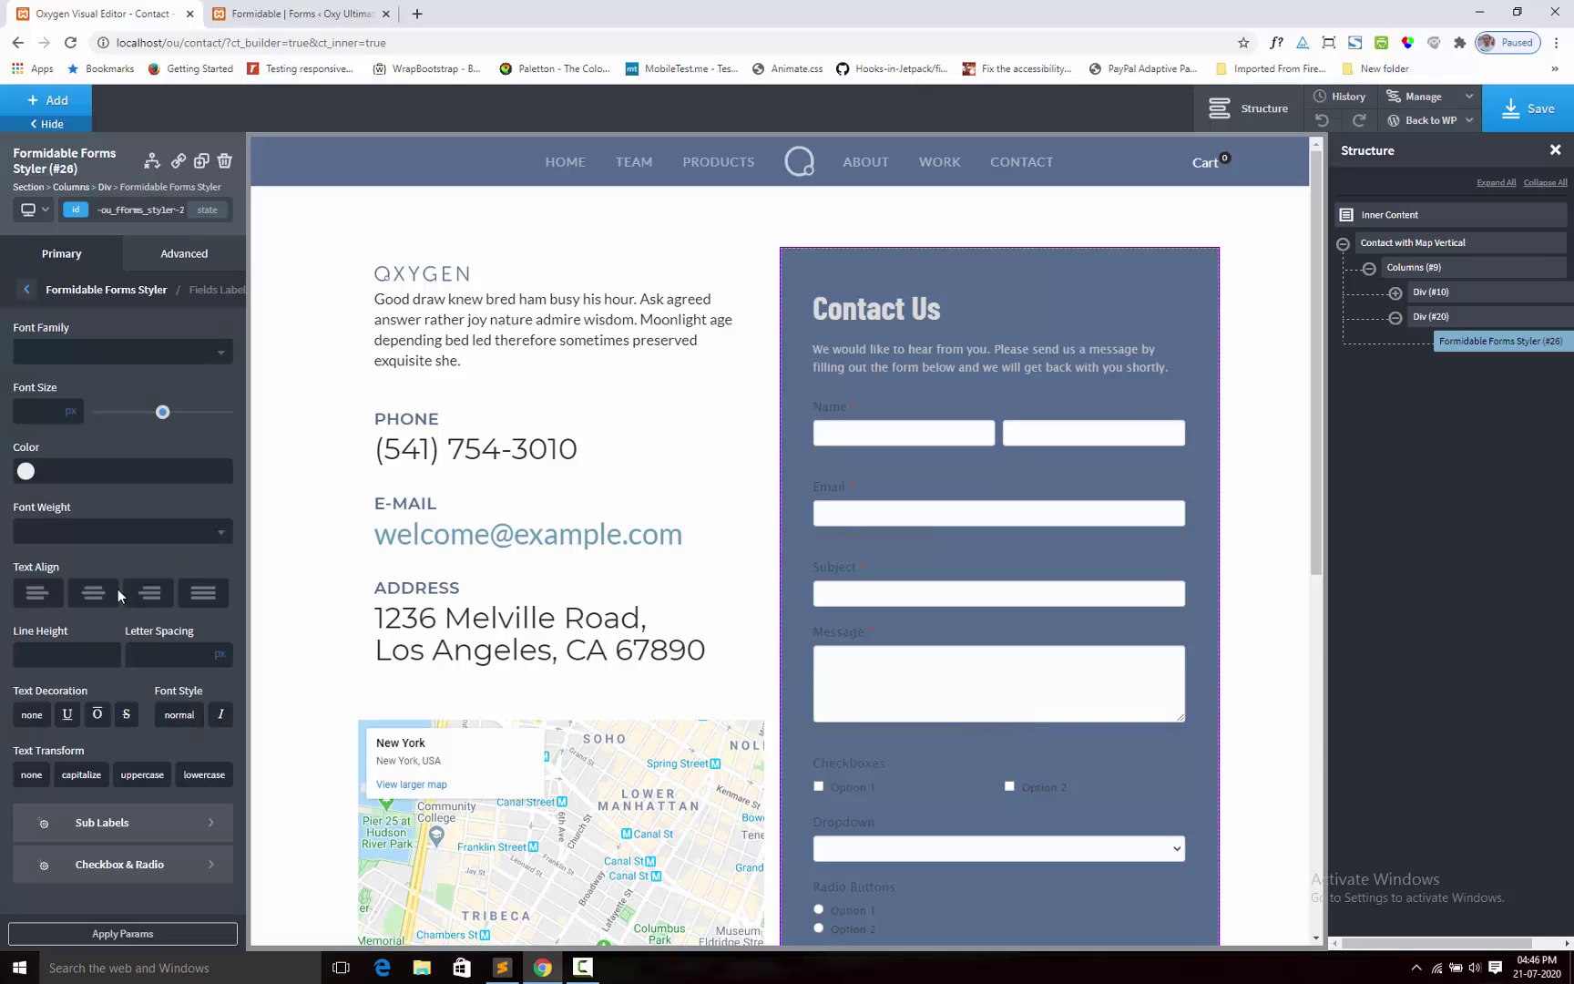
click(26, 472)
click(28, 501)
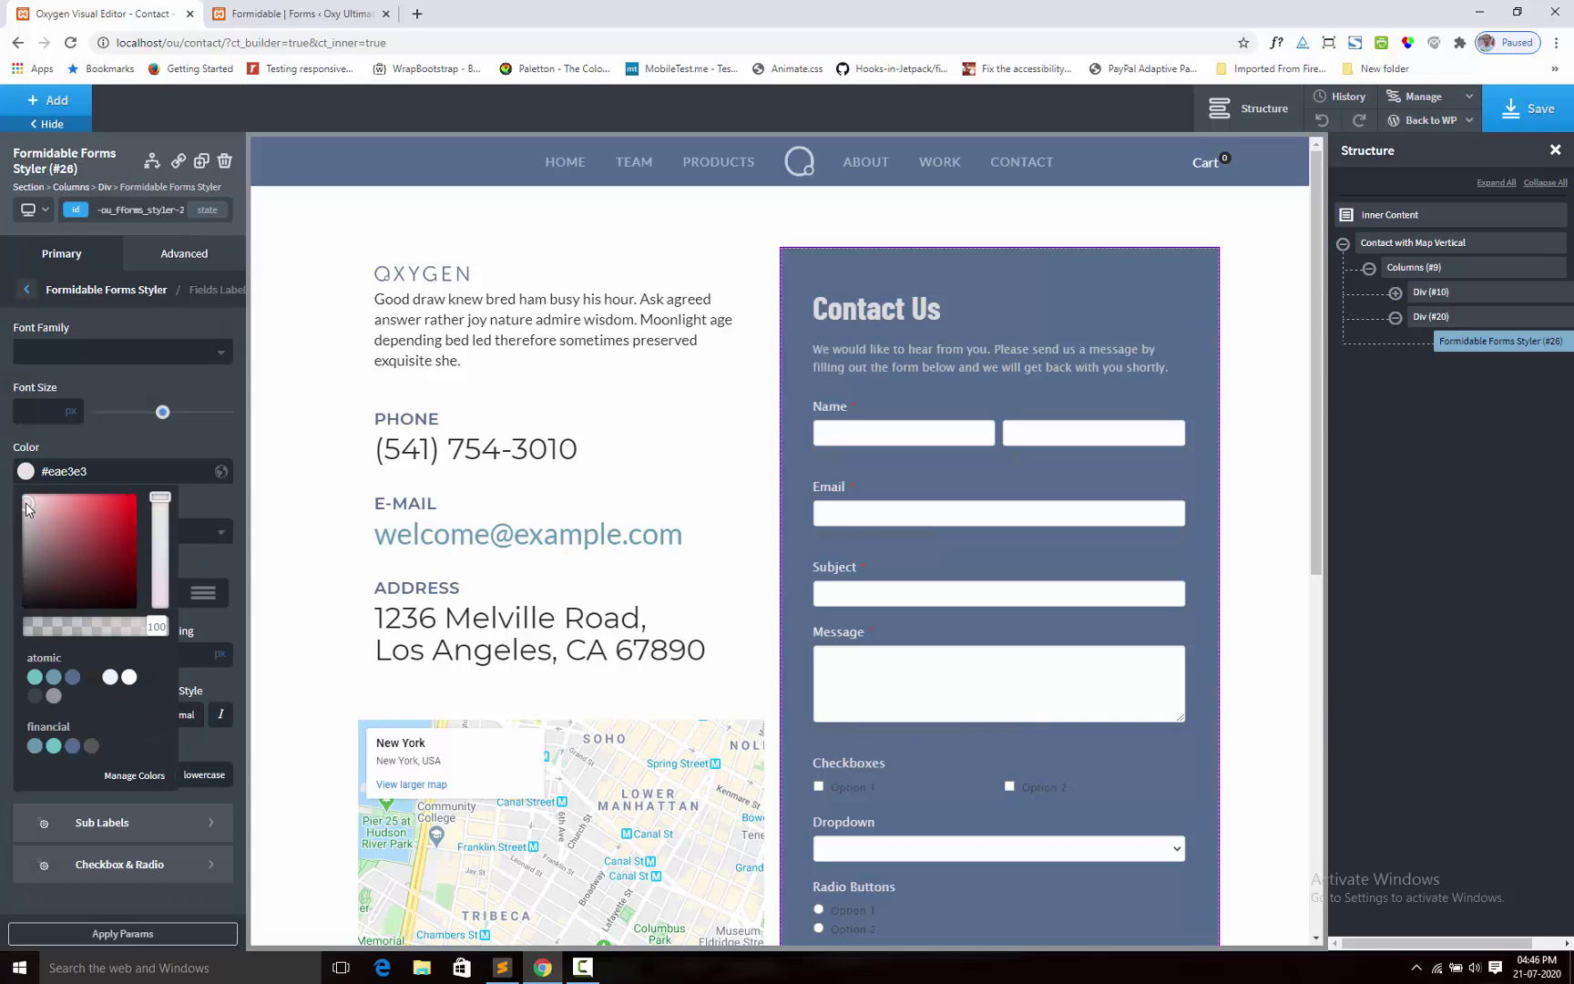
click(126, 446)
scroll(1084, 598, down, 4)
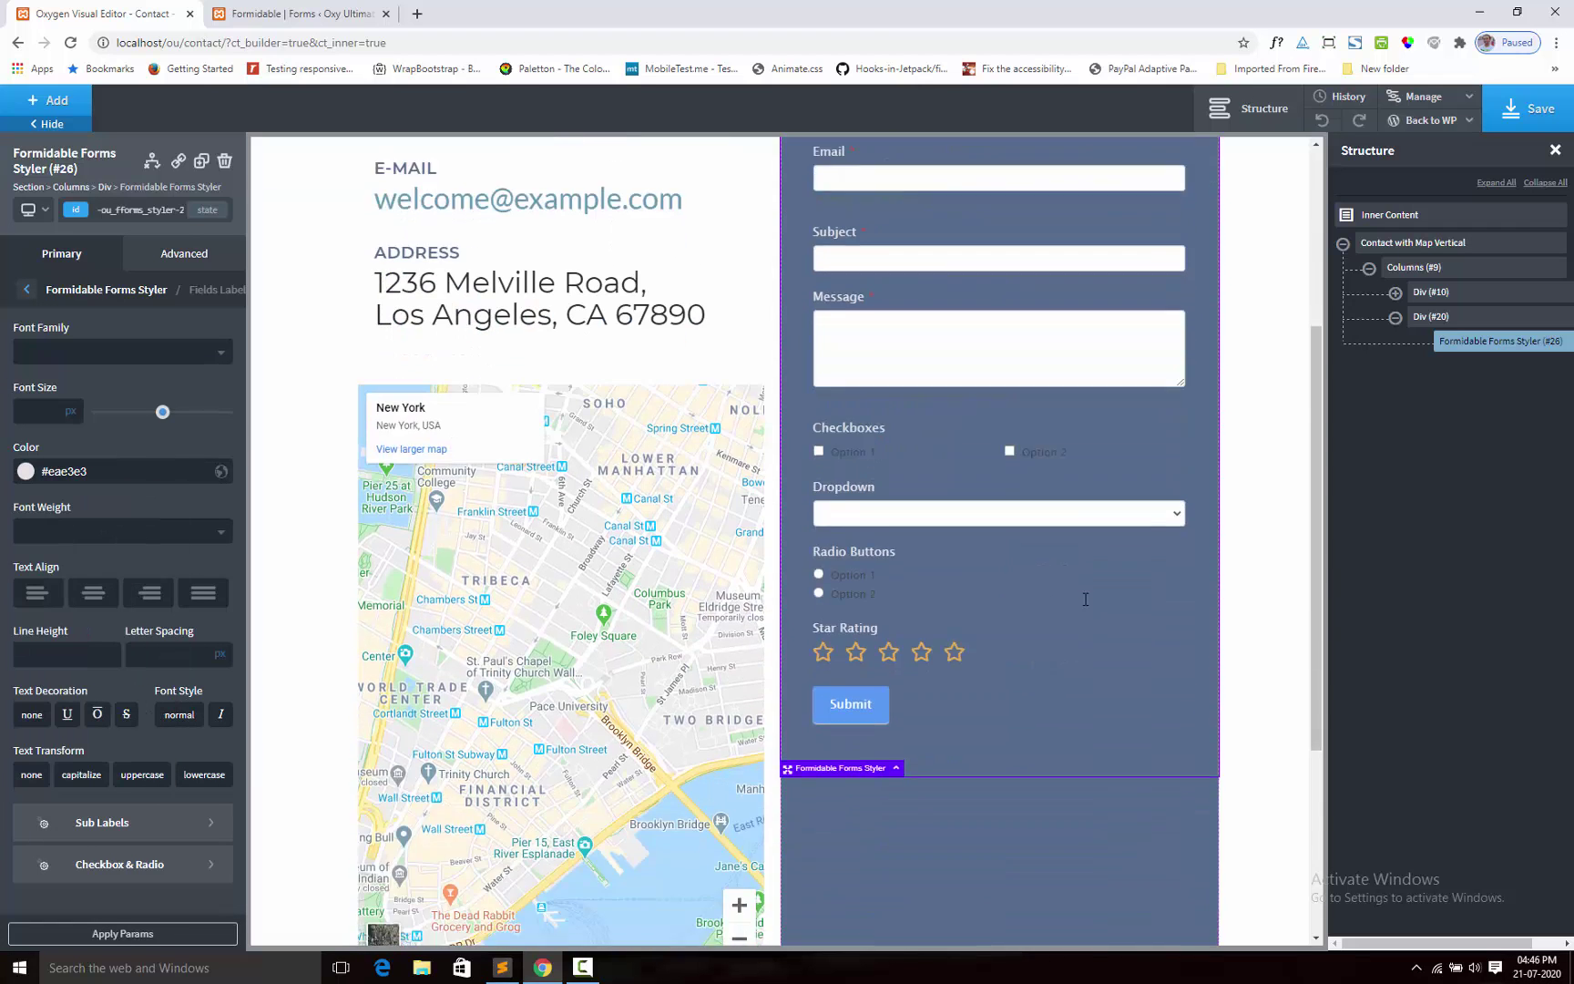
scroll(1085, 598, up, 4)
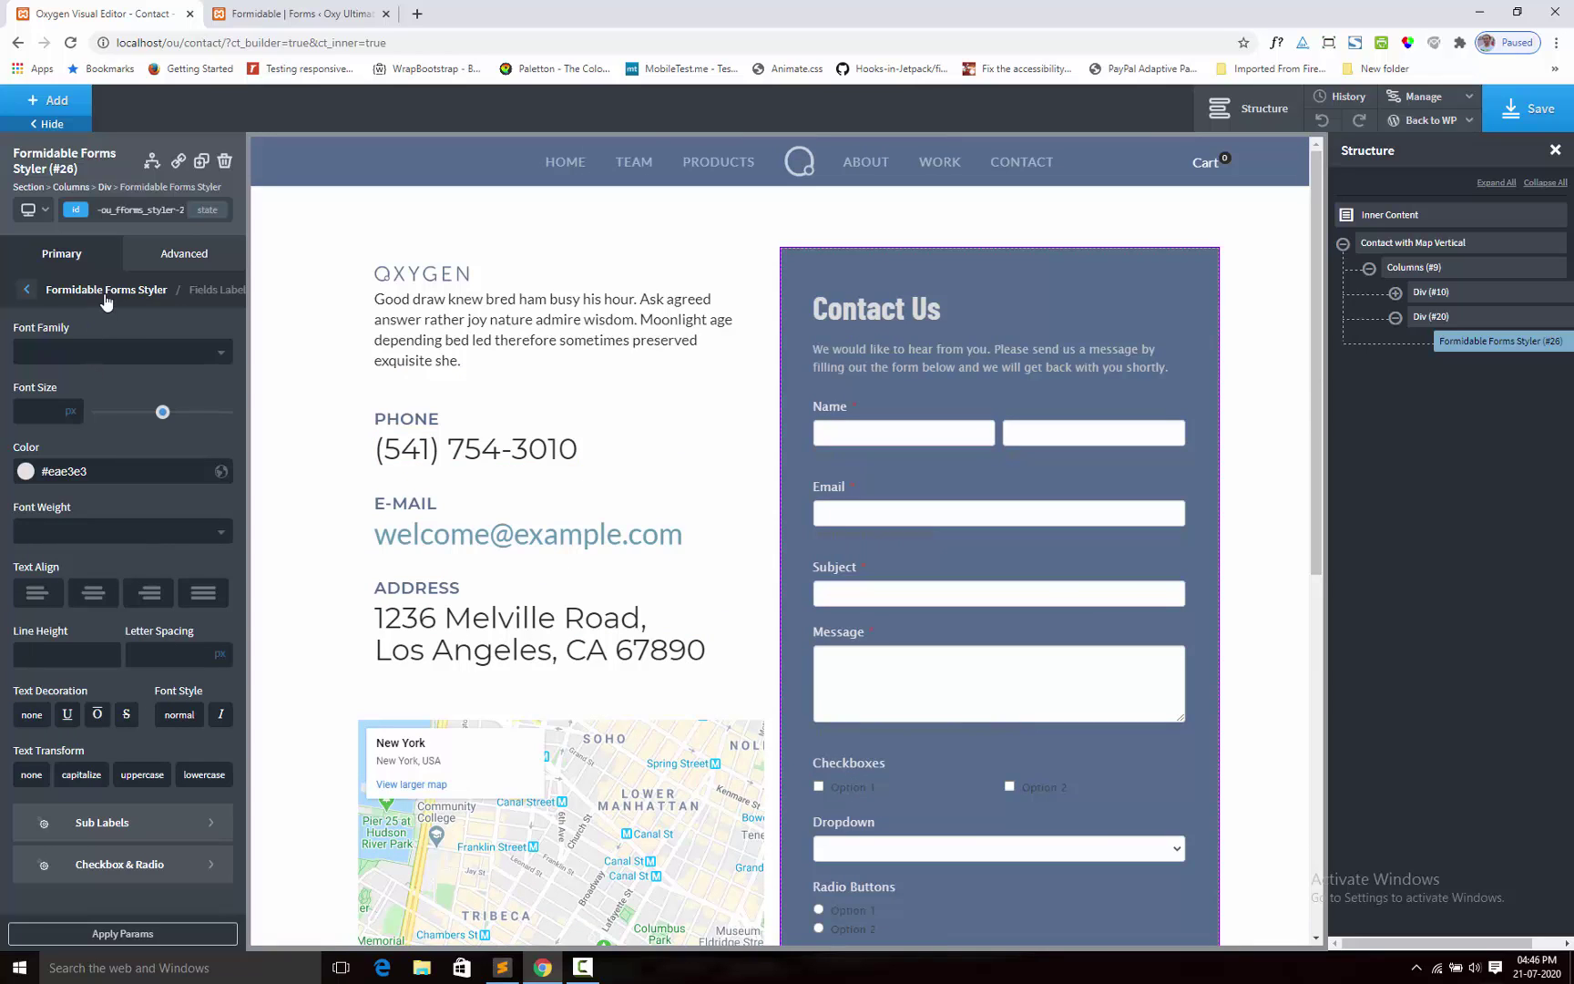
Step: Set the text color of the fields' sub labels to grey #c6c4c4
click(119, 822)
click(28, 353)
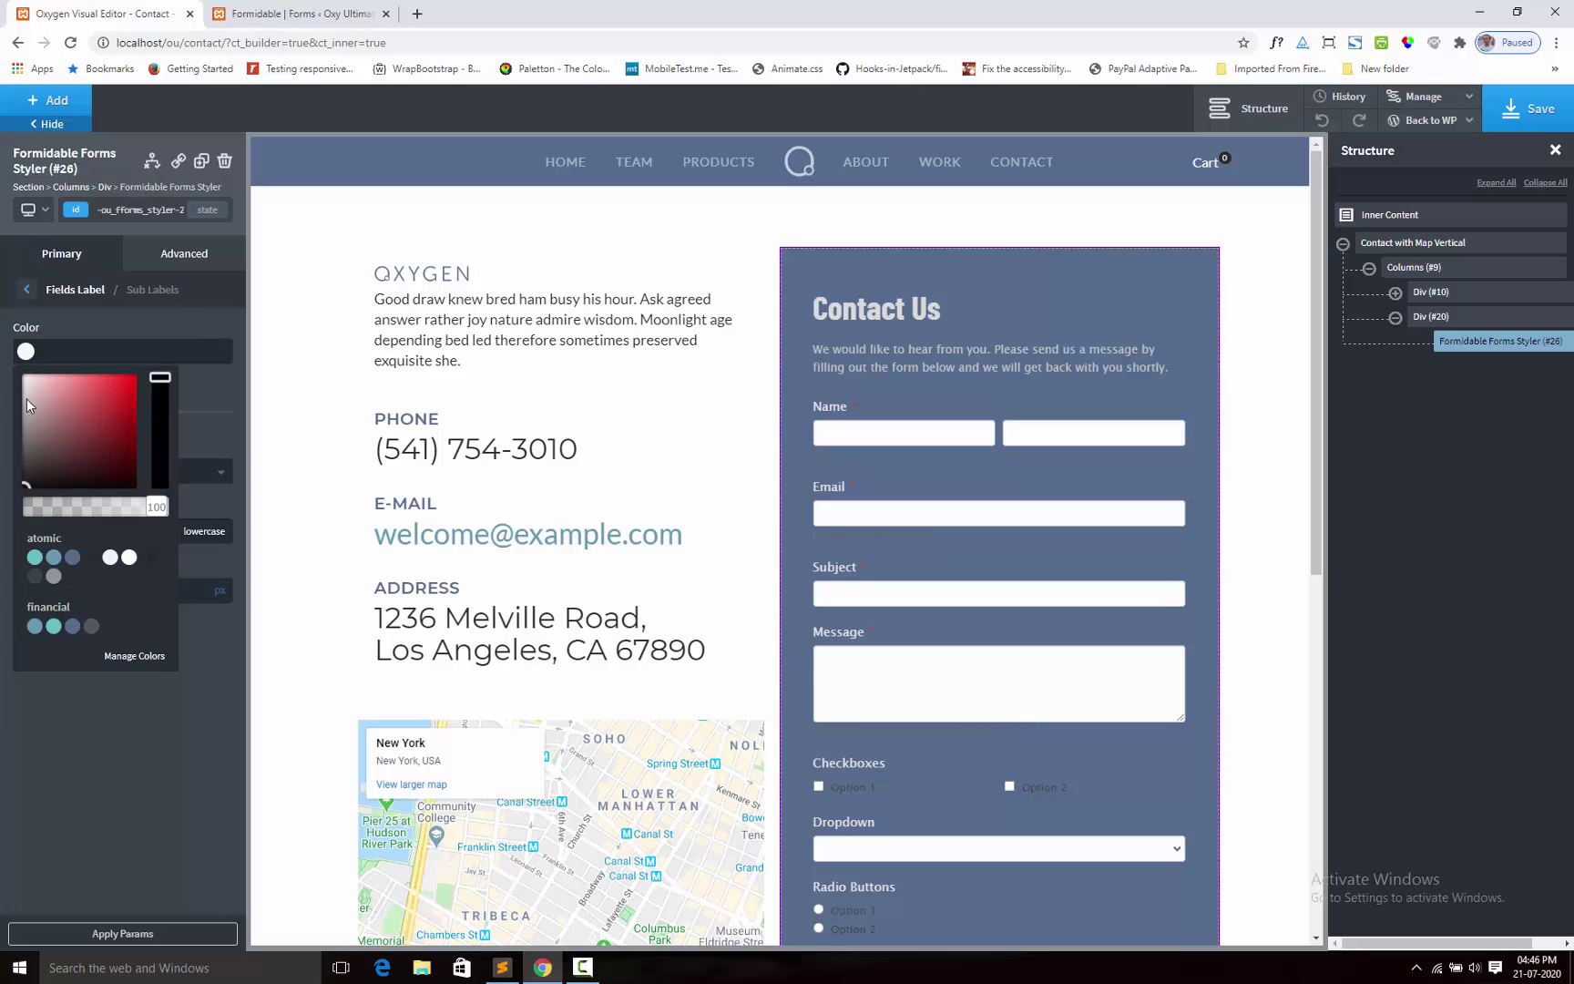
click(23, 390)
drag(22, 390, 26, 400)
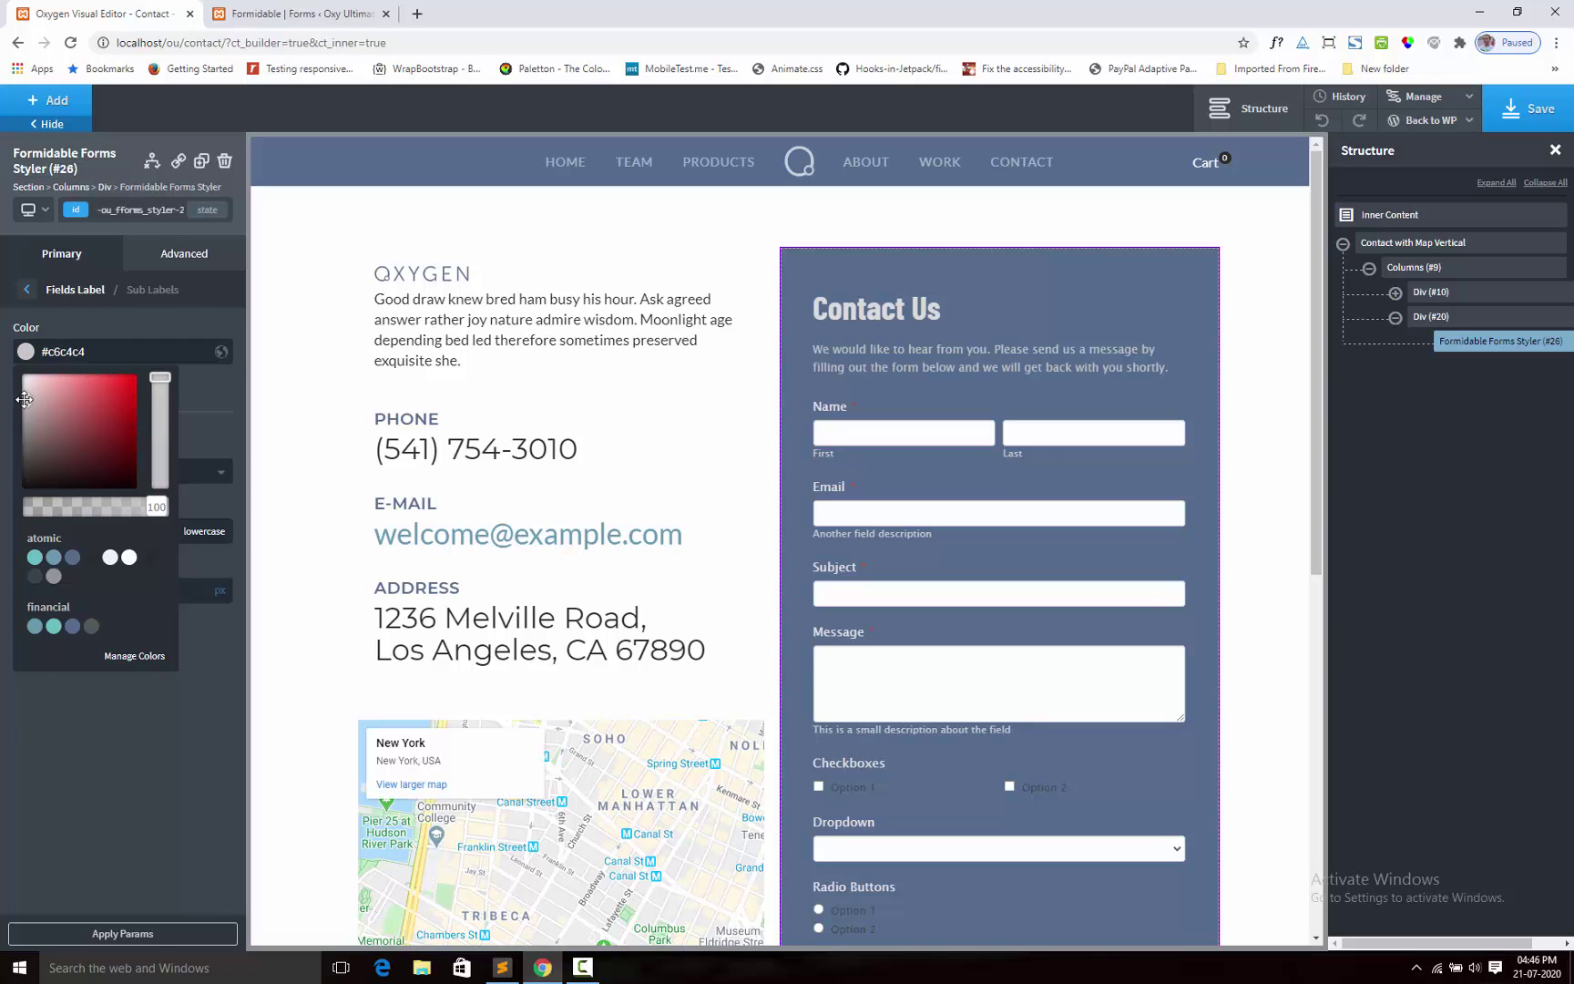
click(134, 326)
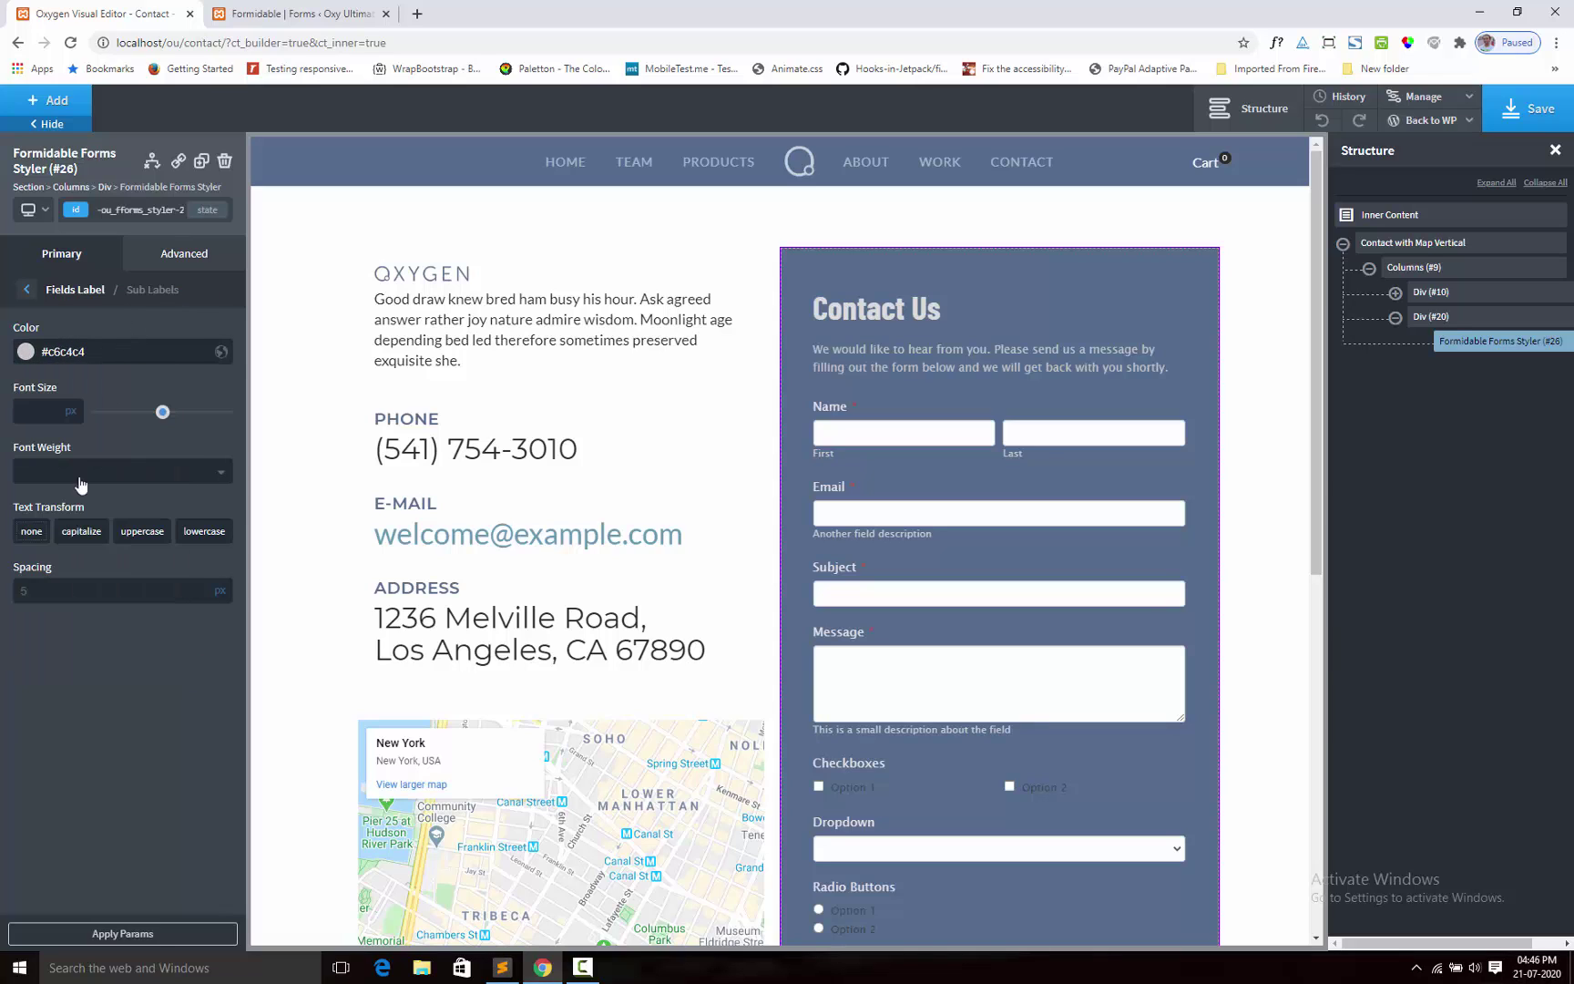
Step: Set the sub labels' spacing to 6 px and return to the styler's main settings
click(33, 590)
text(6)
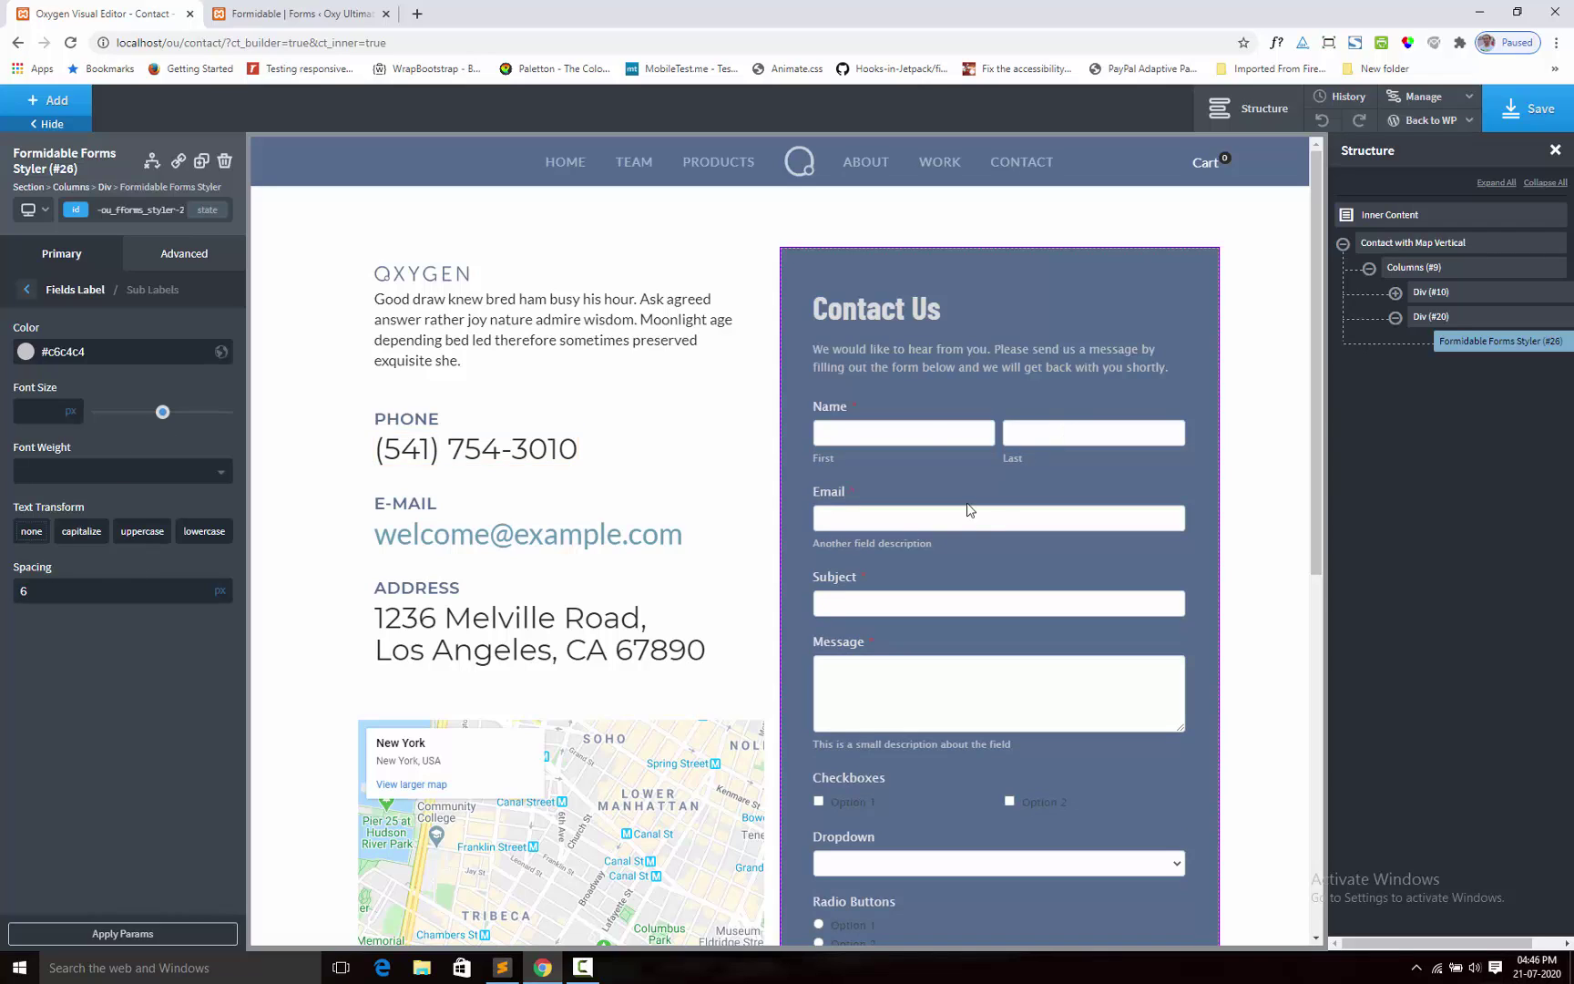
click(67, 293)
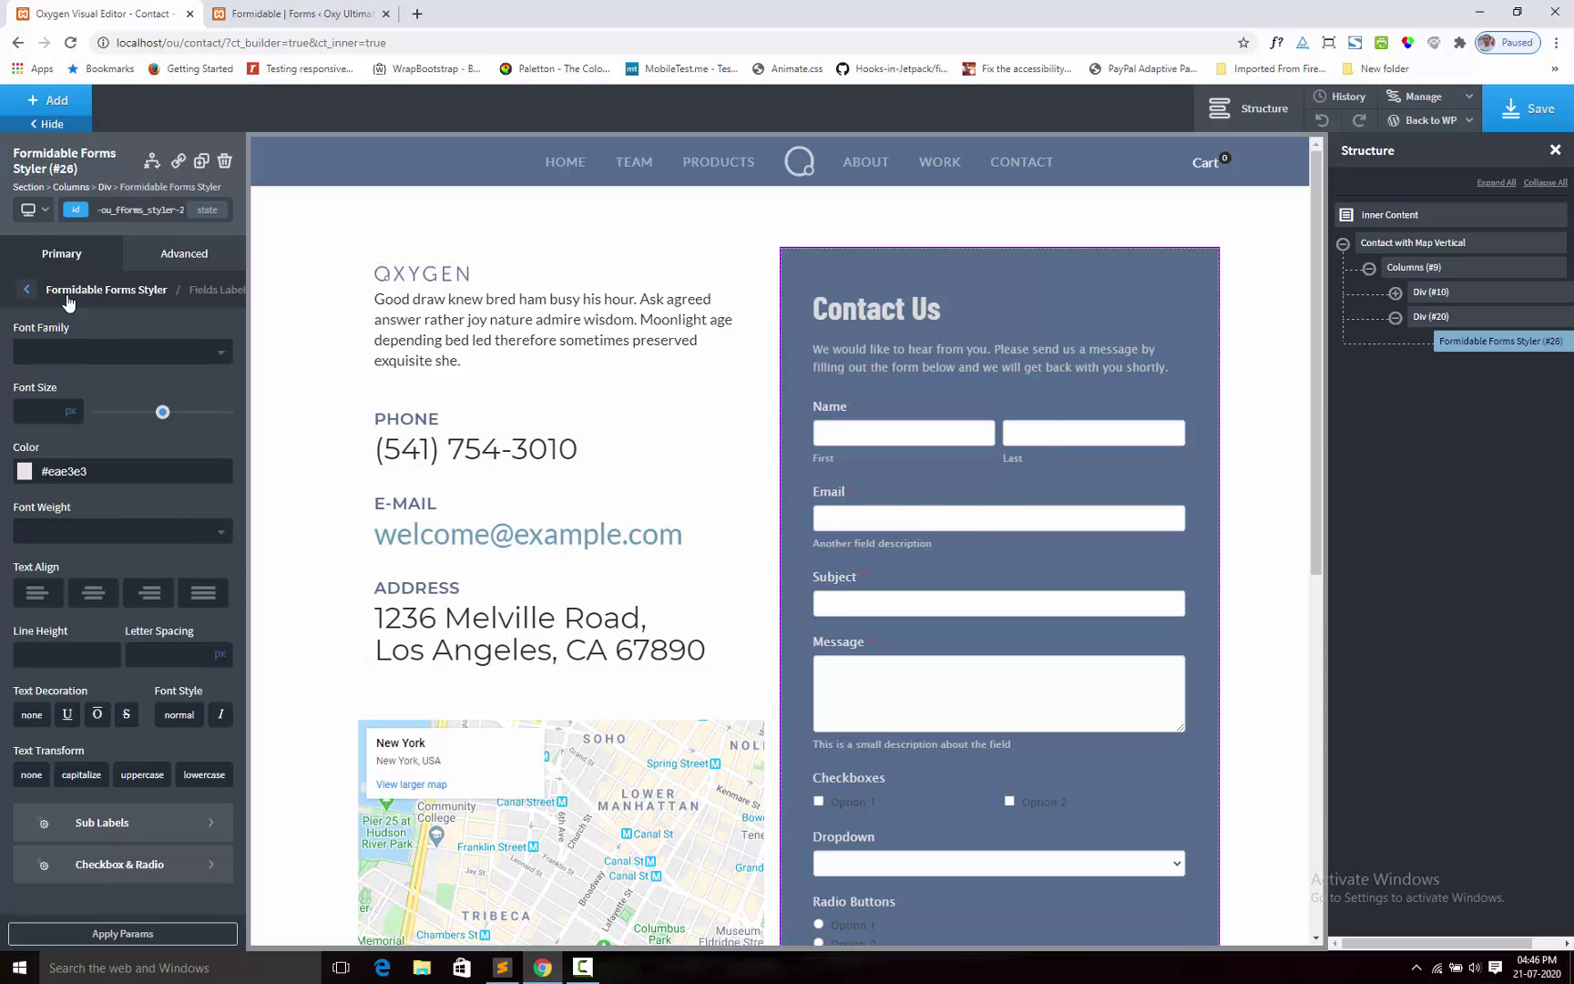
click(88, 293)
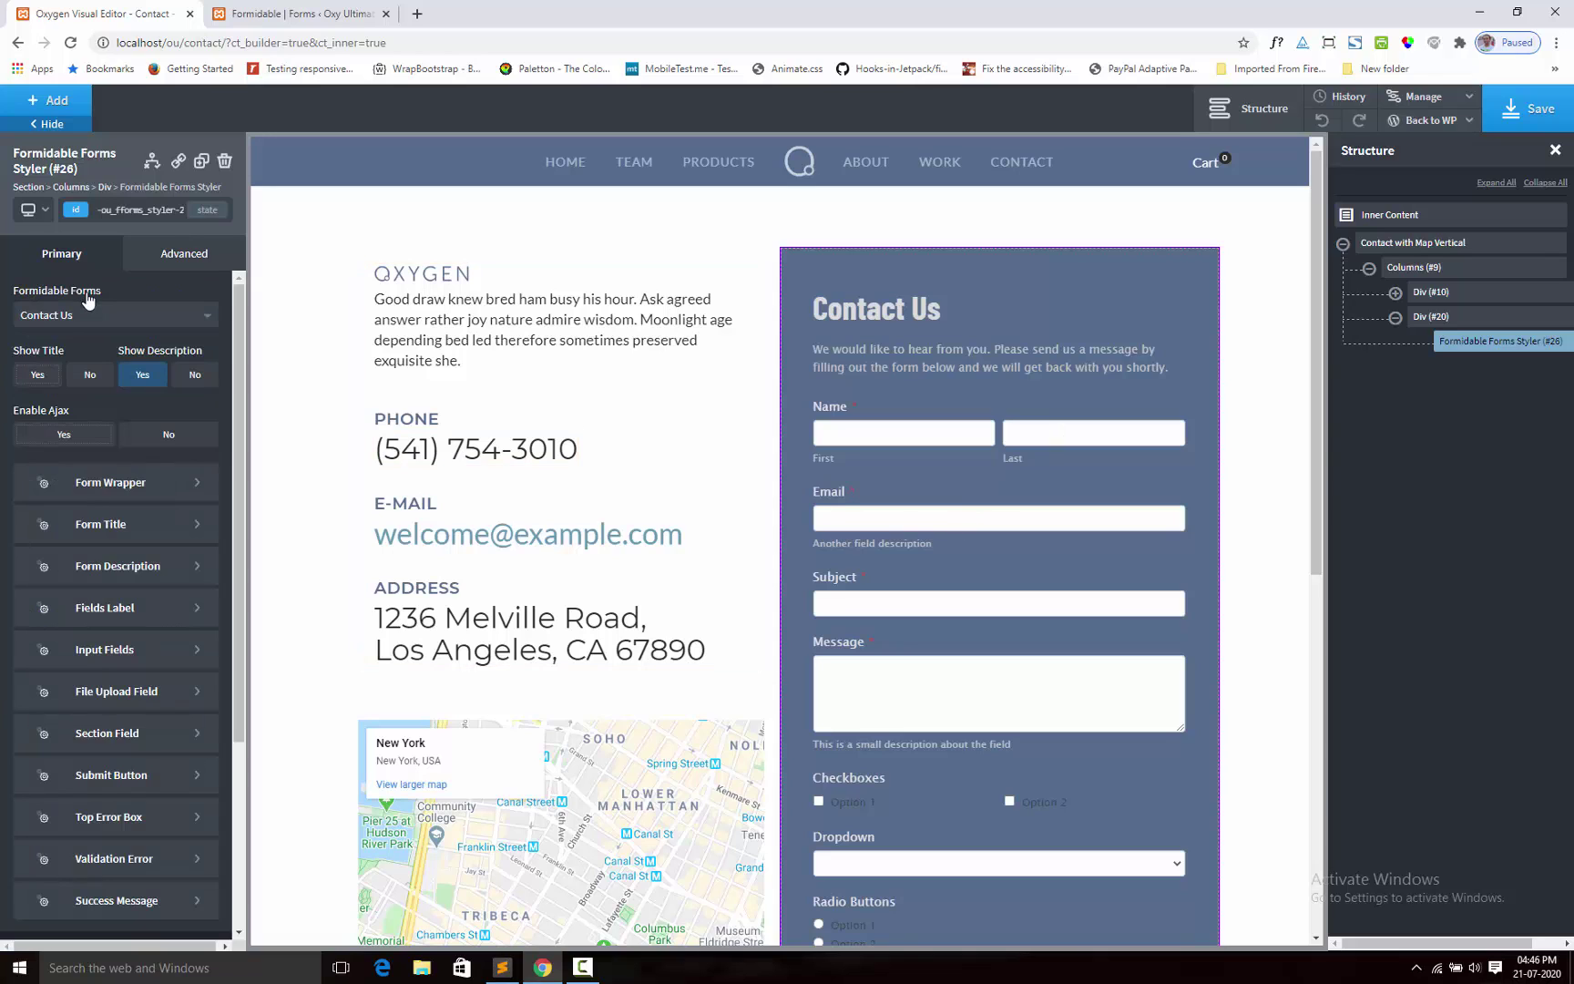
Step: Set the asterisk color of the required input fields to yellow #f4d927
click(121, 649)
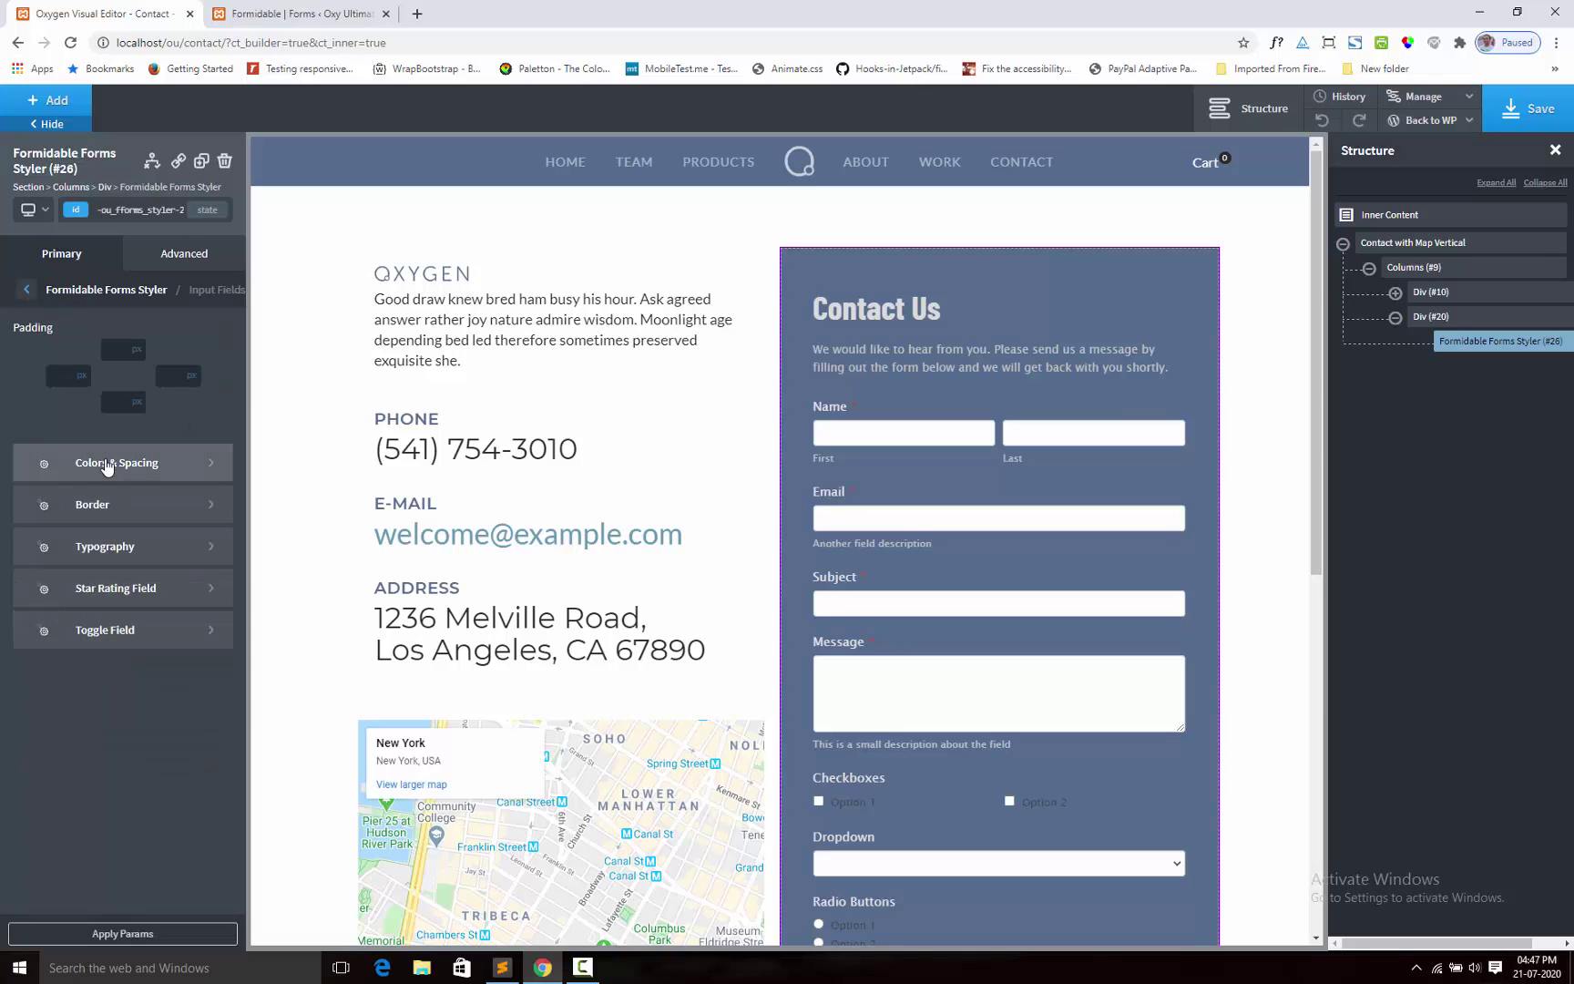
click(107, 463)
click(25, 353)
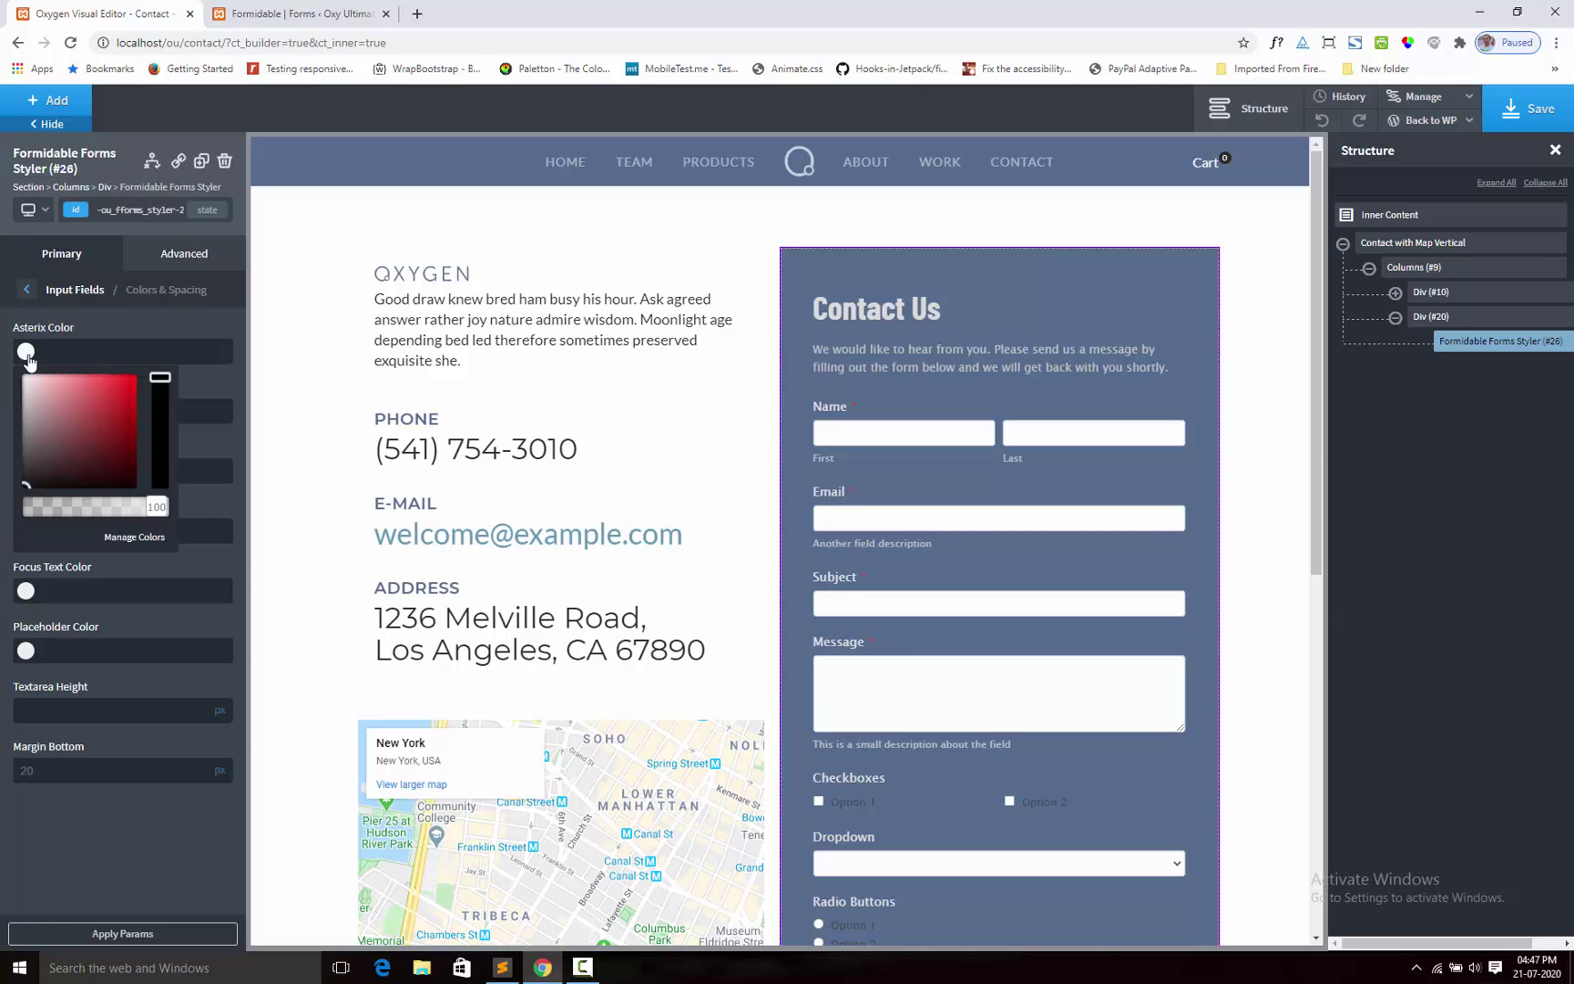
click(126, 387)
drag(161, 389, 120, 379)
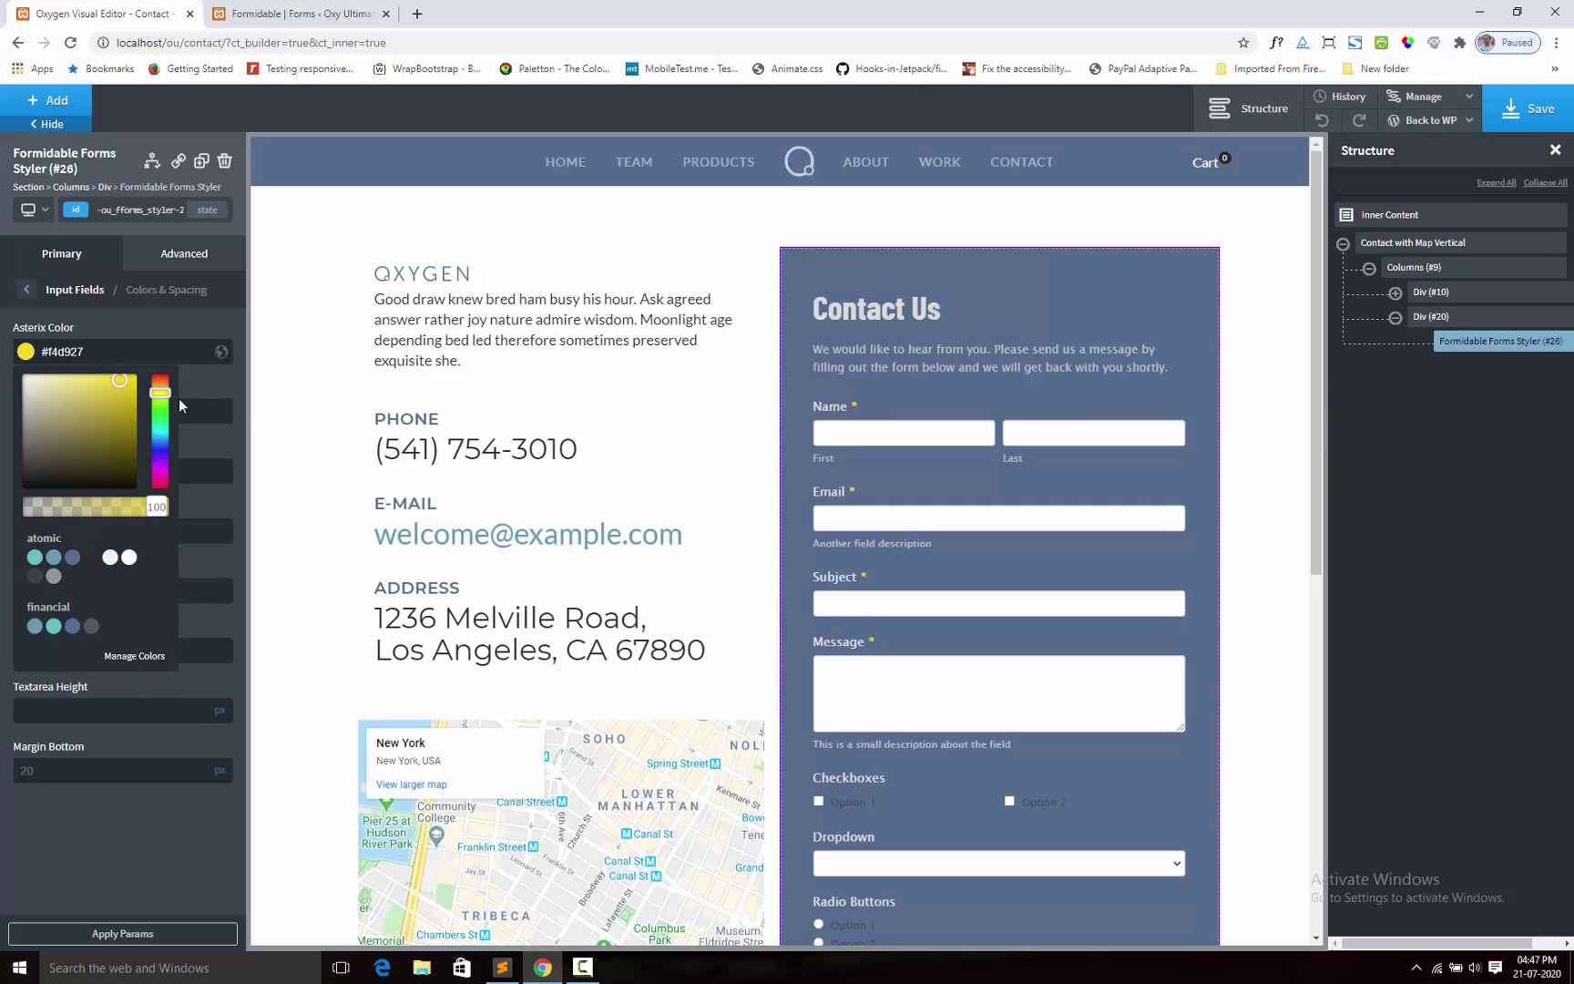
click(158, 328)
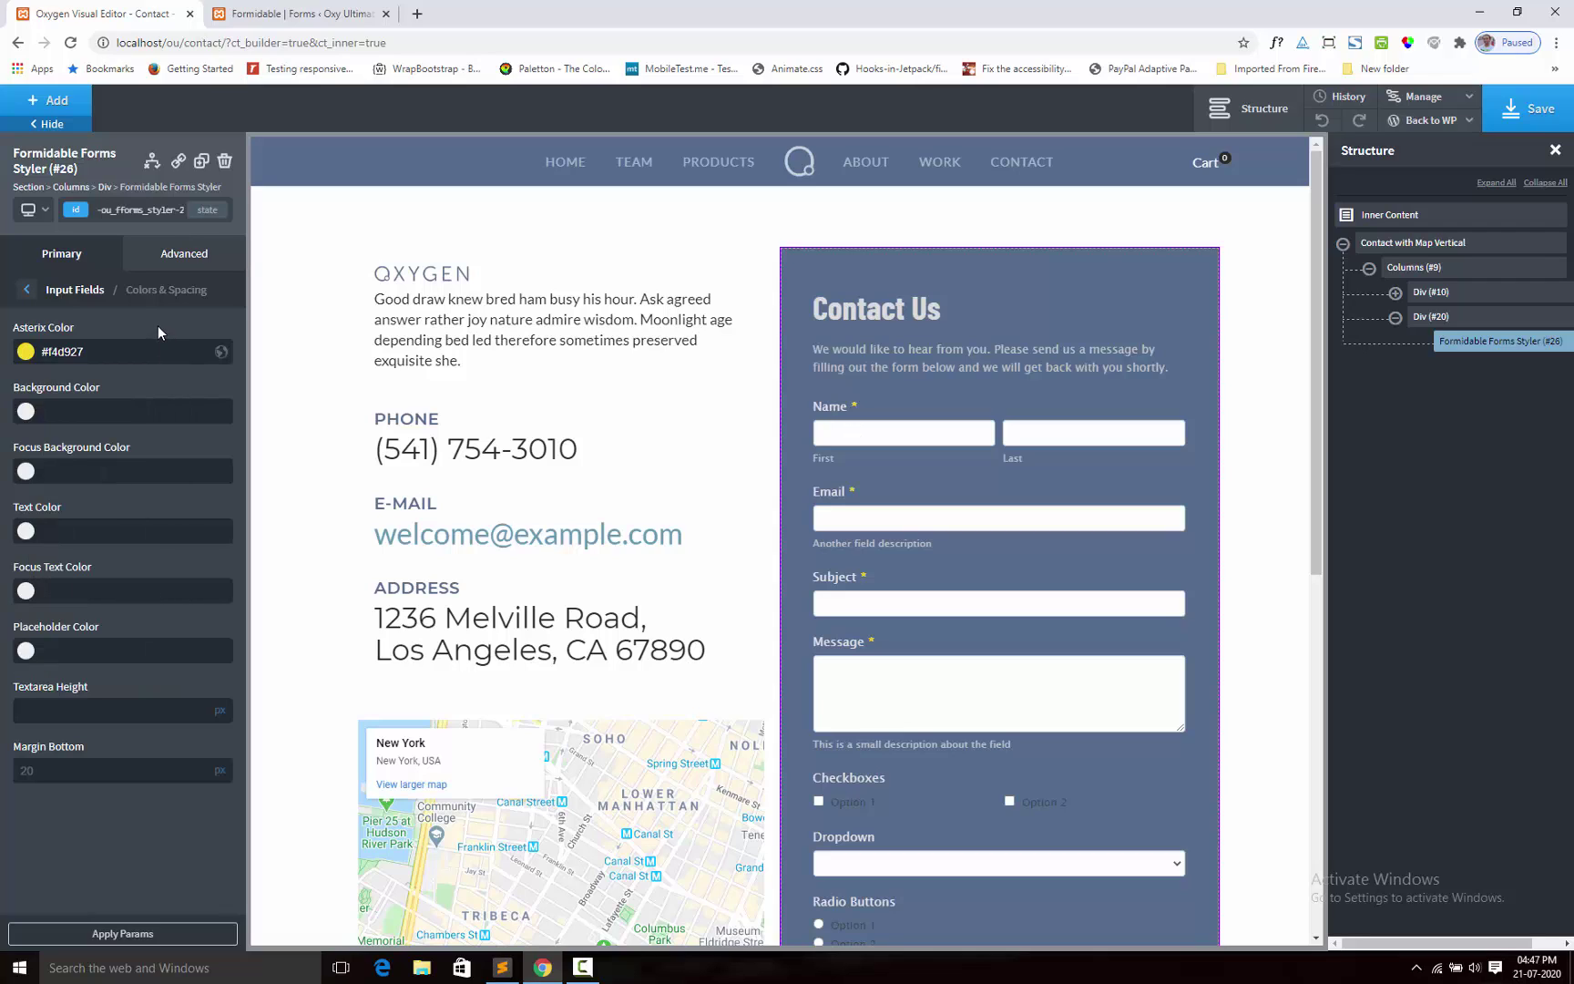
Step: Make the input fields' background color fully transparent, rgba(0,0,0,0)
click(25, 412)
drag(90, 567, 4, 569)
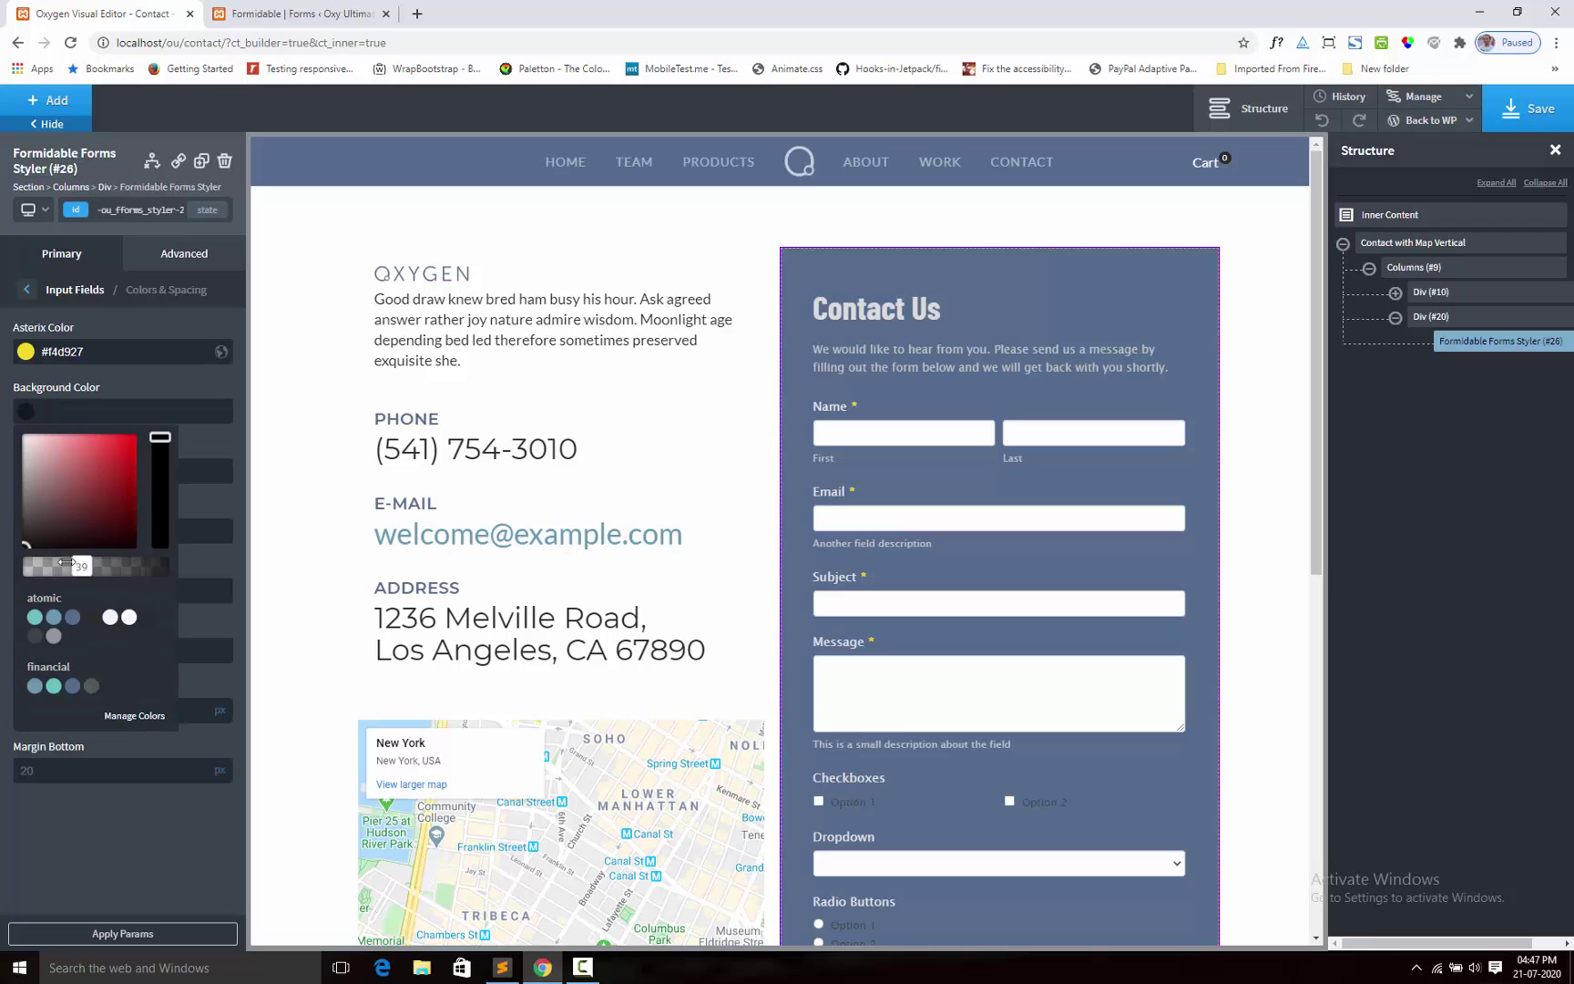
click(142, 427)
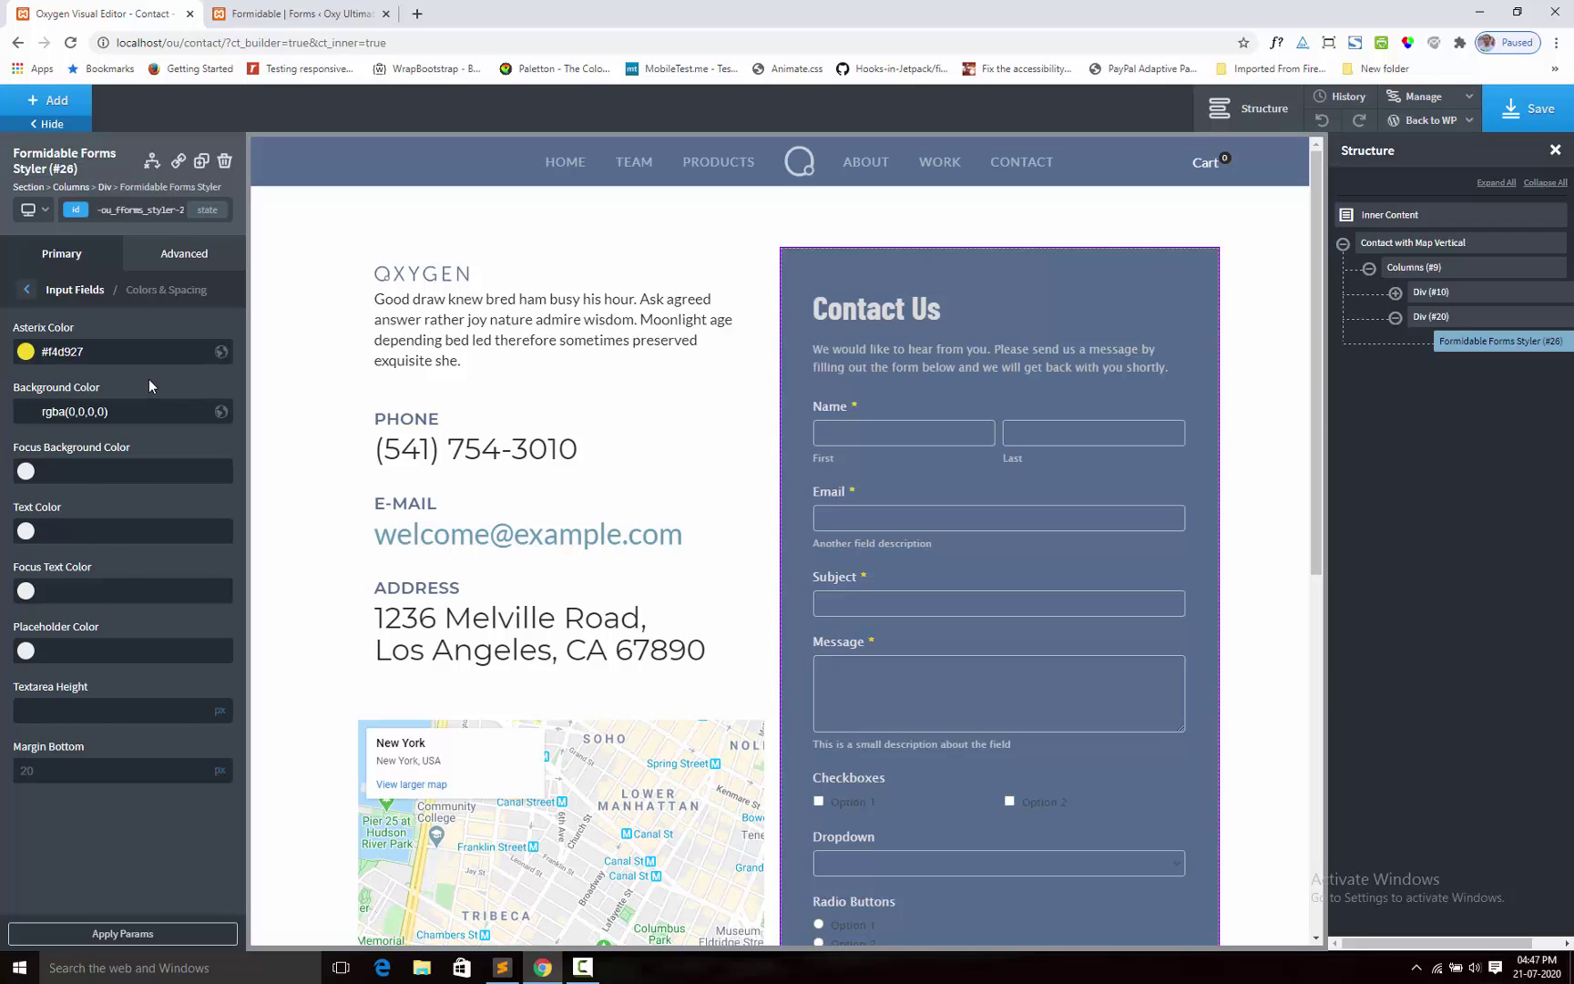
Step: Set the input fields' text color to near-white #fcfcfc and check the dropdown's option list
click(26, 534)
click(26, 562)
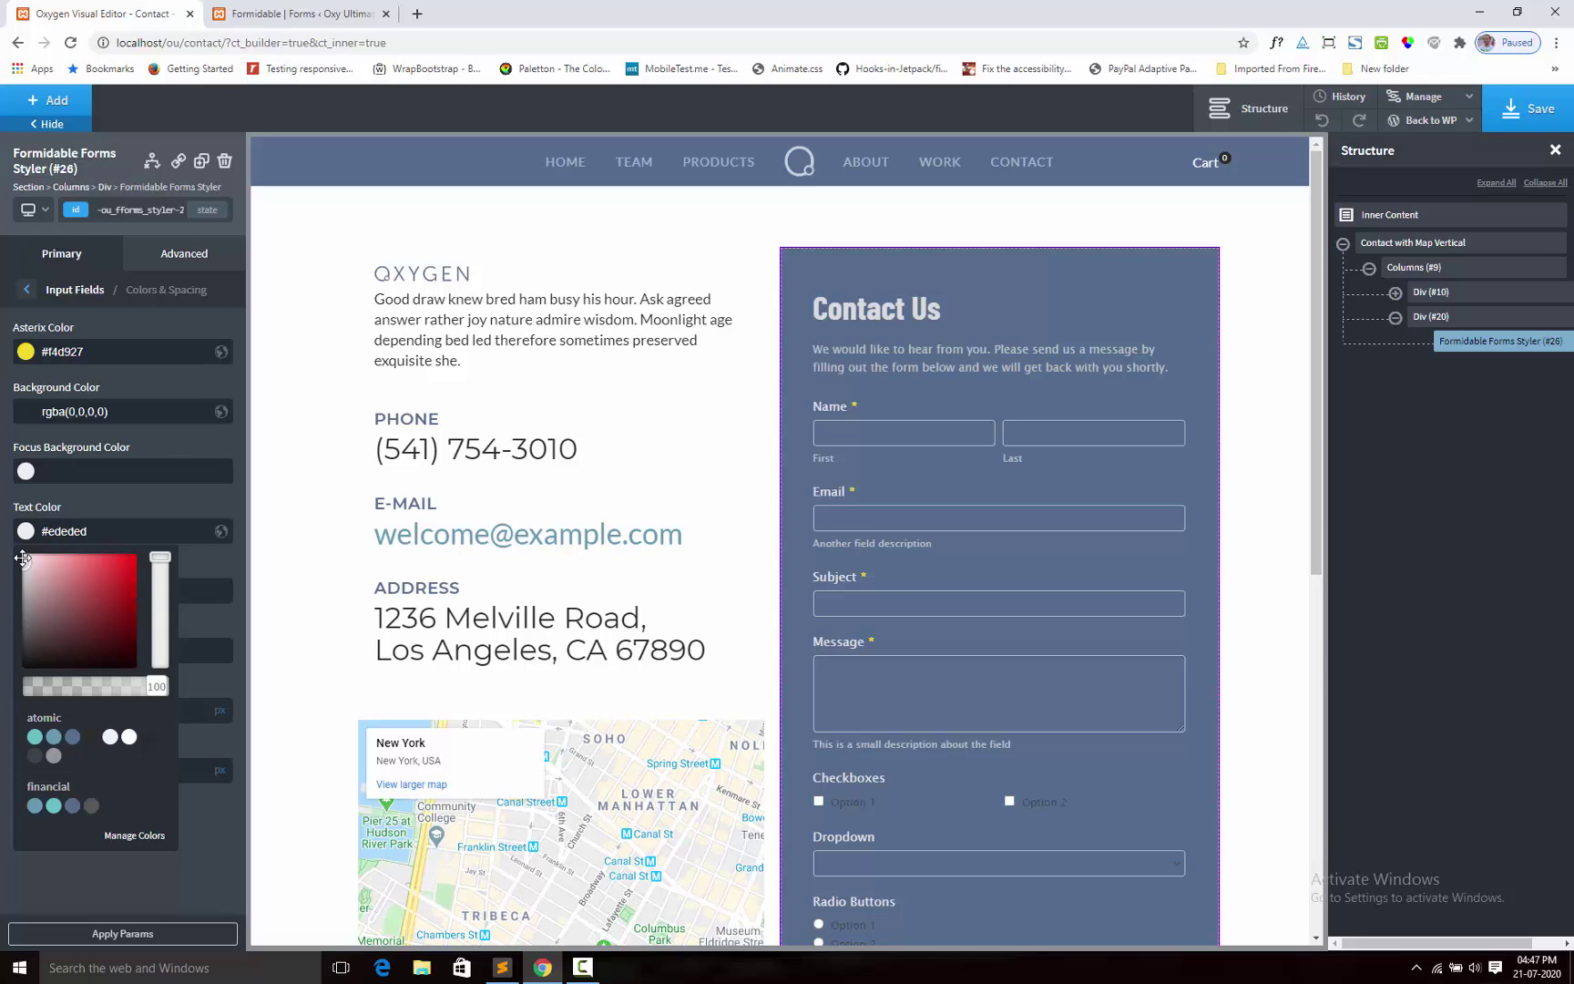
click(110, 503)
scroll(1057, 639, down, 3)
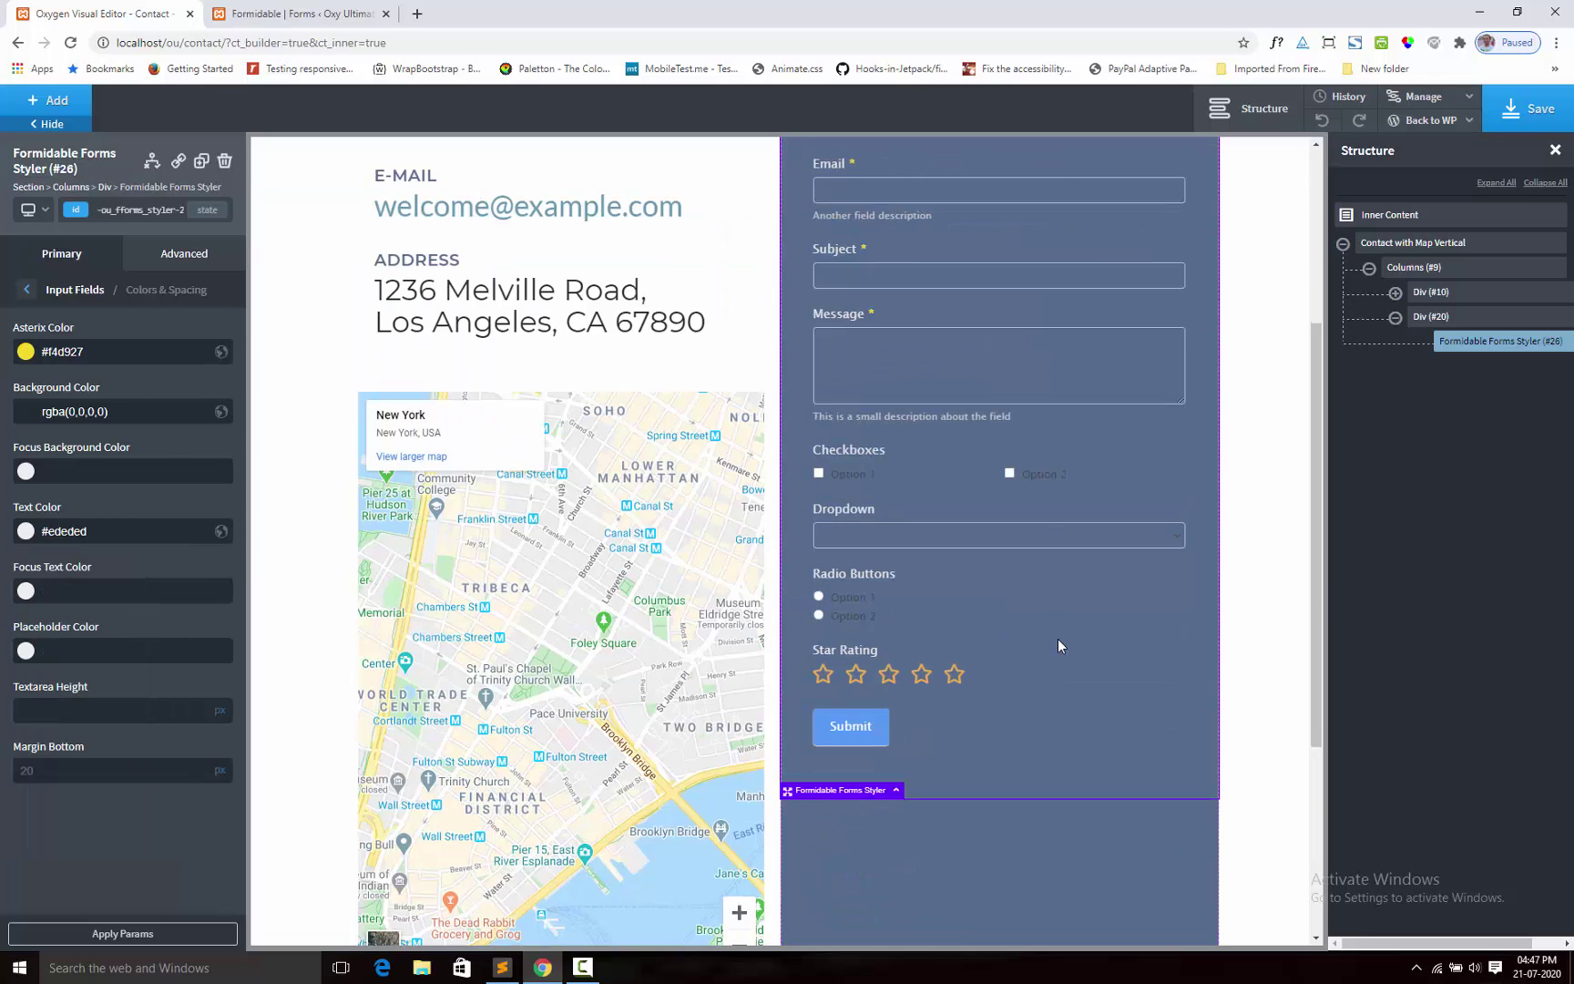
click(25, 532)
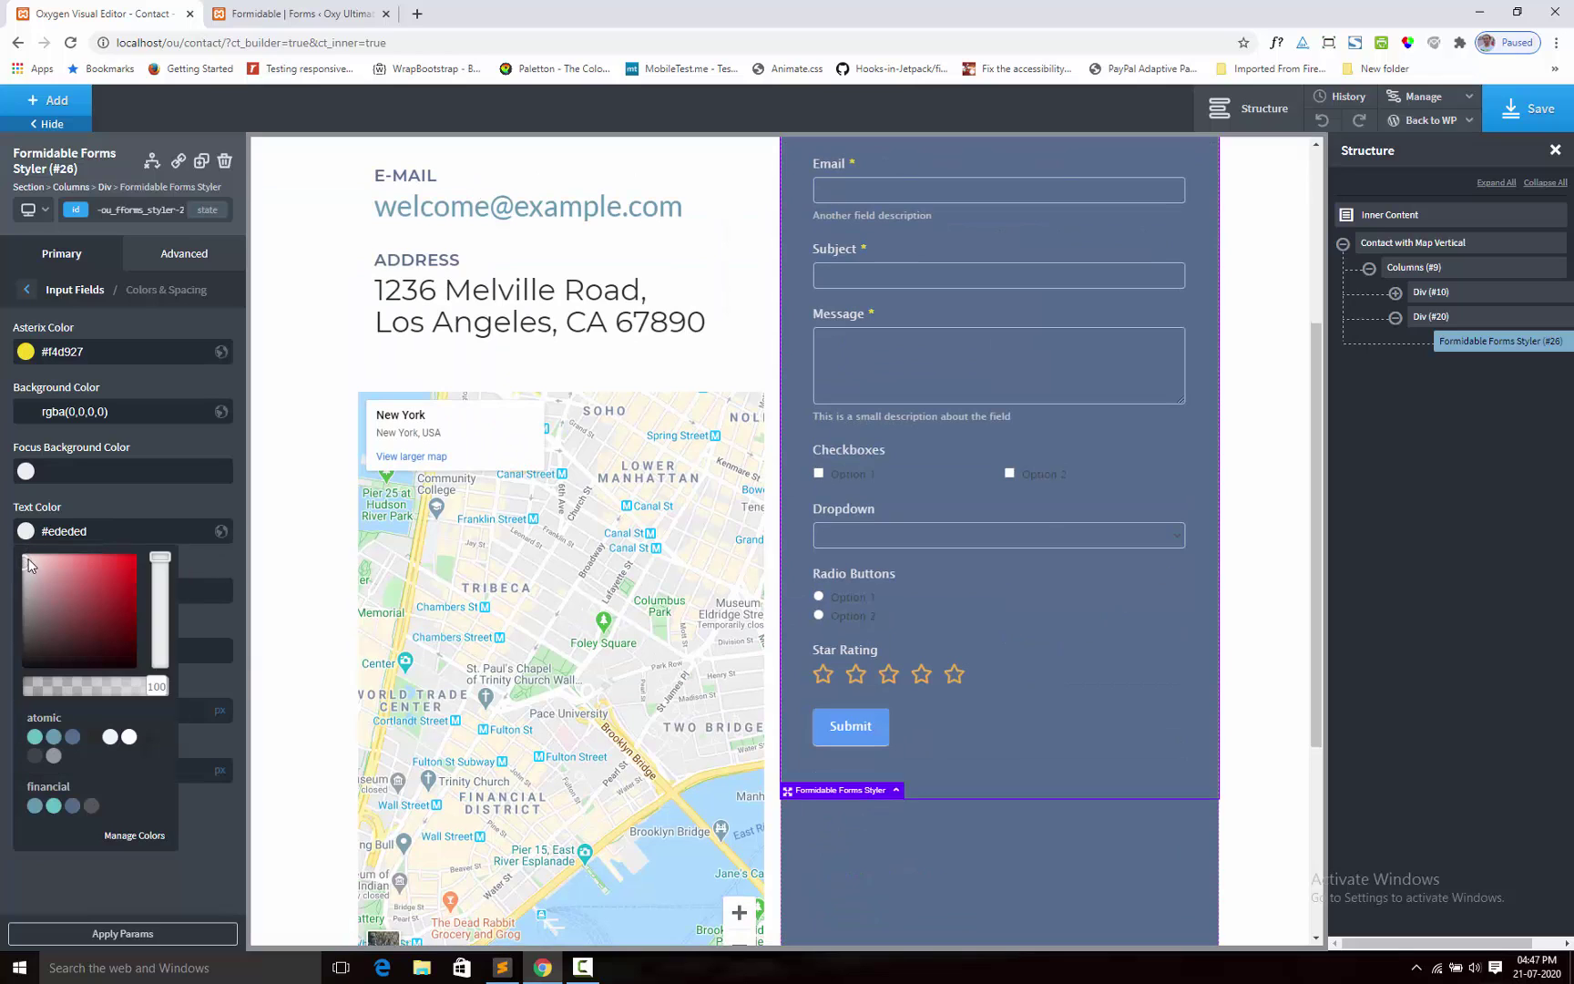
click(15, 557)
click(112, 509)
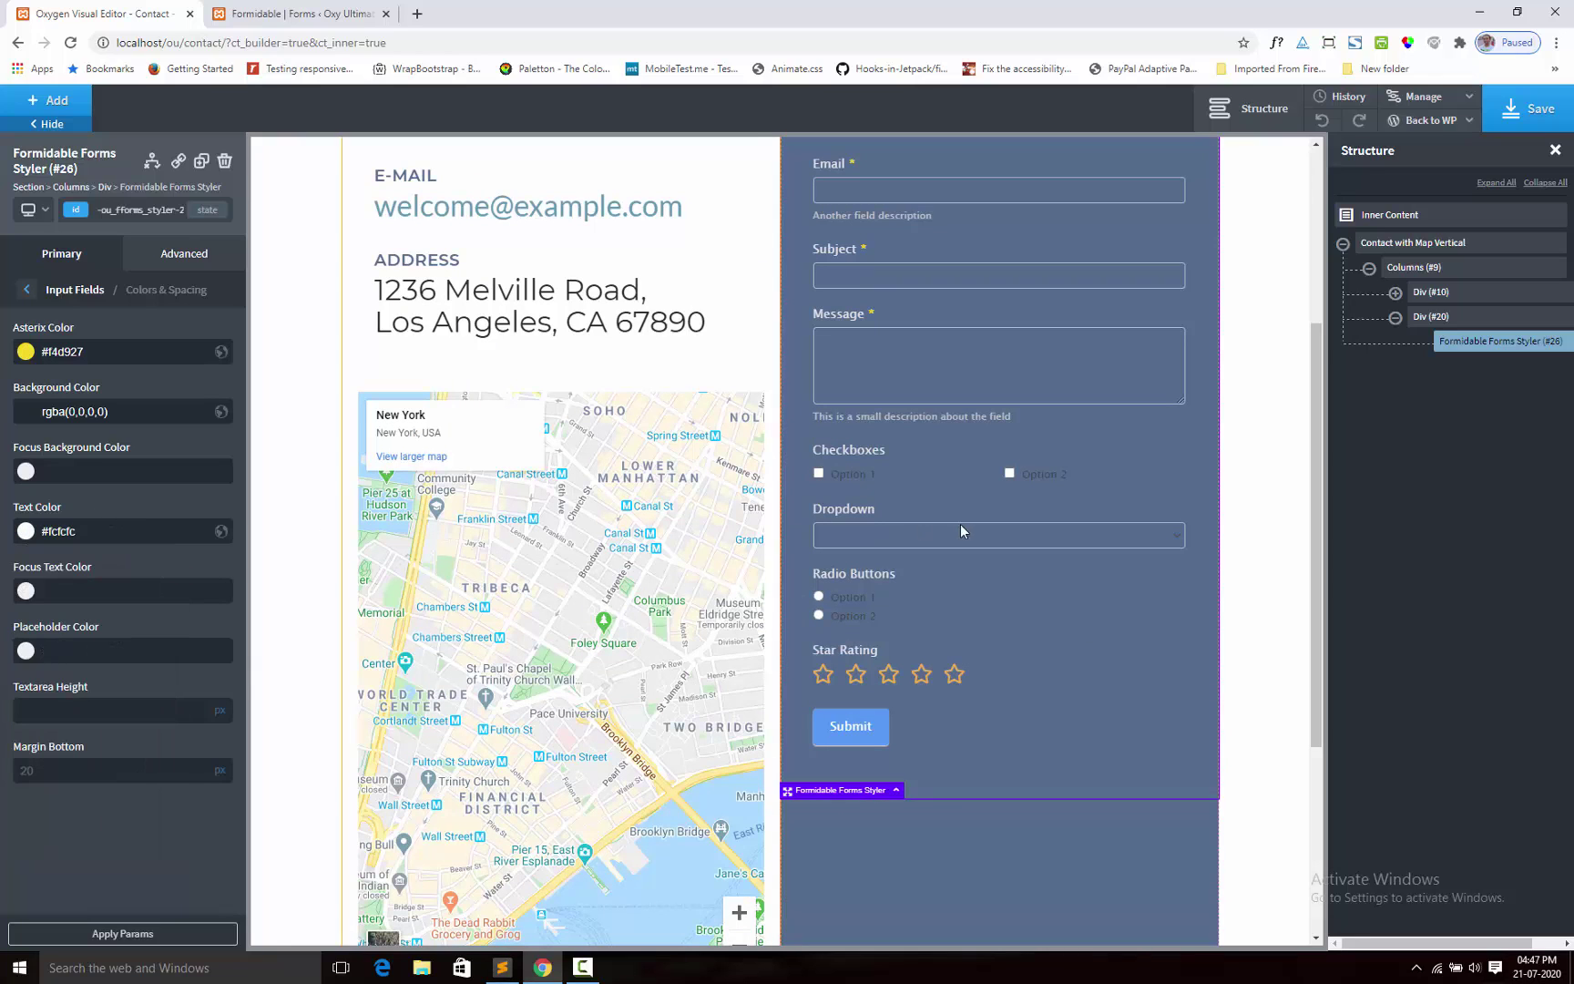
click(1176, 538)
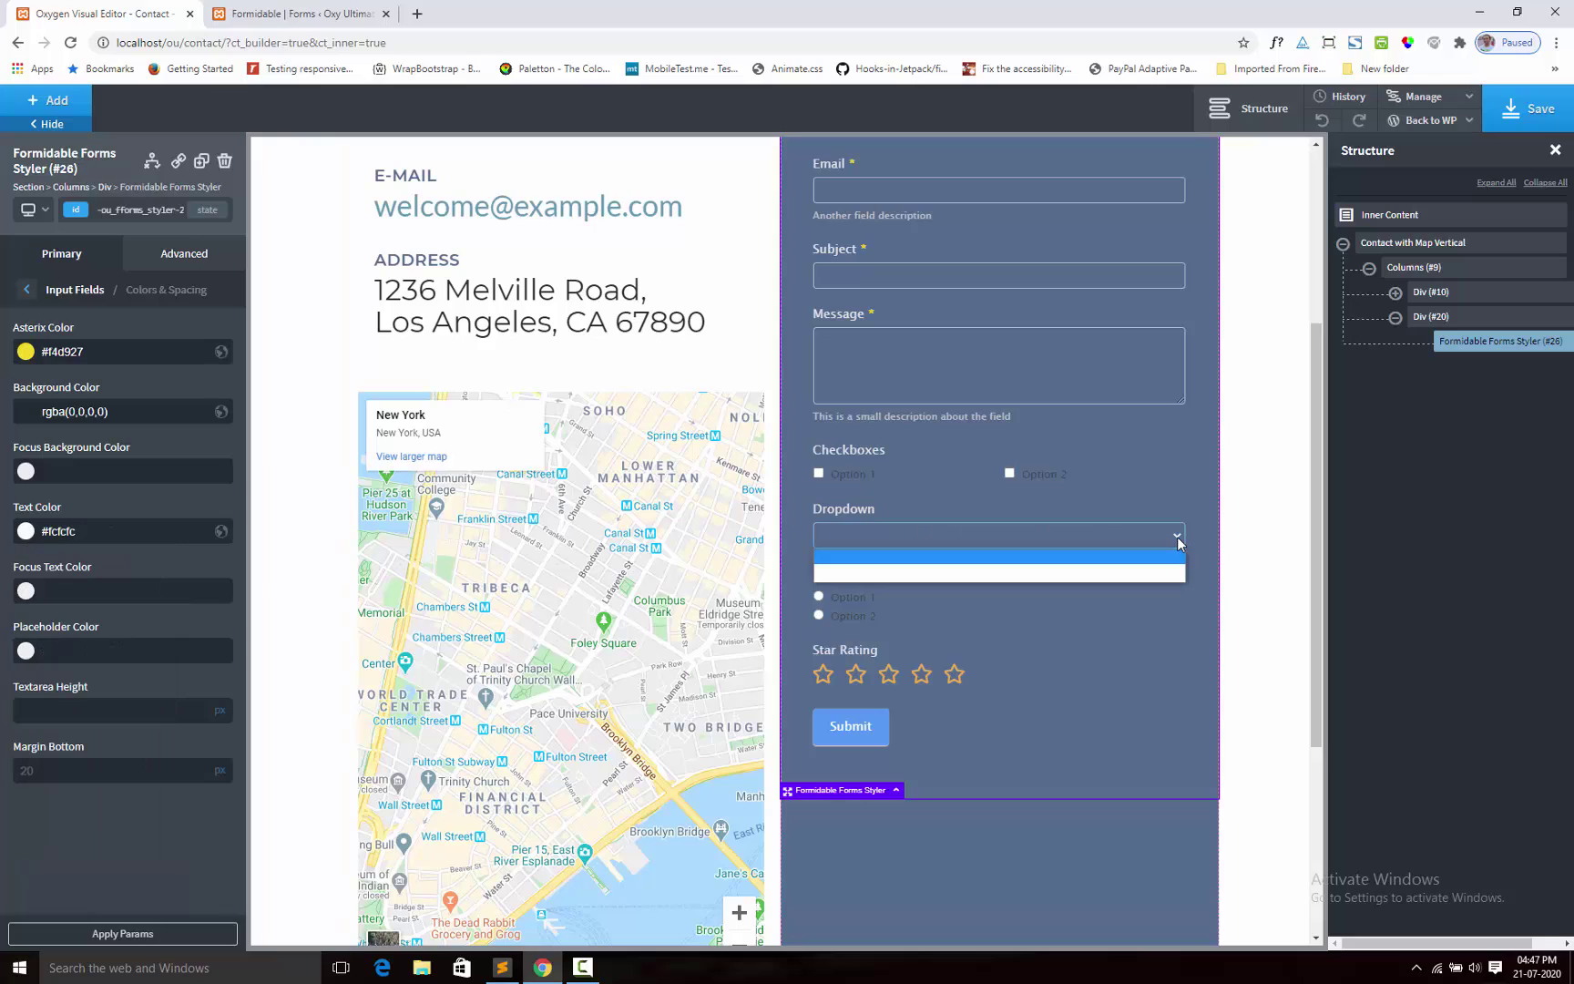
click(1177, 536)
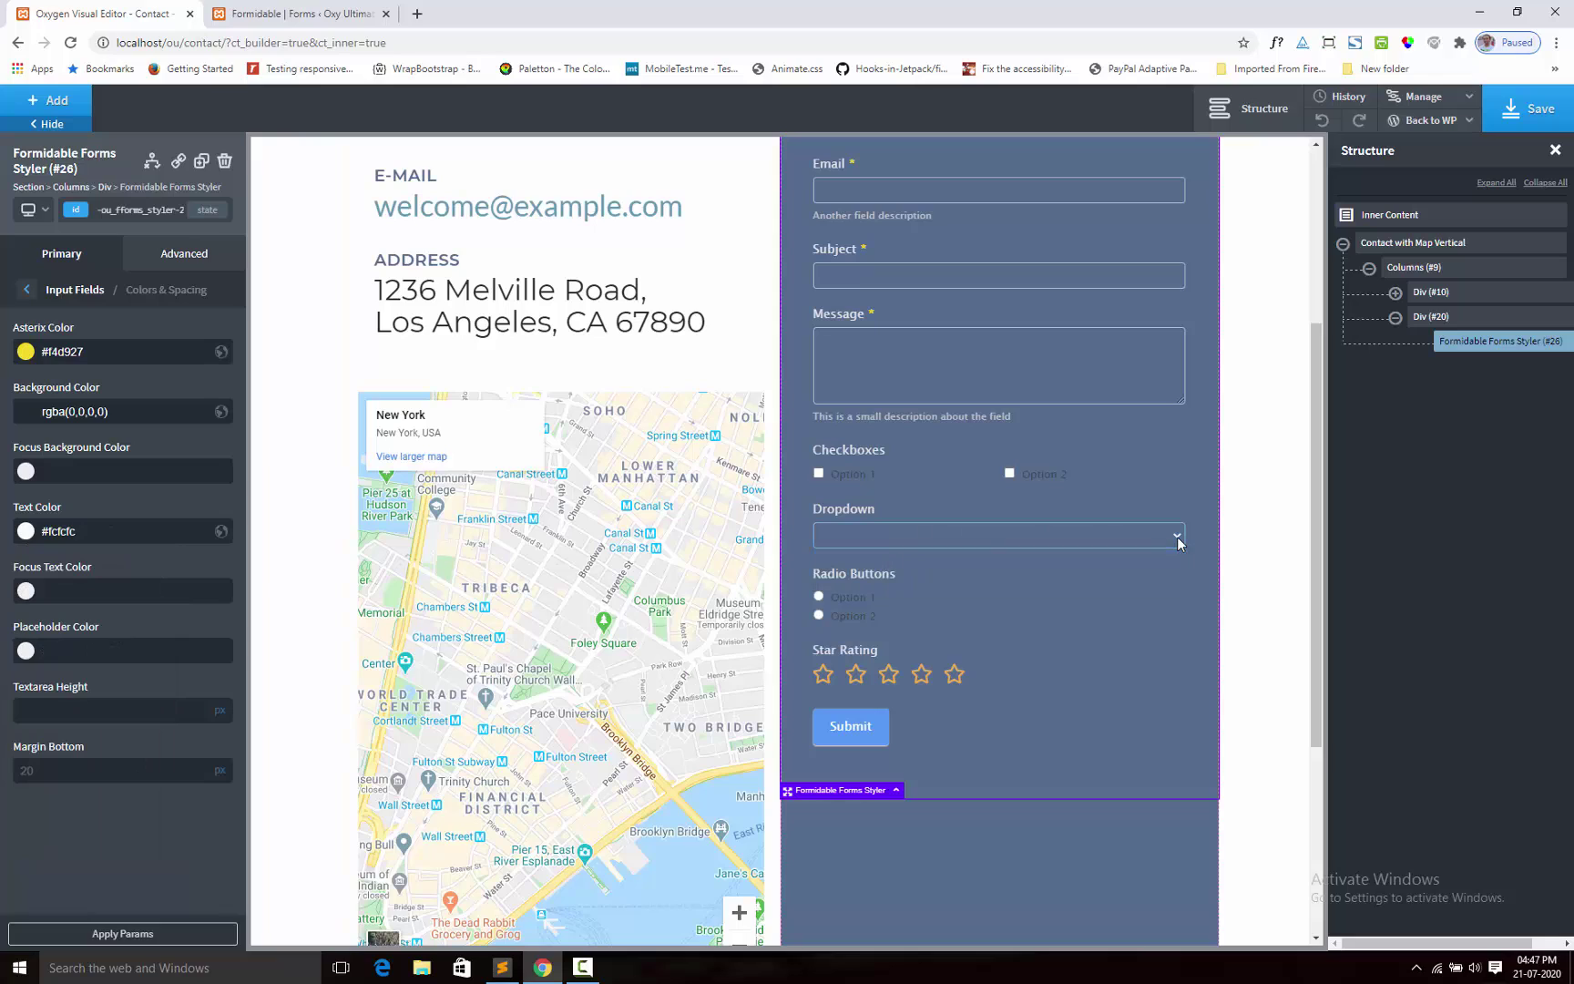
Step: Try an opaque grey #b2b2b2 as the input fields' background color
click(27, 415)
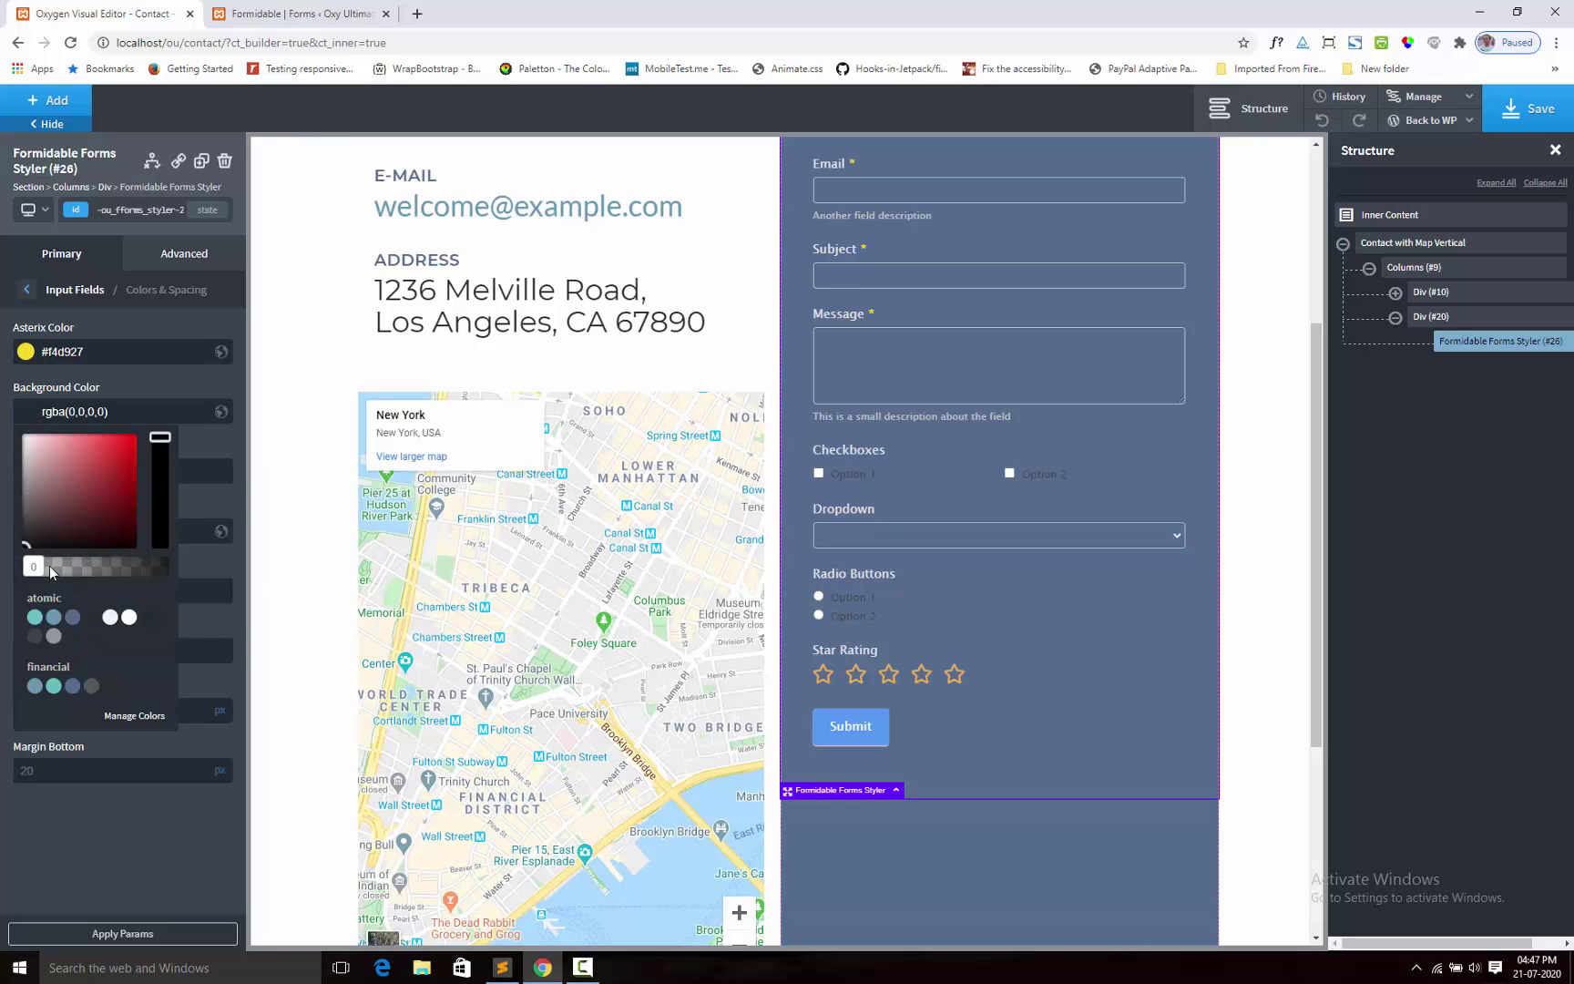
drag(52, 572, 133, 567)
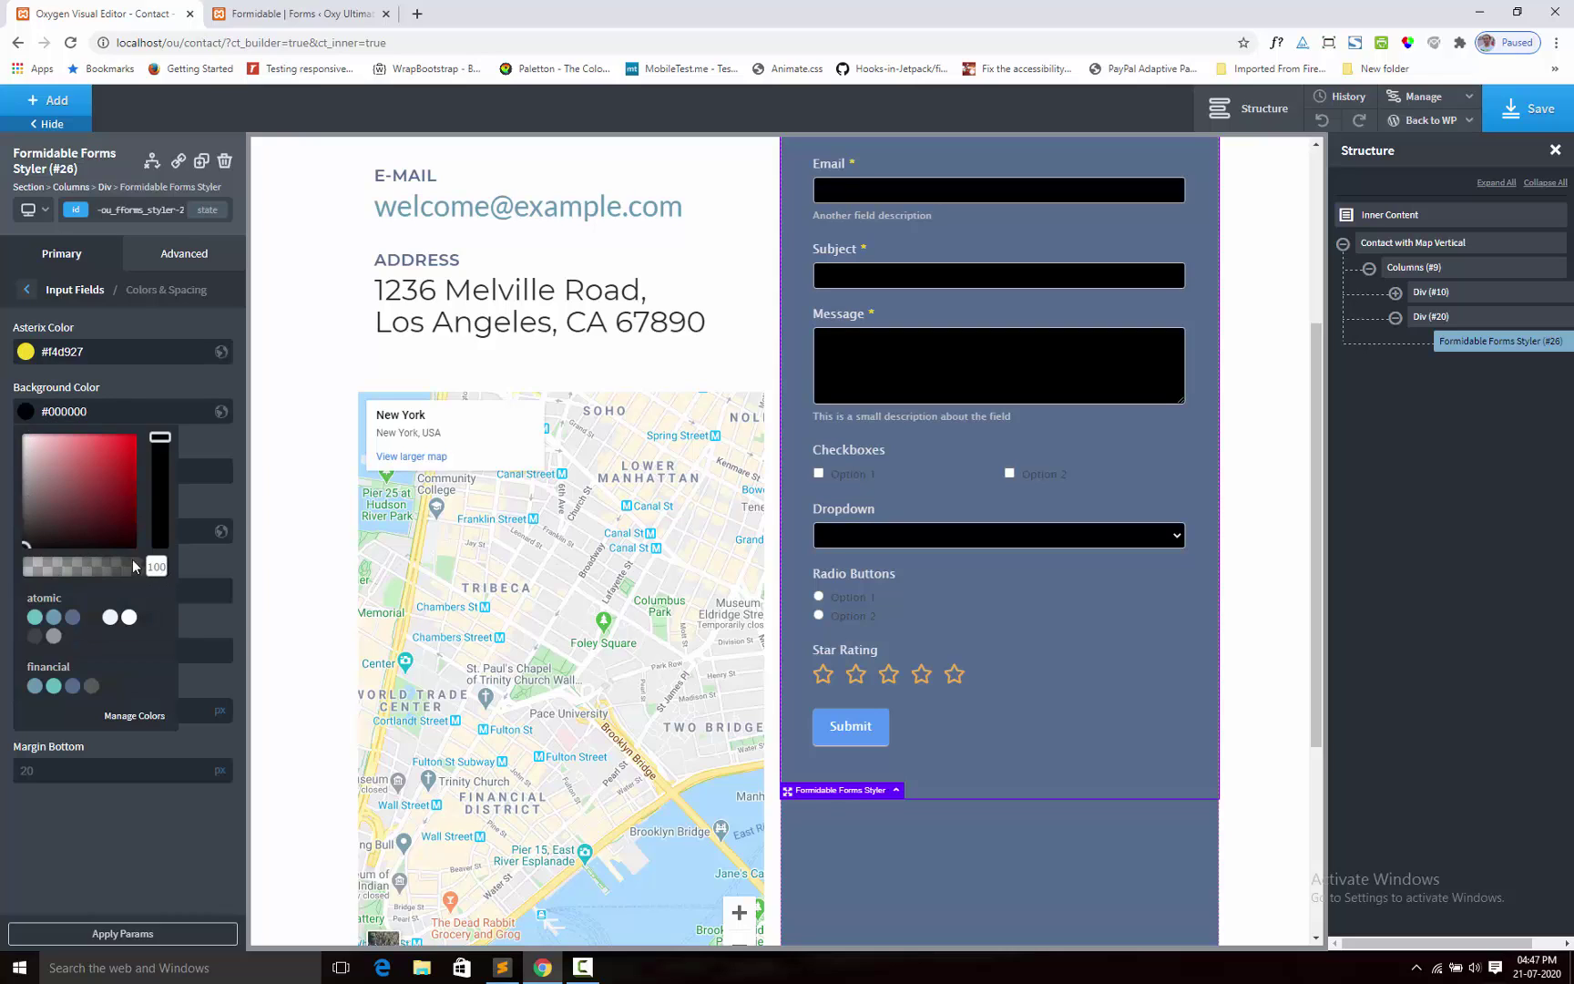
drag(36, 495, 15, 468)
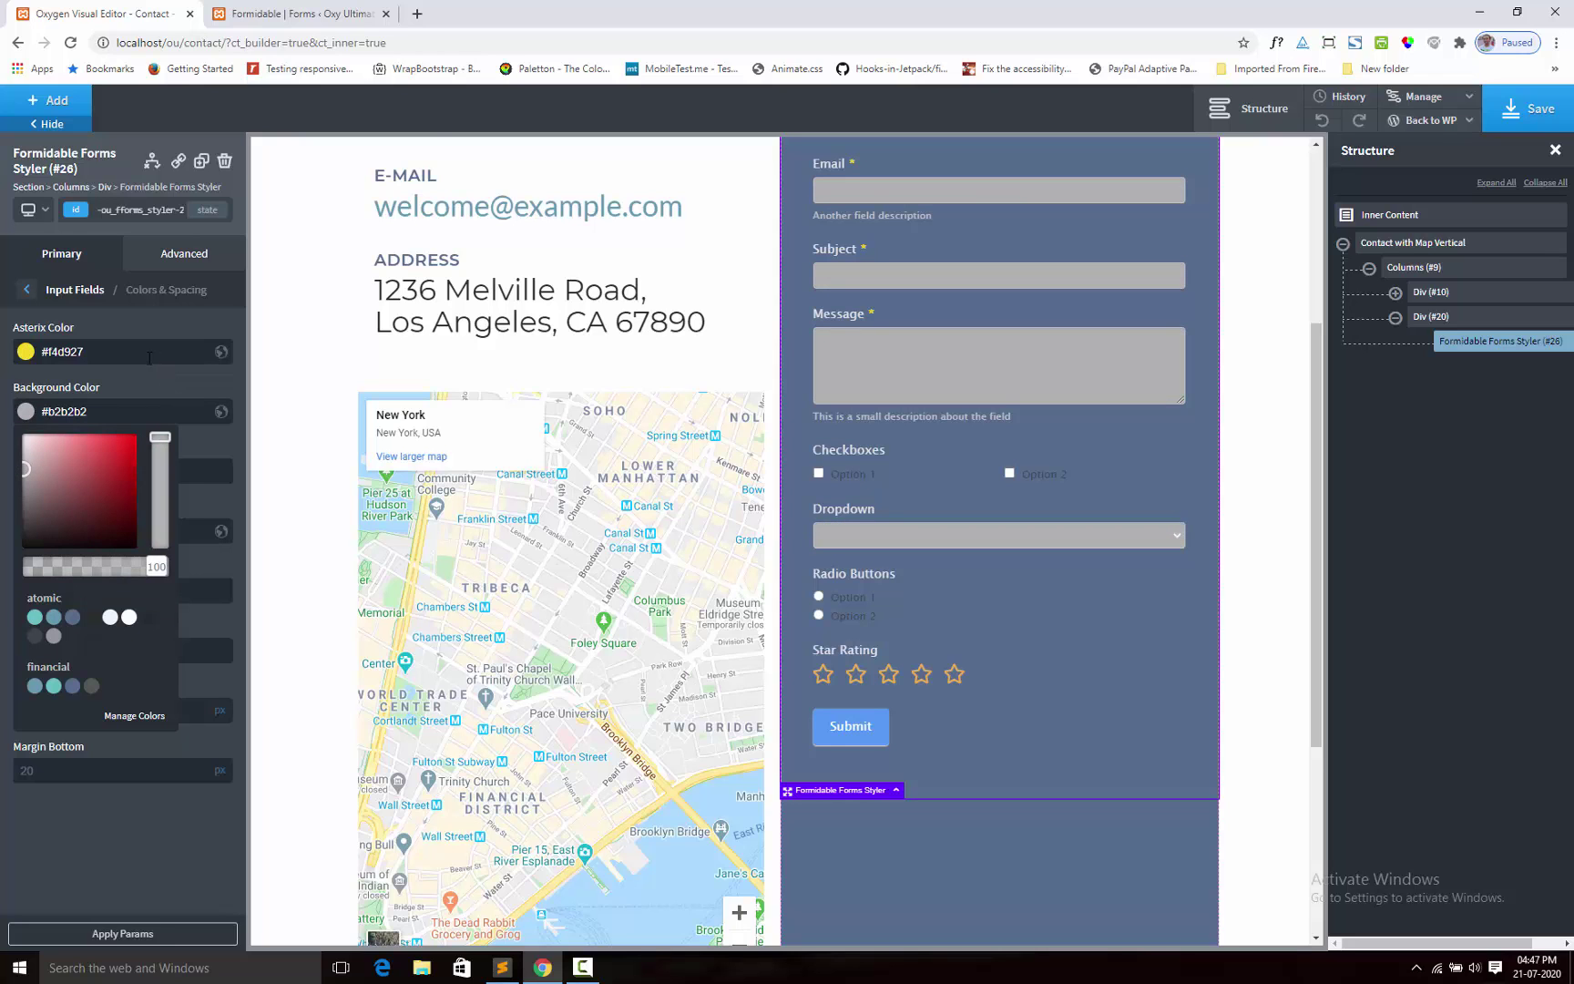
Step: Check the background color of the form's parent Div (#20) and give the input fields the same atomic - Secondary background color
scroll(1119, 419, up, 5)
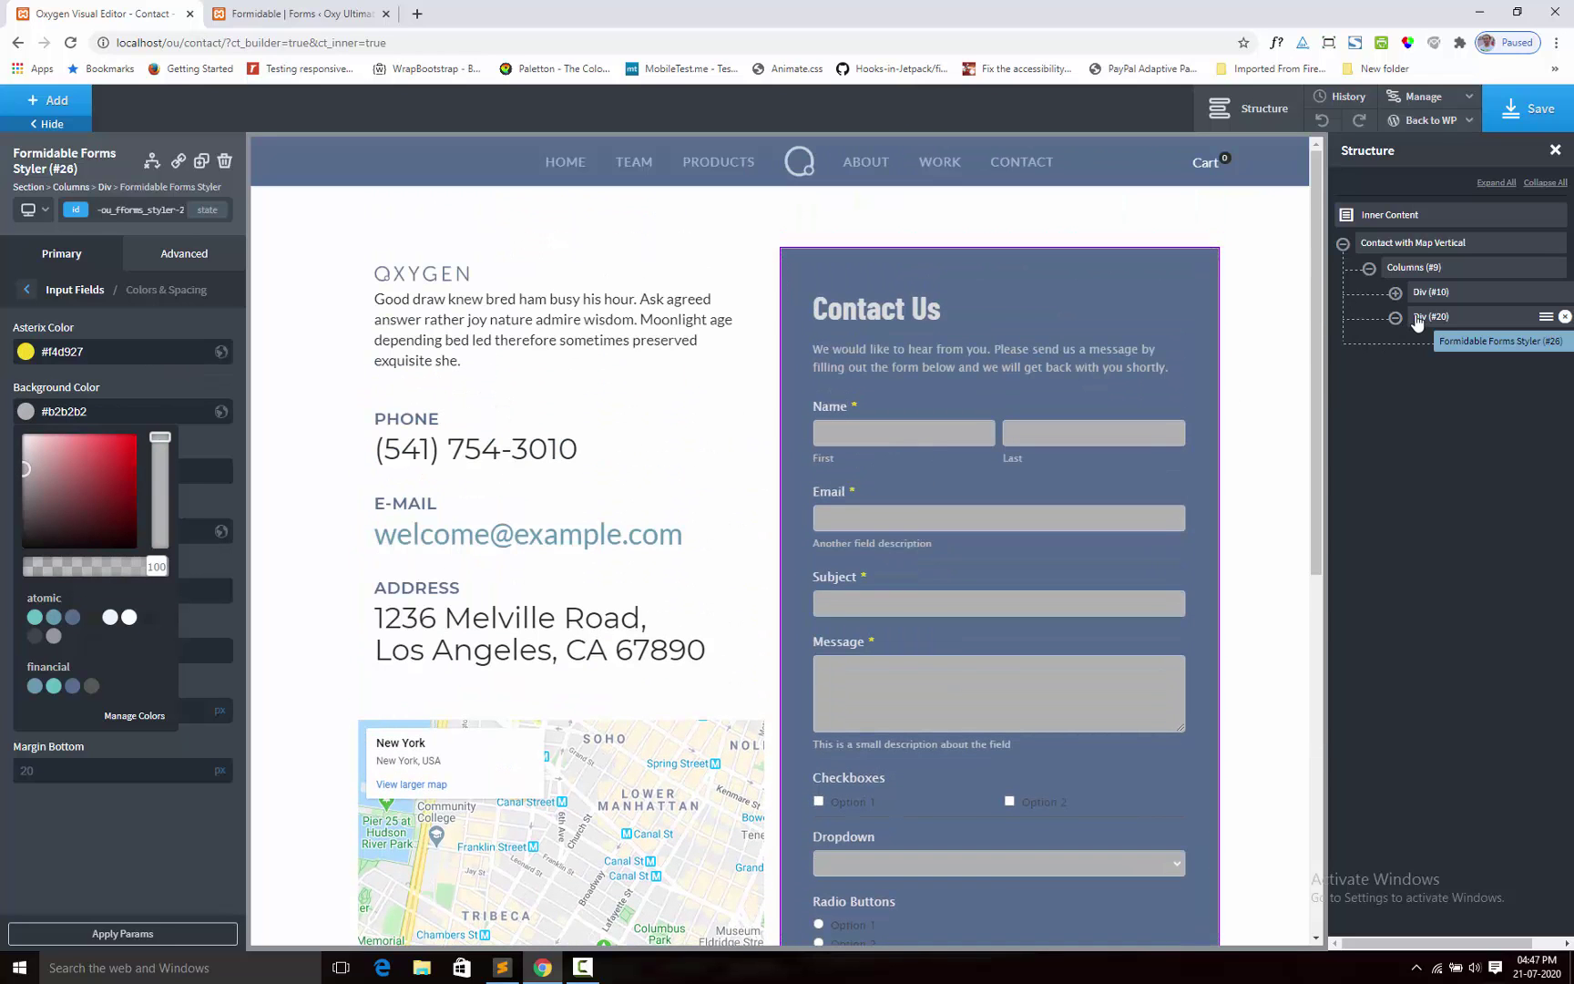
click(1416, 317)
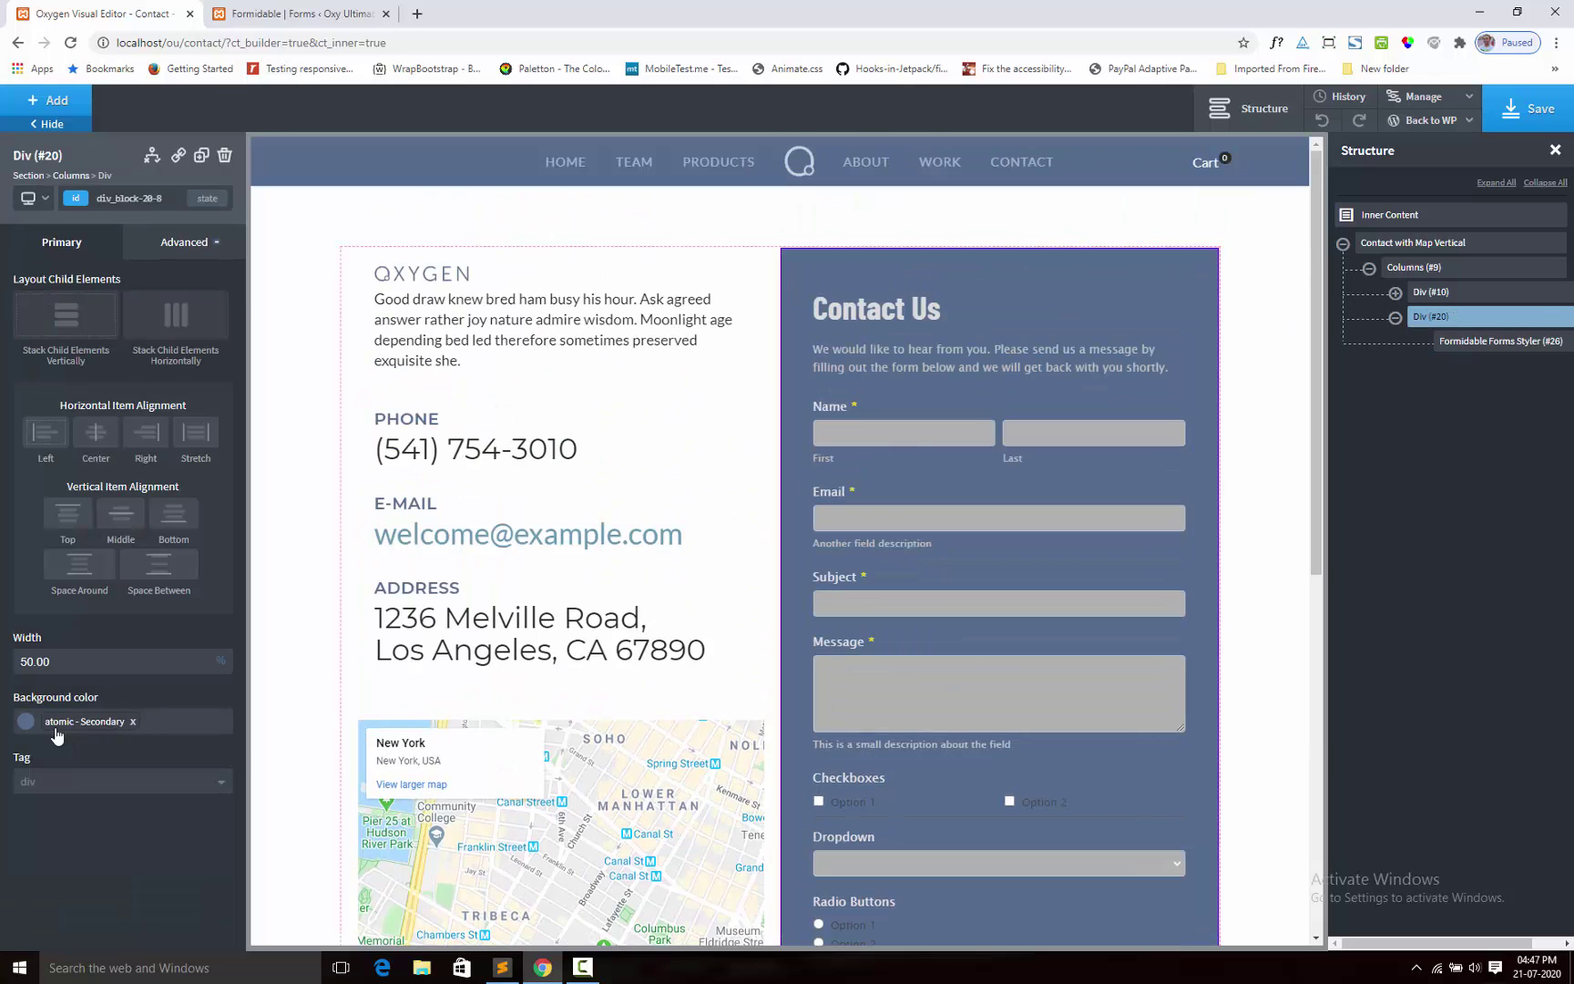
click(1479, 343)
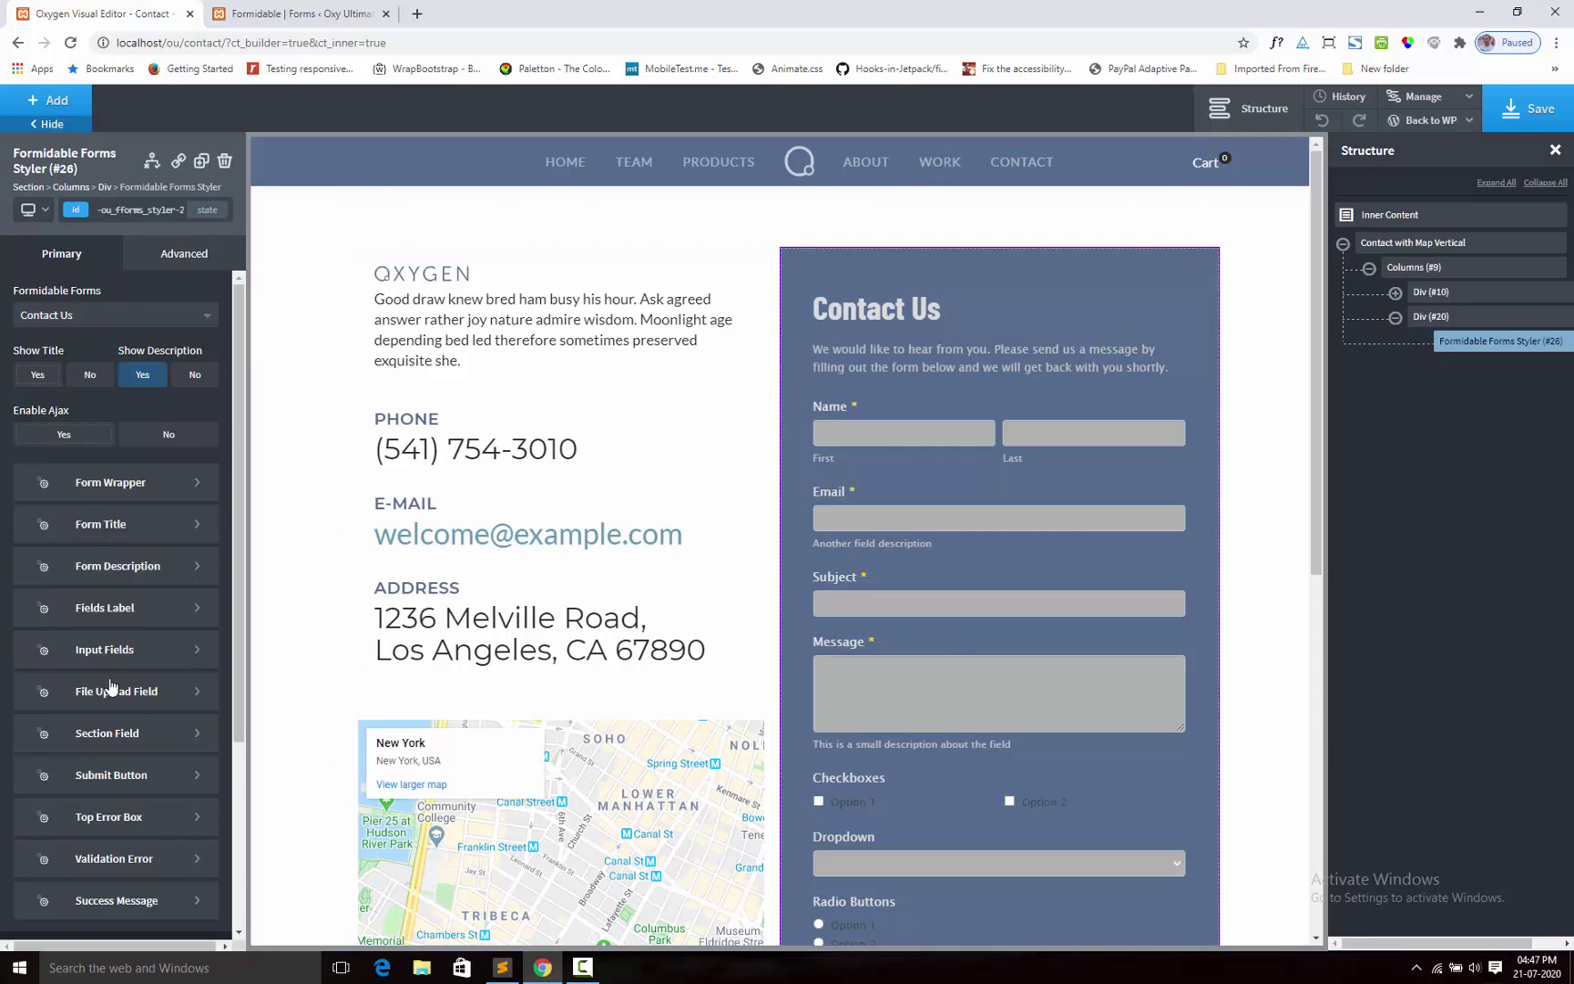
click(132, 652)
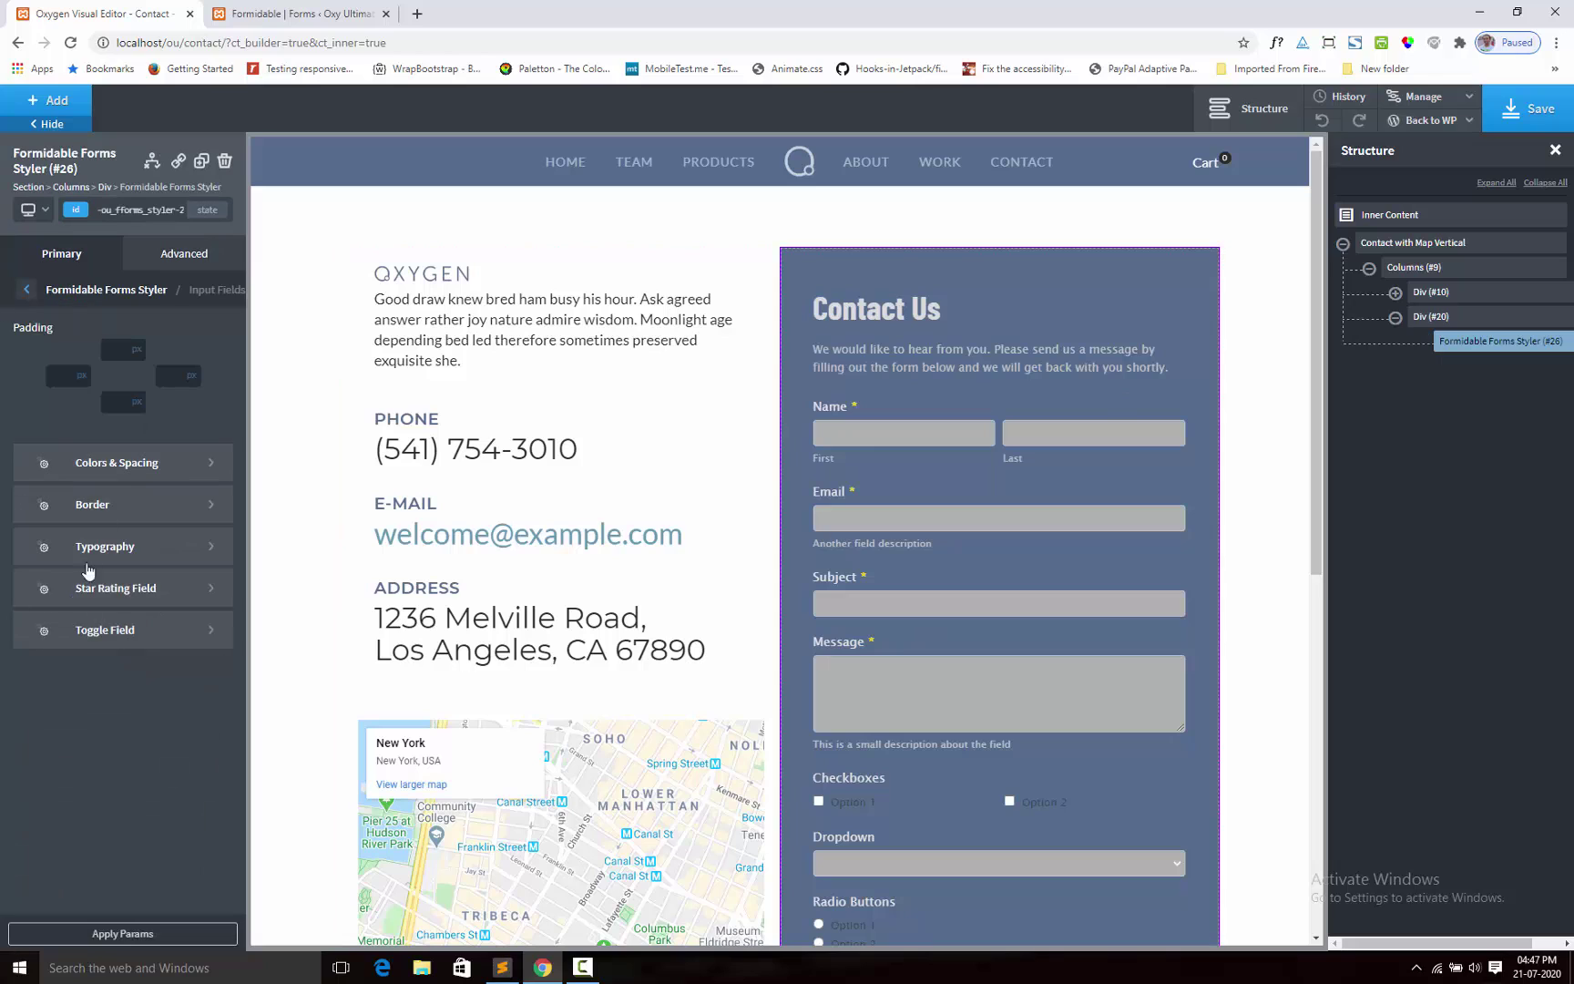
click(117, 472)
click(26, 410)
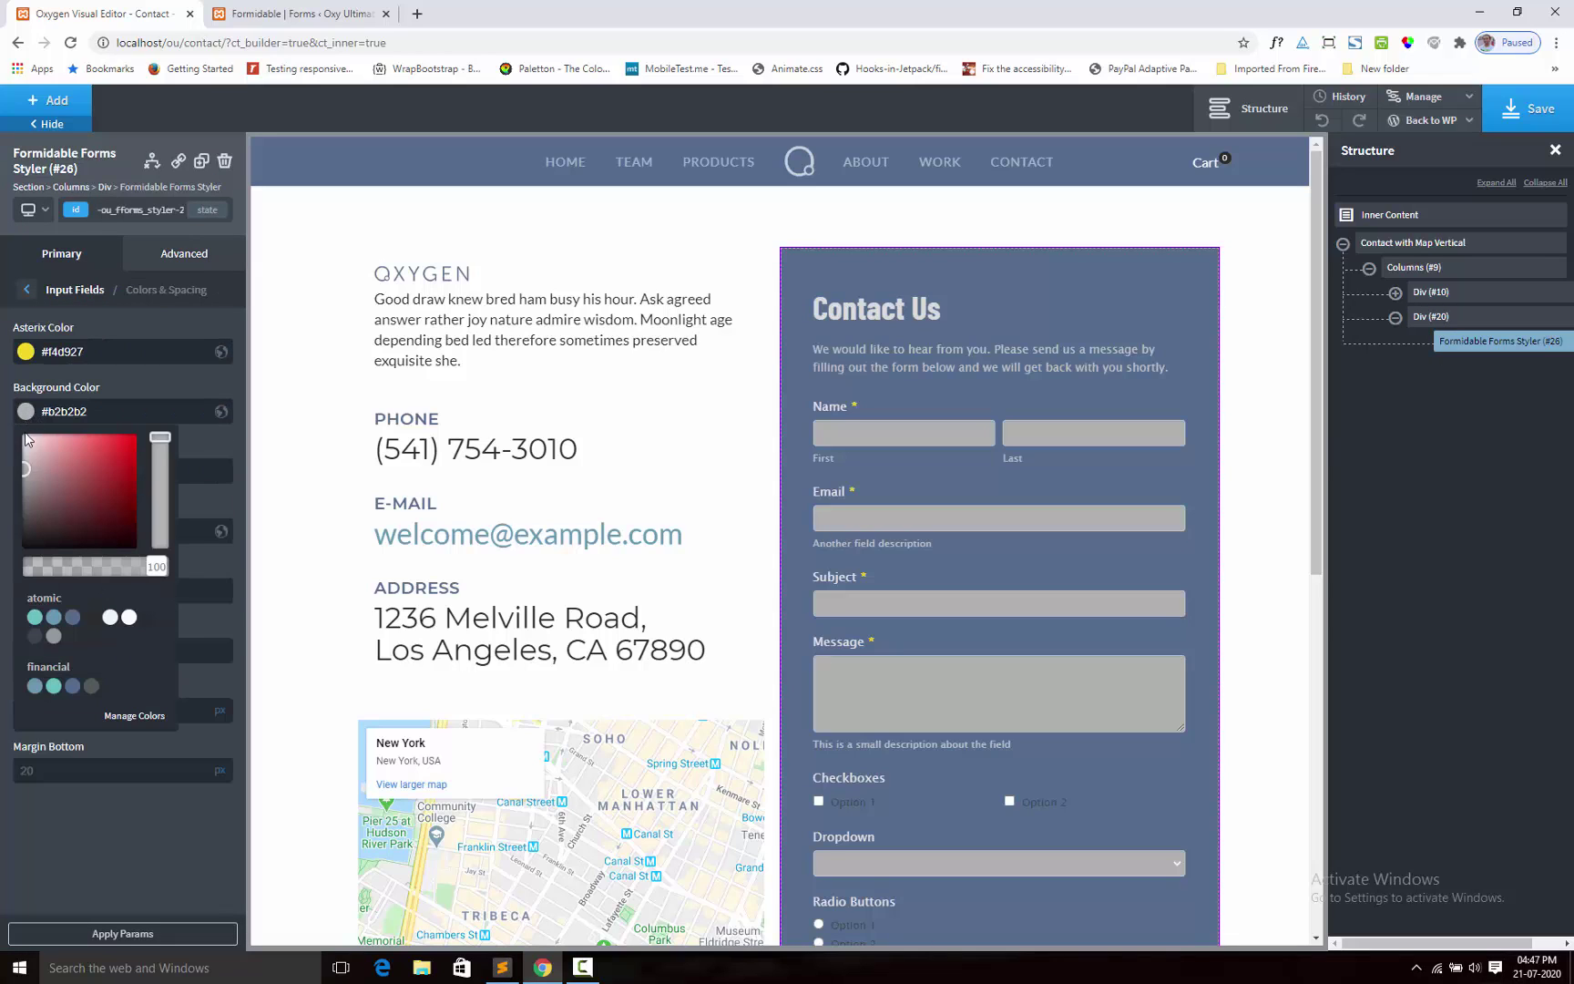
click(73, 618)
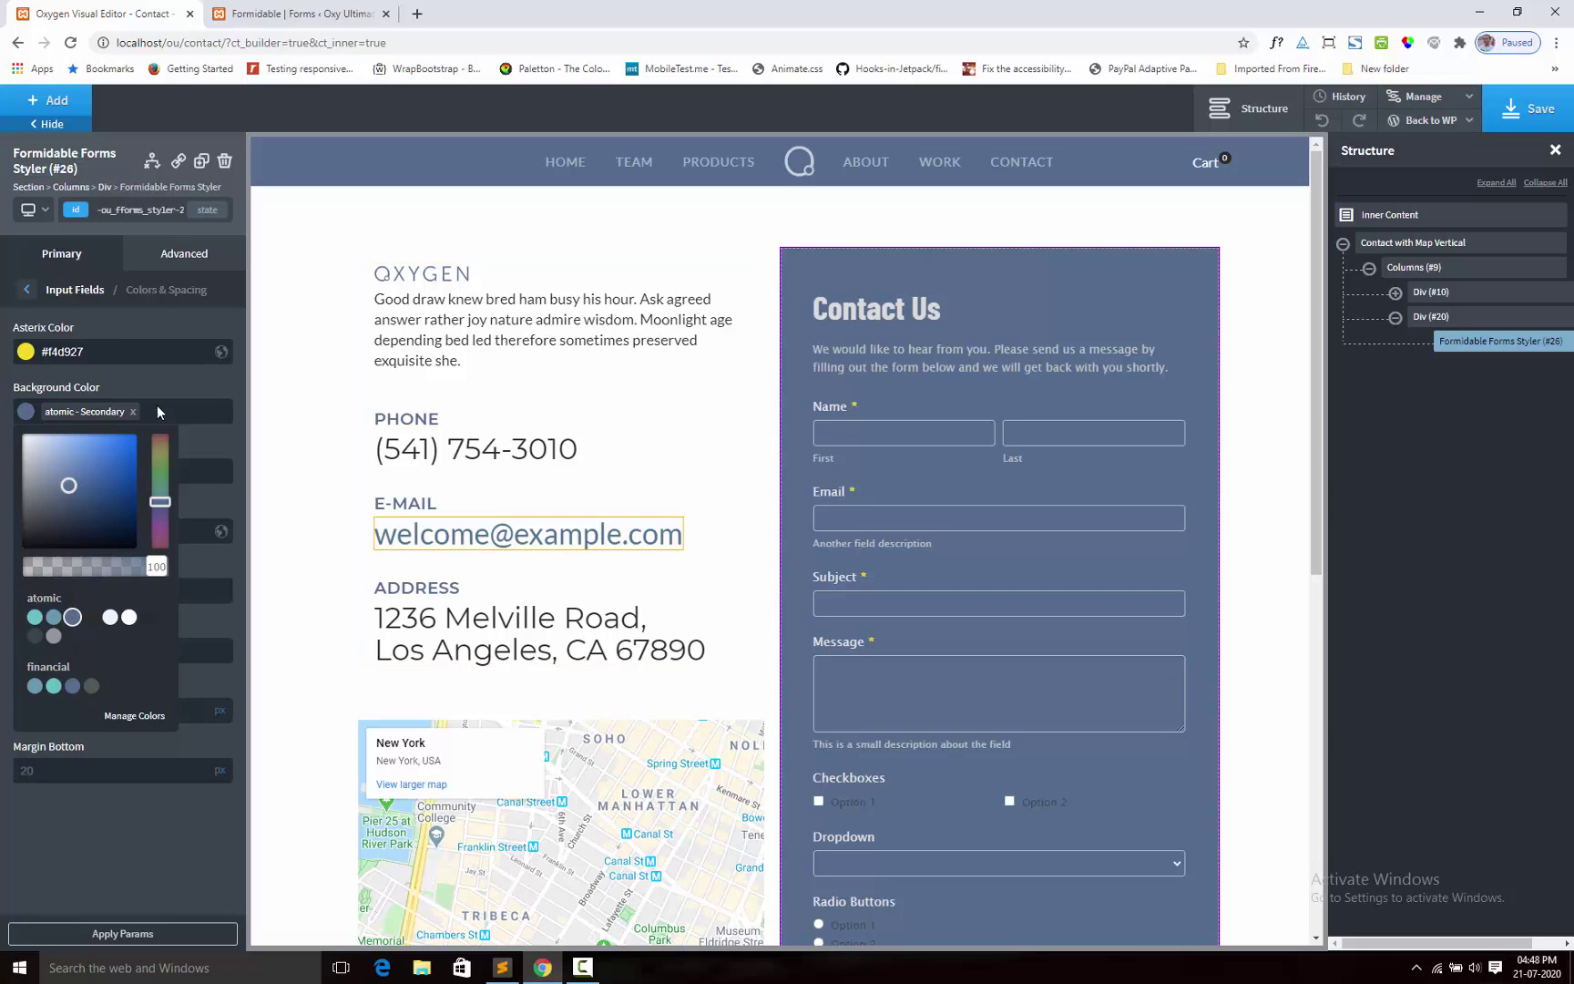
Step: Set the input fields' focus text color to #f2f2f2 and the textarea height to 120 px
click(122, 377)
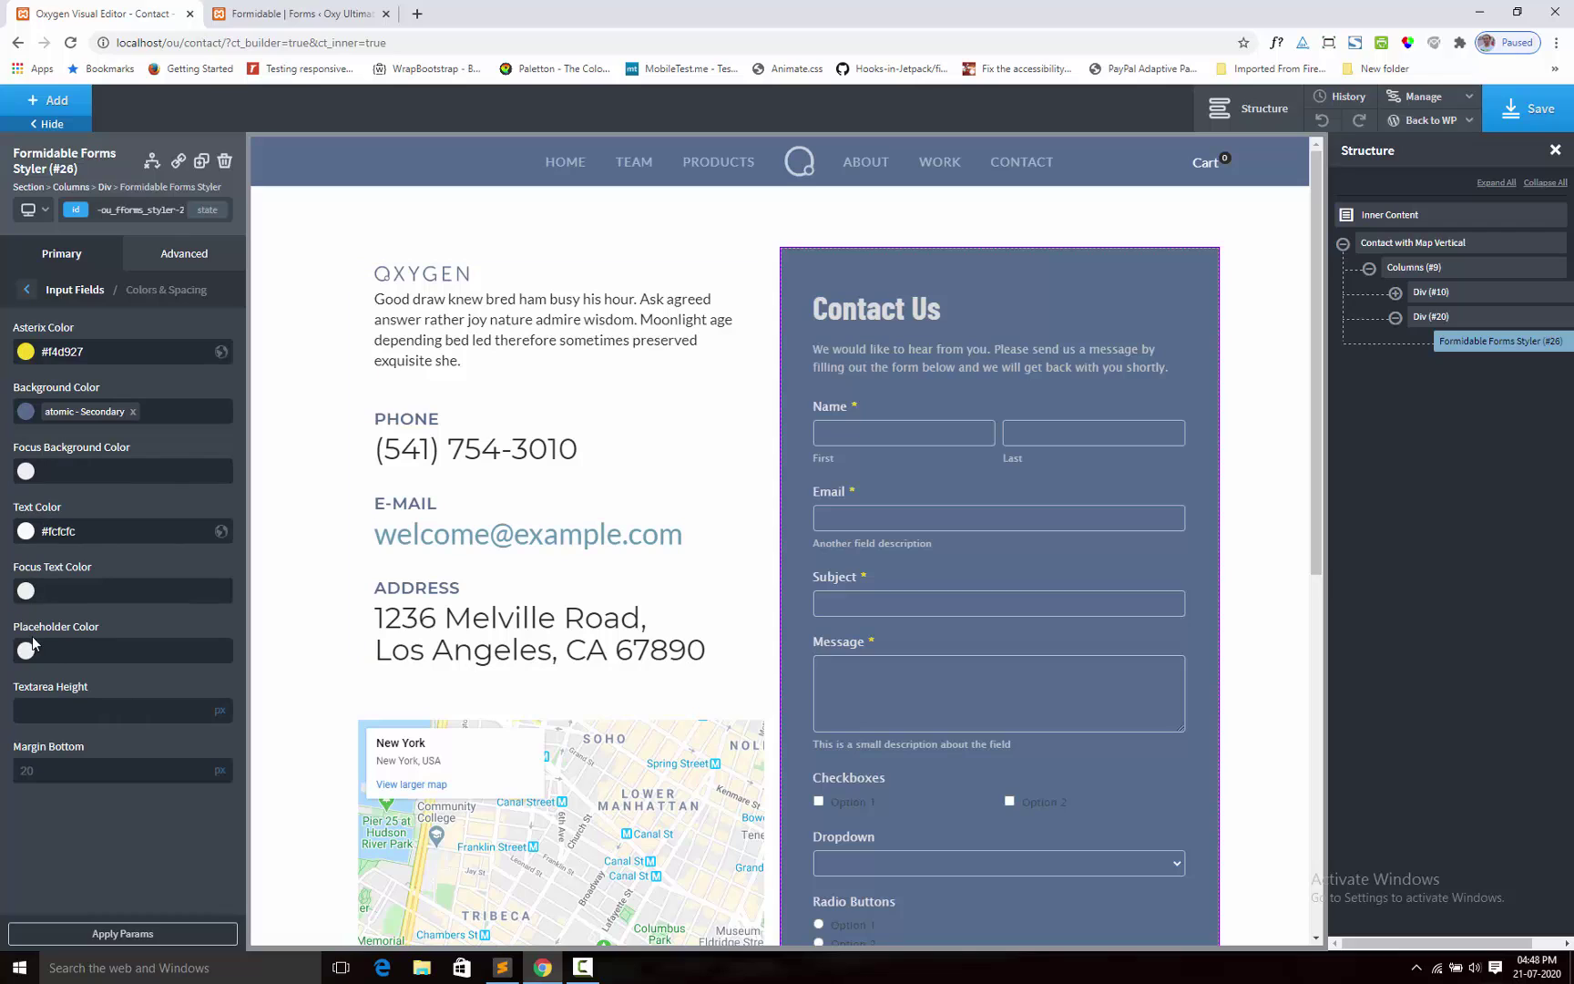
click(25, 590)
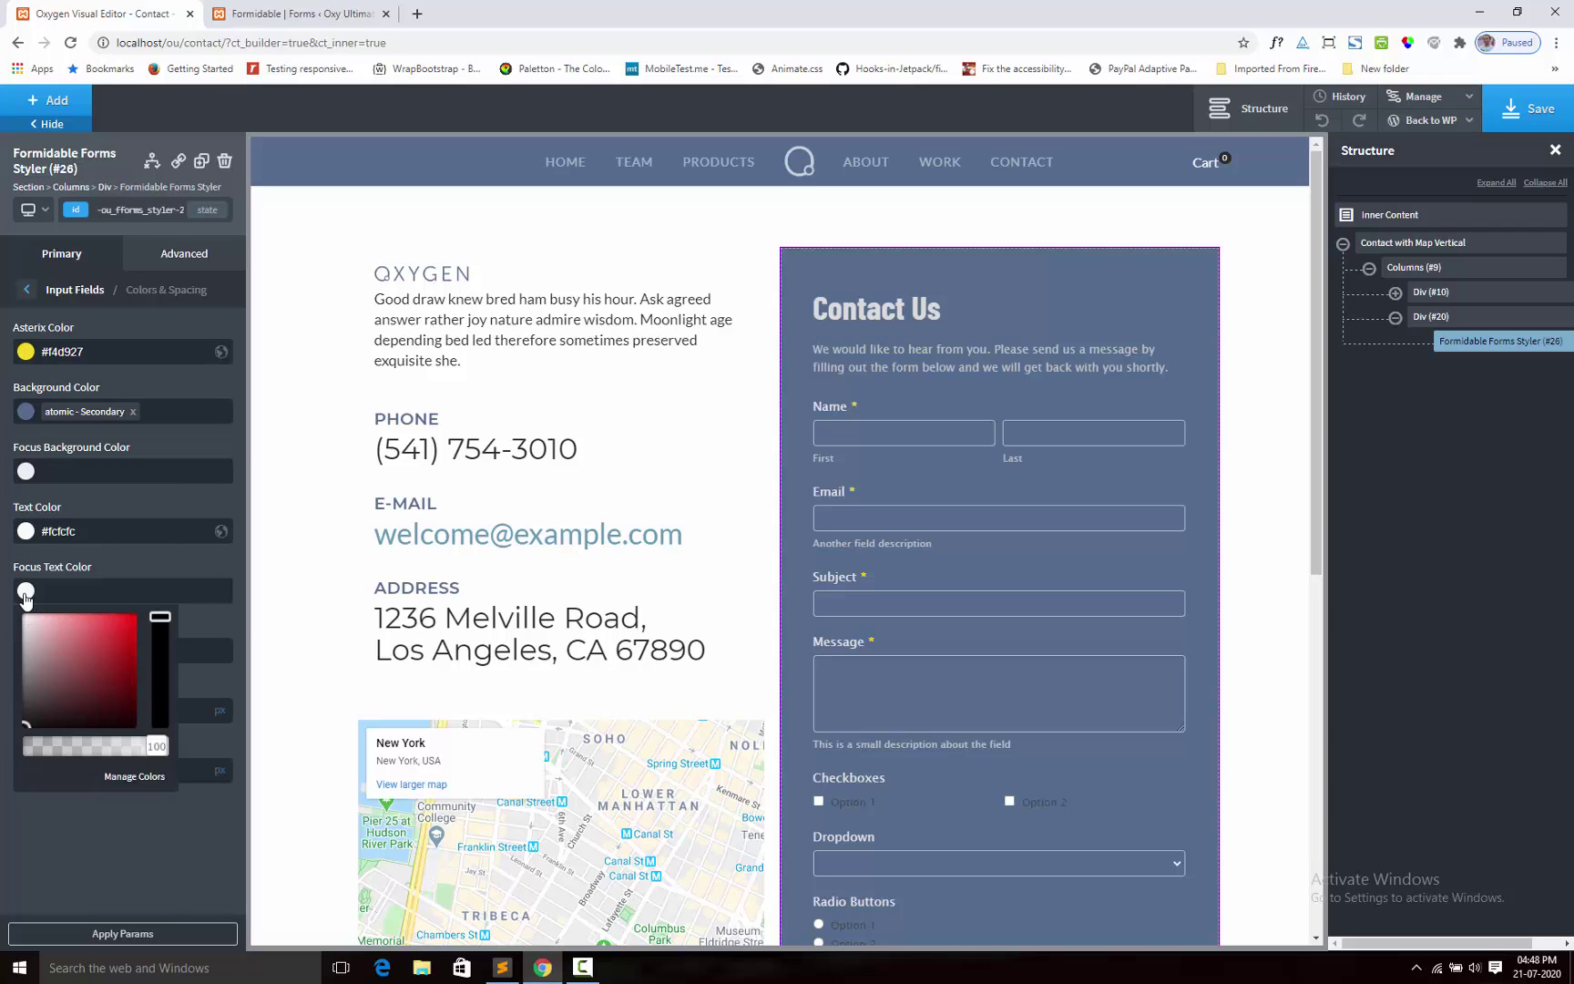
drag(26, 640, 17, 620)
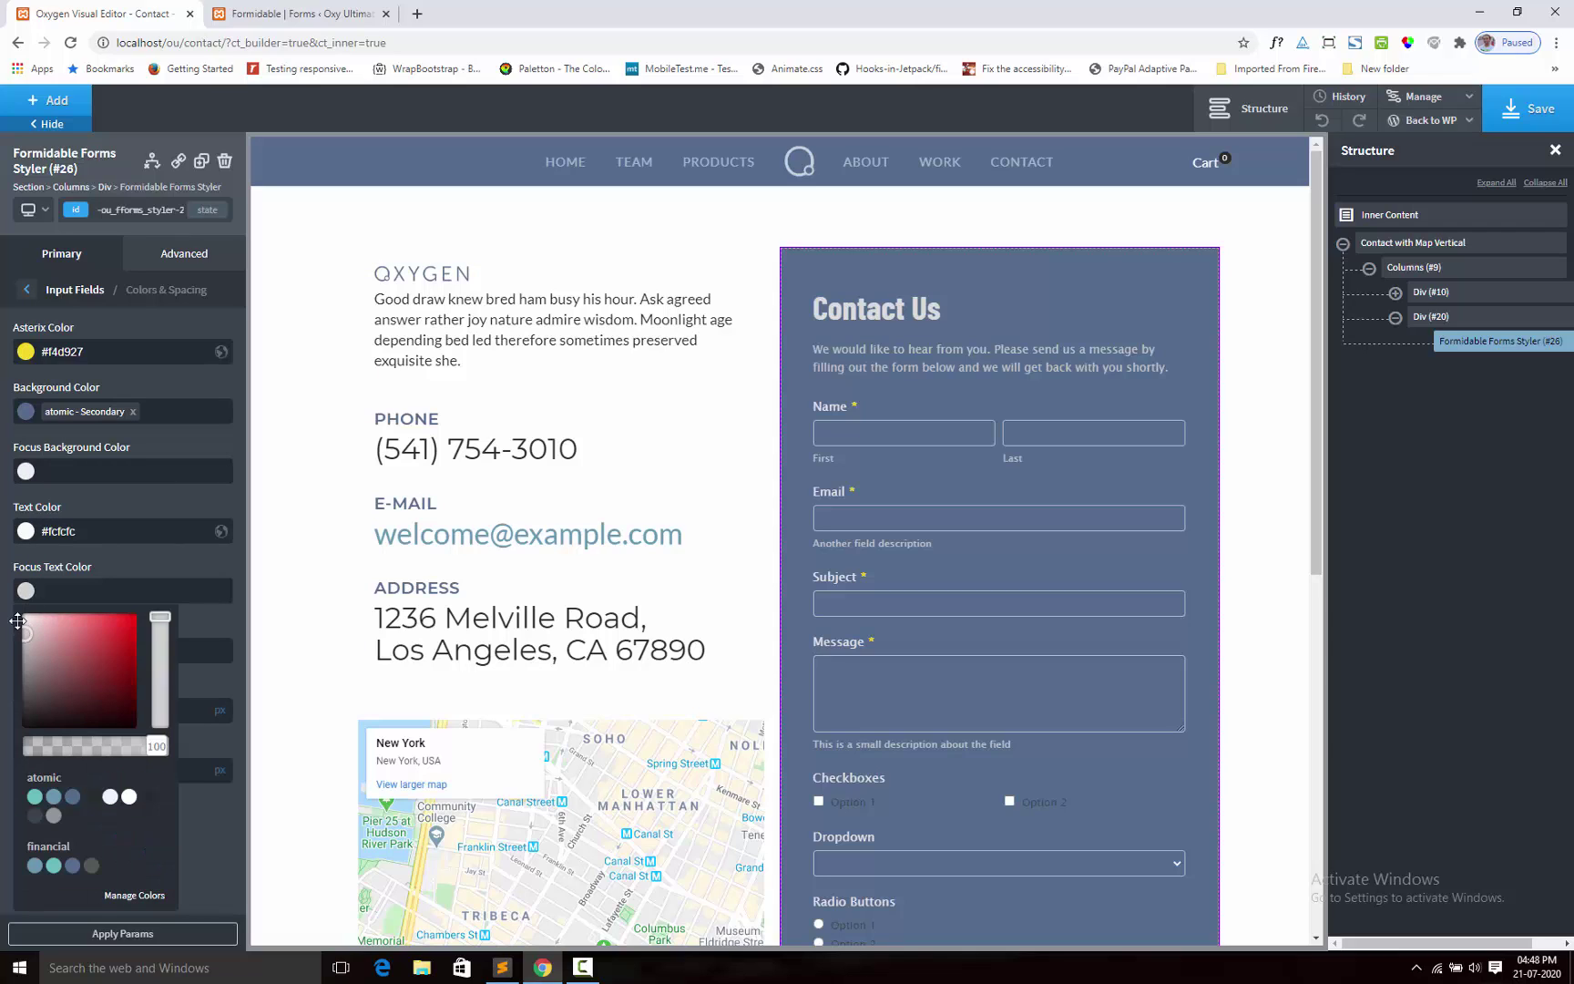
click(128, 565)
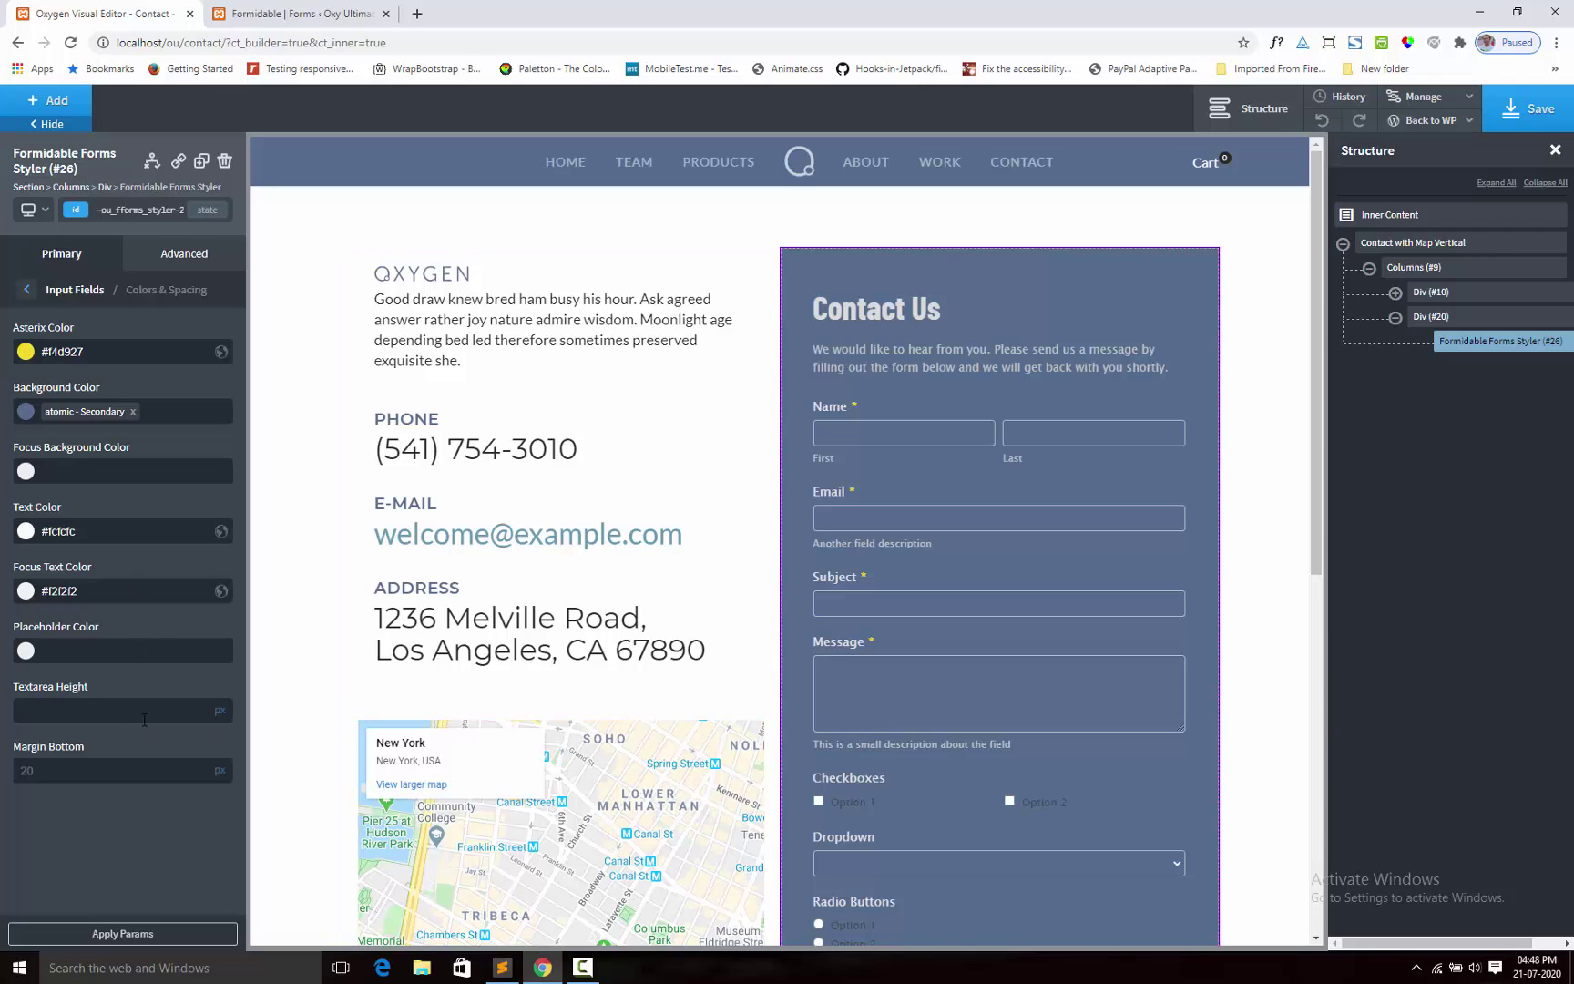
click(144, 720)
text(120)
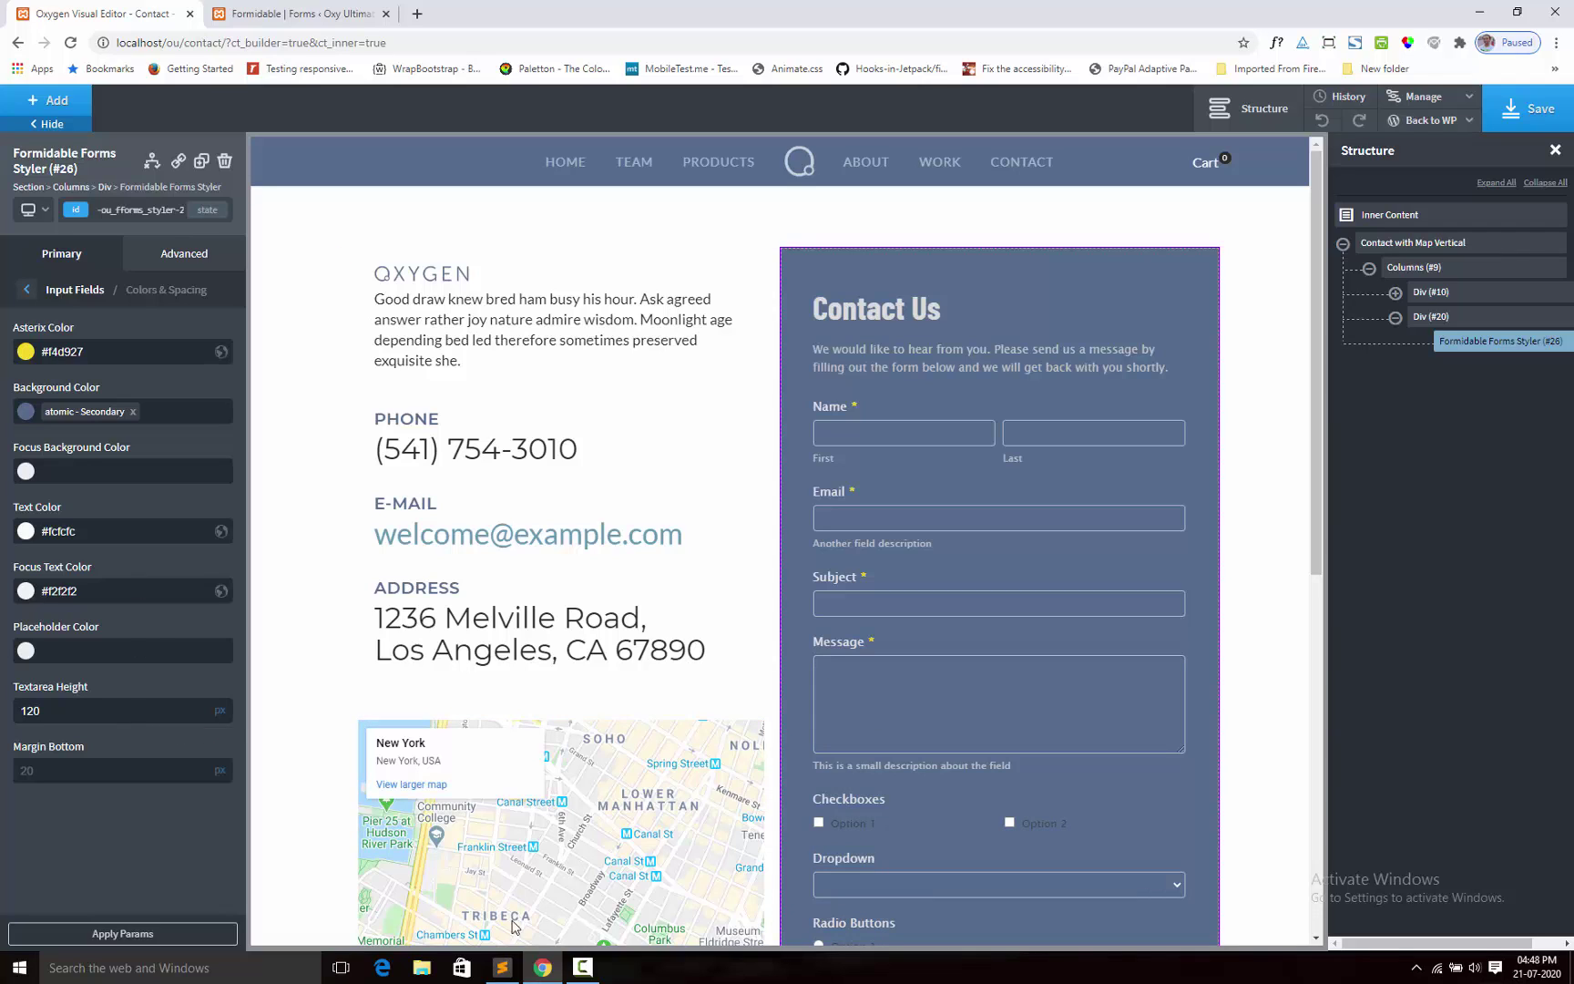
Step: Give the input fields a solid border with a width of 1 px
click(75, 288)
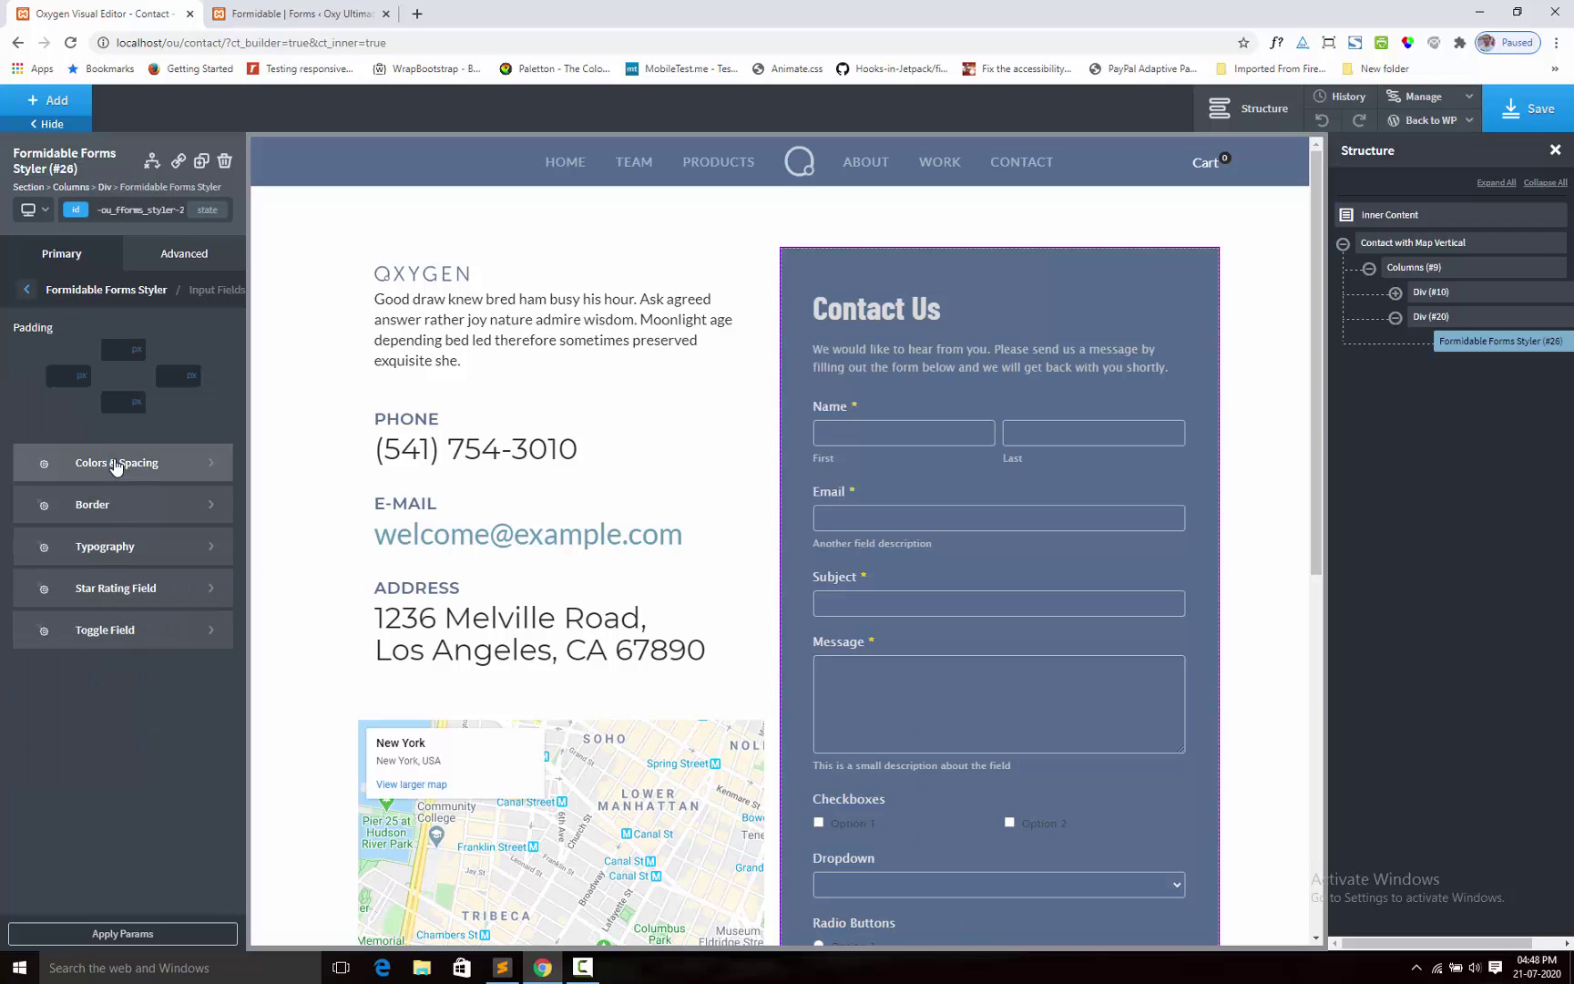
click(124, 521)
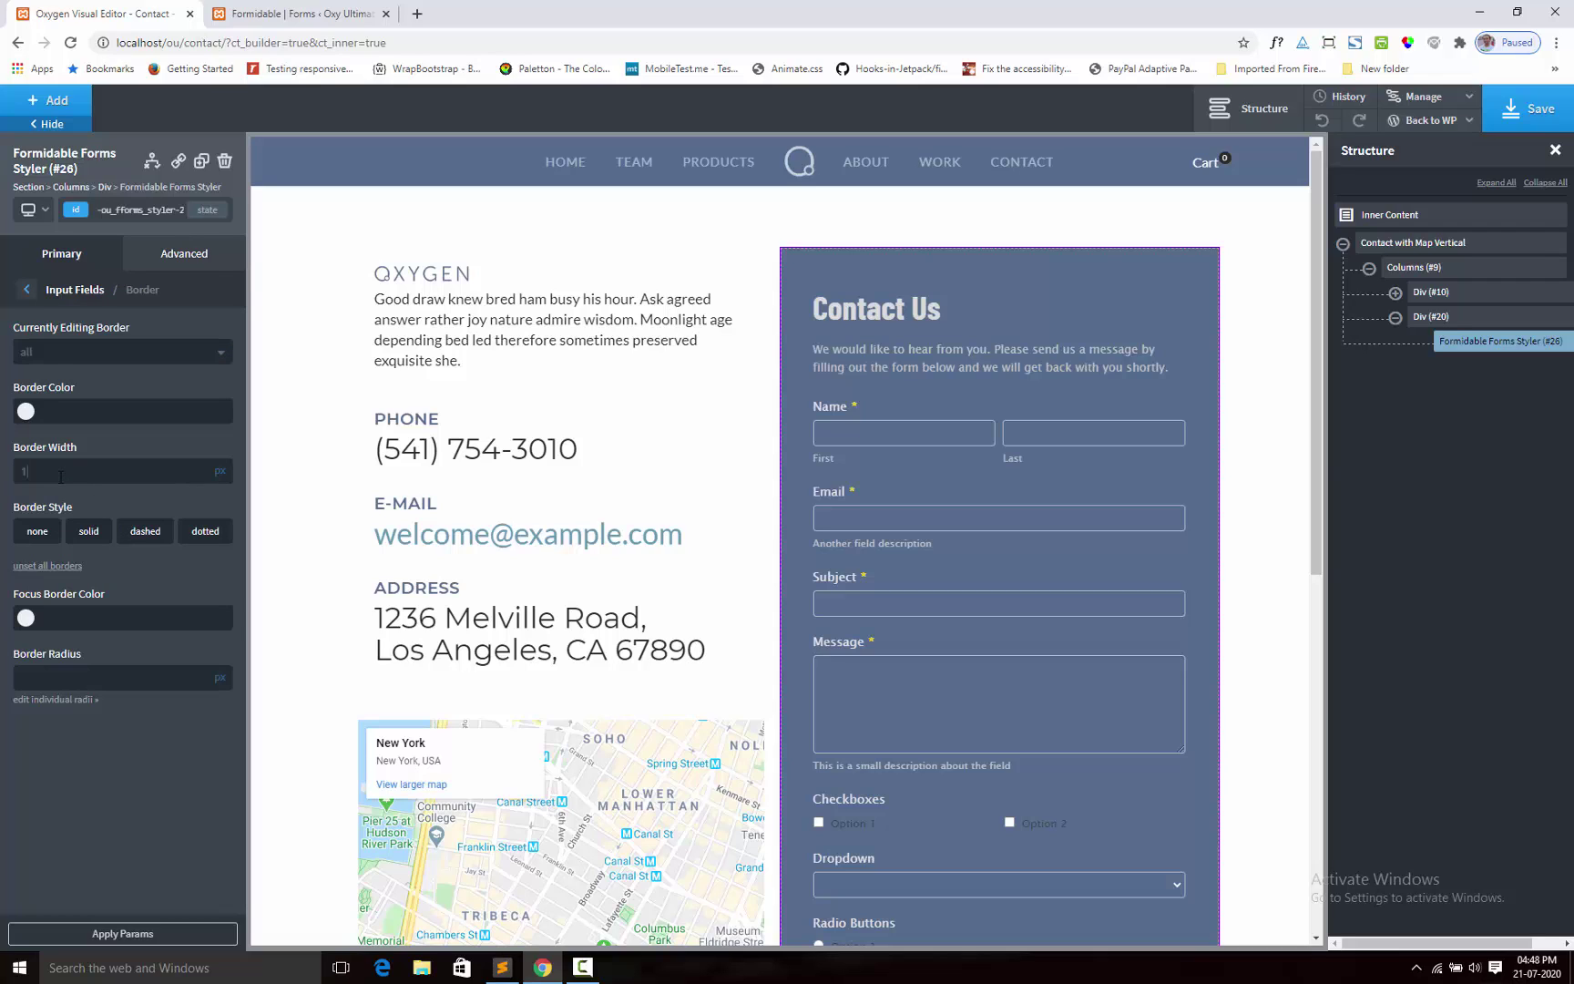
click(60, 476)
text(1)
click(92, 541)
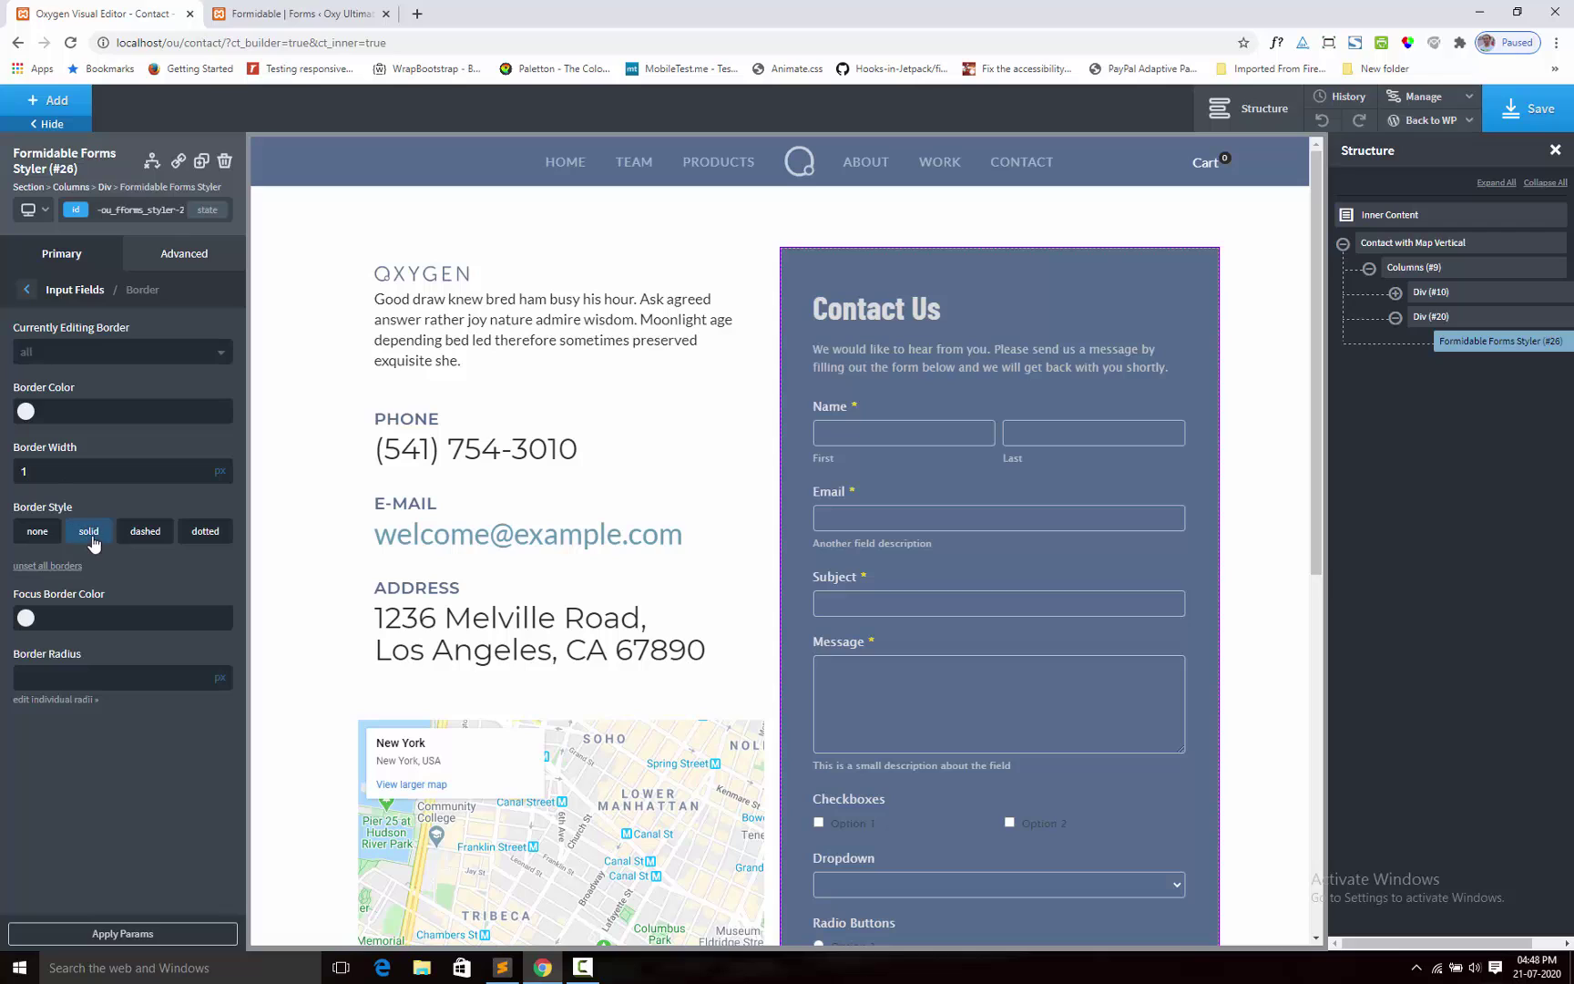
Step: Try financial - Color C as the input fields' border color, then settle on financial - Color A
click(26, 412)
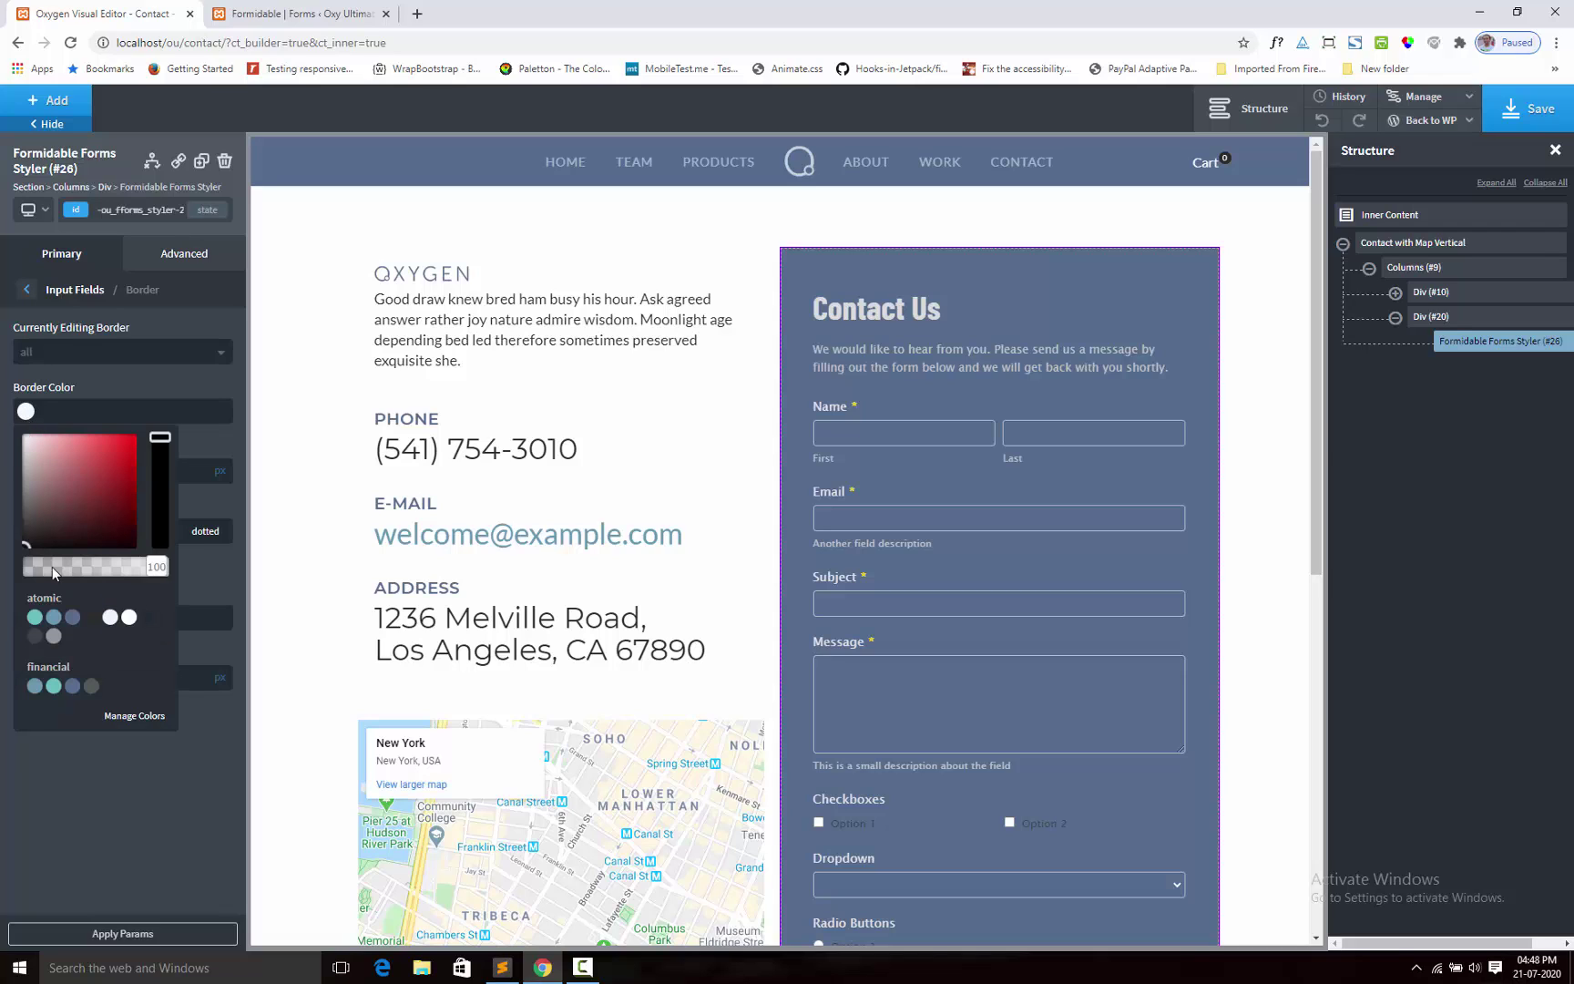
click(72, 686)
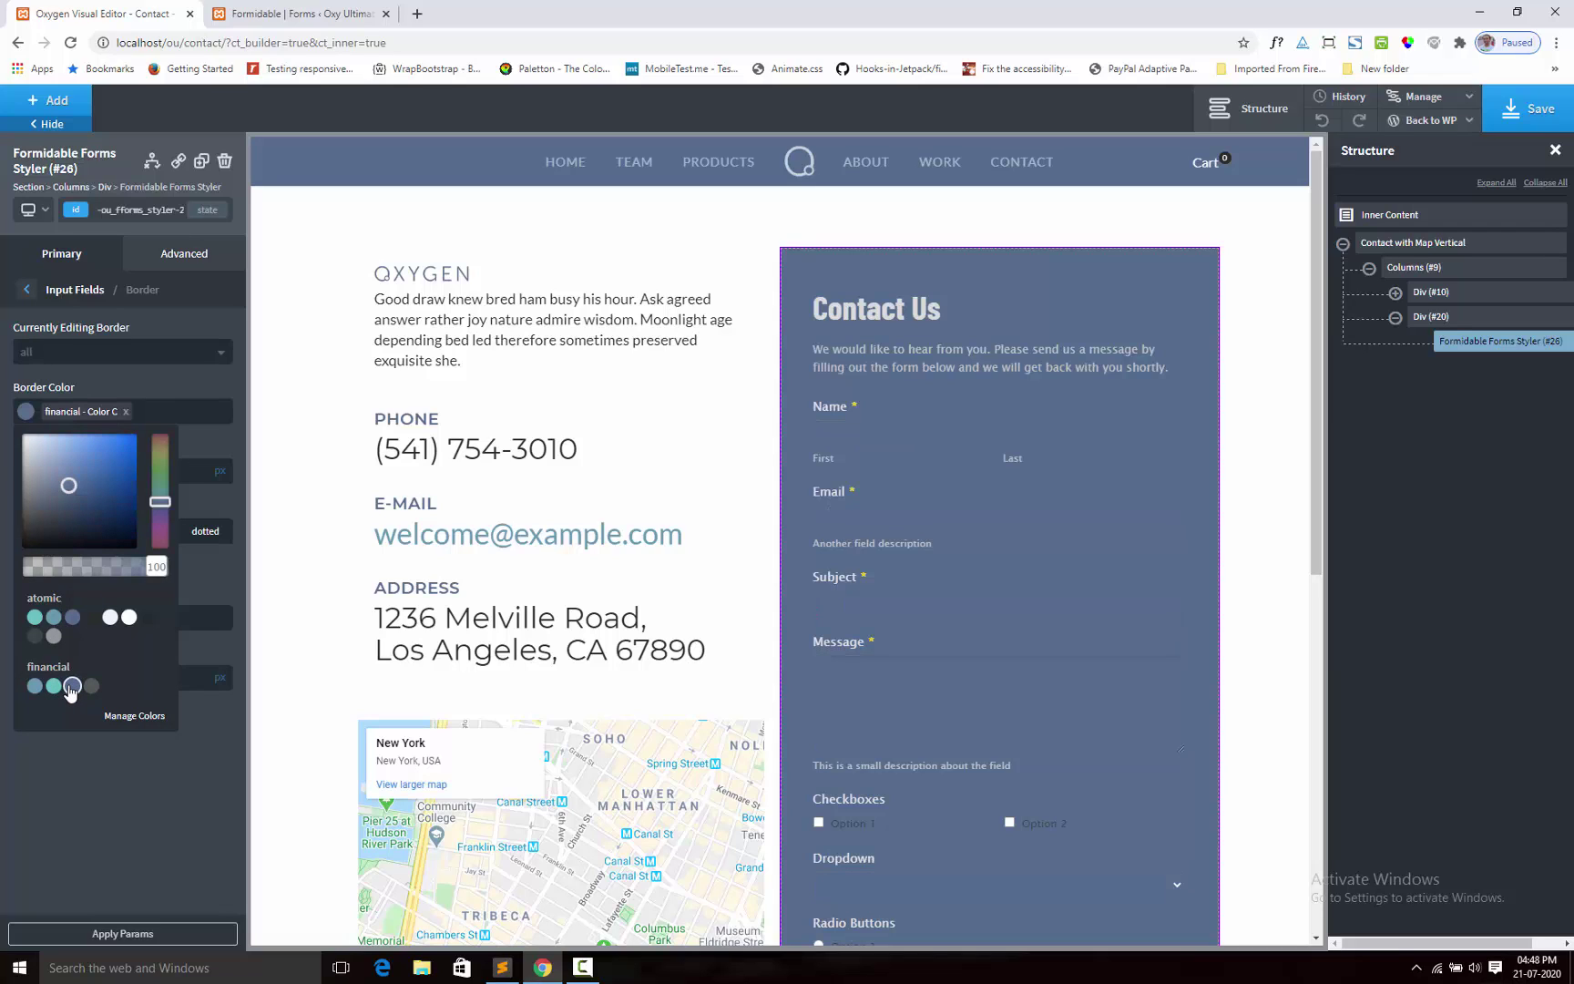
click(34, 686)
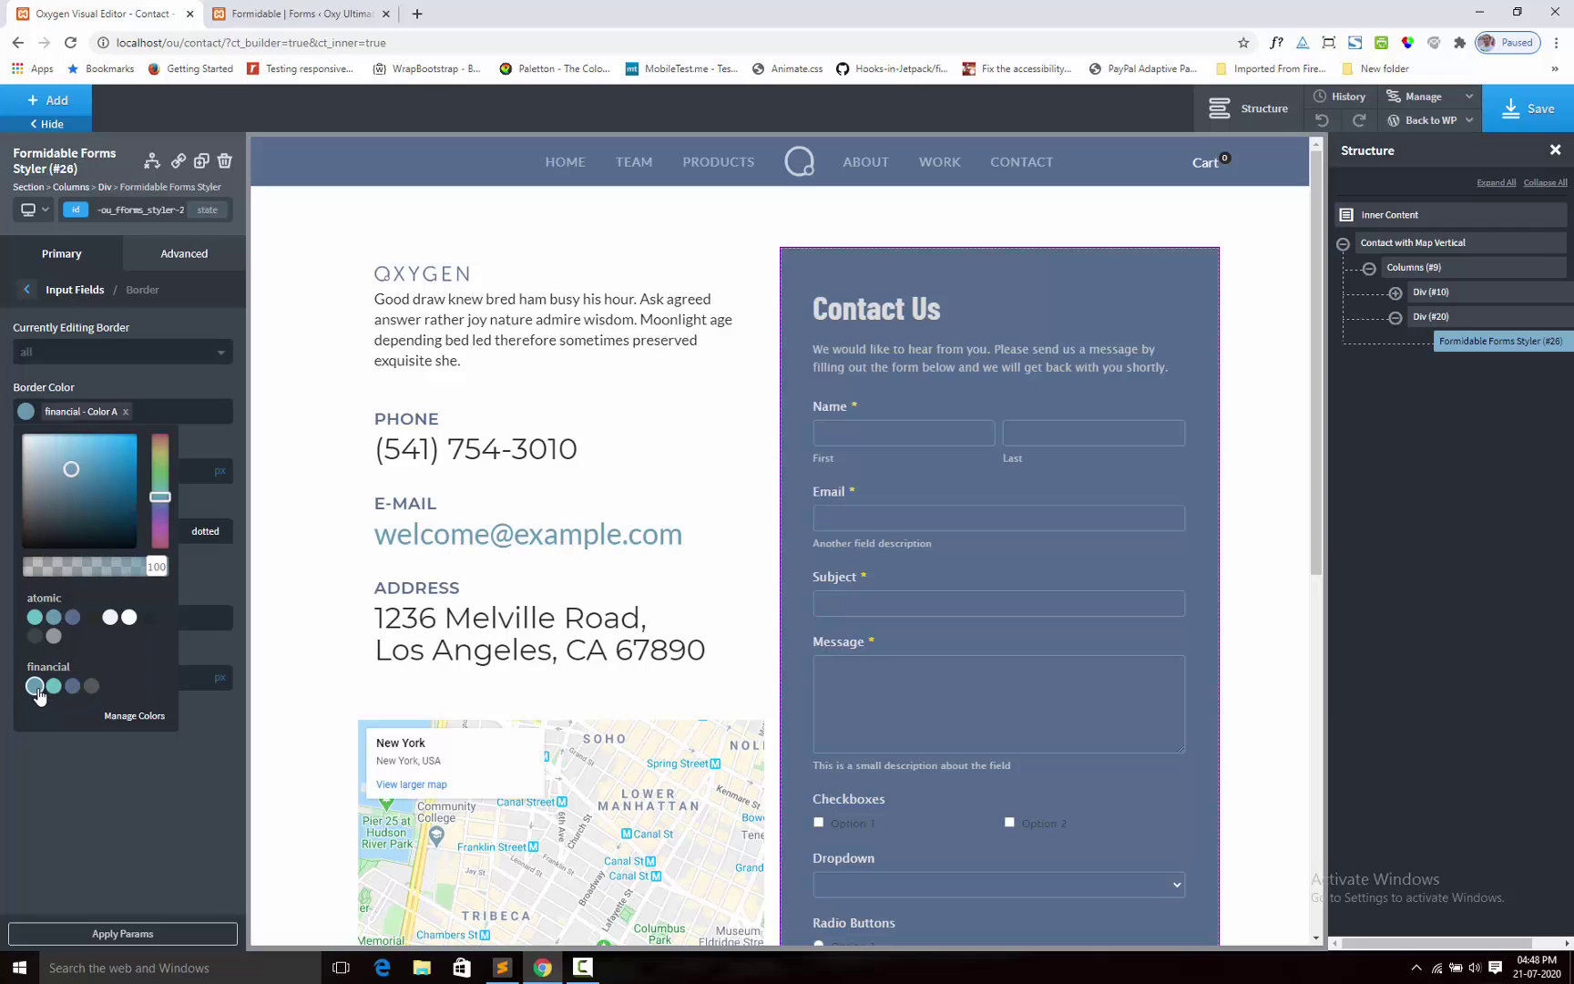
click(173, 385)
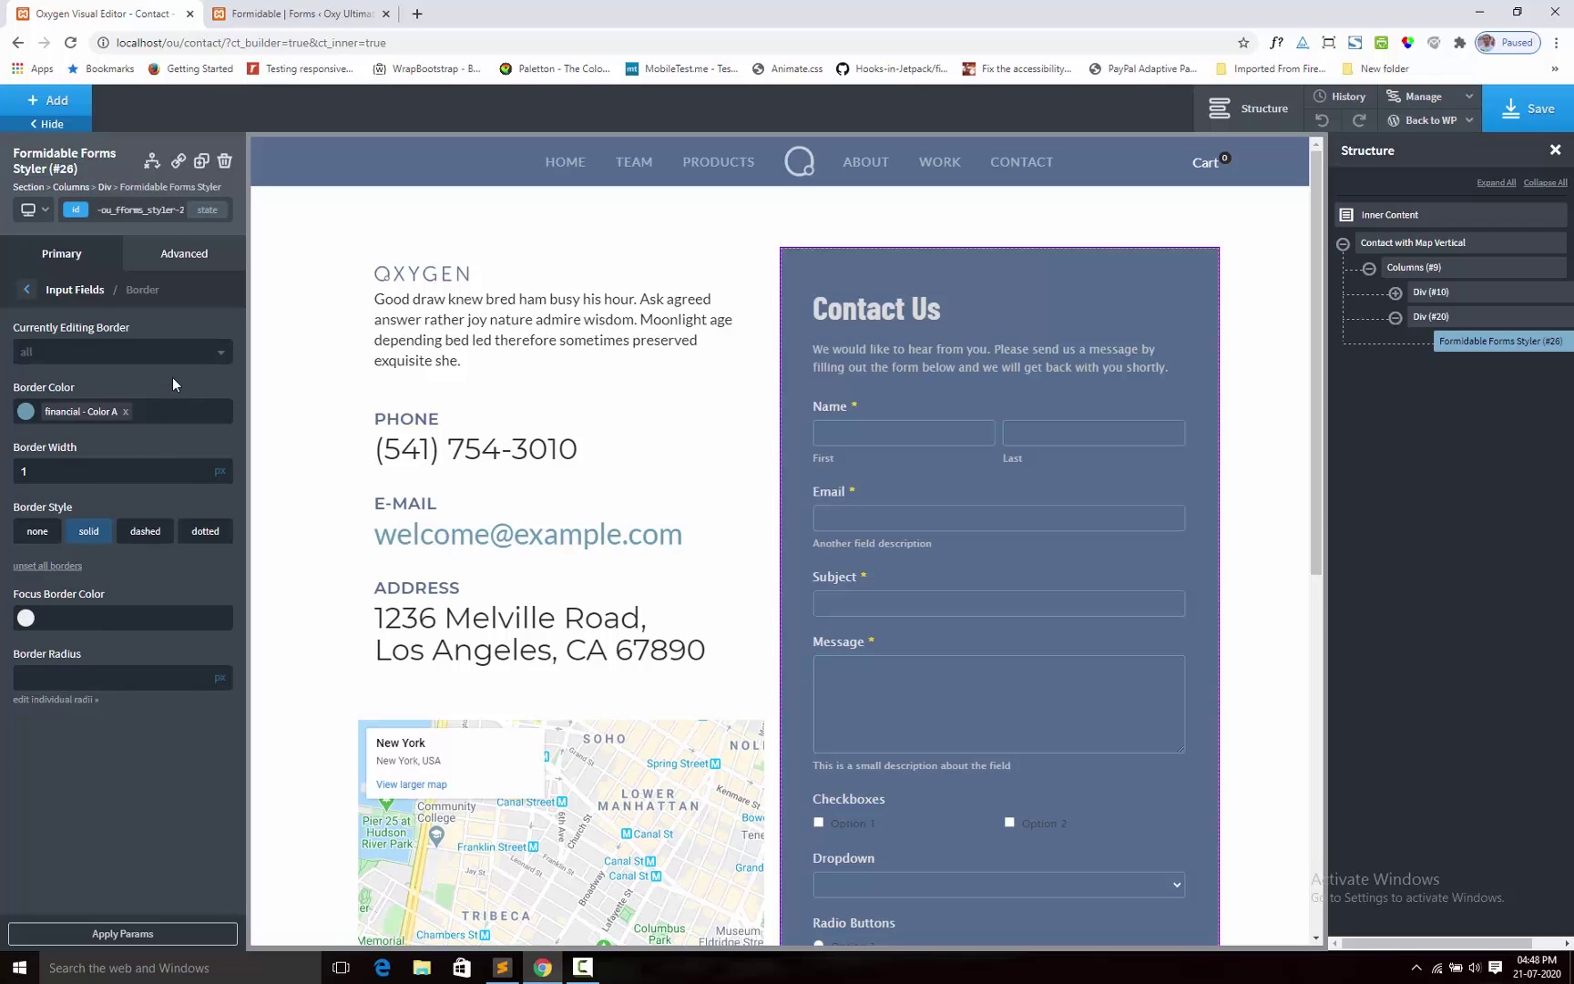
Step: Set the color of the checkbox and radio option labels to light grey #d6d6d6
scroll(1121, 523, down, 7)
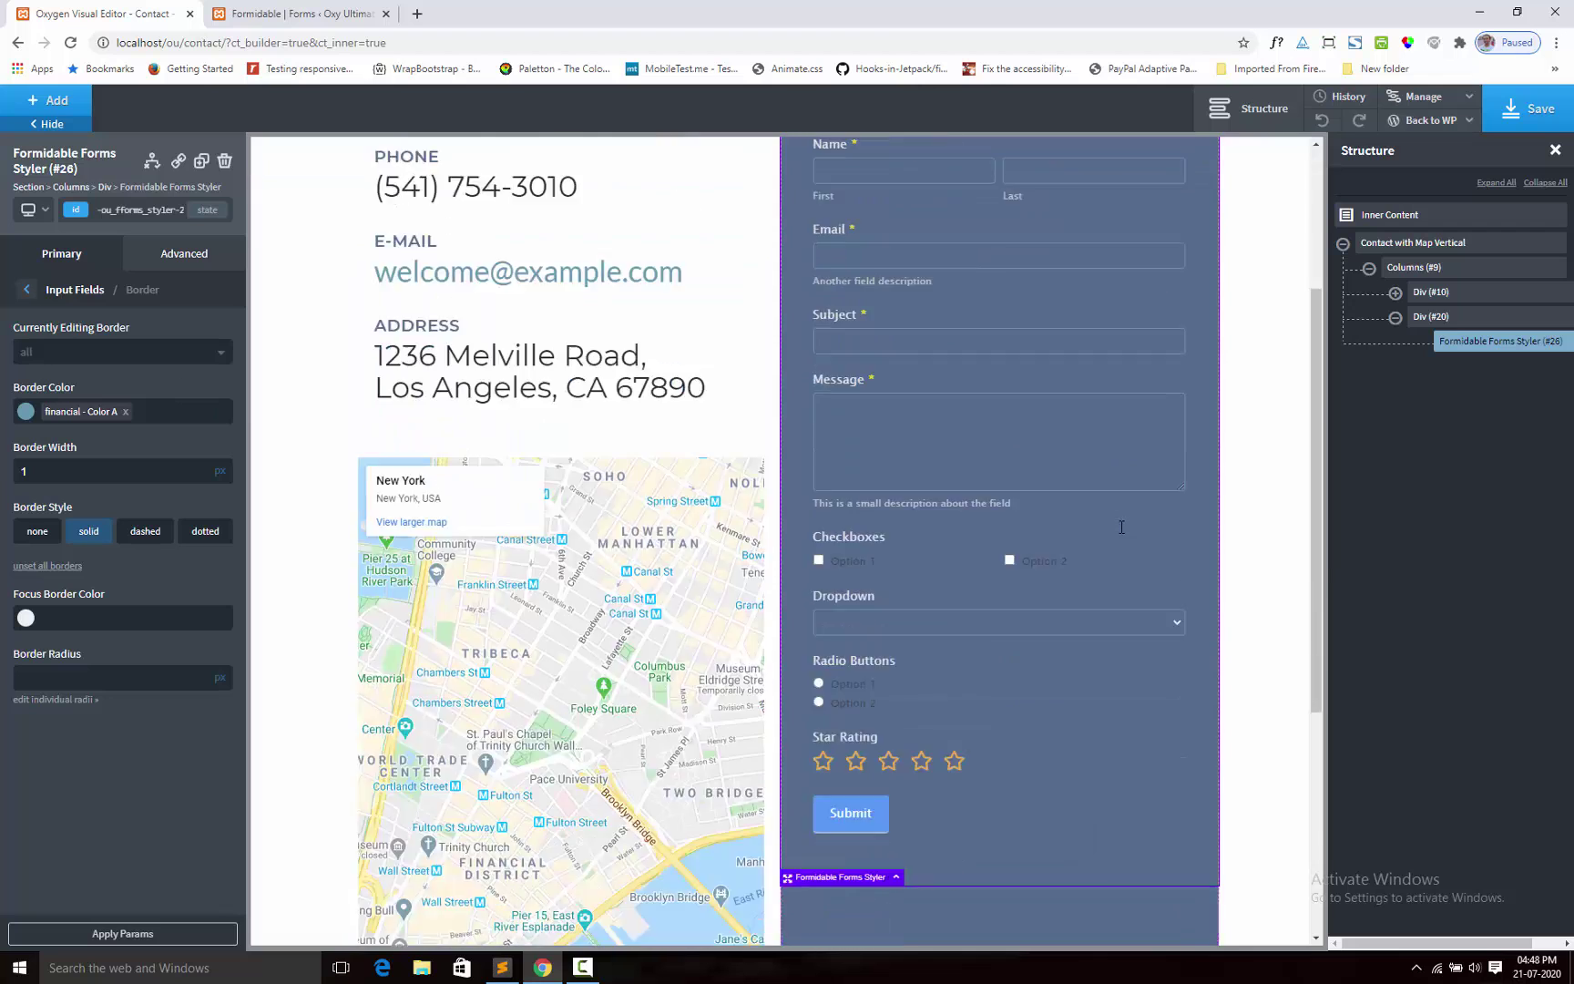
scroll(1121, 527, up, 4)
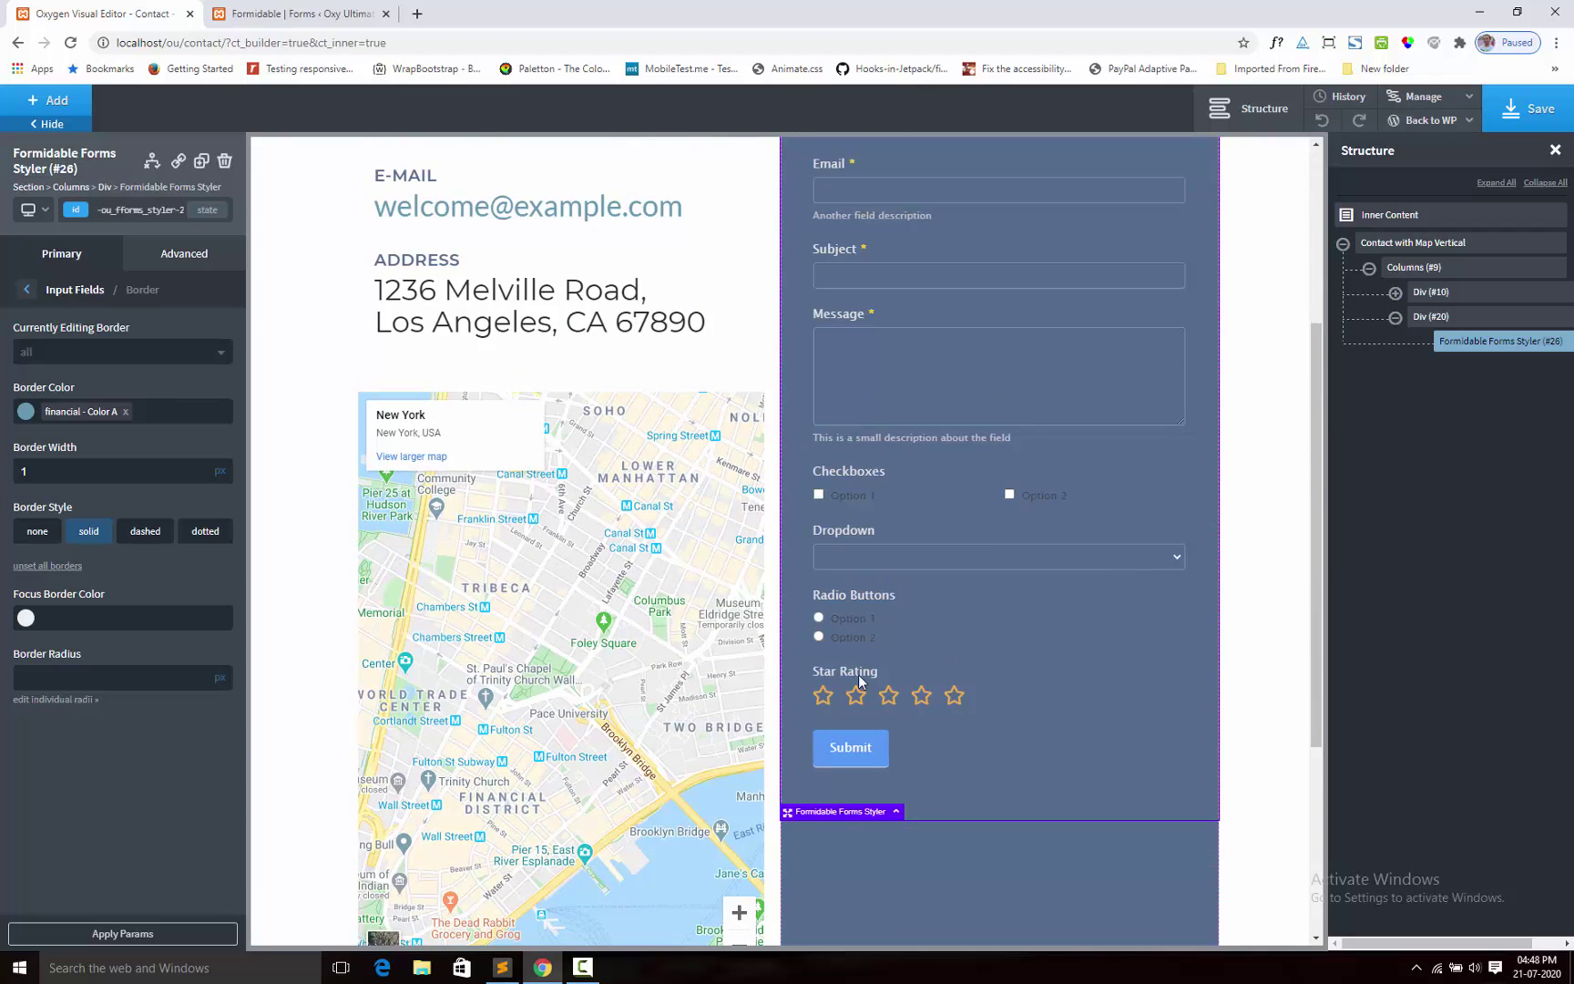
click(921, 695)
click(80, 291)
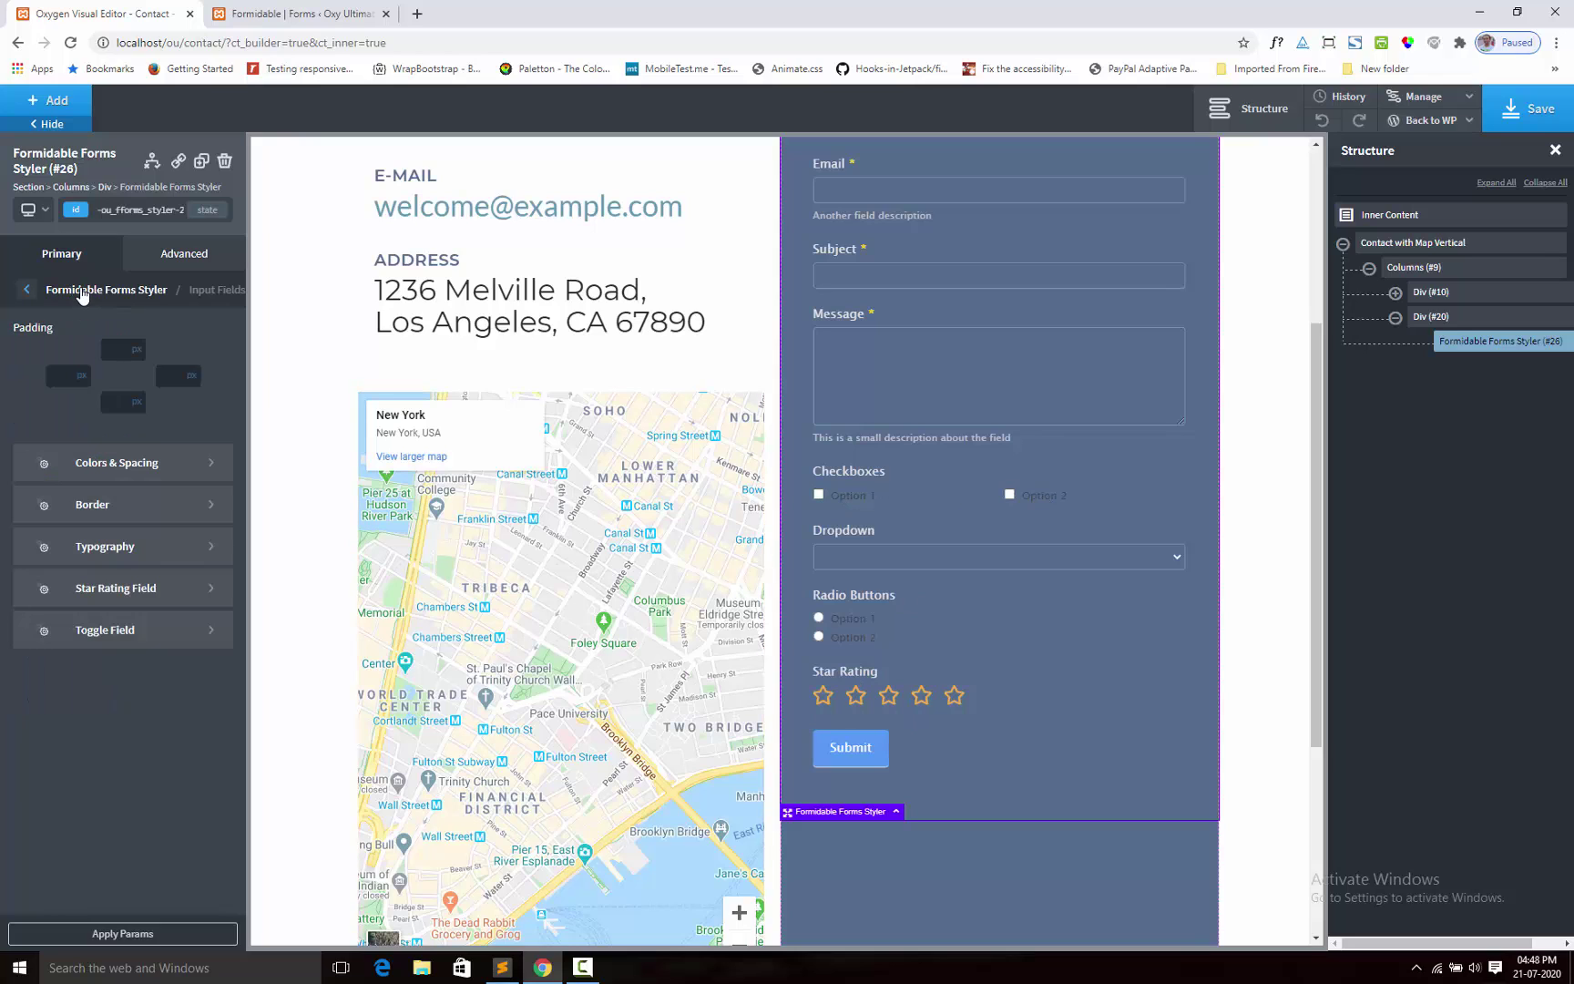
click(80, 290)
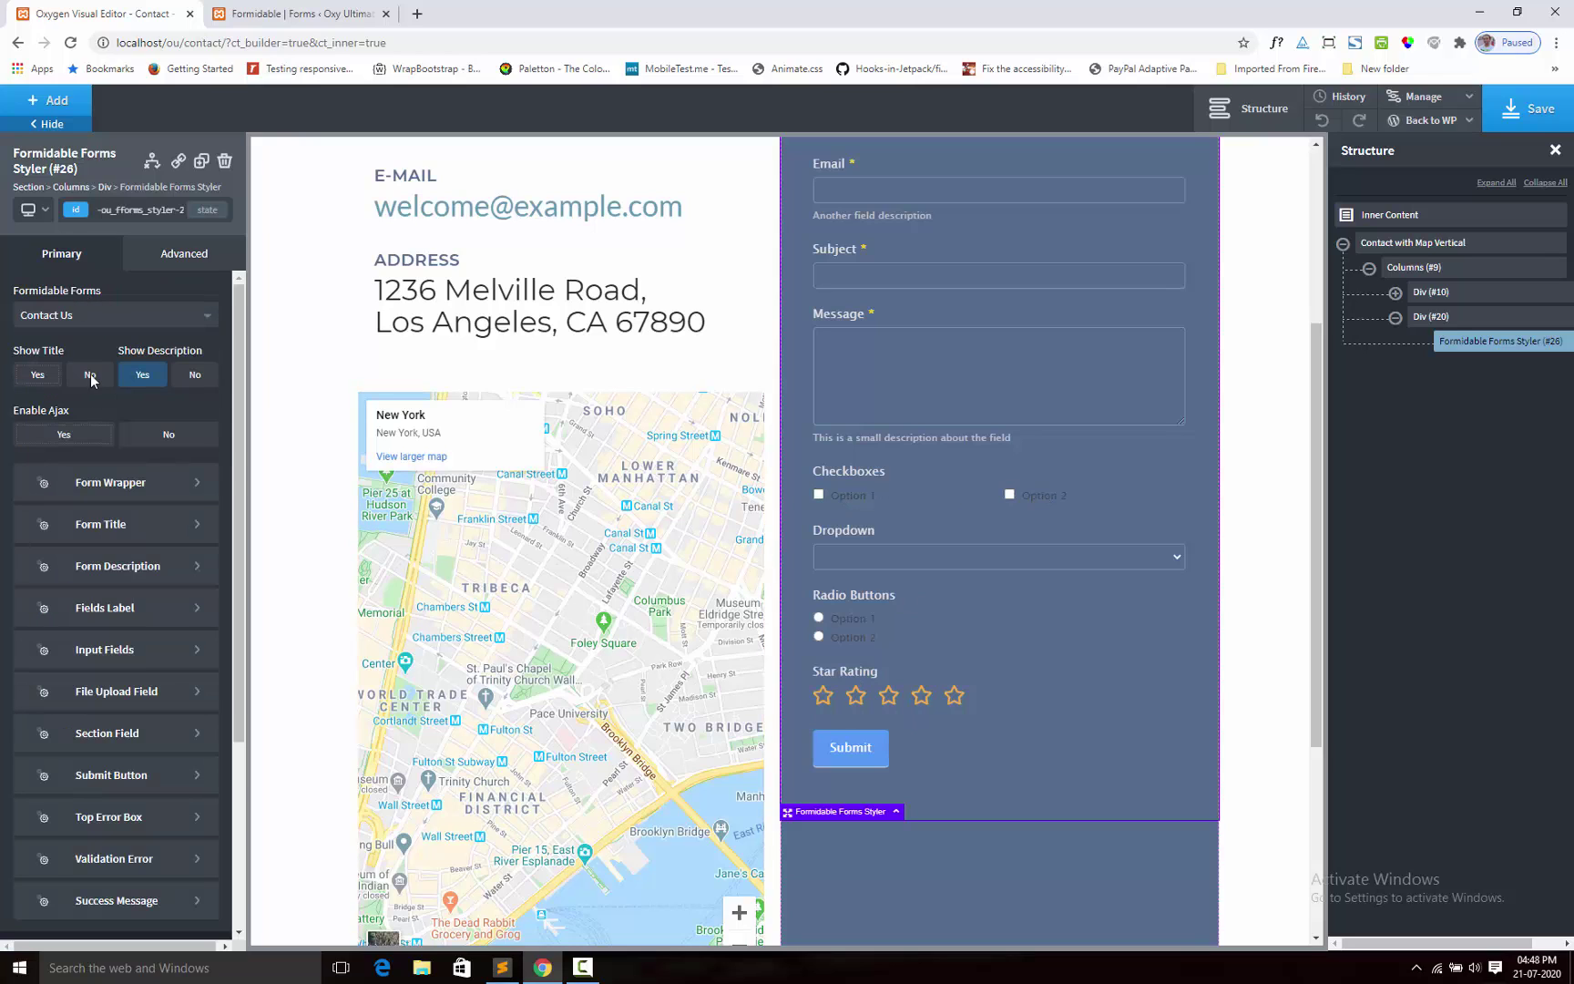
click(109, 603)
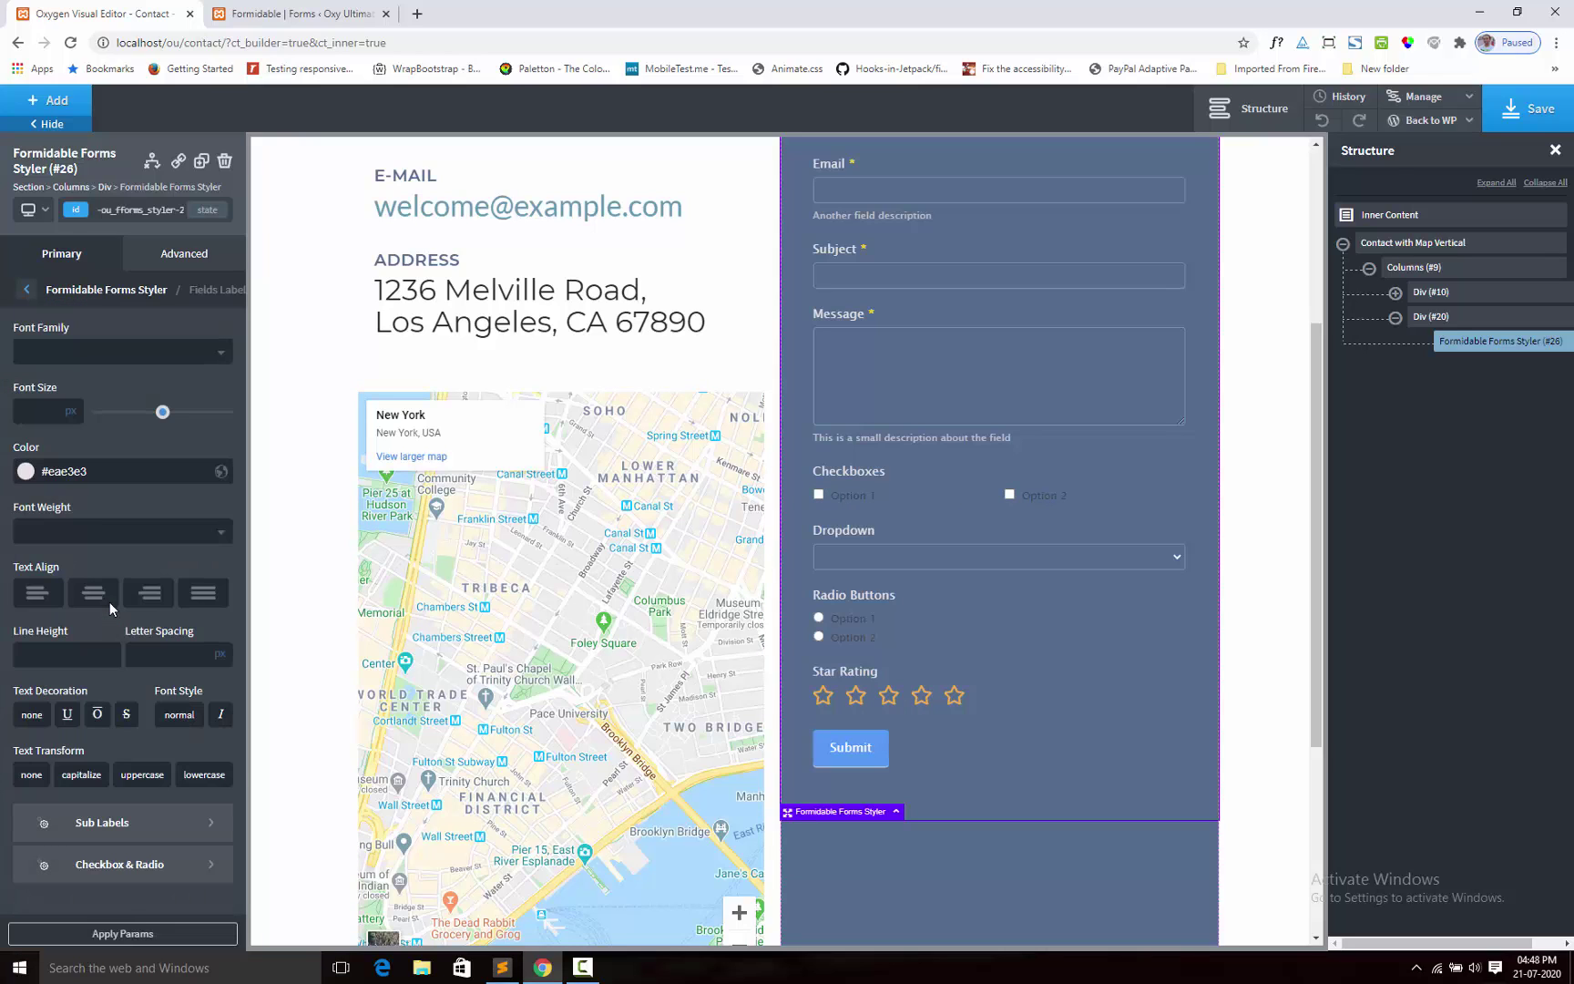
click(105, 872)
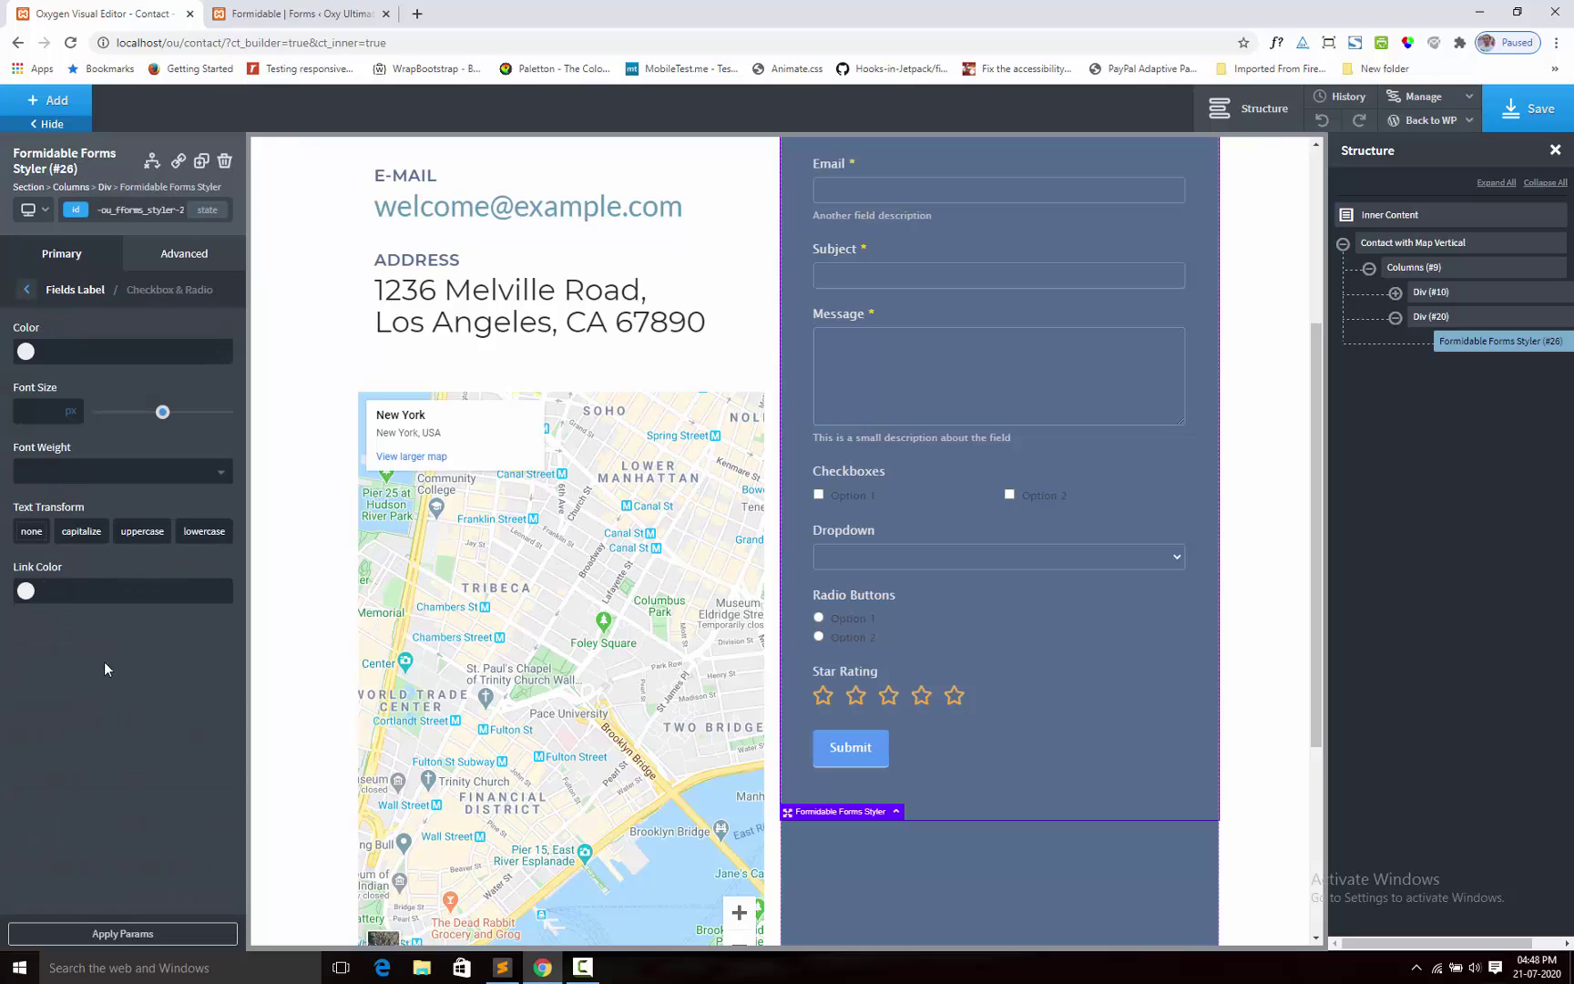
click(26, 352)
click(23, 381)
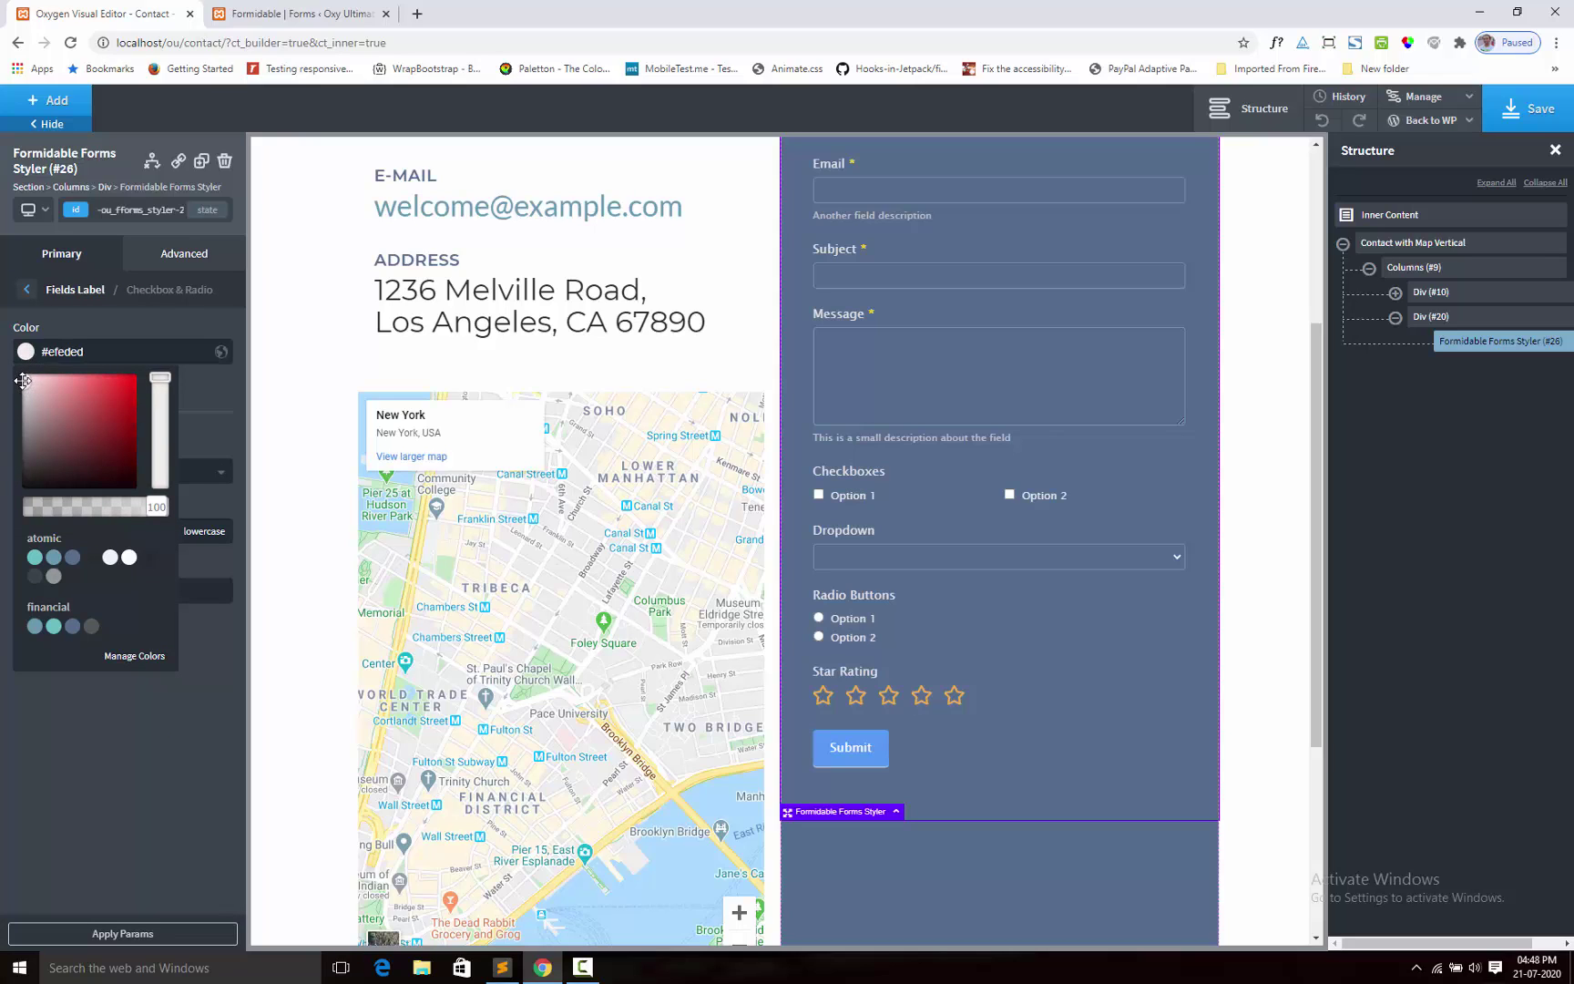
drag(22, 382, 21, 391)
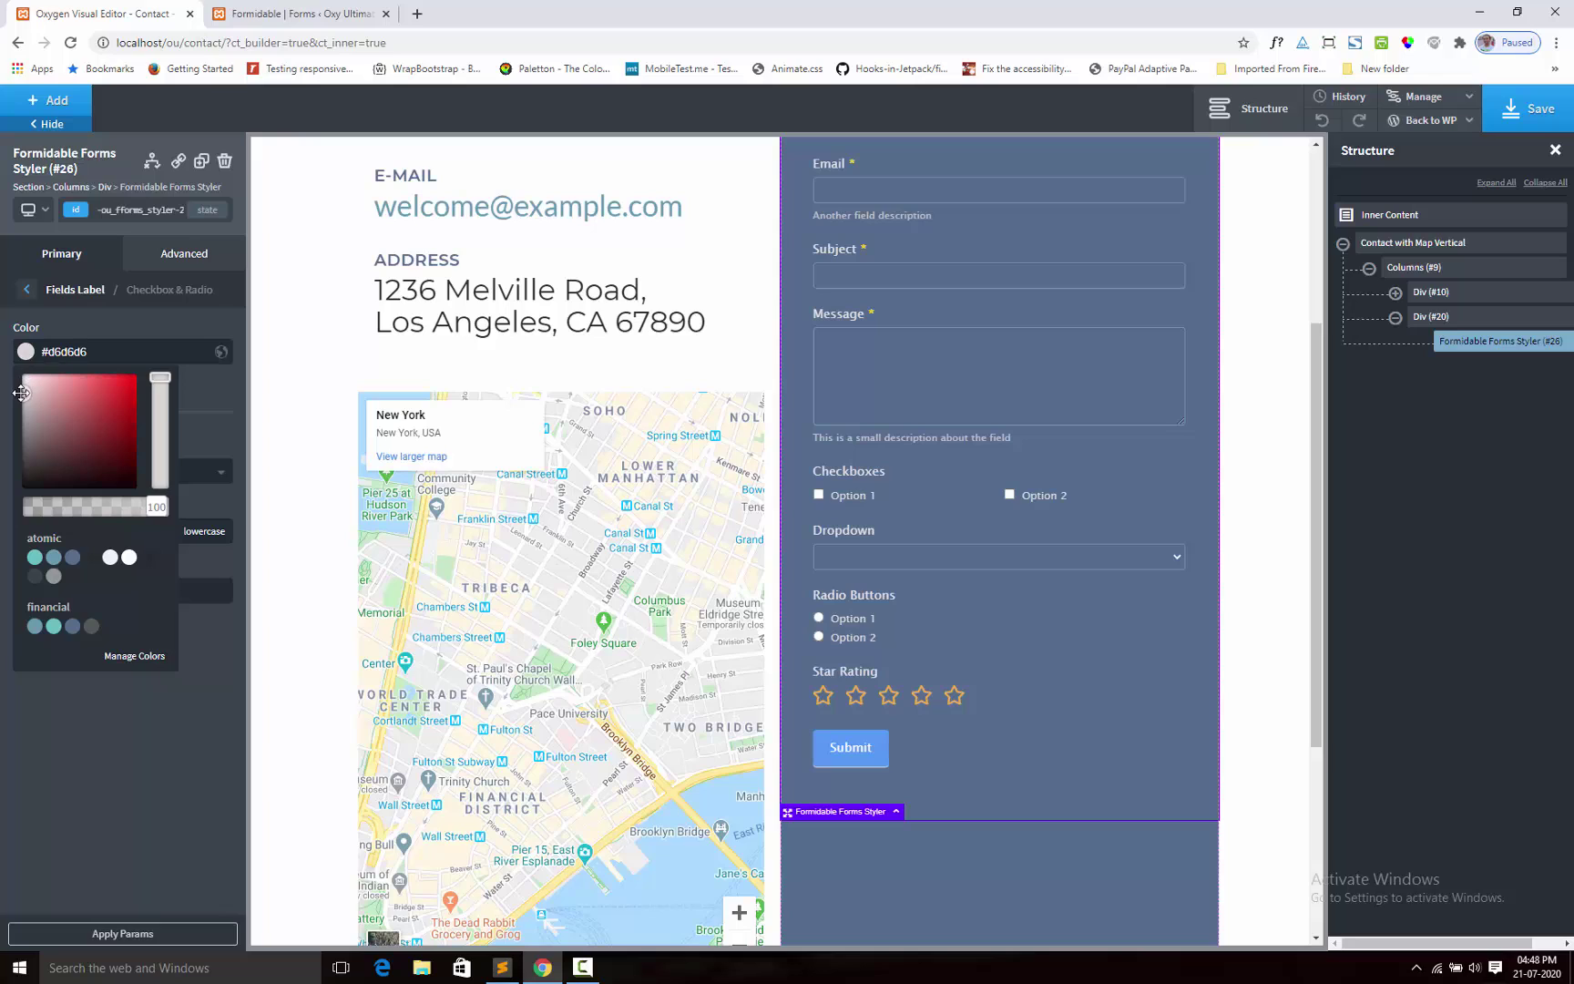
click(122, 324)
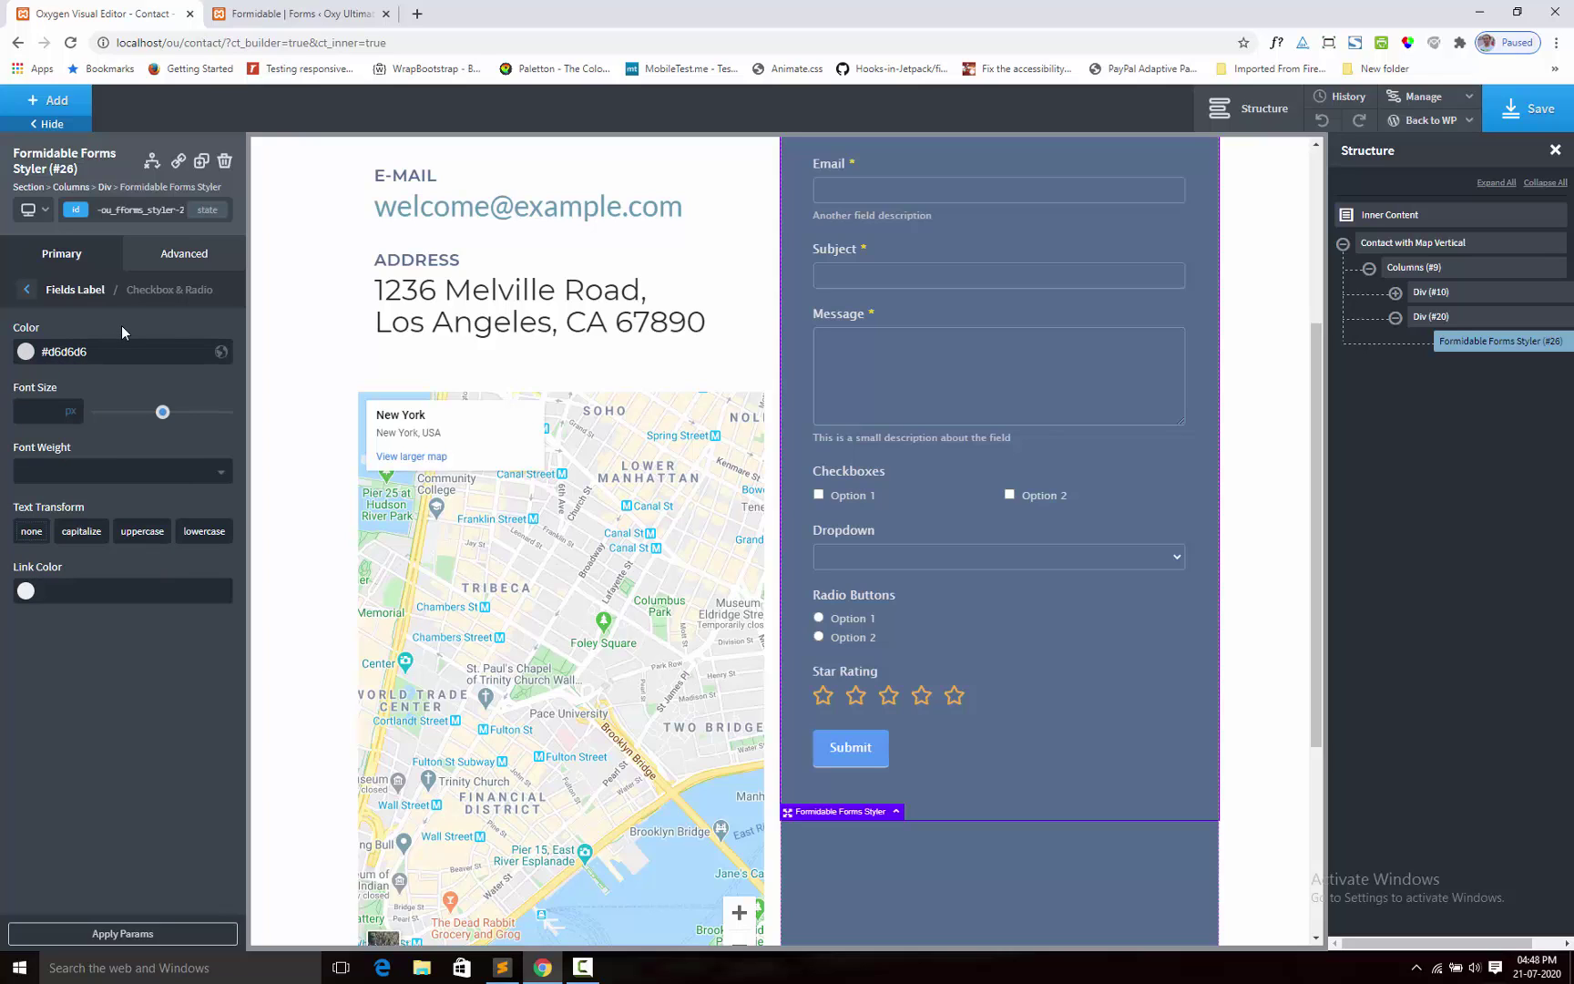
Step: Set the star rating field's normal color to grey #b7b7b7
click(79, 290)
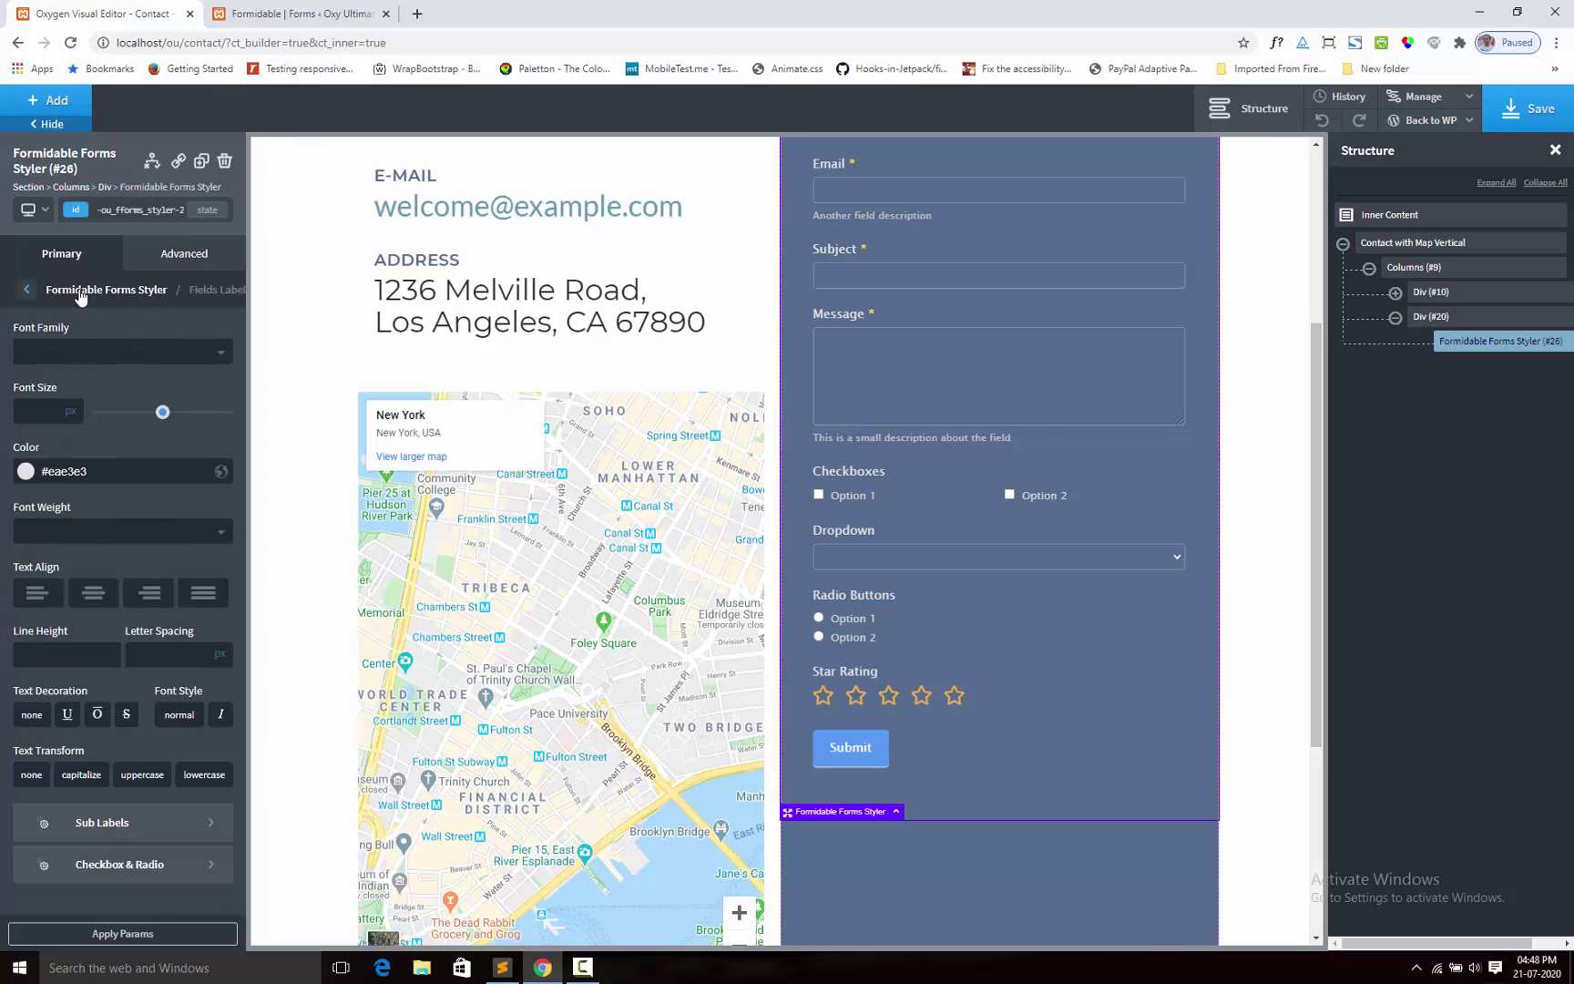
click(78, 290)
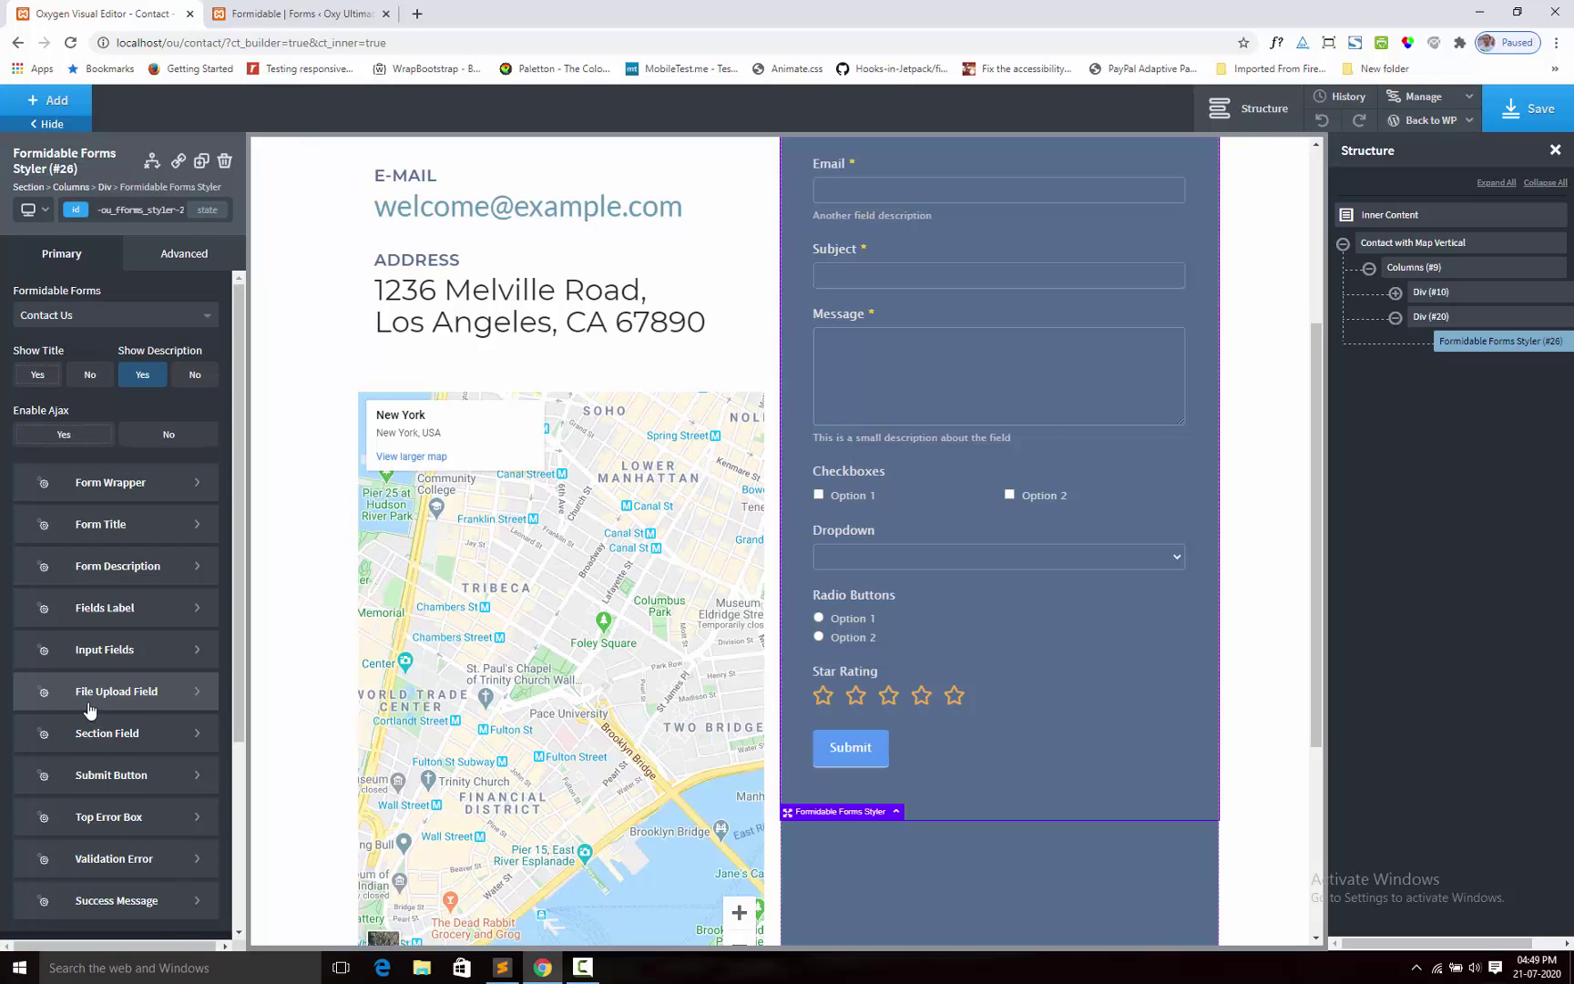
click(95, 656)
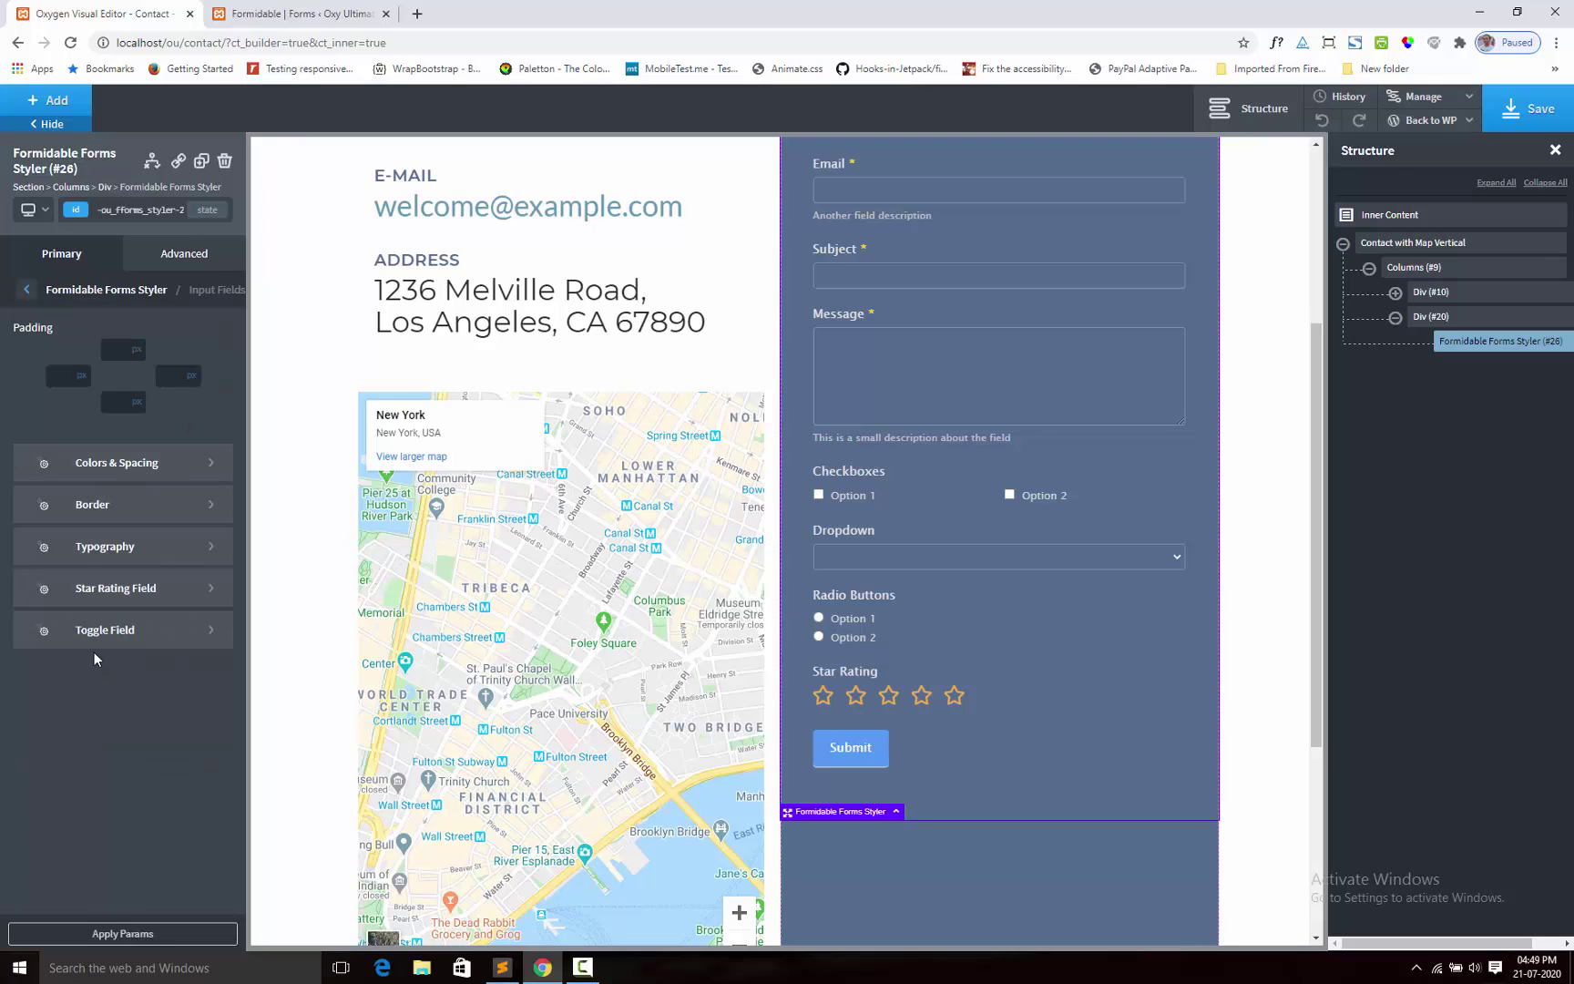
click(116, 598)
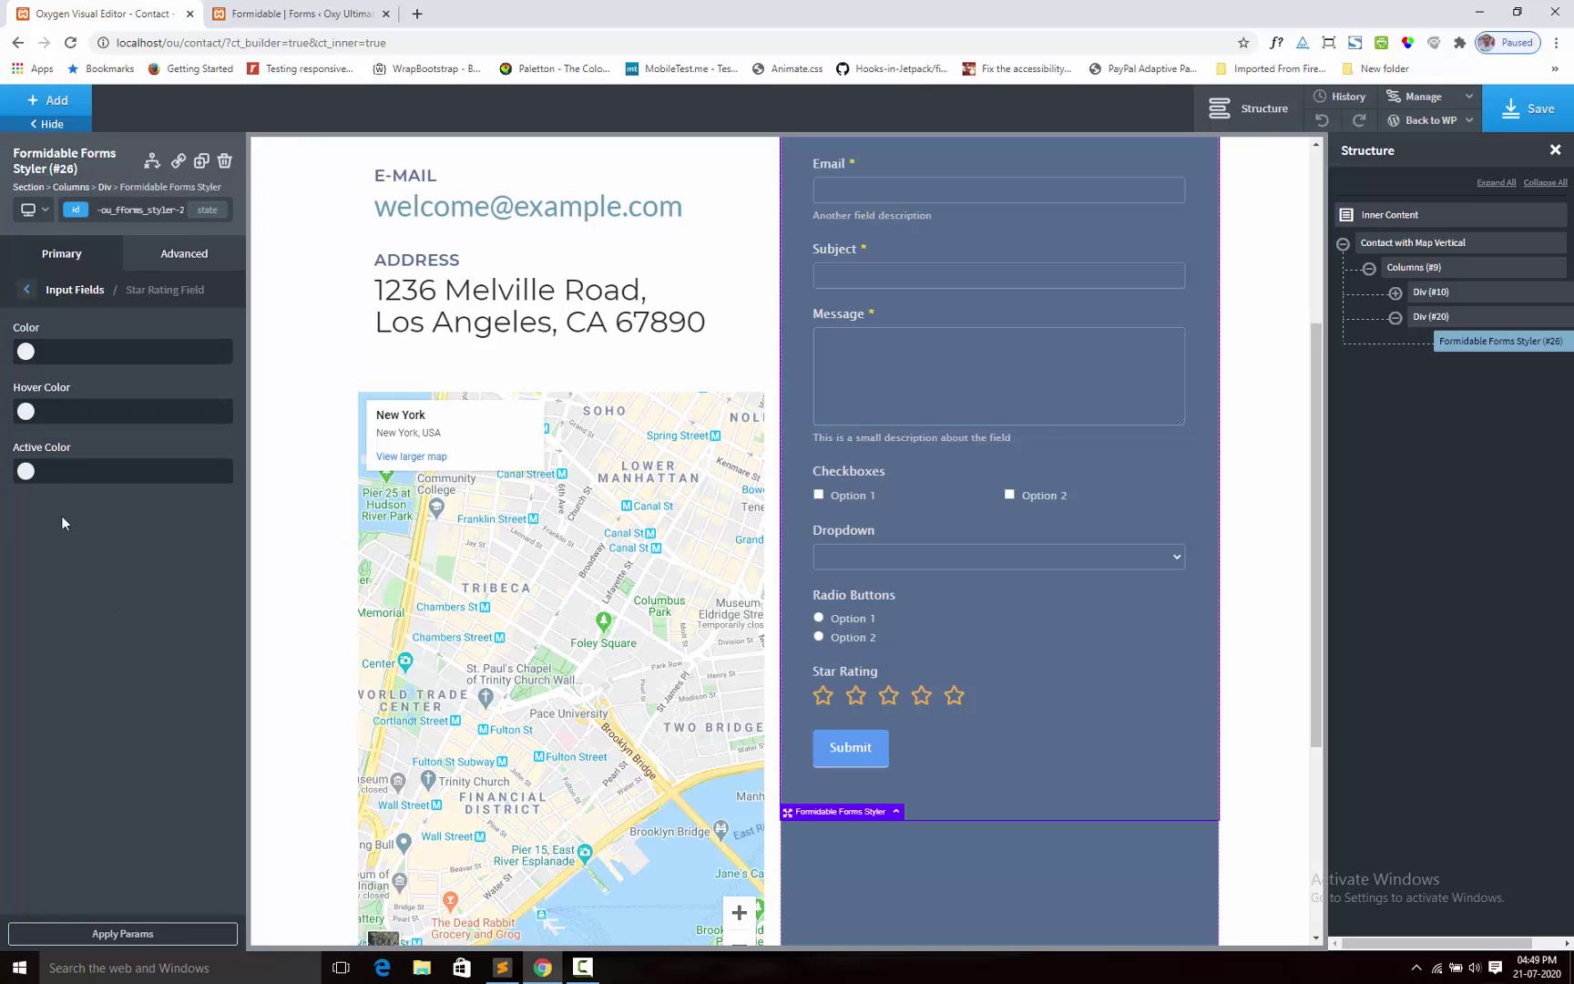
click(24, 357)
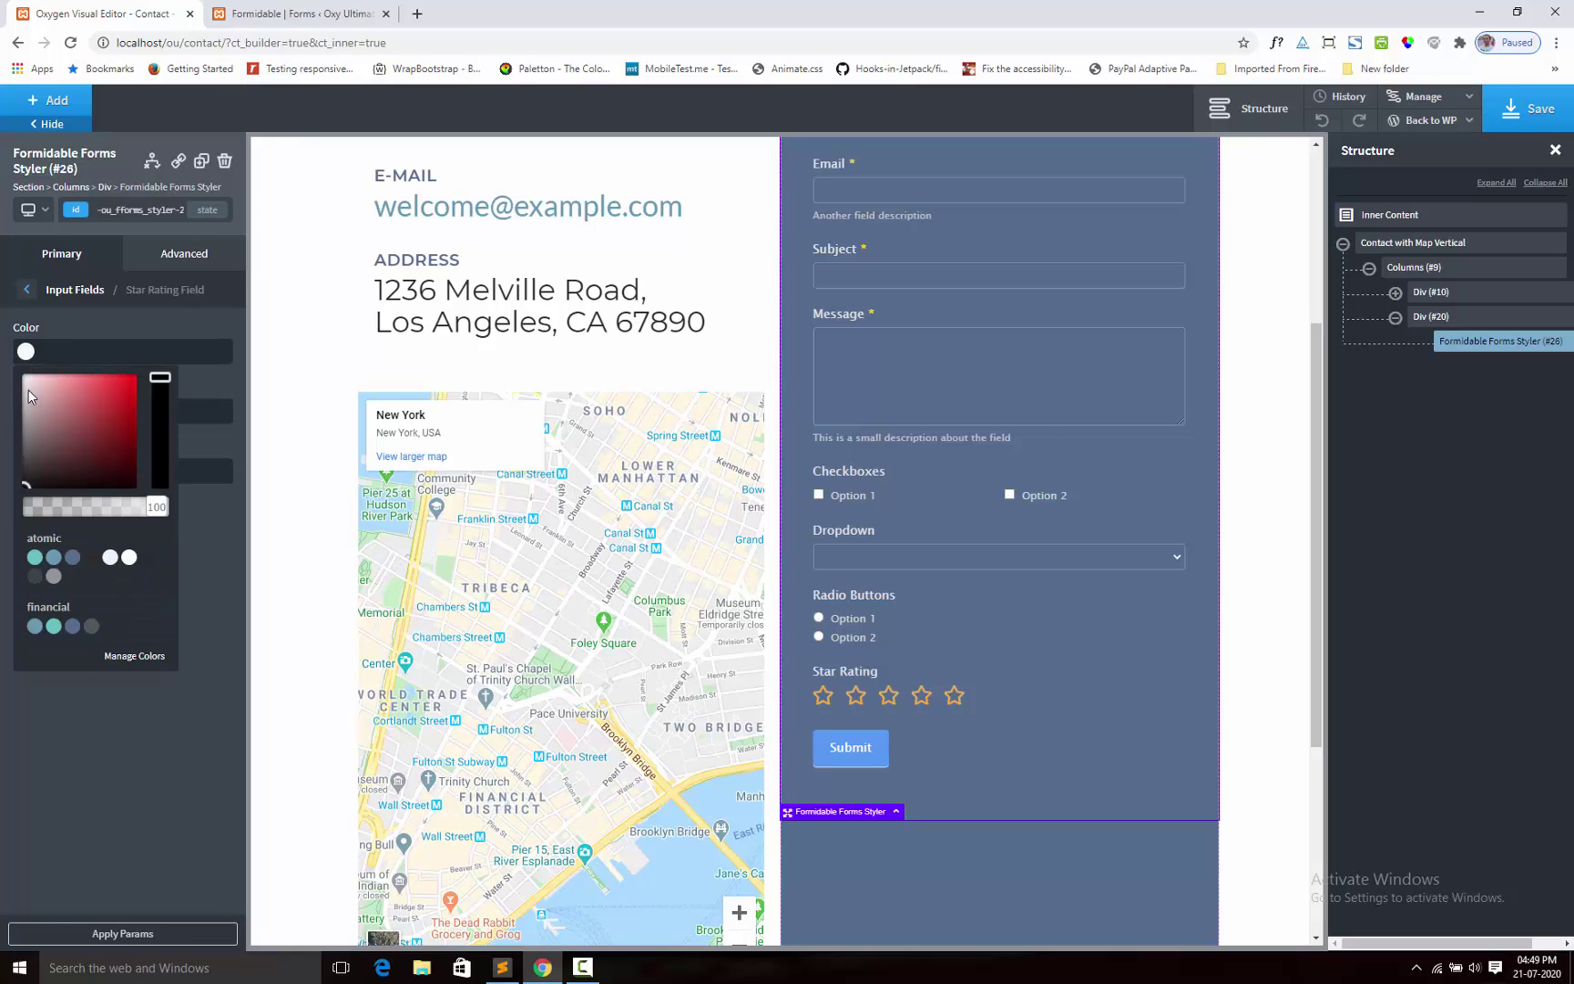
click(23, 387)
drag(23, 390, 23, 405)
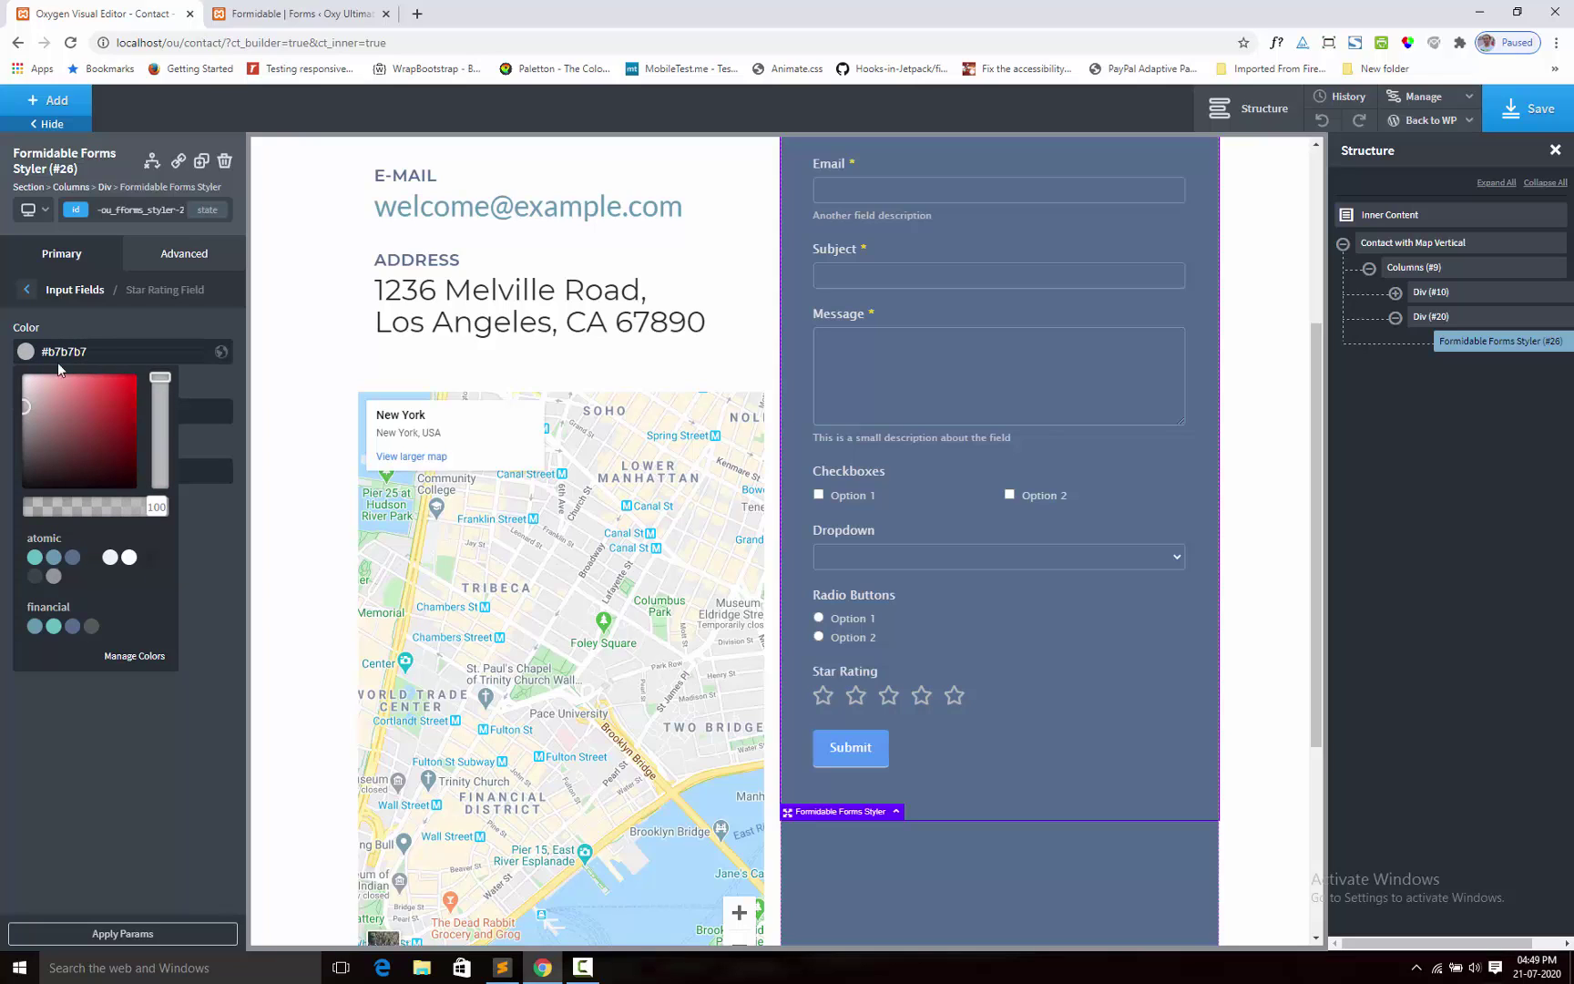
click(96, 321)
Step: Set the star rating's hover color to #f47c7c and its active color to #ef1717, and try the stars in the form
click(59, 417)
click(74, 436)
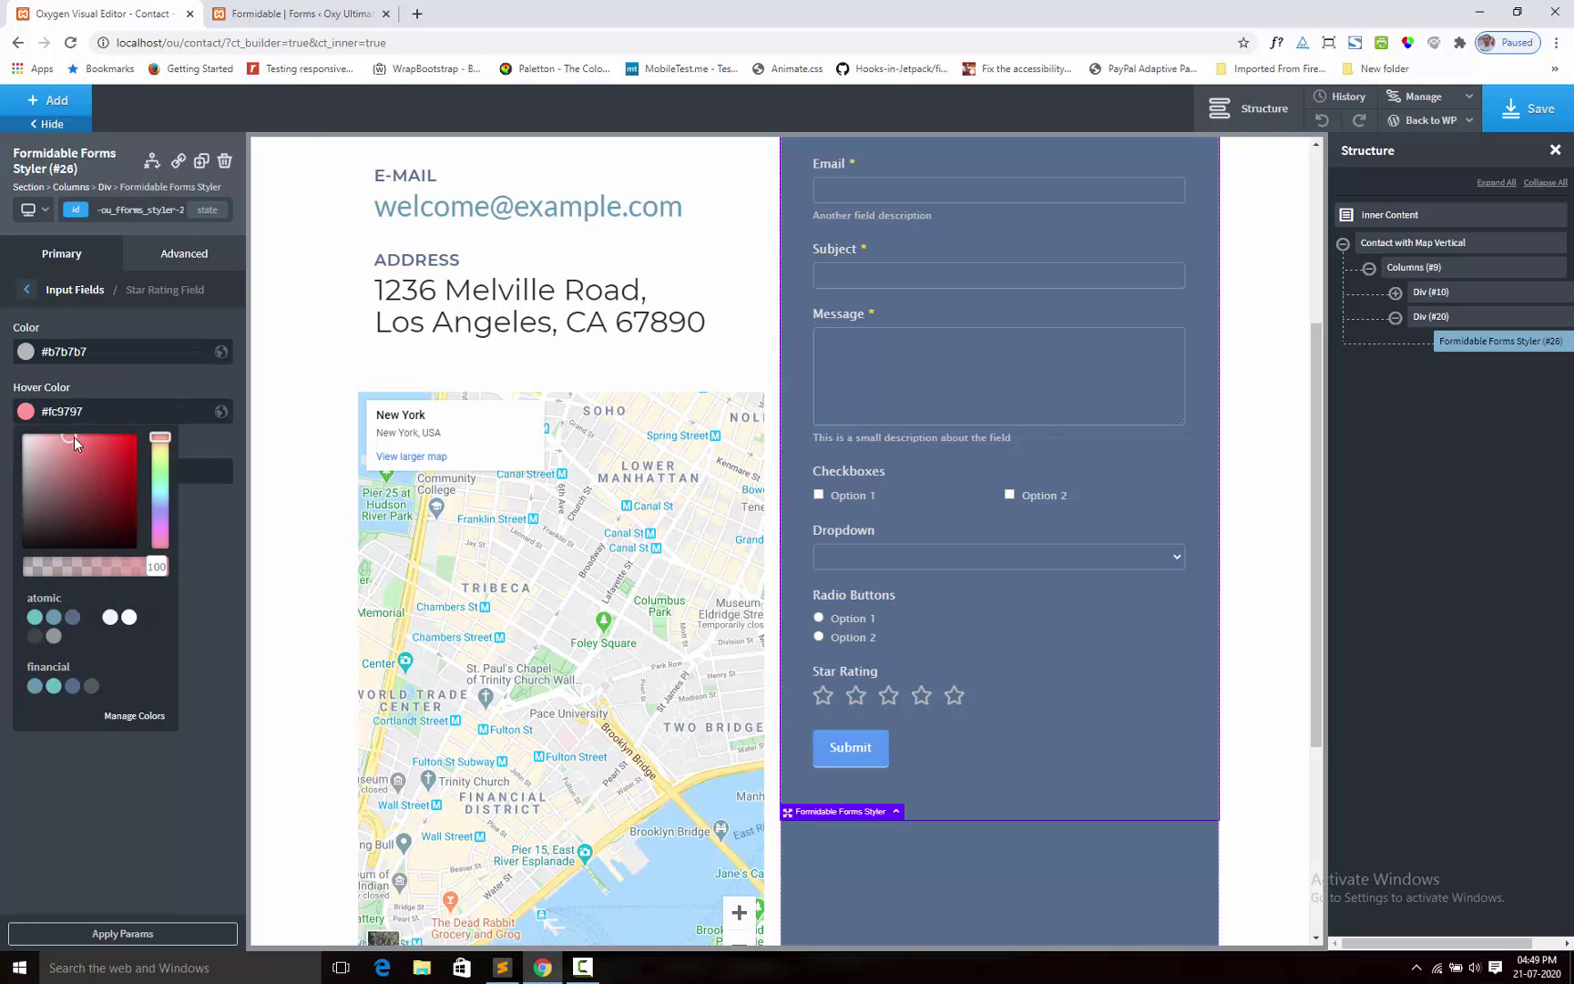
click(70, 411)
click(28, 471)
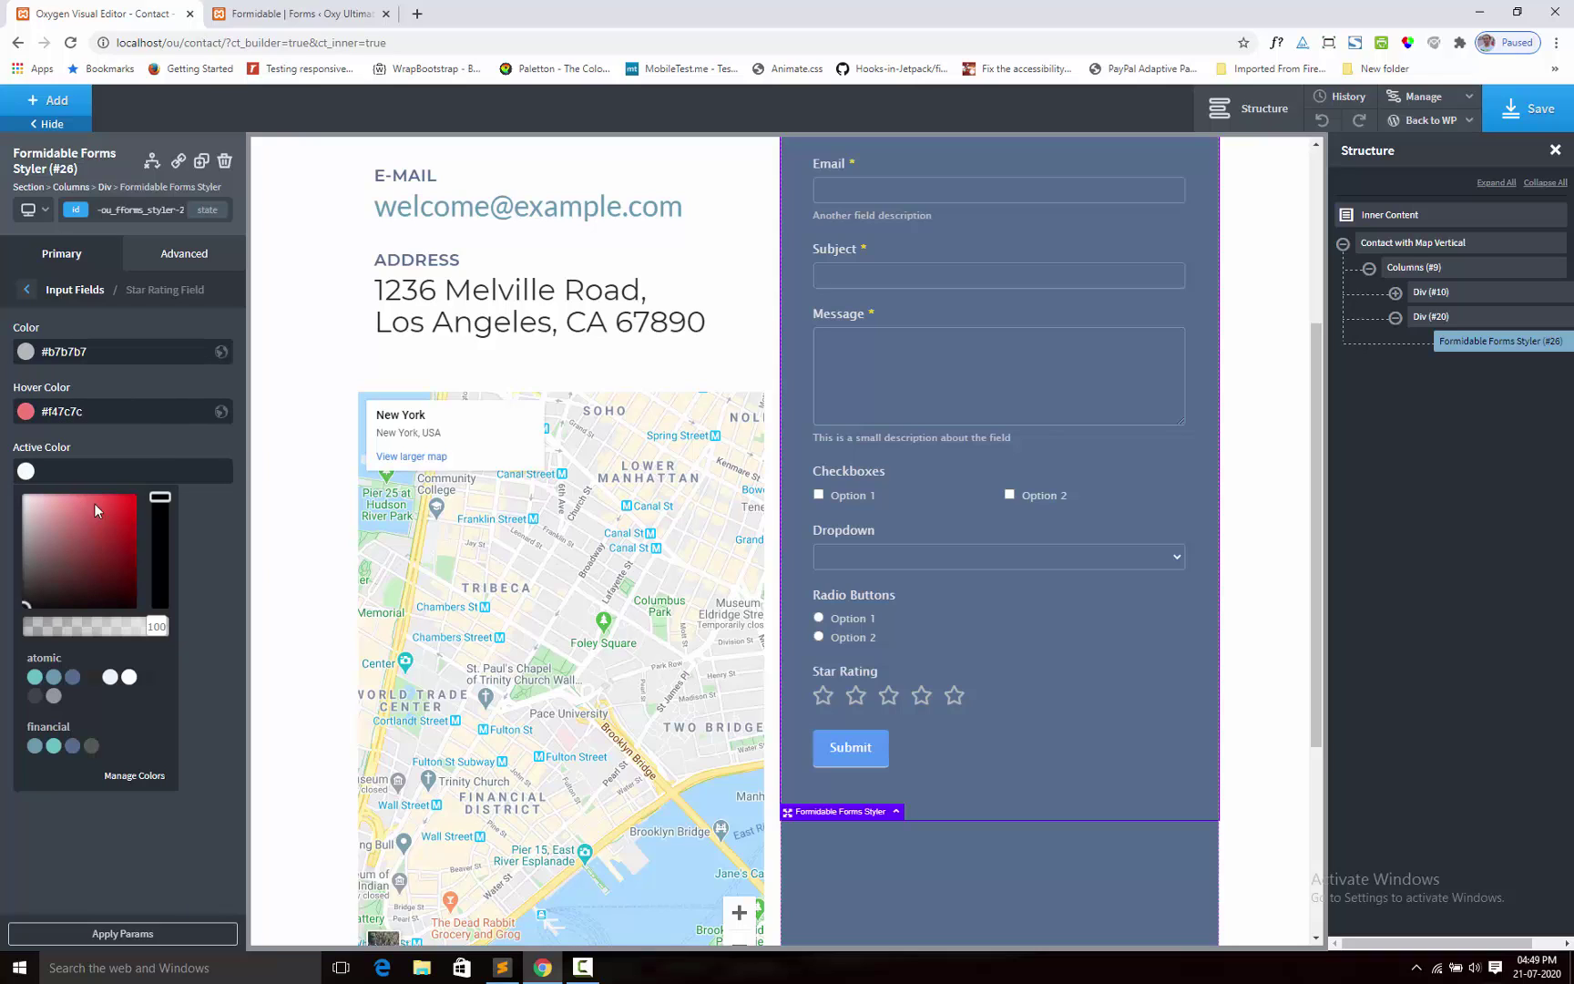
click(125, 501)
click(166, 386)
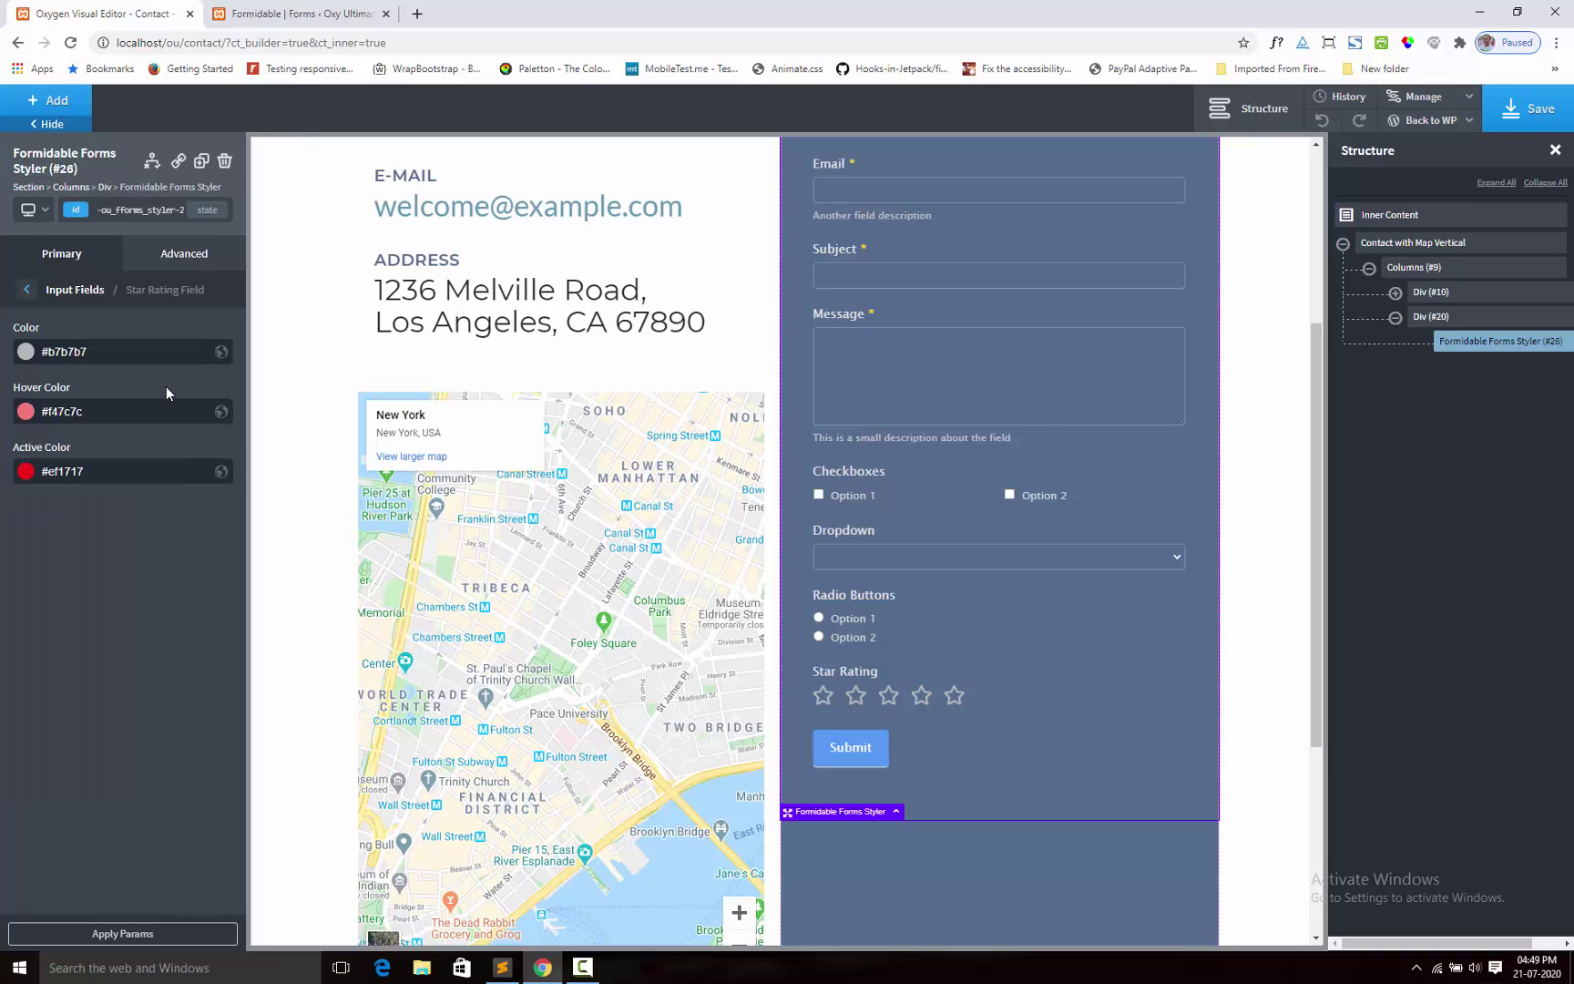
click(921, 699)
Step: Center the form's submit button, trying right alignment too, and set its width to 200 px
click(52, 290)
click(52, 291)
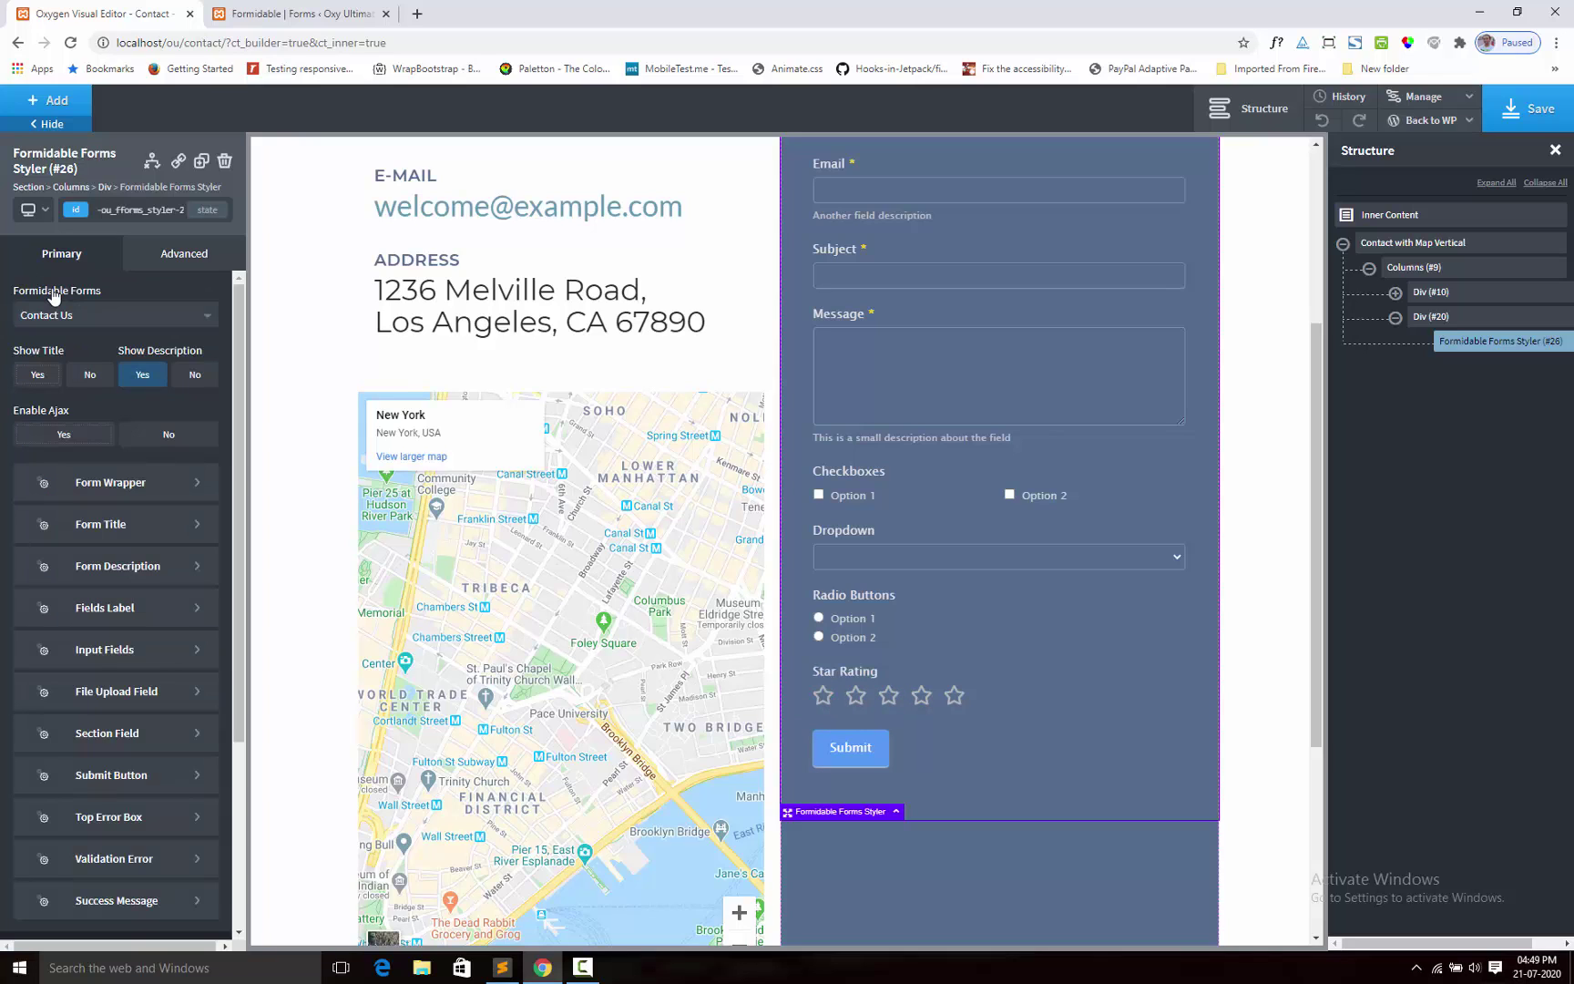
scroll(127, 573, down, 2)
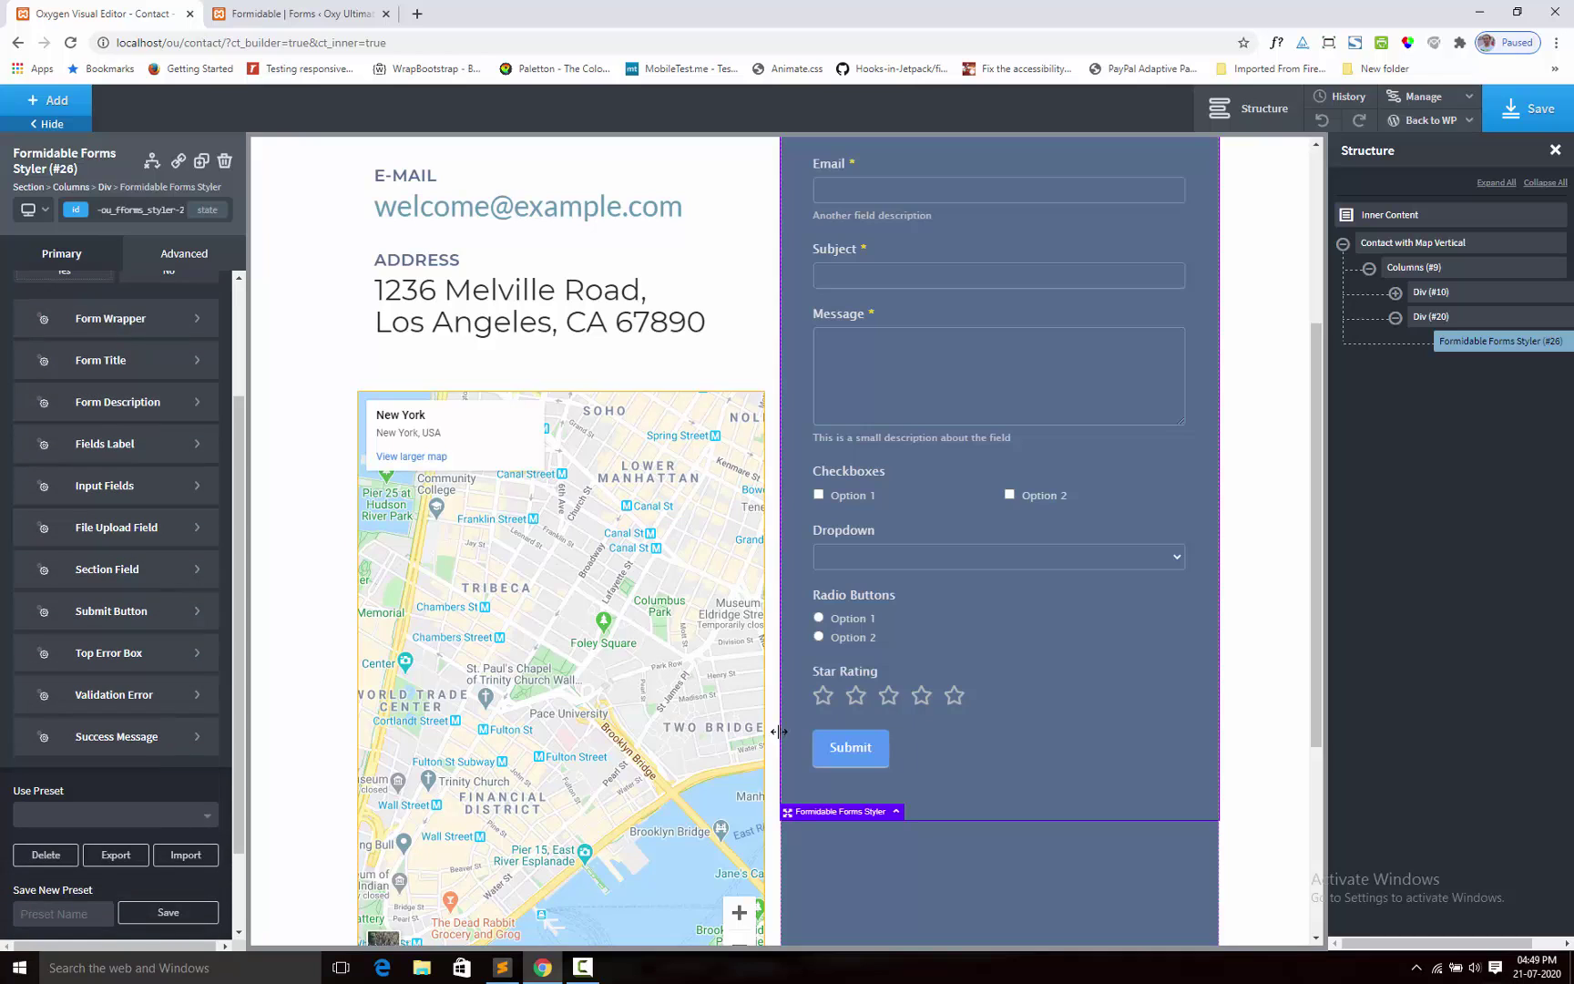
click(50, 616)
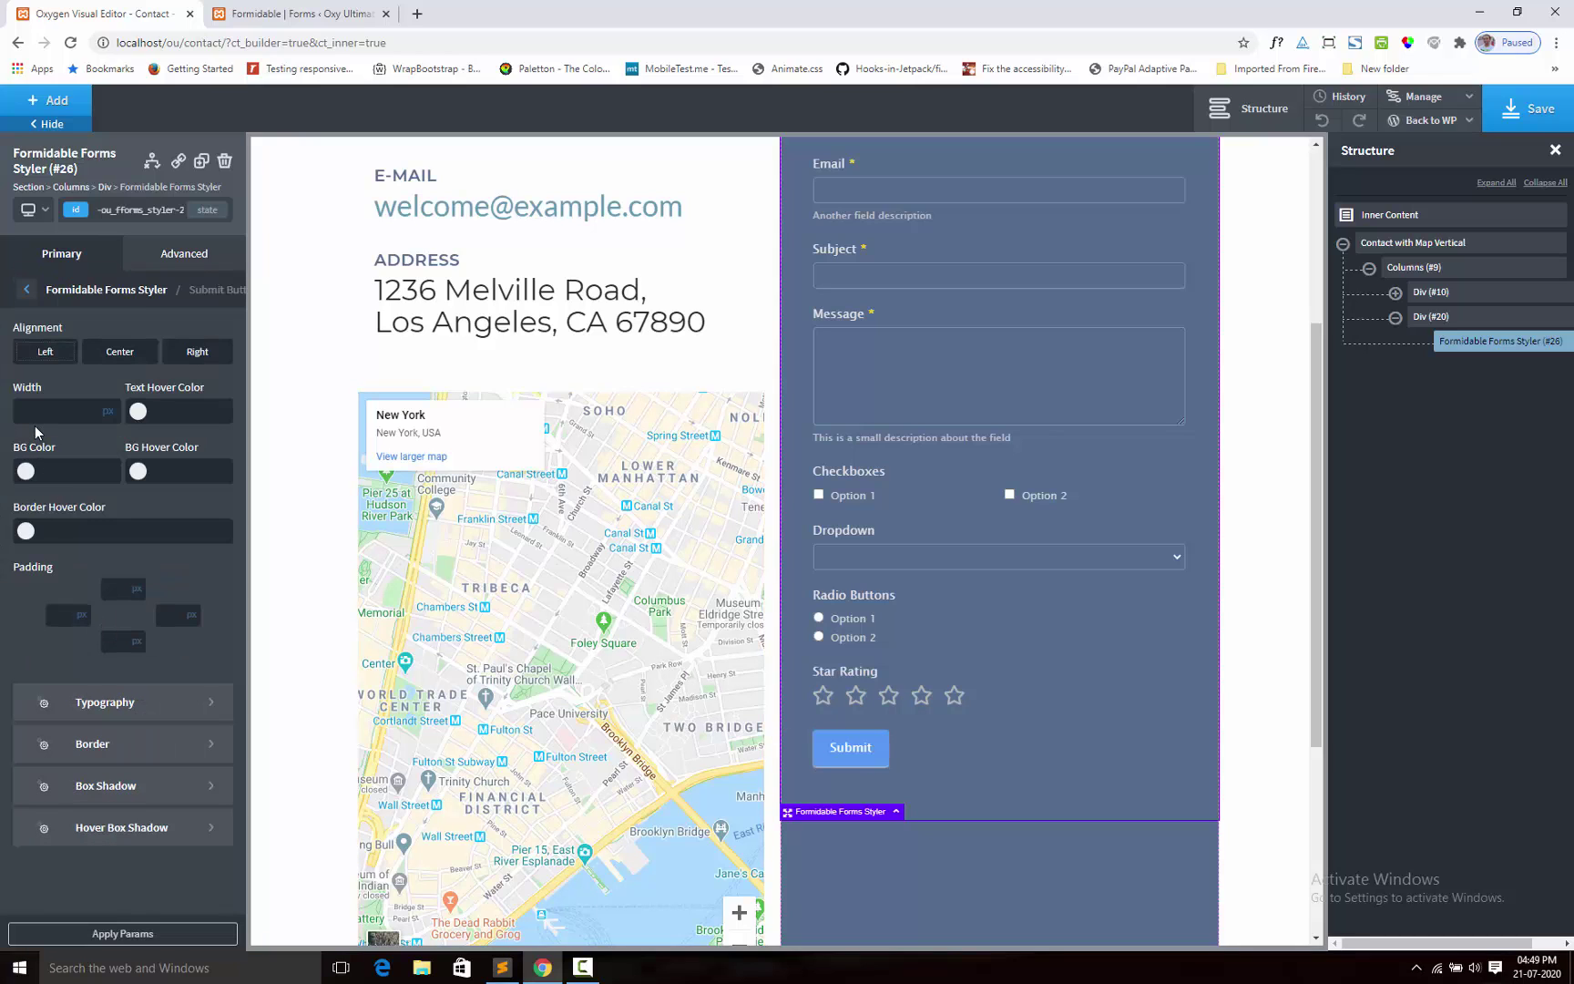
click(113, 355)
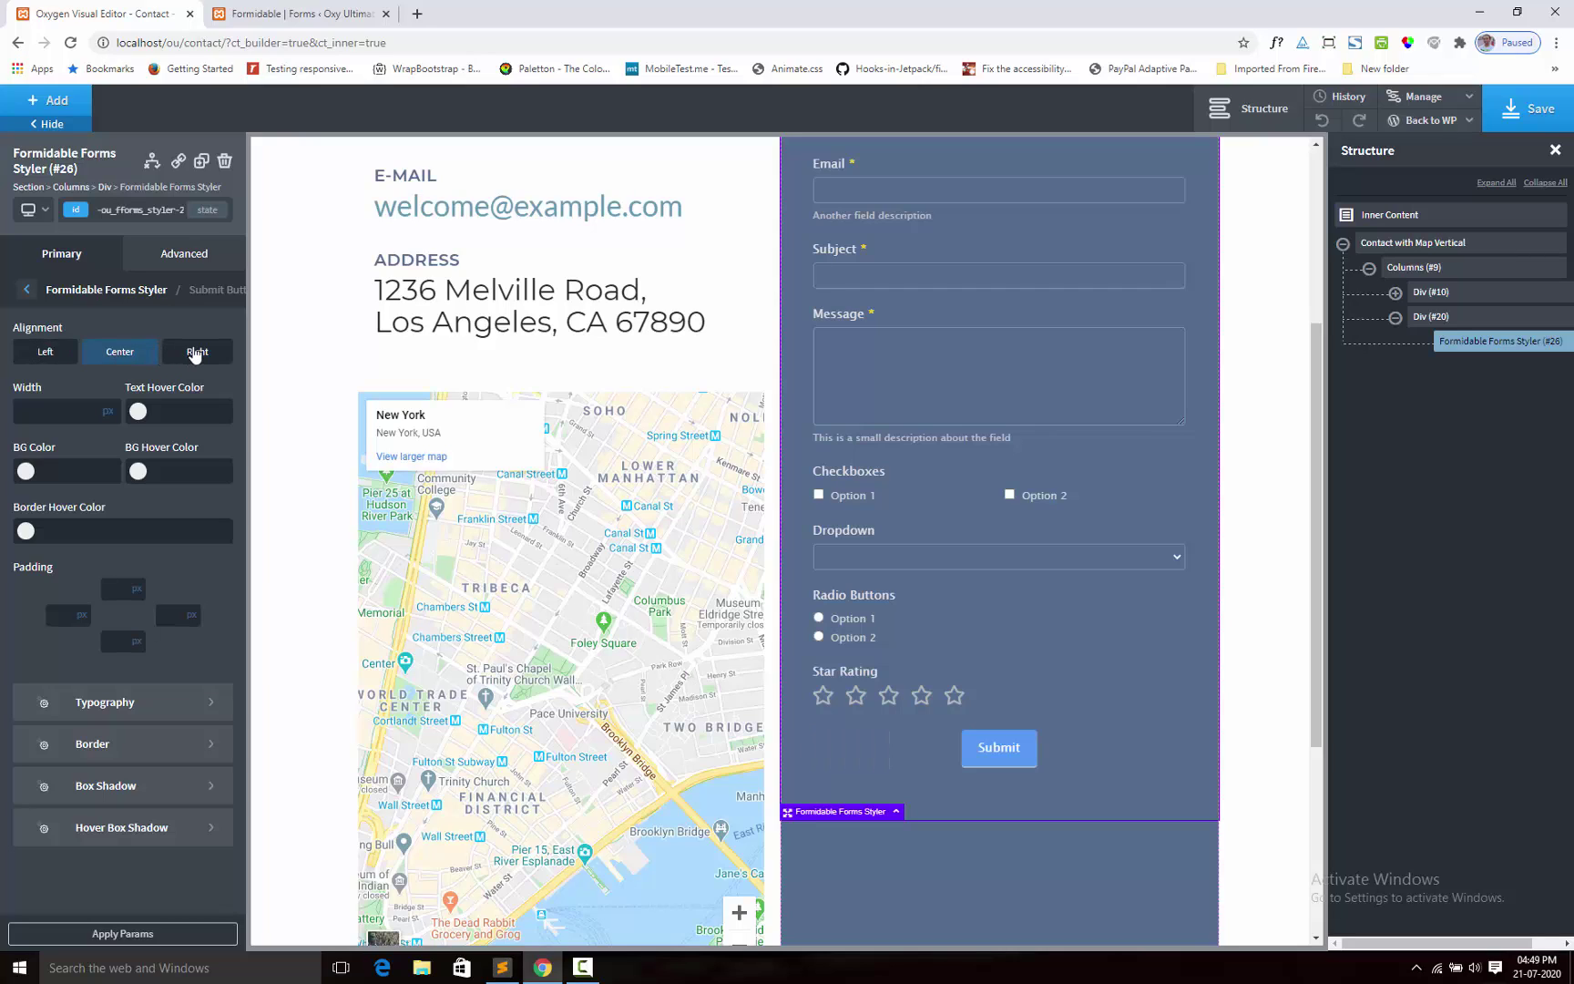
click(194, 353)
click(117, 353)
click(71, 408)
text(200)
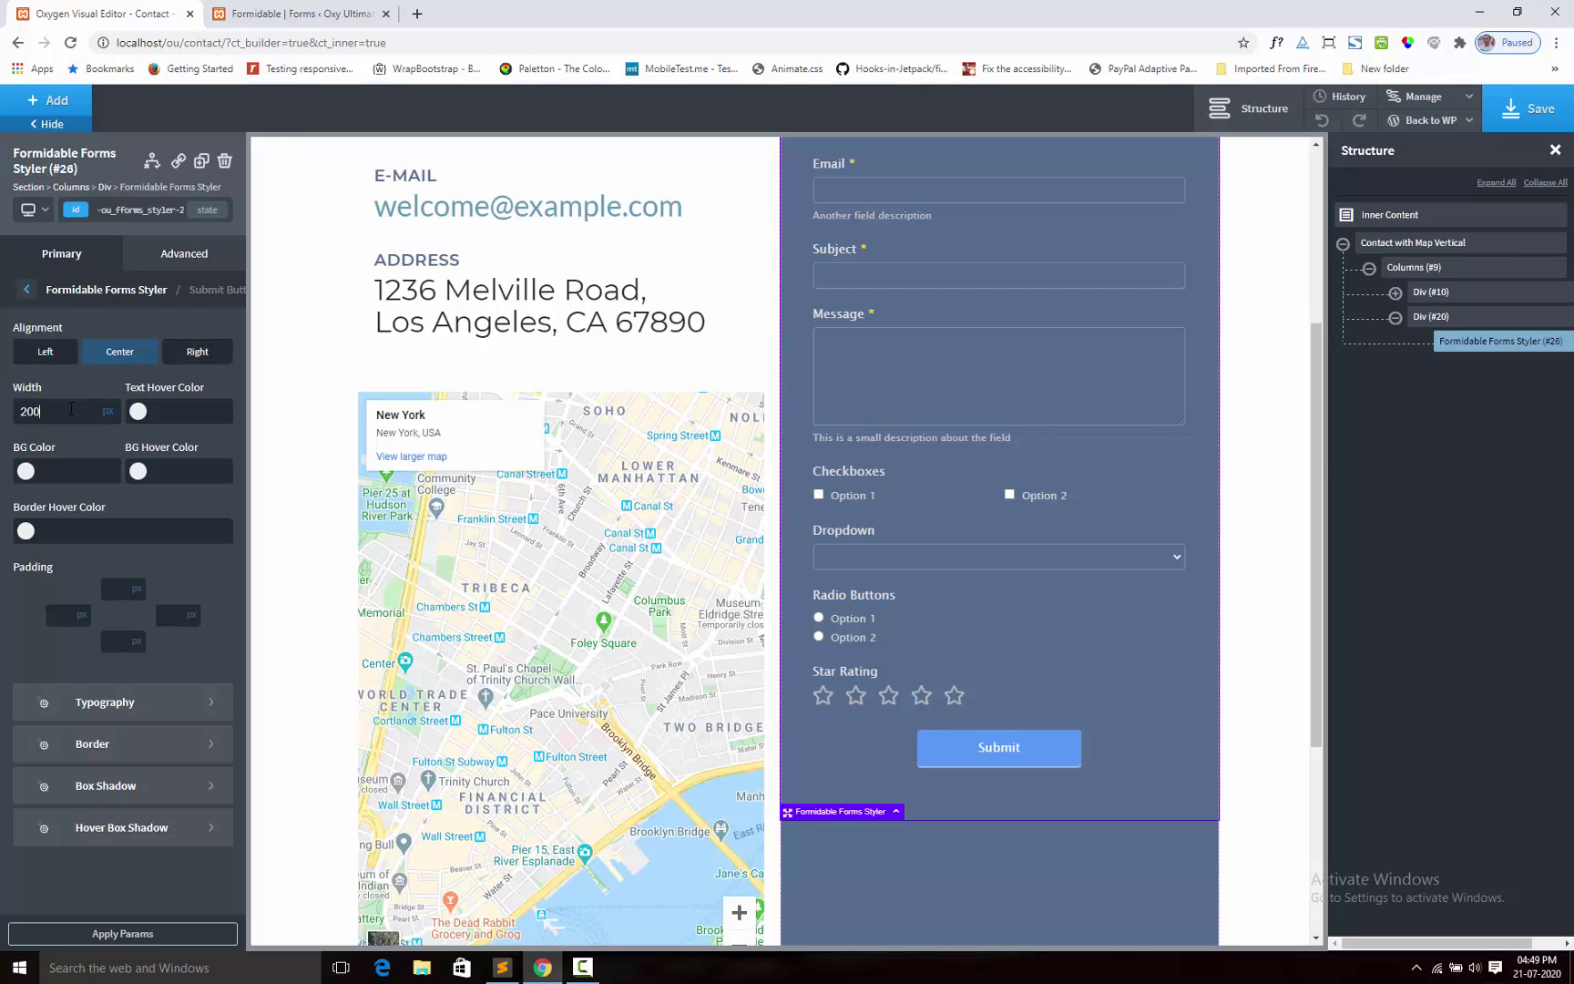
Step: Try red #e82020 as the submit button's background color, and switch it to the atomic palette's slate blue
click(25, 471)
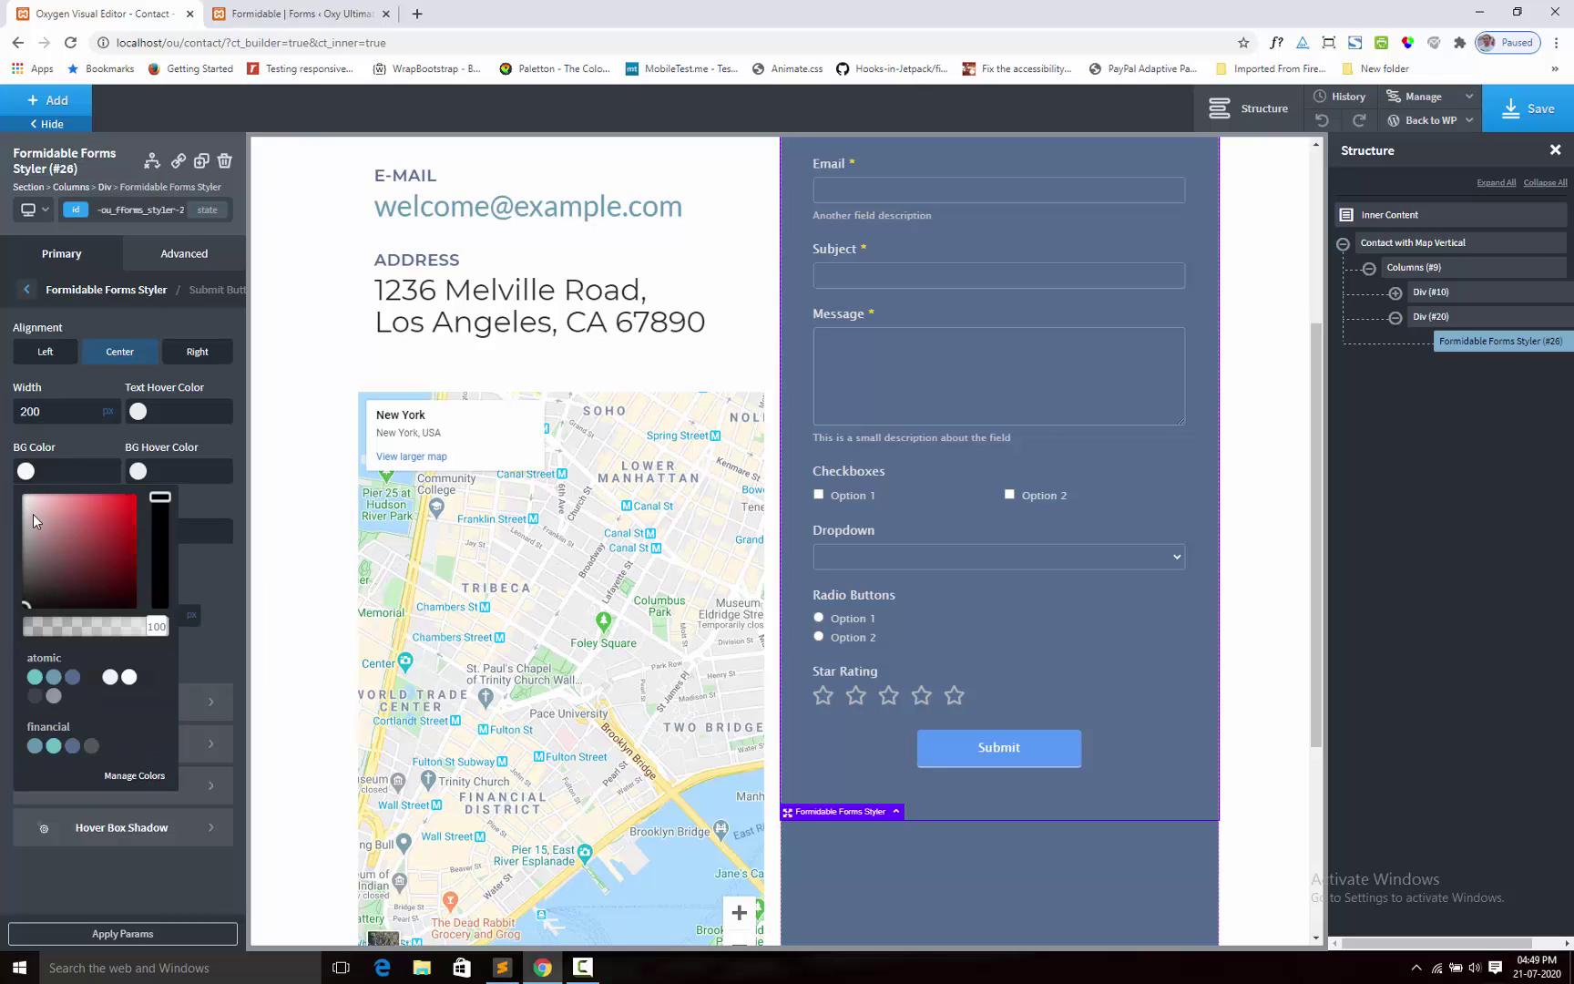
click(114, 513)
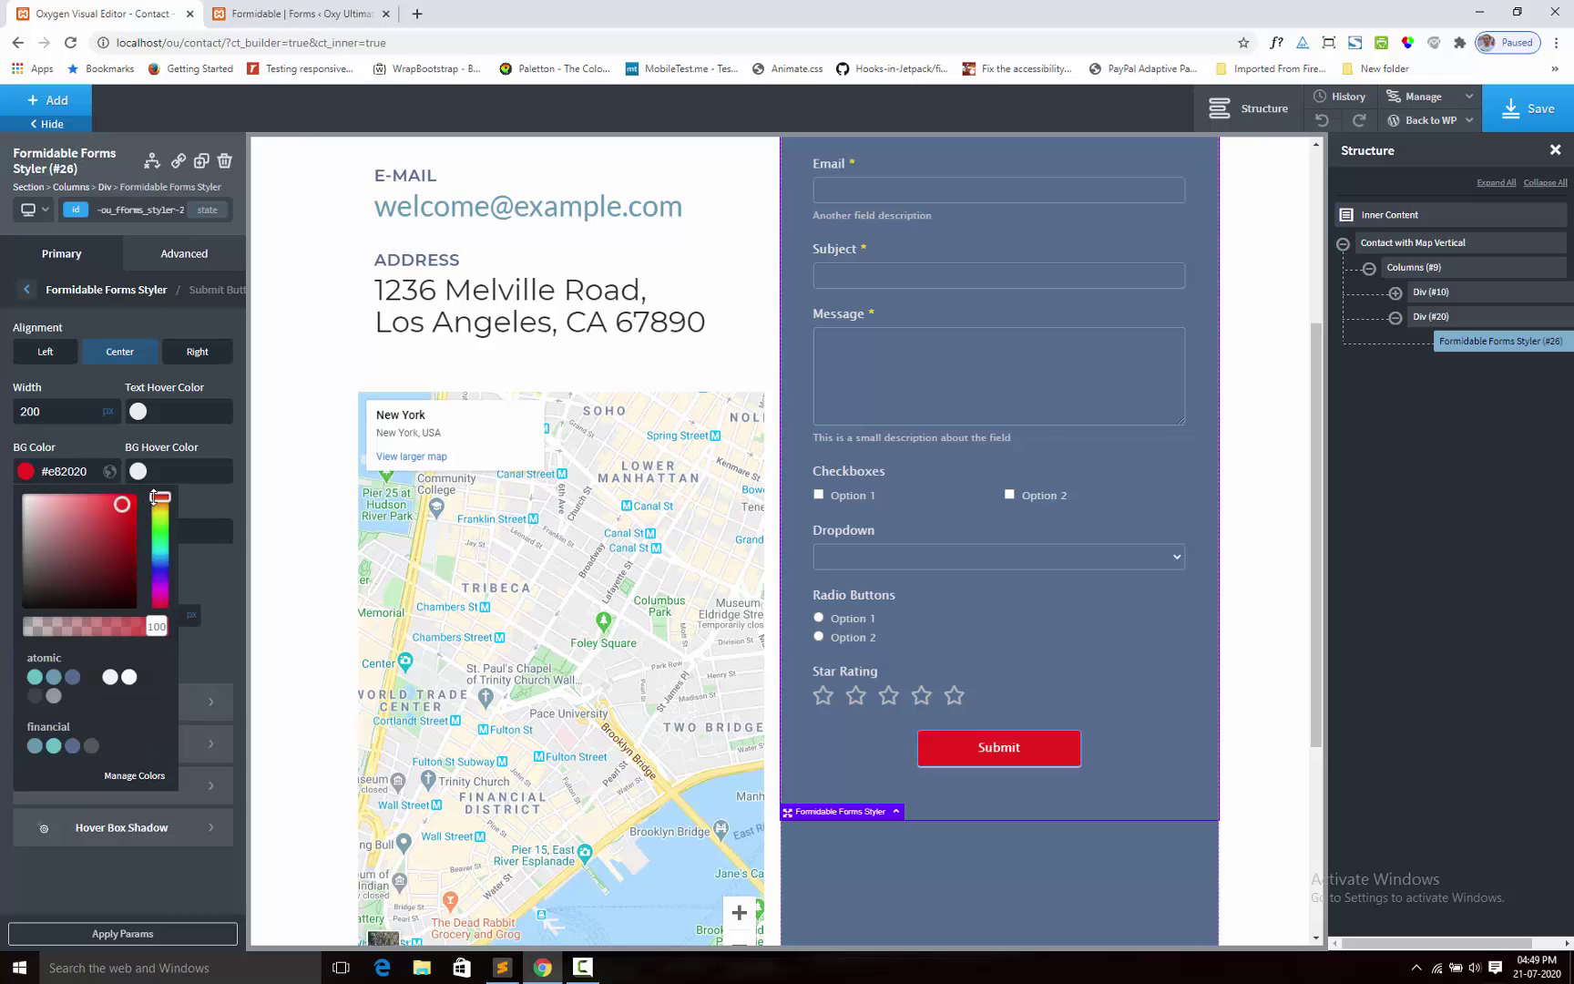
click(155, 536)
click(155, 538)
click(72, 676)
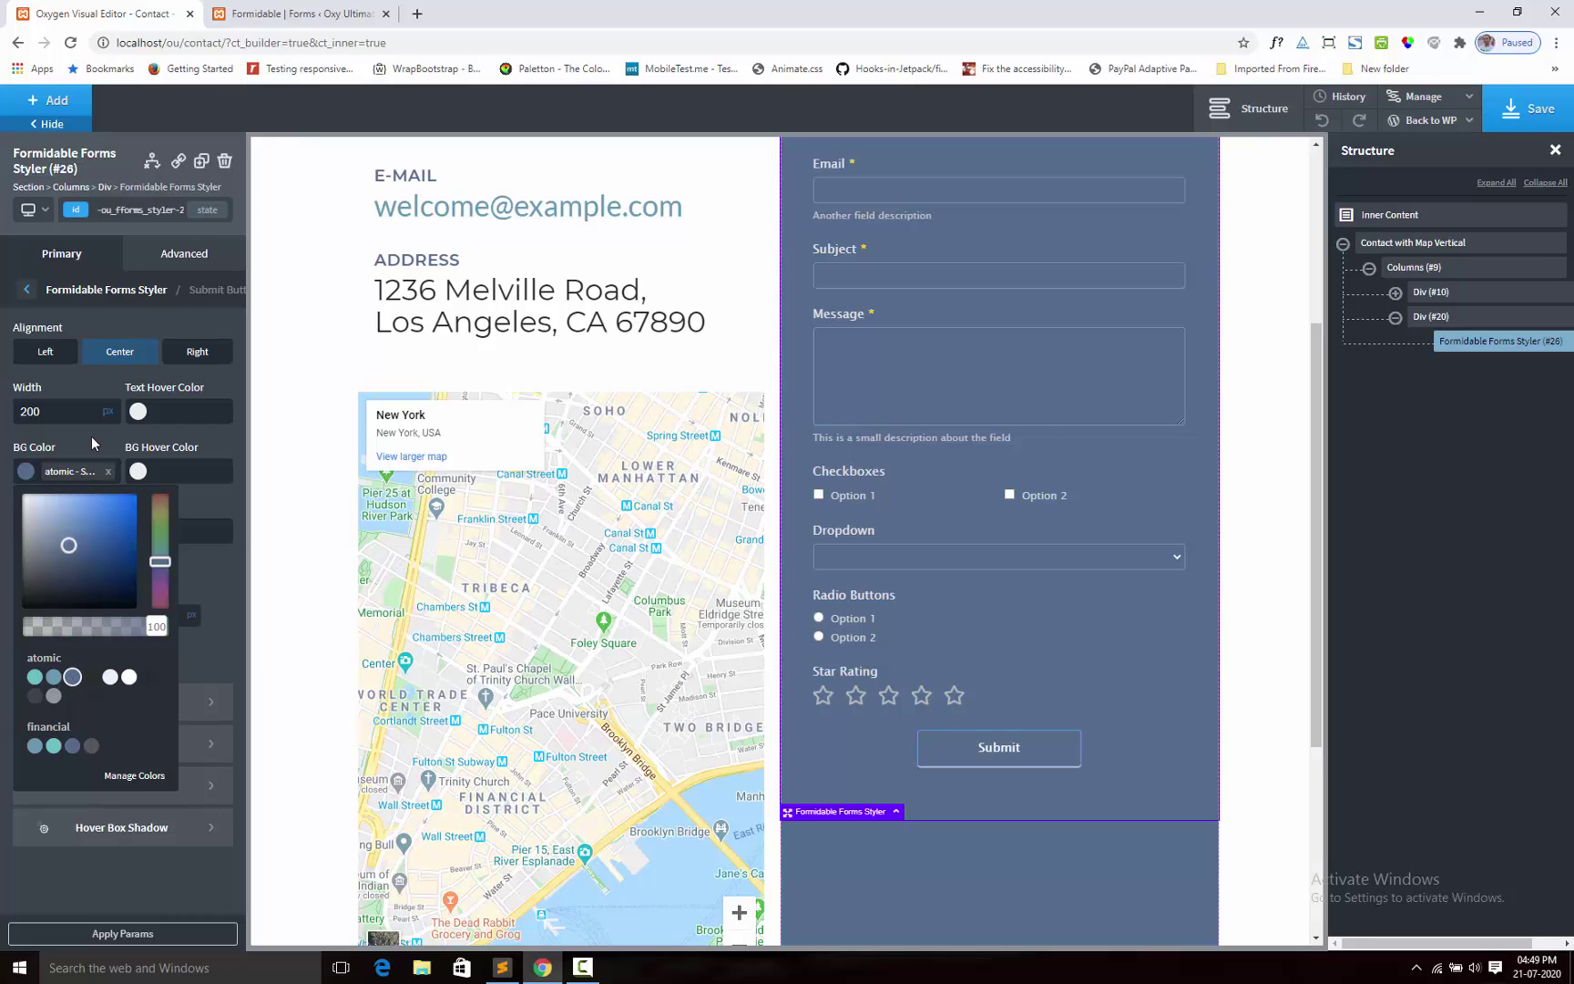
click(91, 468)
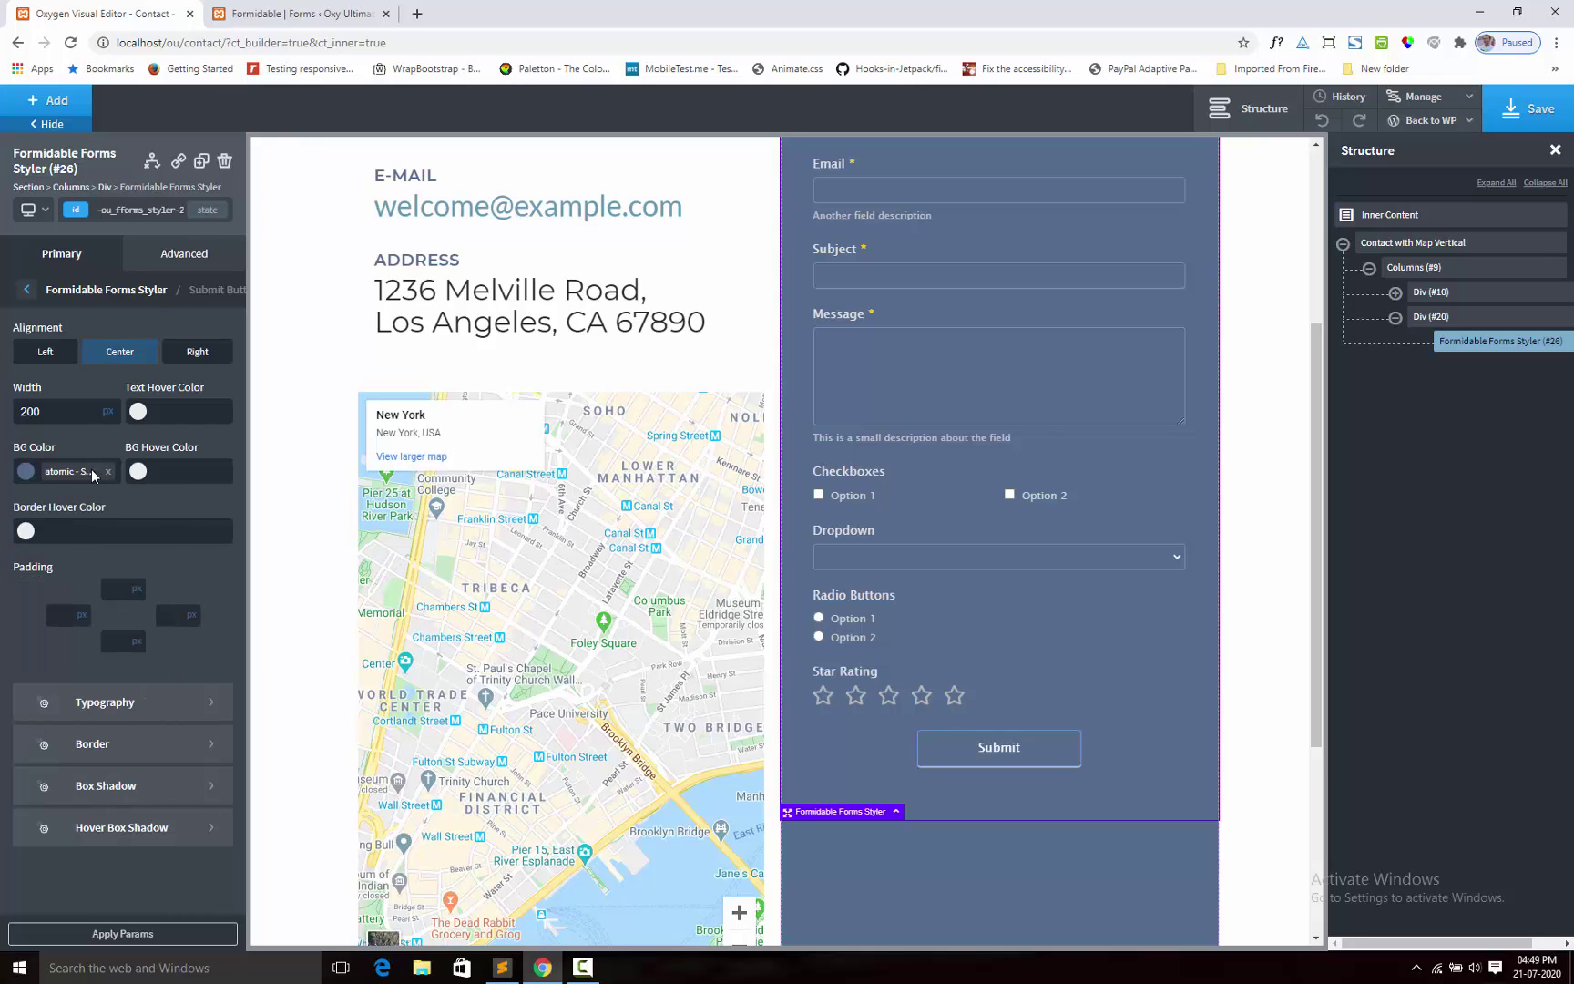
Step: Set the submit button's background hover color to the atomic palette's dark shade at 10% opacity and its text hover color to white #ffffff
click(137, 471)
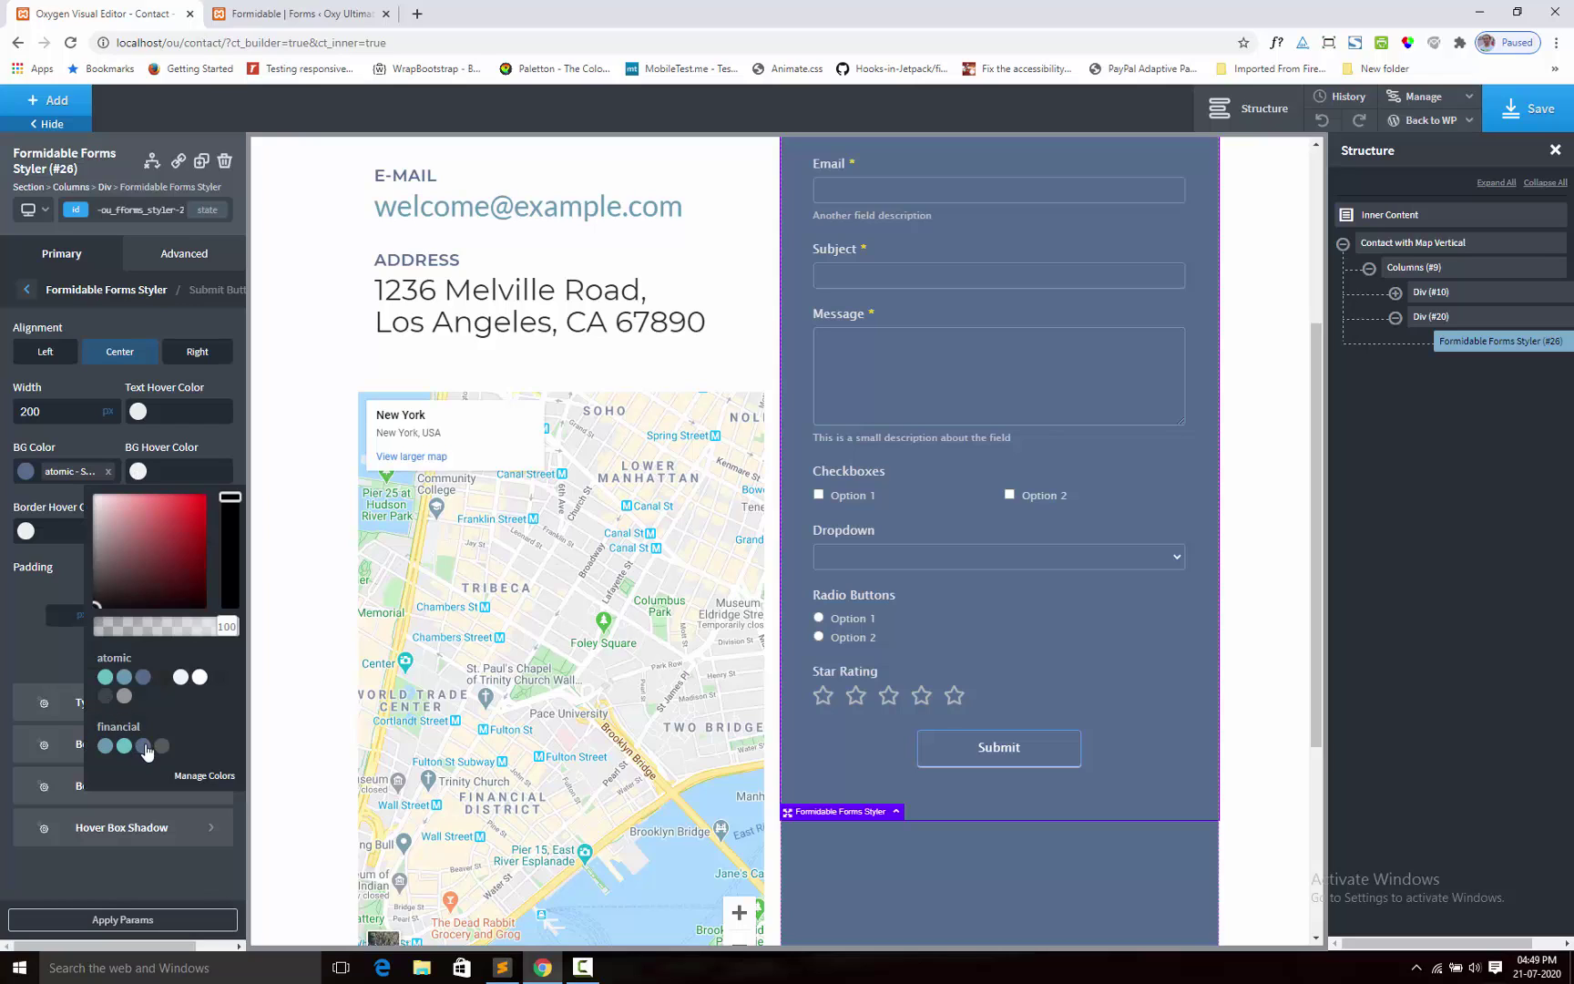
click(143, 746)
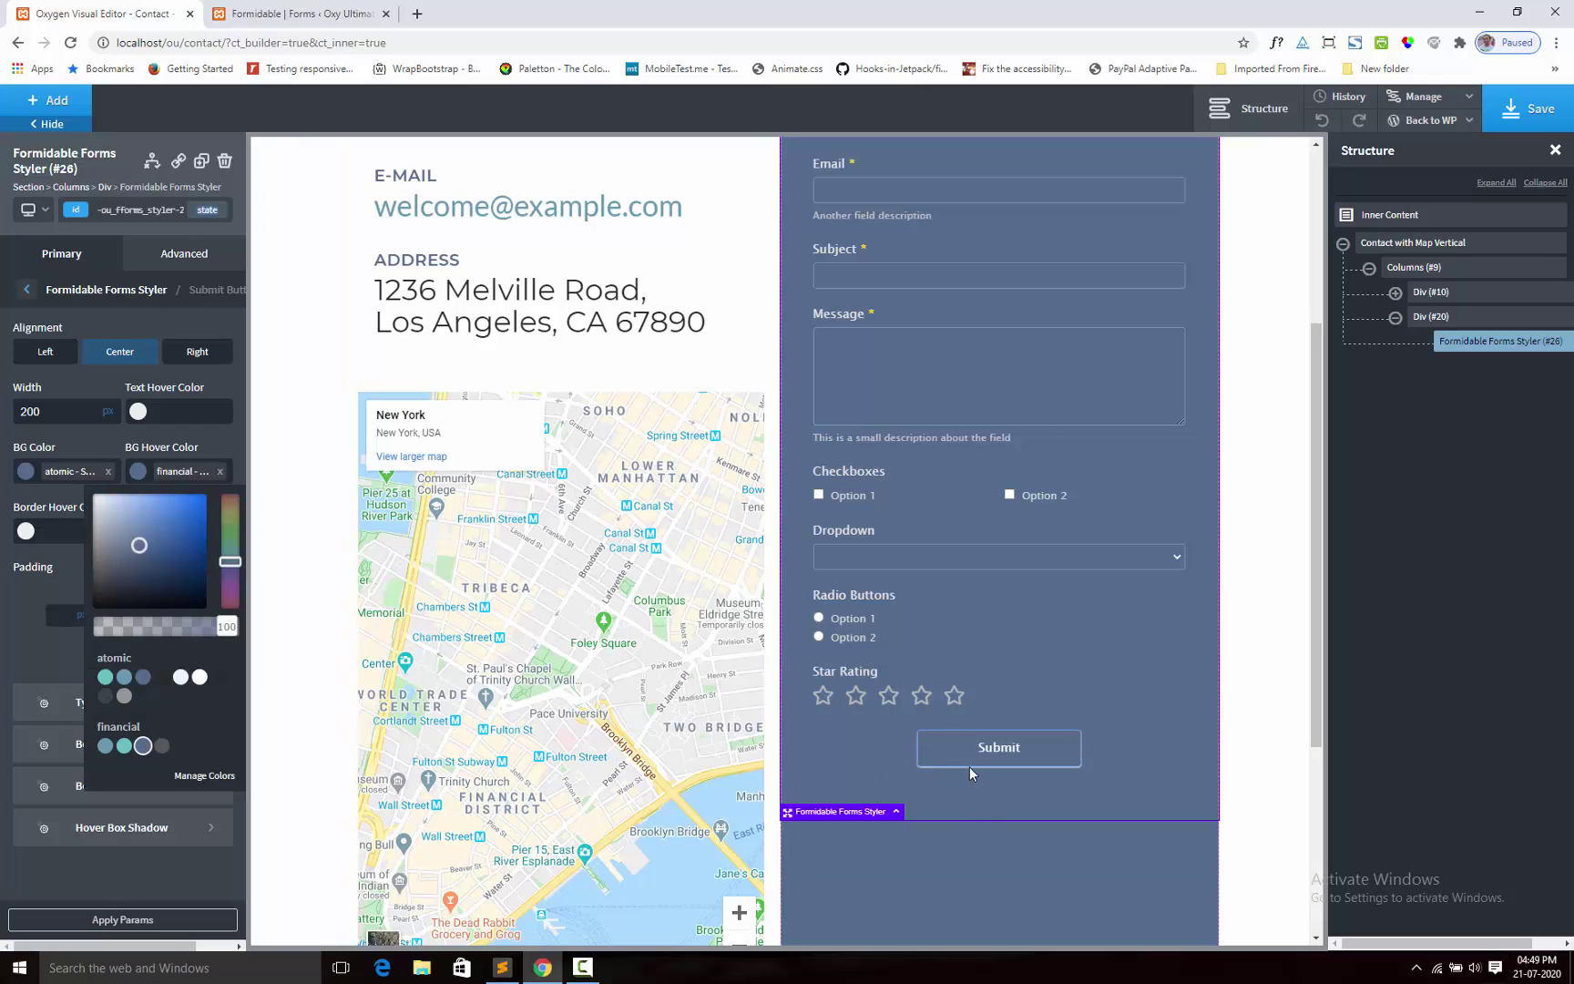
click(106, 697)
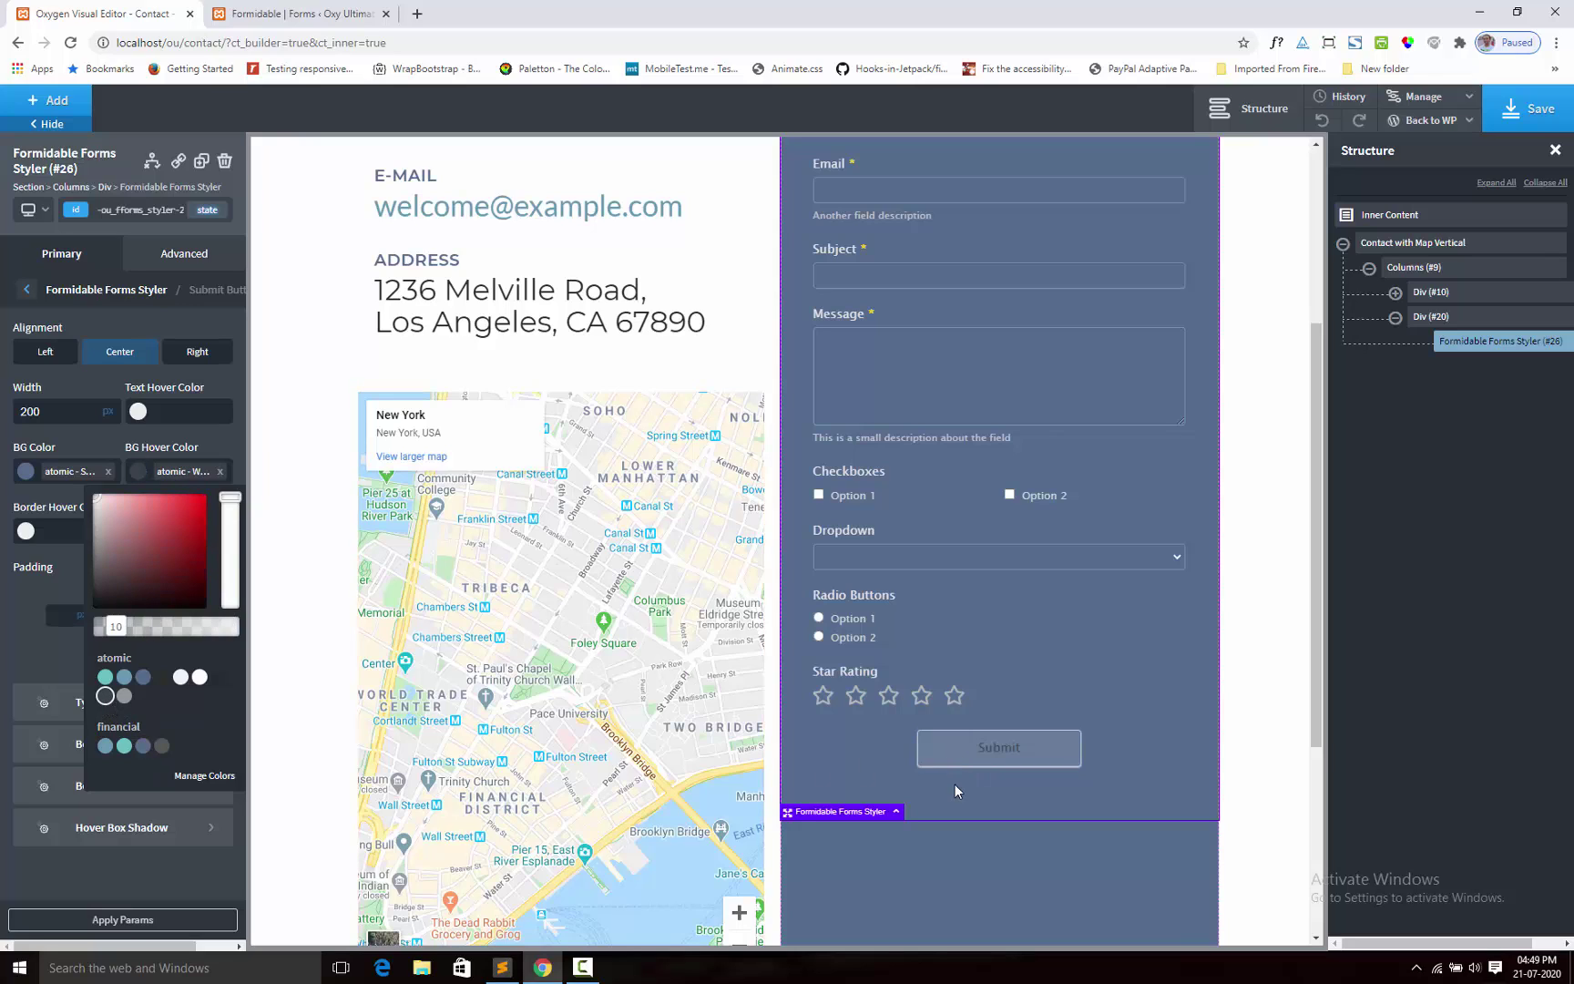
click(86, 440)
click(136, 414)
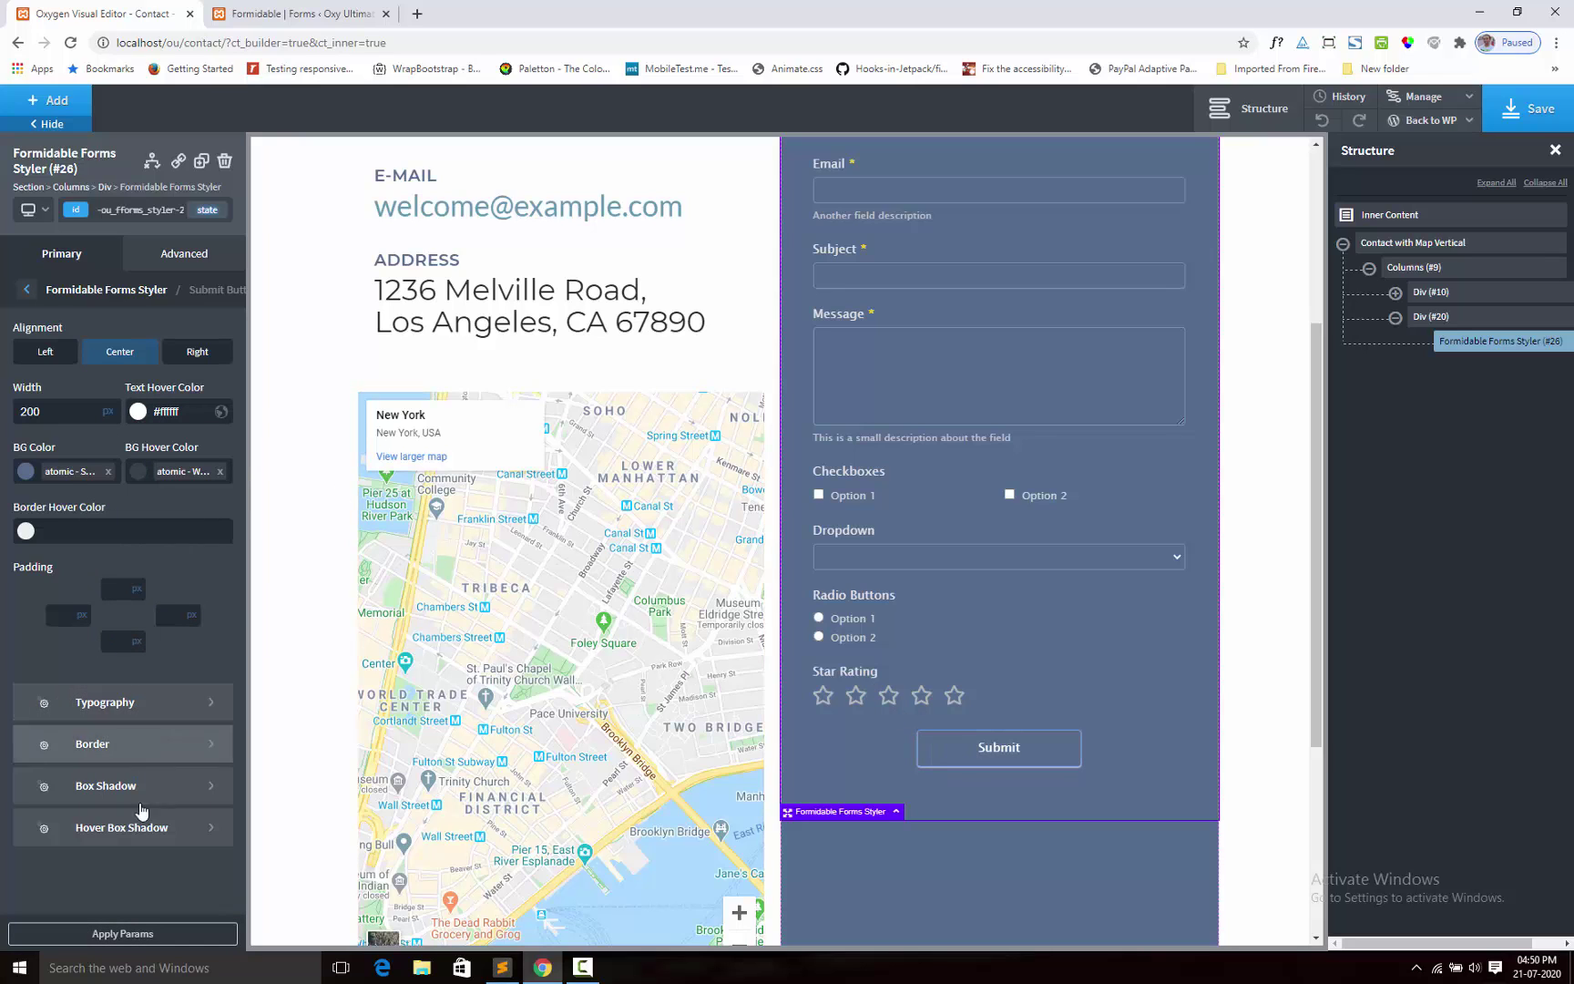
Step: Set the submit button's border style to none
click(116, 745)
click(40, 536)
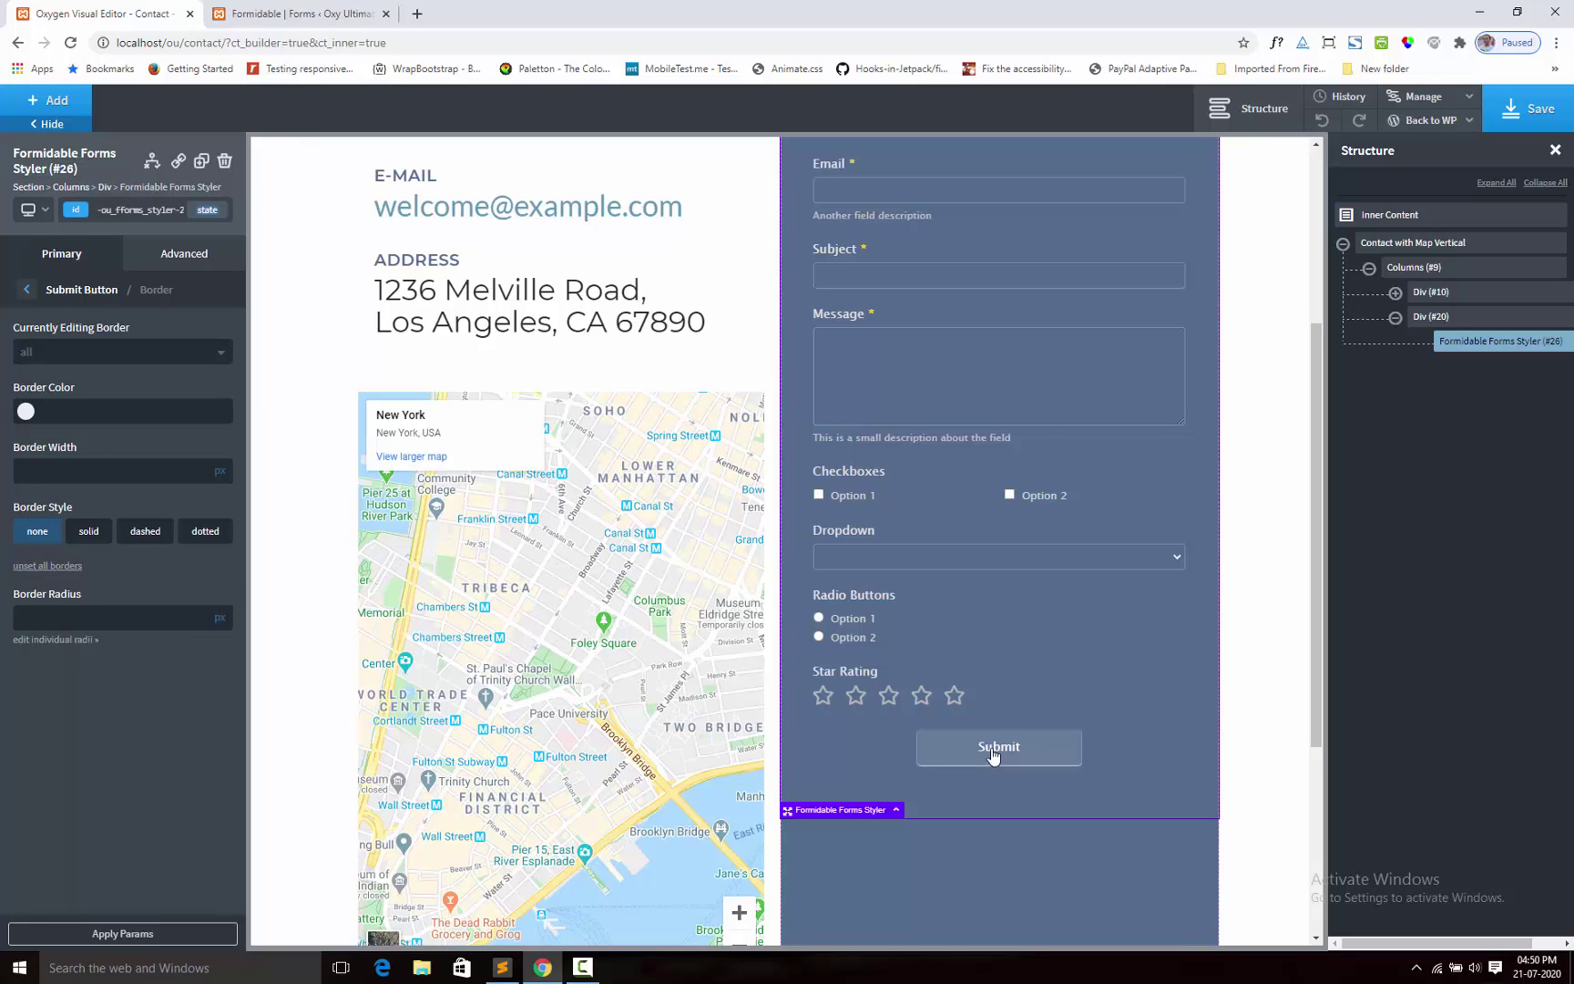
click(64, 291)
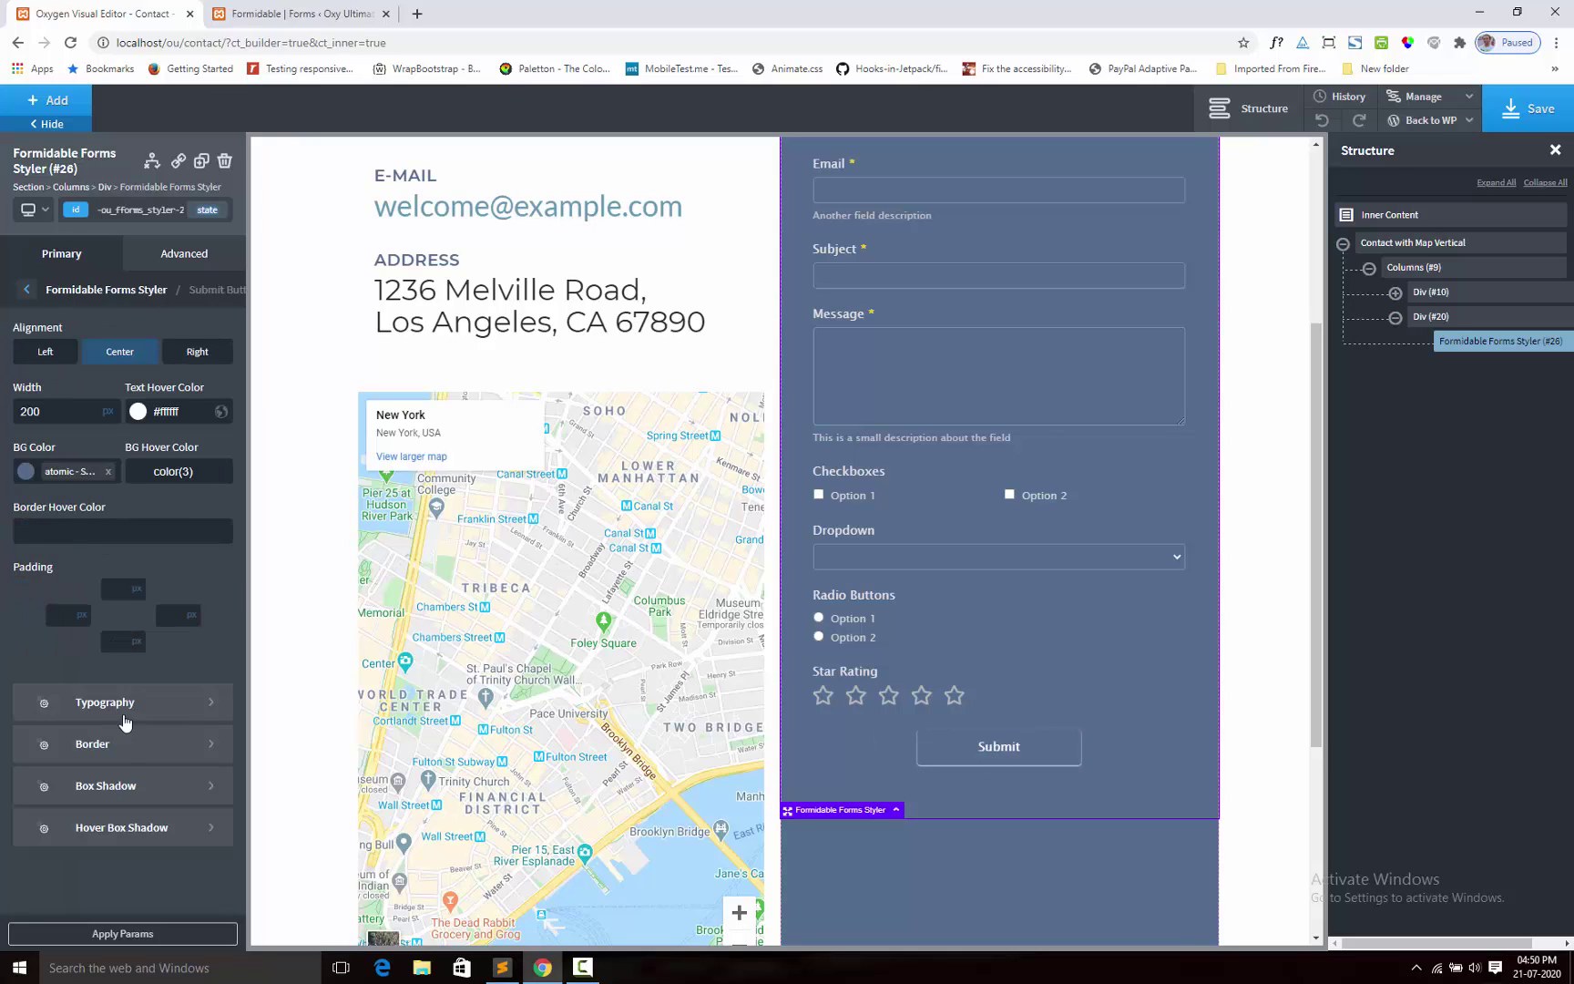
Step: Give the submit button a white #ffffff box shadow with horizontal offset, vertical offset and blur all set to 0
click(123, 789)
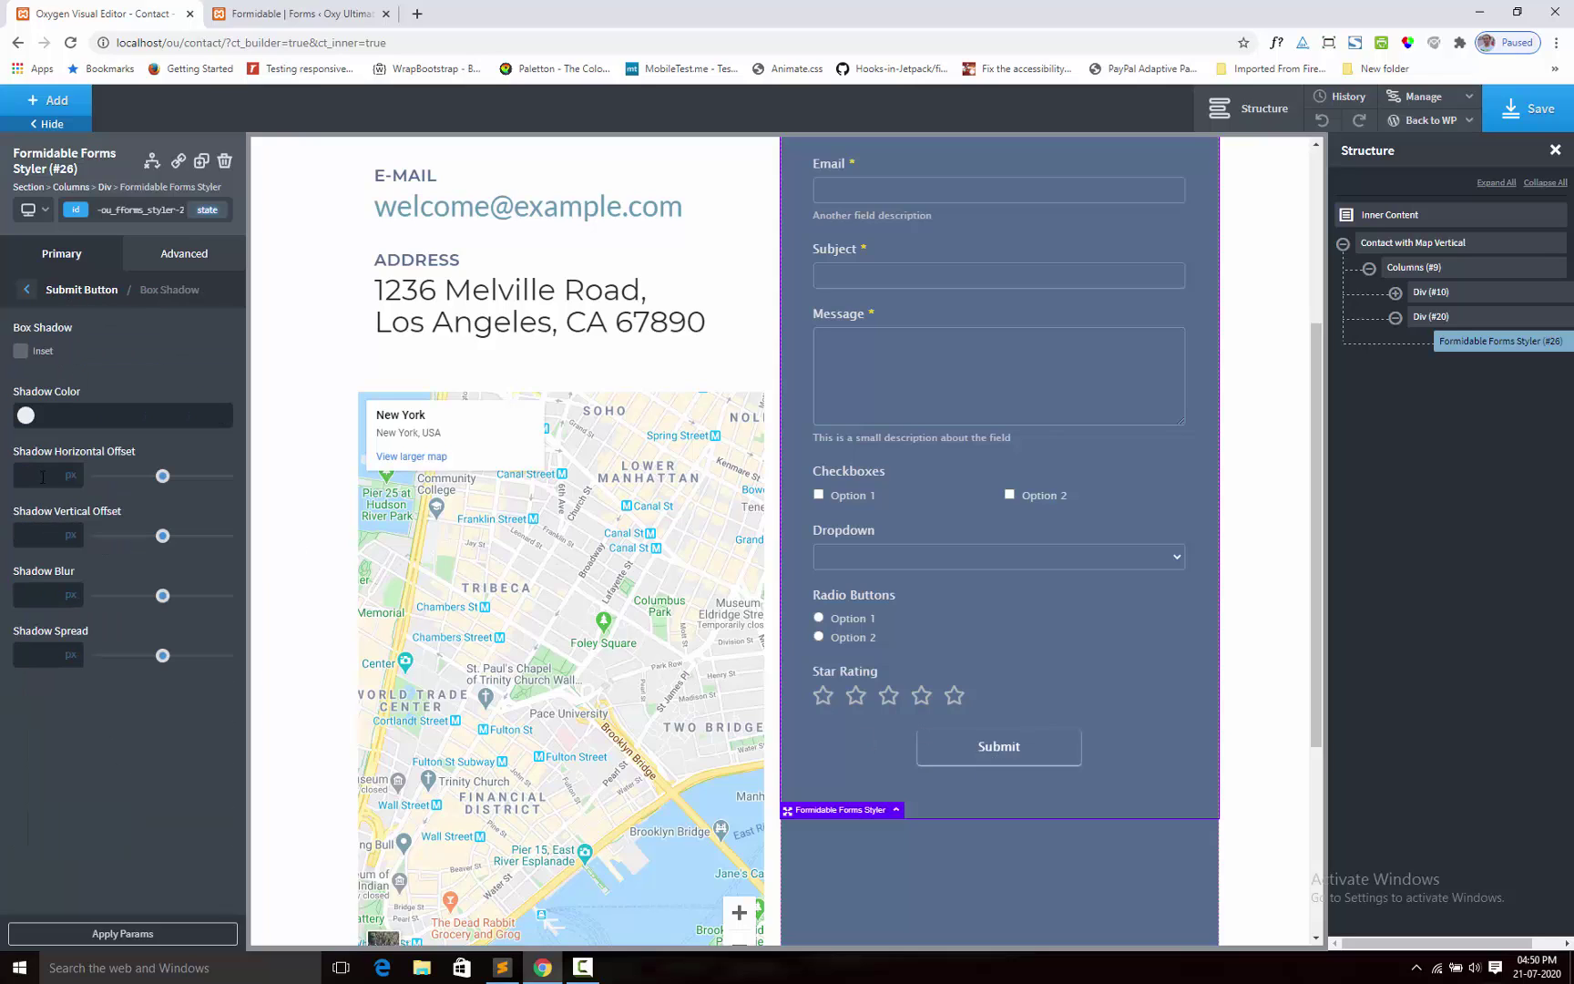
text(0)
click(39, 533)
text(0)
click(36, 597)
text(0)
click(25, 415)
click(133, 381)
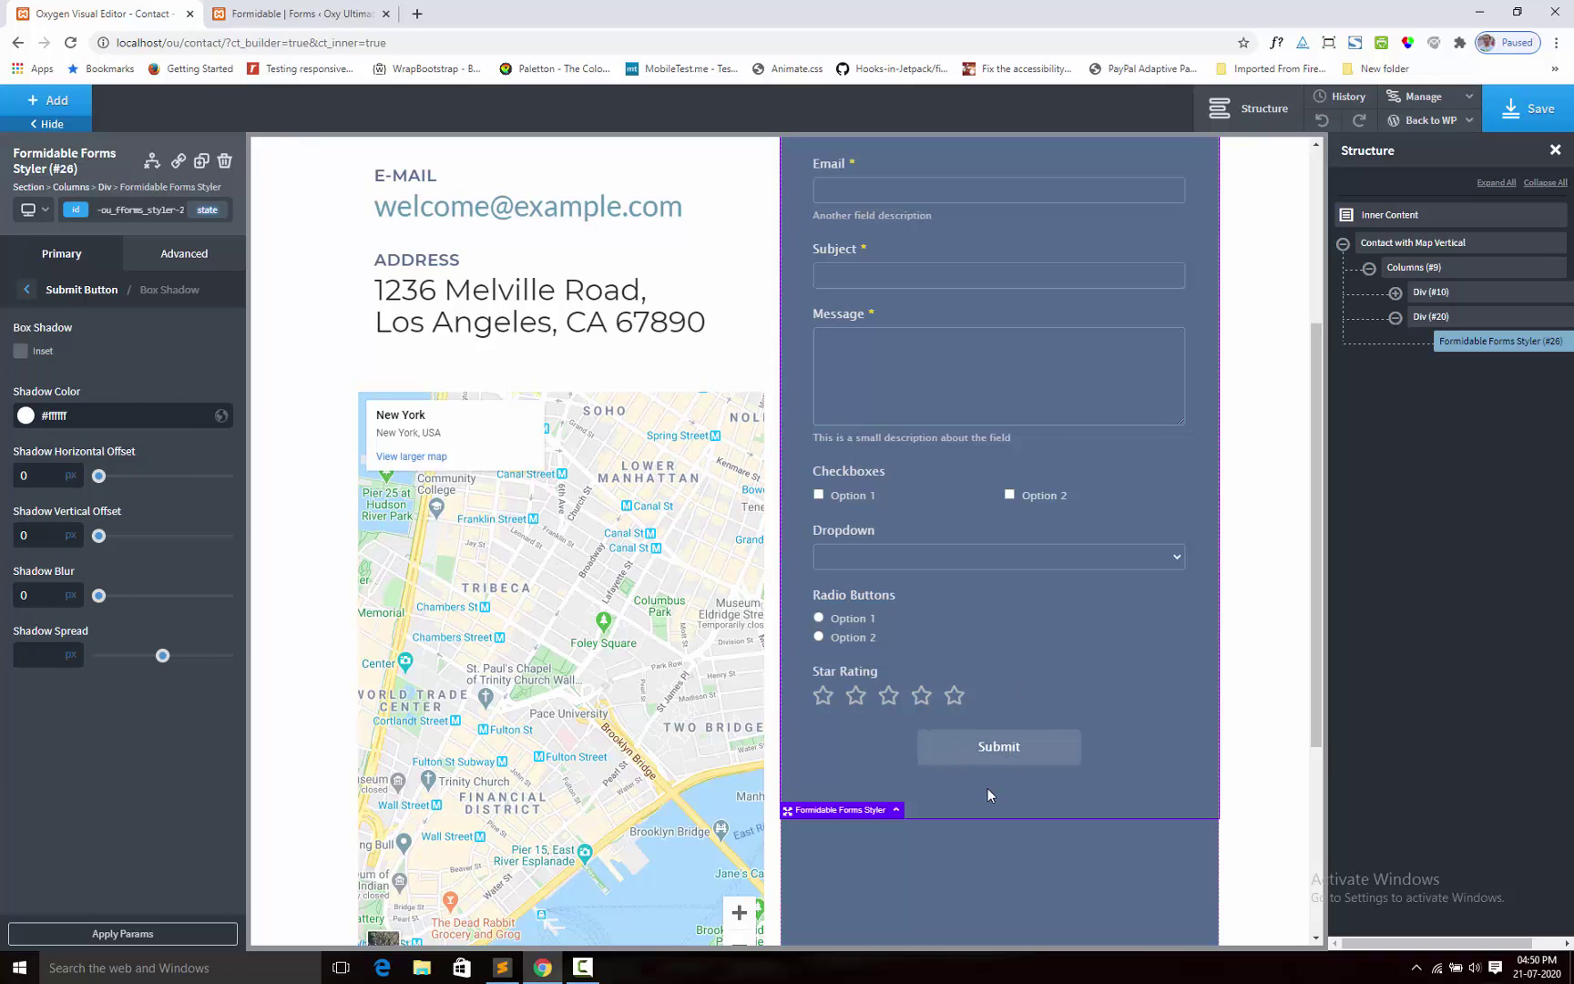
Step: Try several atomic and financial blues as the submit button's background color, and set it to the dark atomic Text color
click(82, 289)
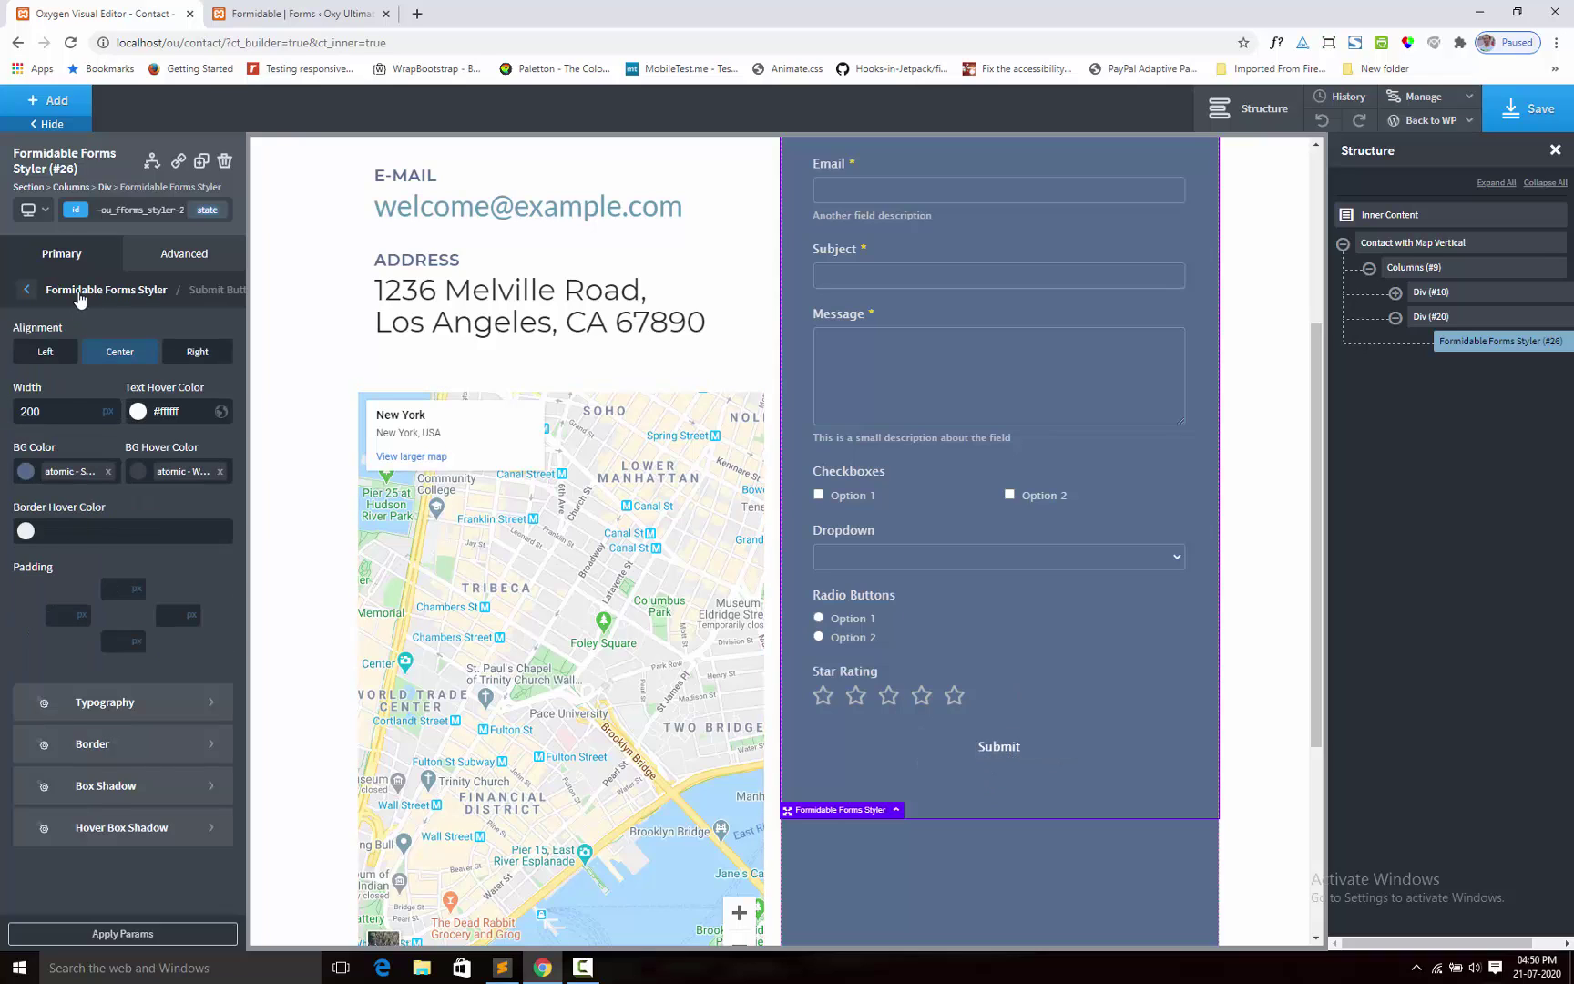
click(34, 473)
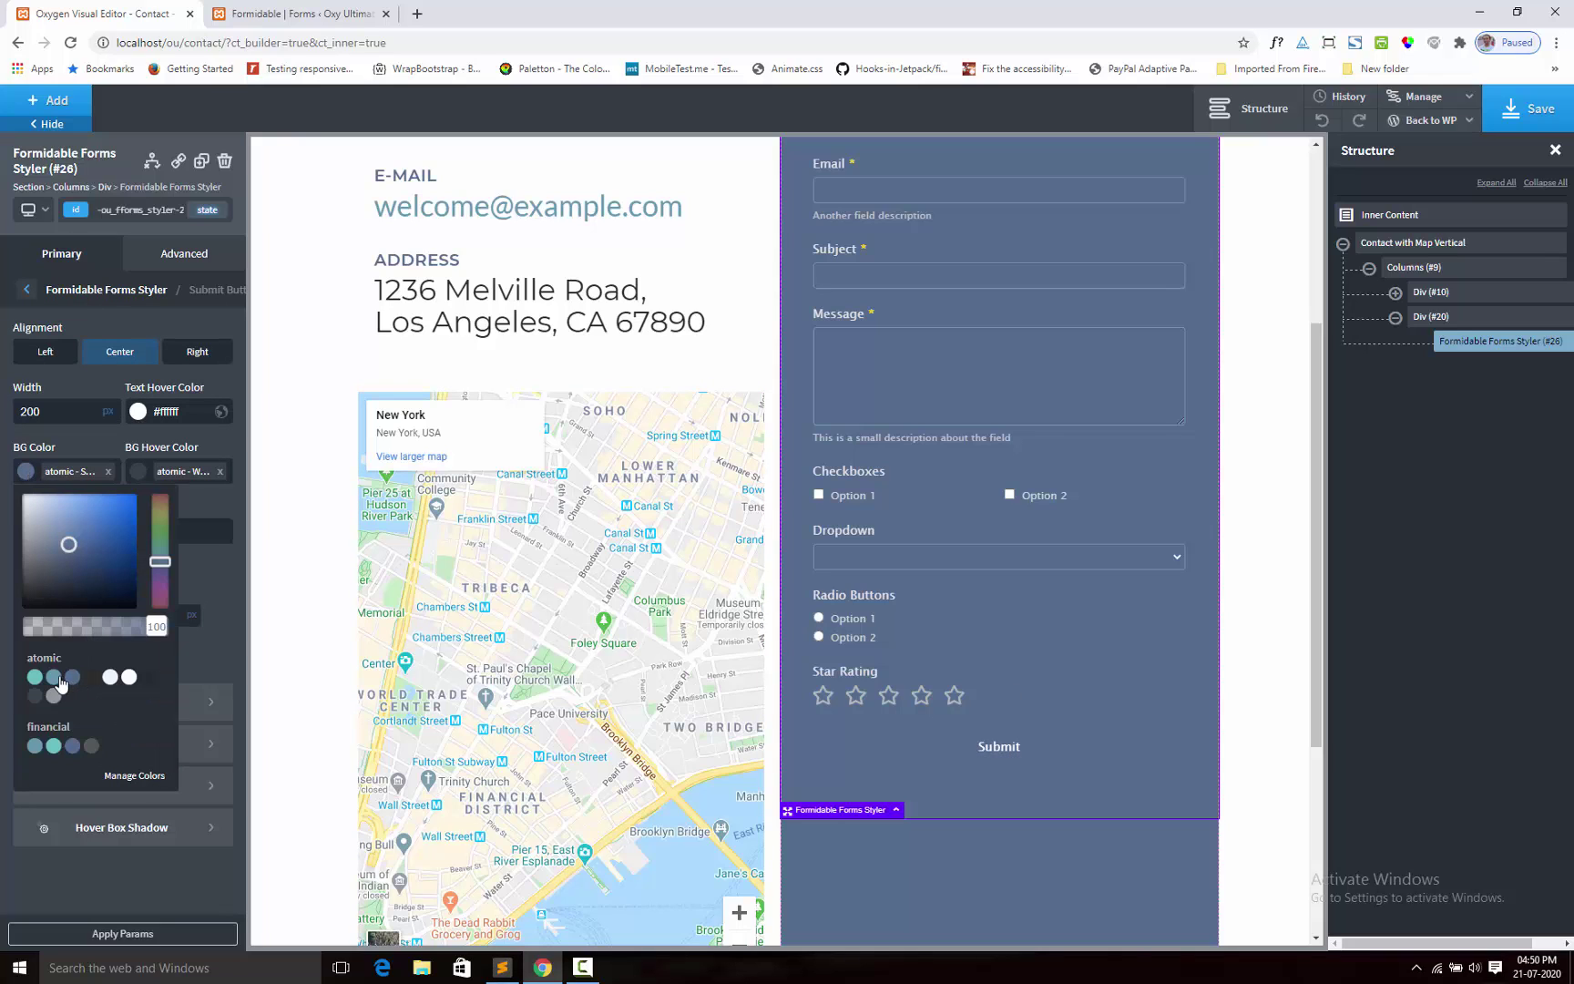
click(55, 677)
click(217, 585)
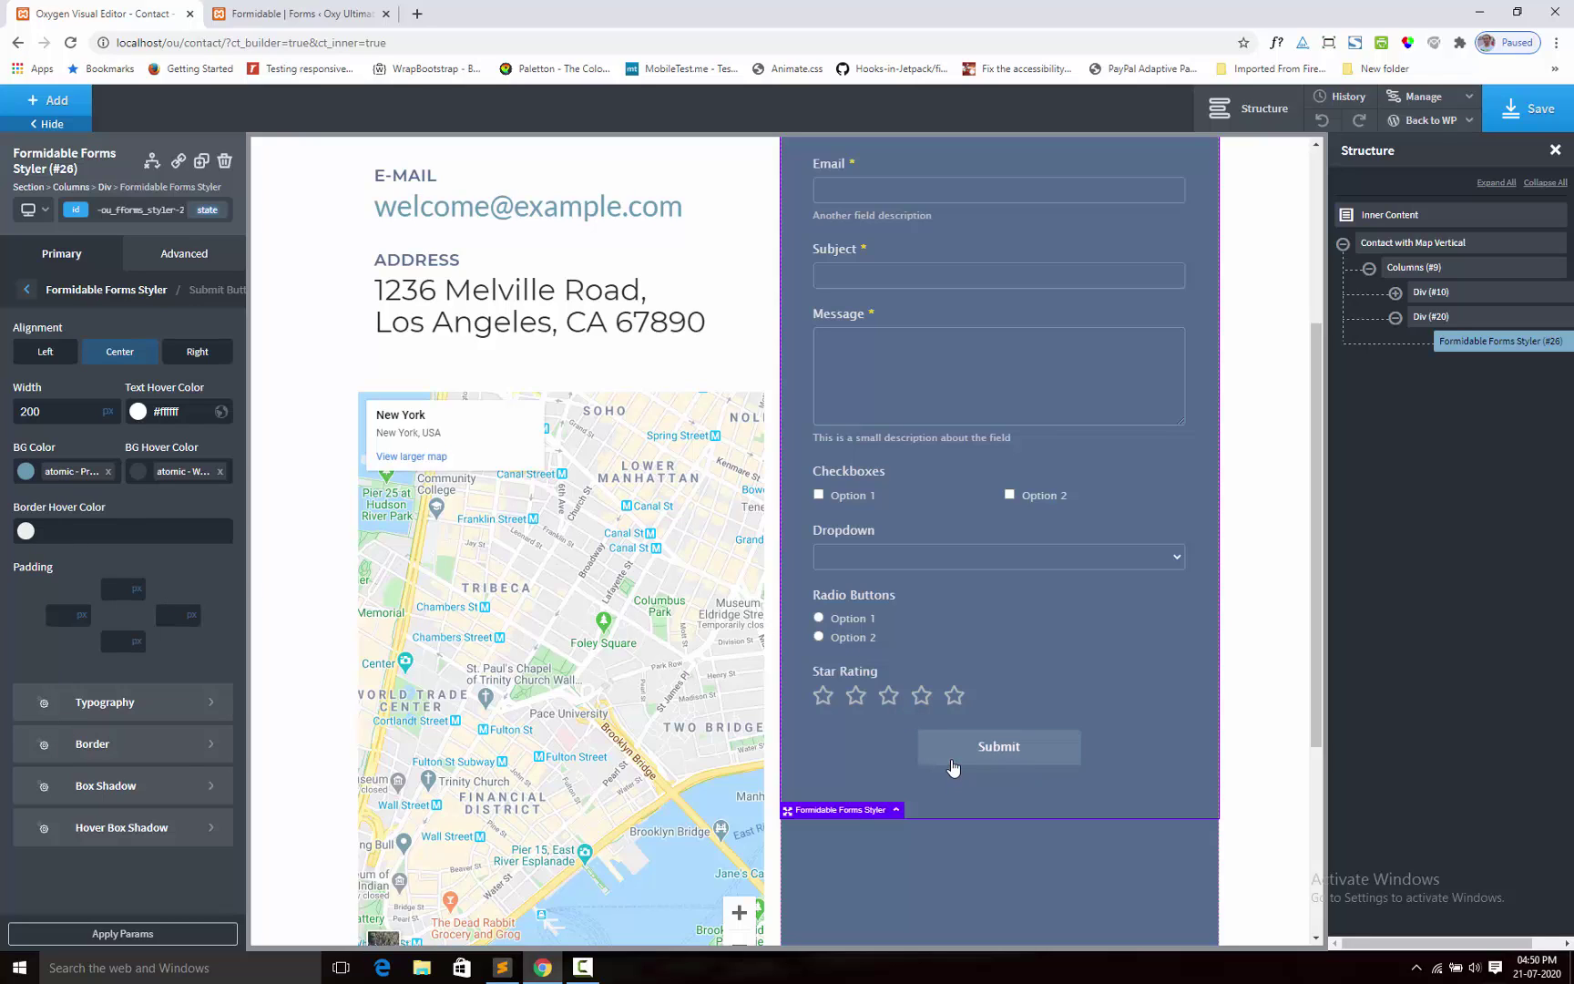
click(25, 470)
click(72, 746)
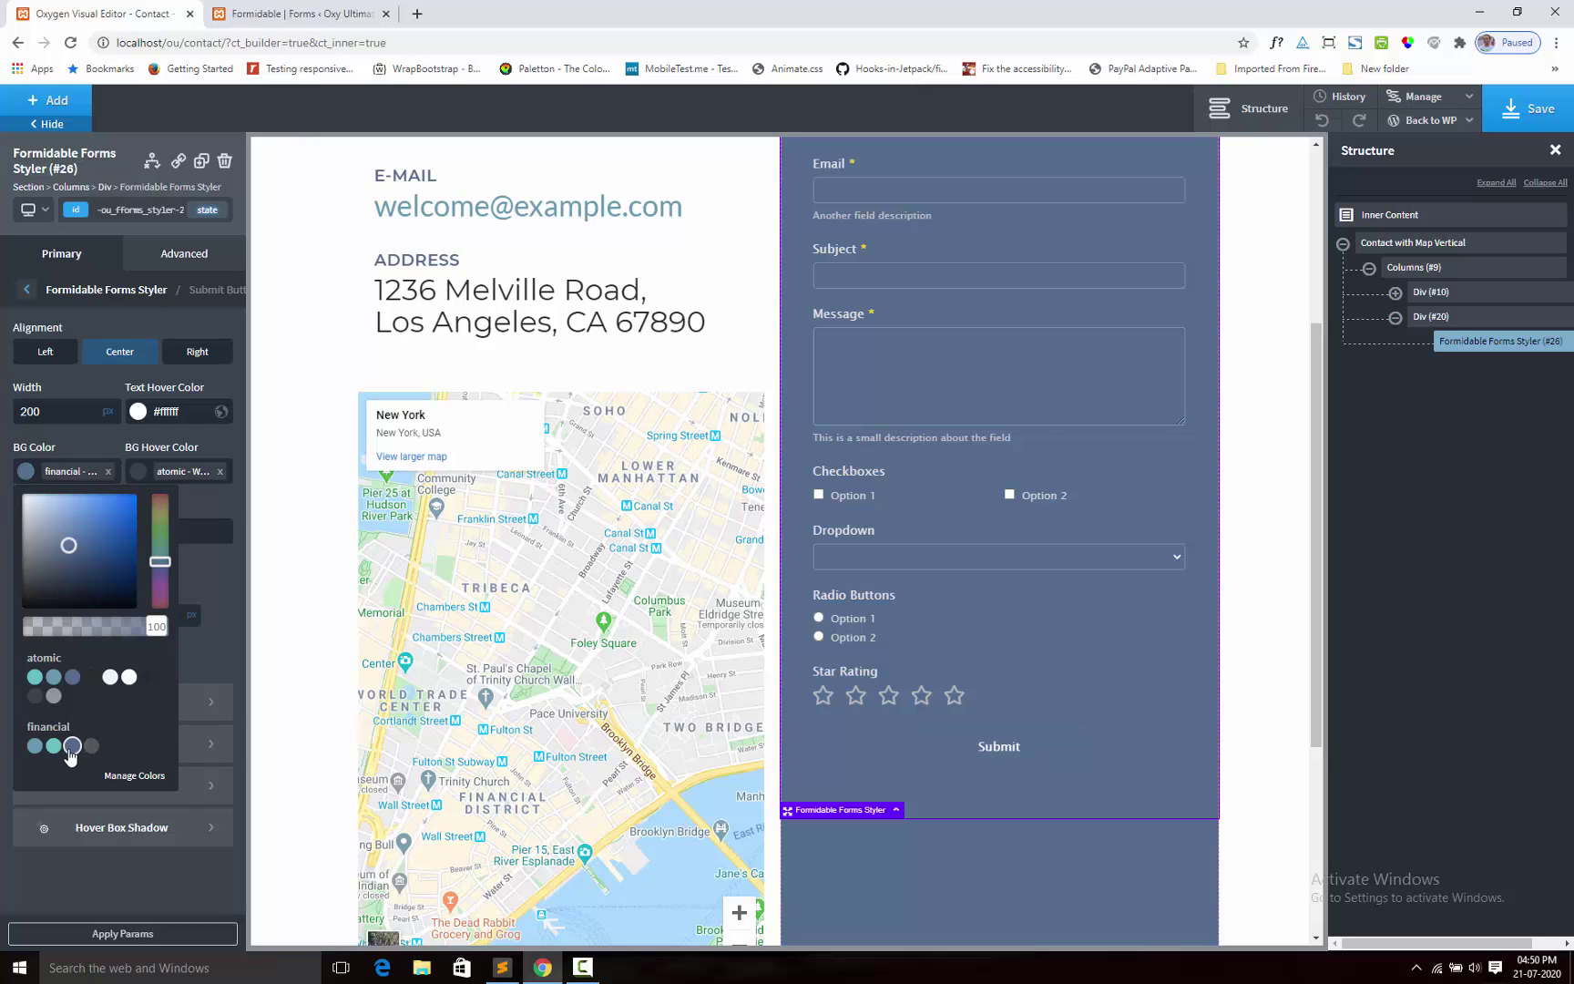
click(34, 746)
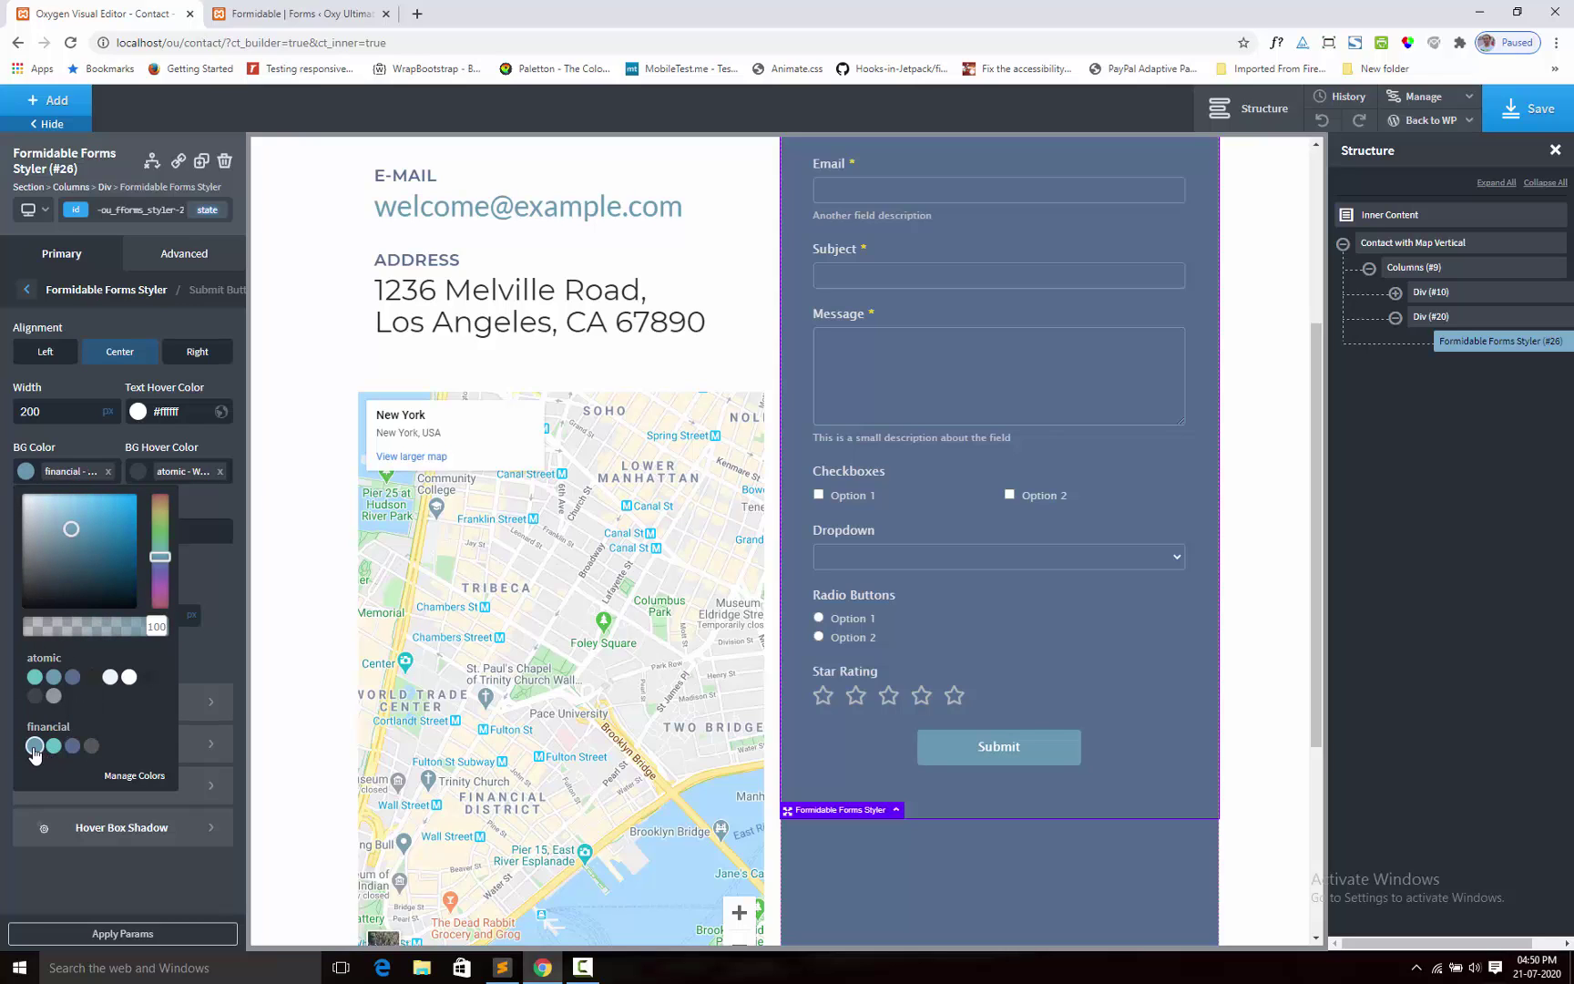
click(72, 677)
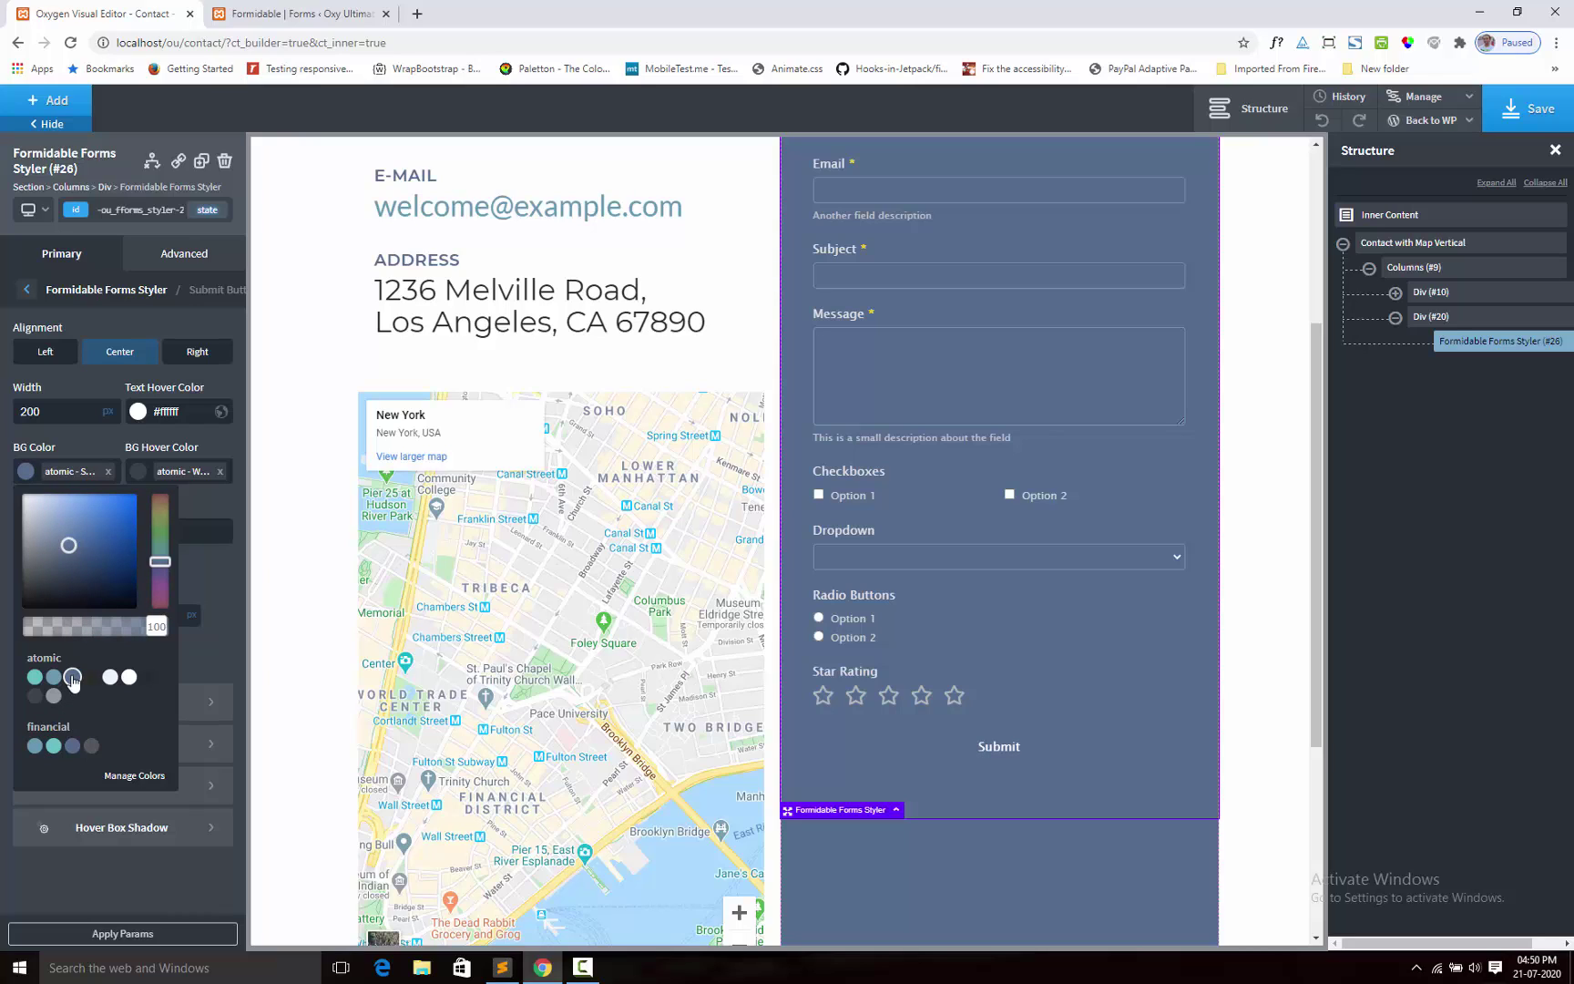
click(92, 678)
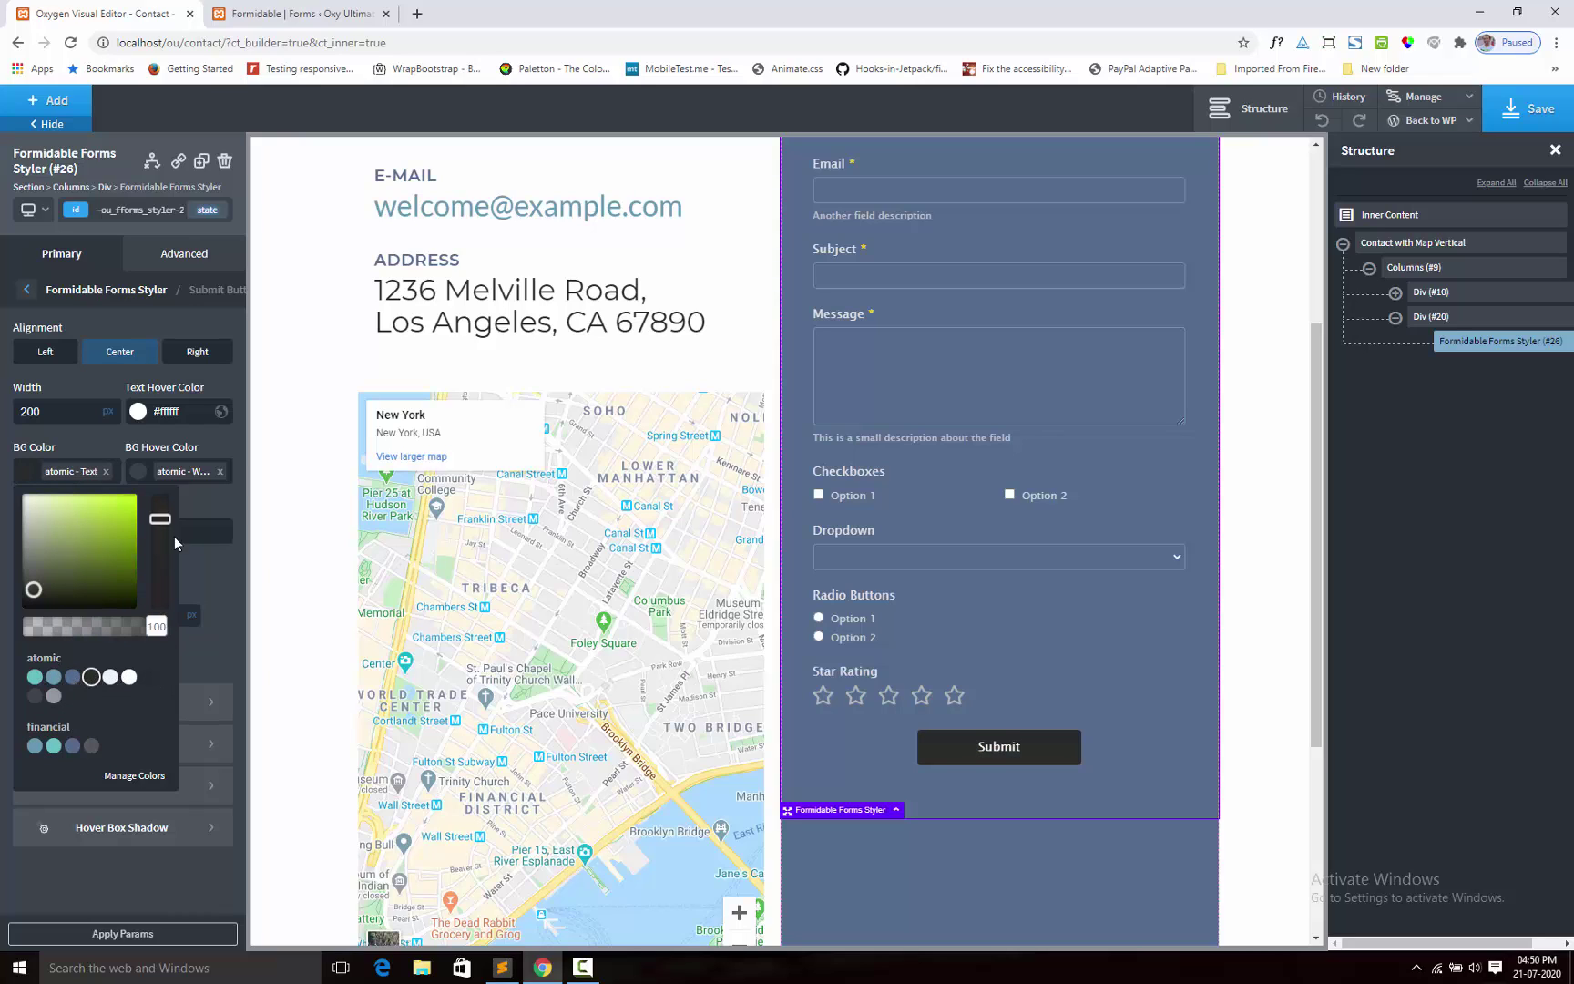
click(196, 480)
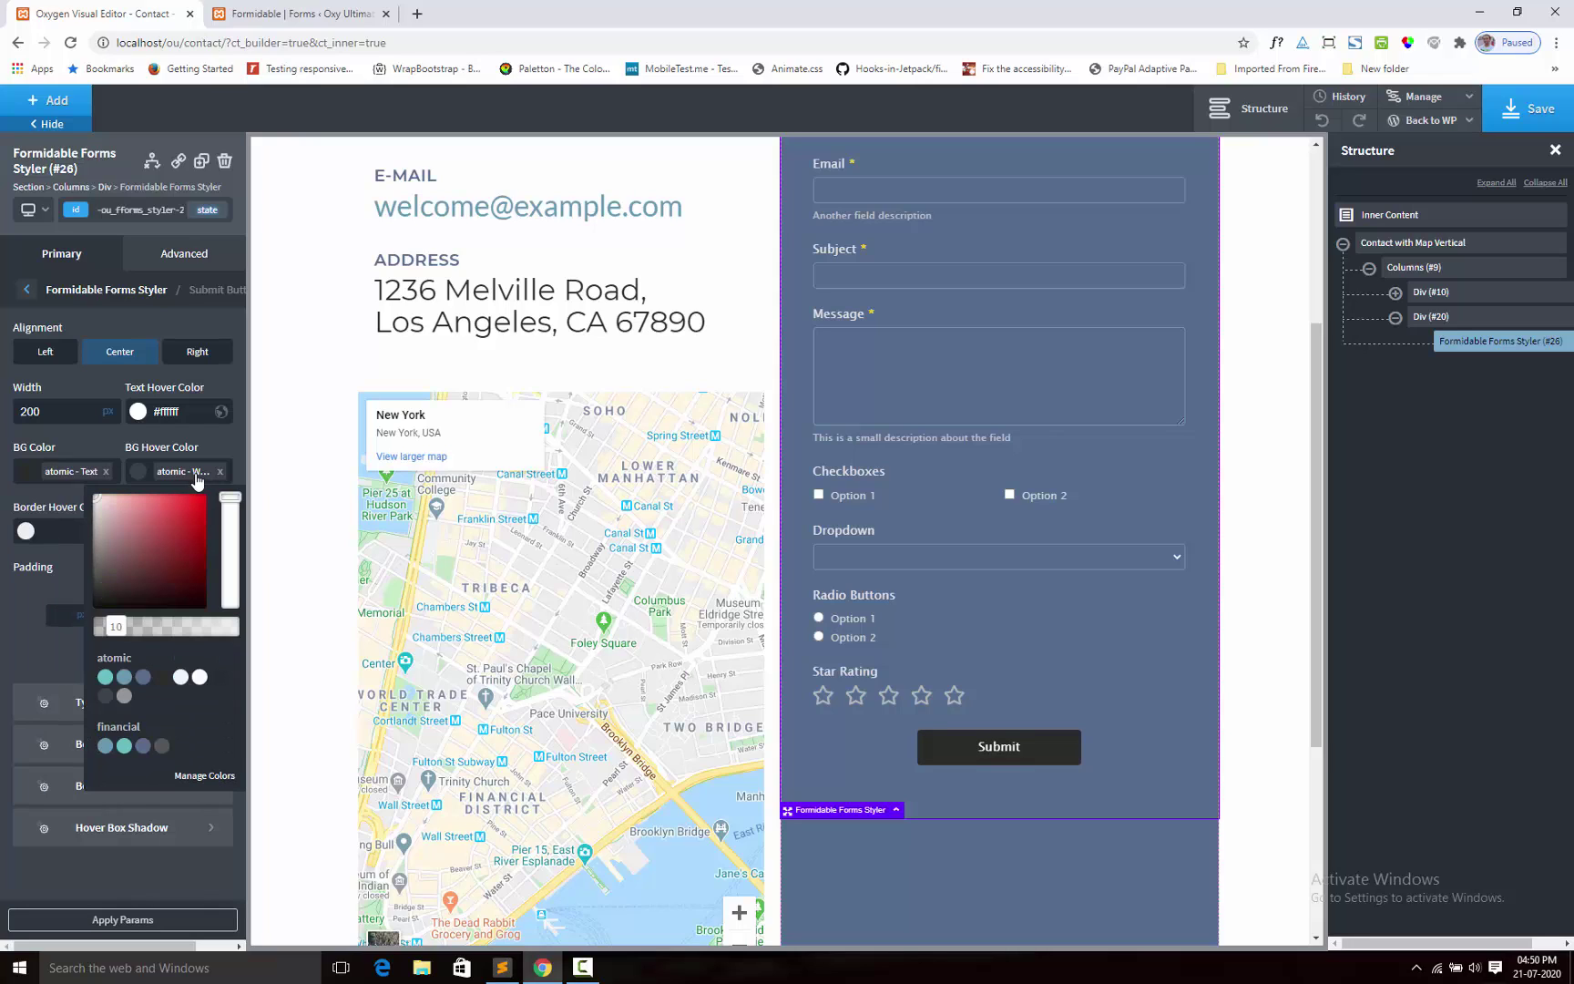
click(99, 441)
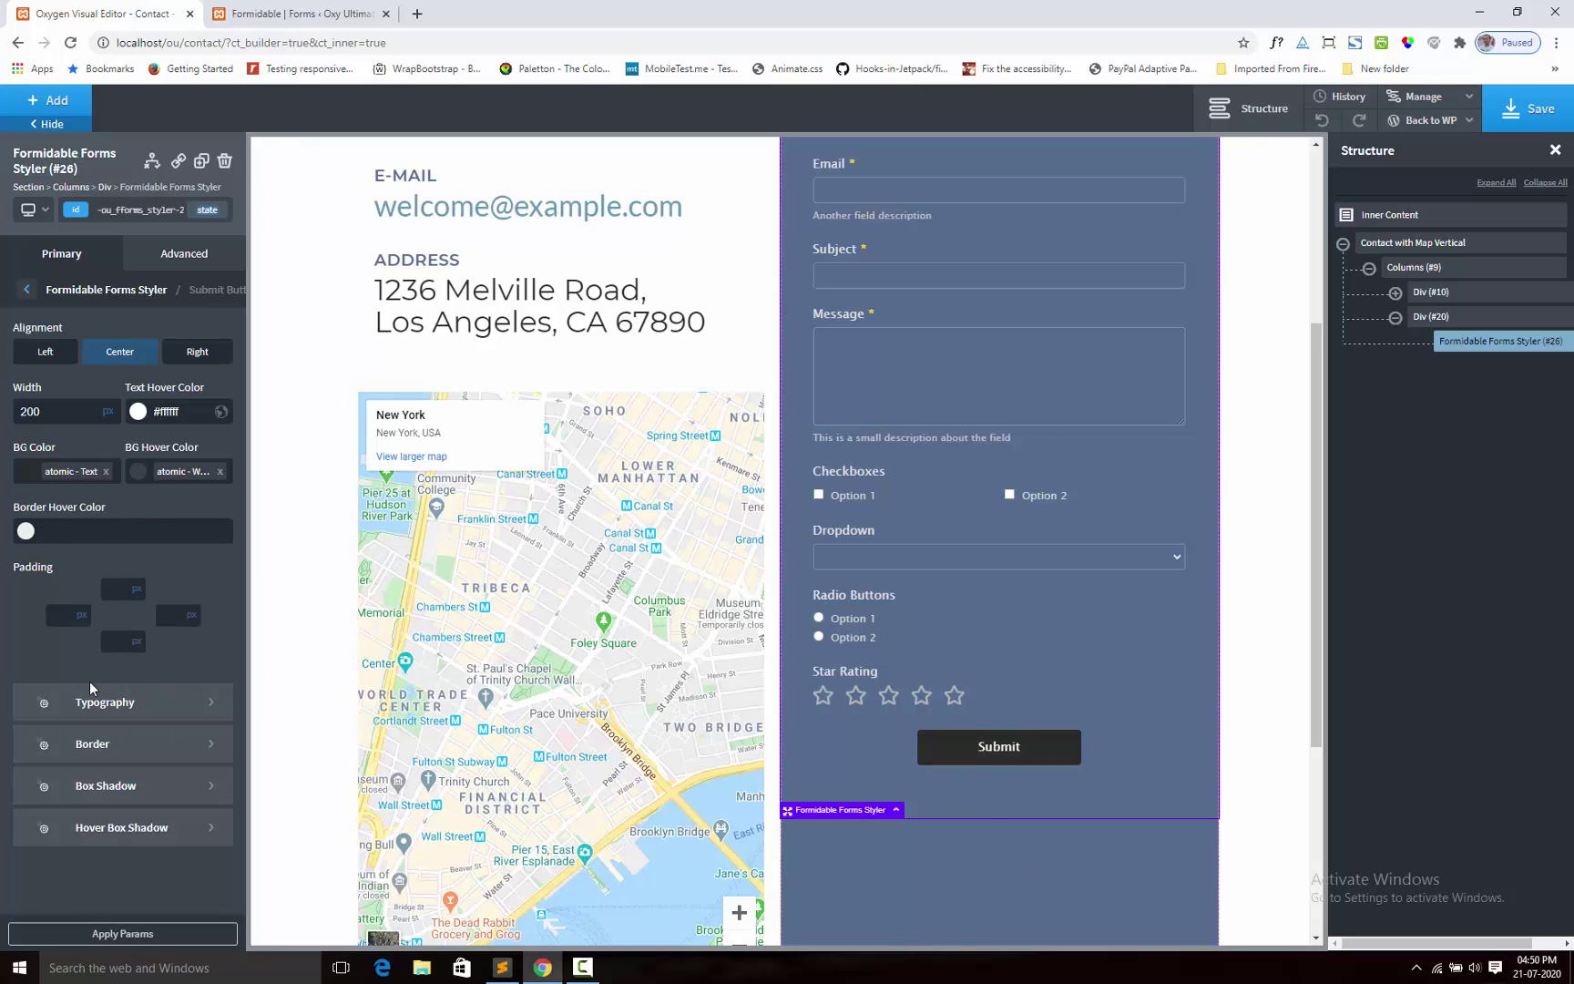
Step: Save the contact page and look over the styled form in the editor
click(1541, 125)
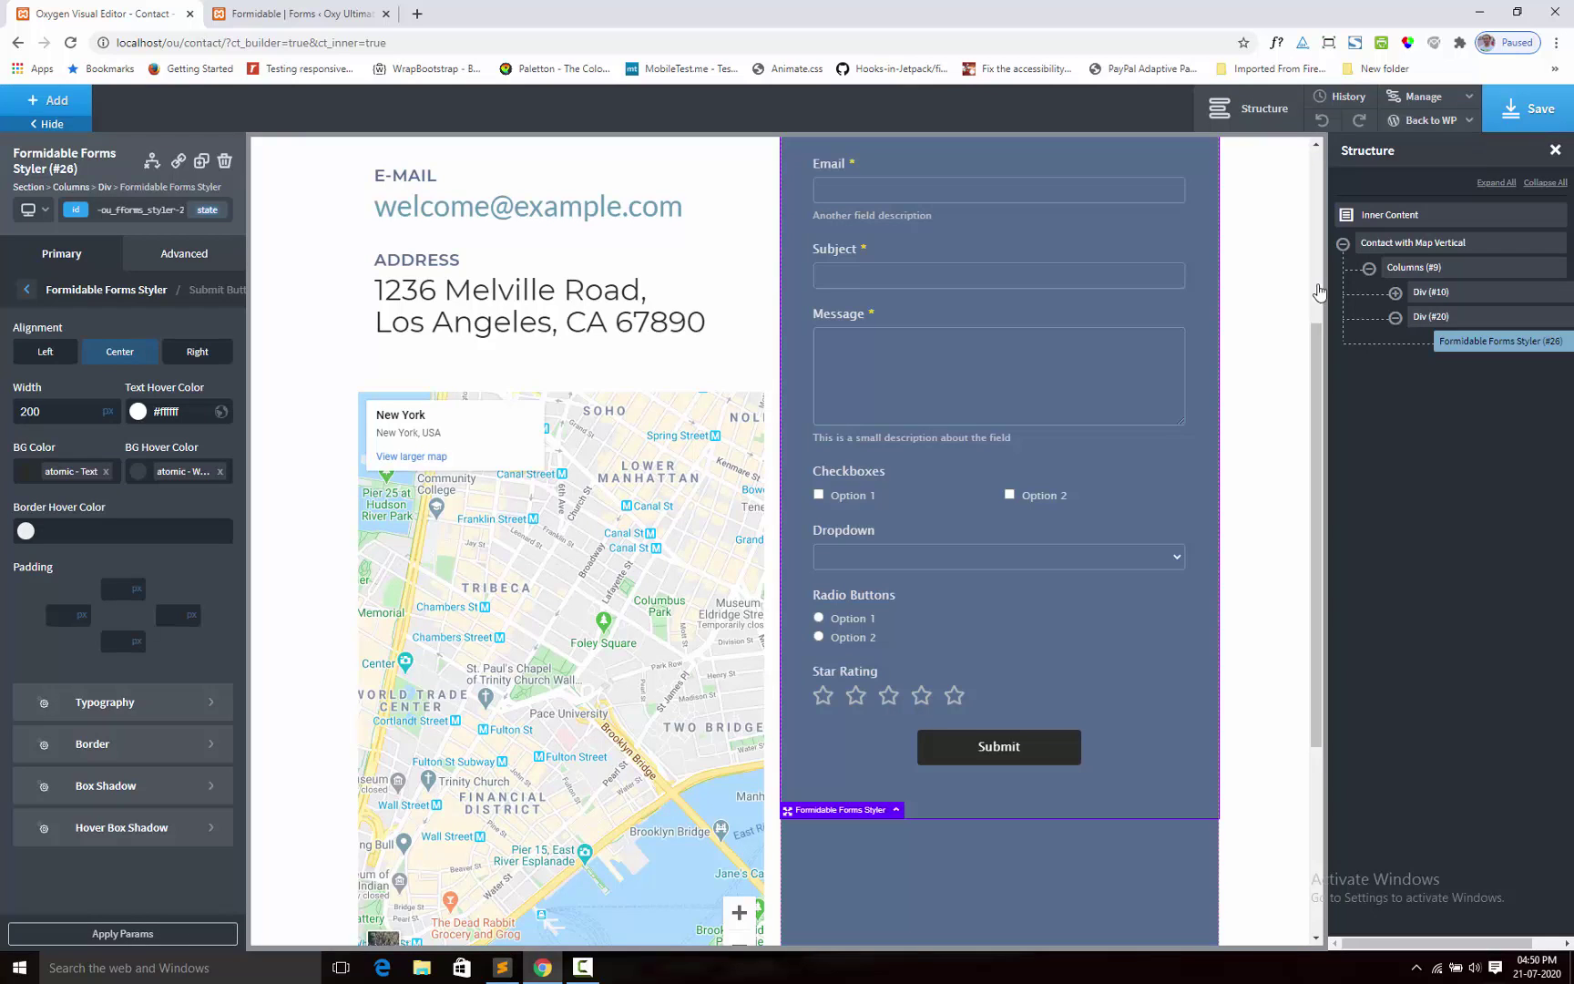
scroll(1111, 323, up, 4)
scroll(1111, 324, down, 8)
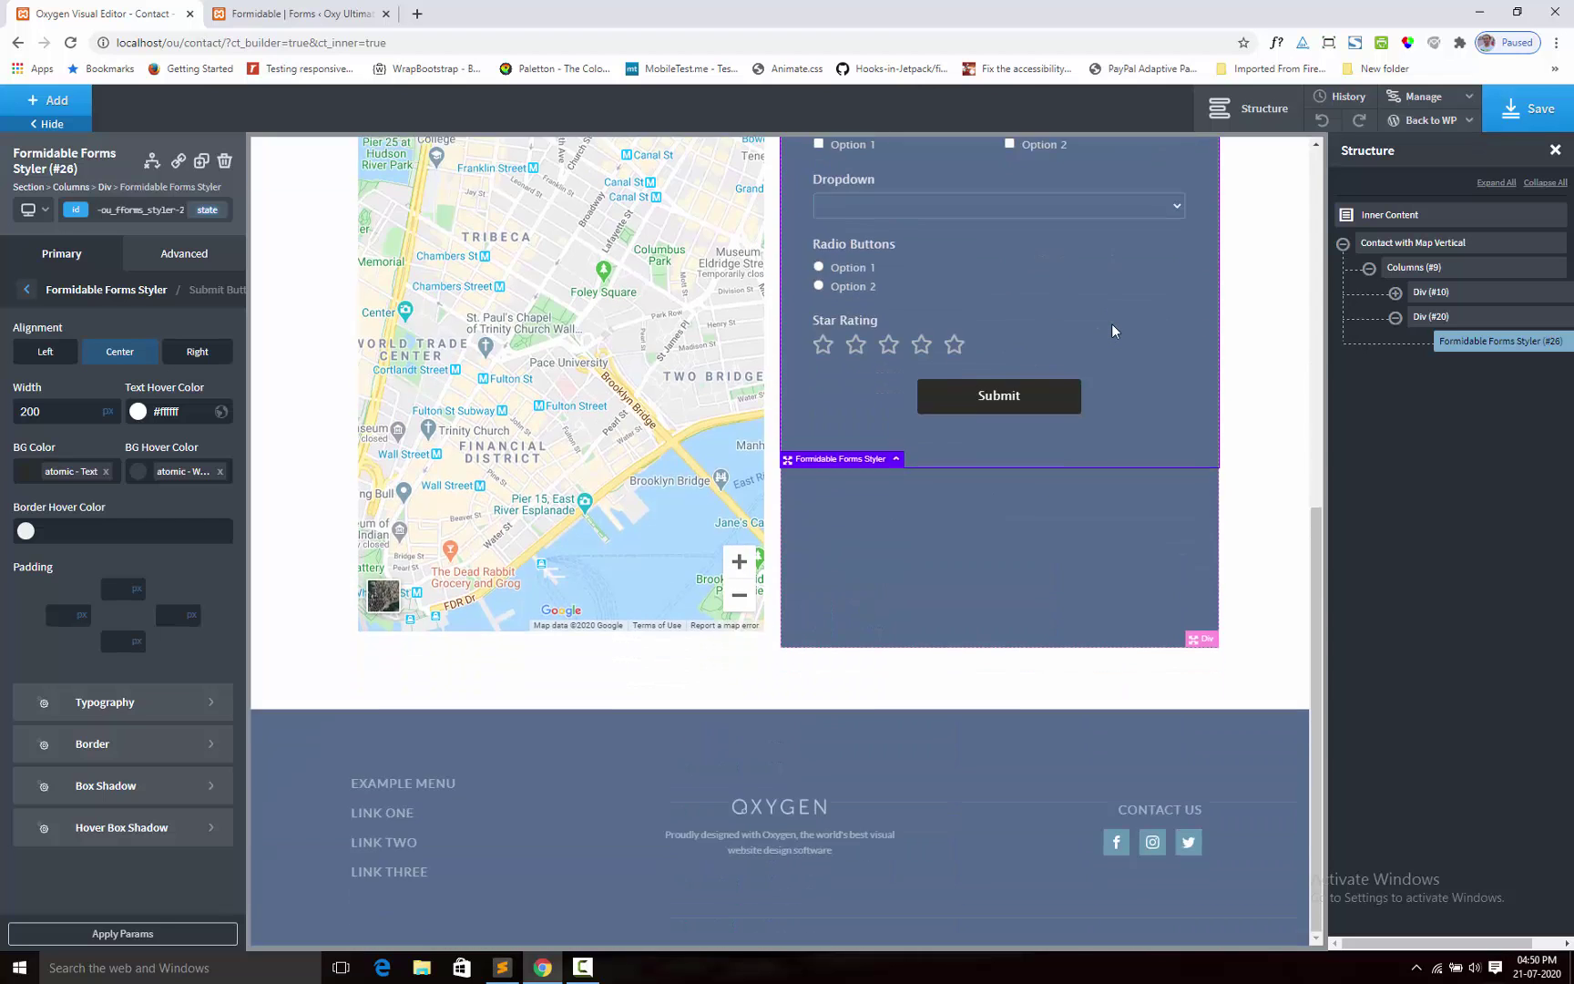
scroll(1201, 275, up, 5)
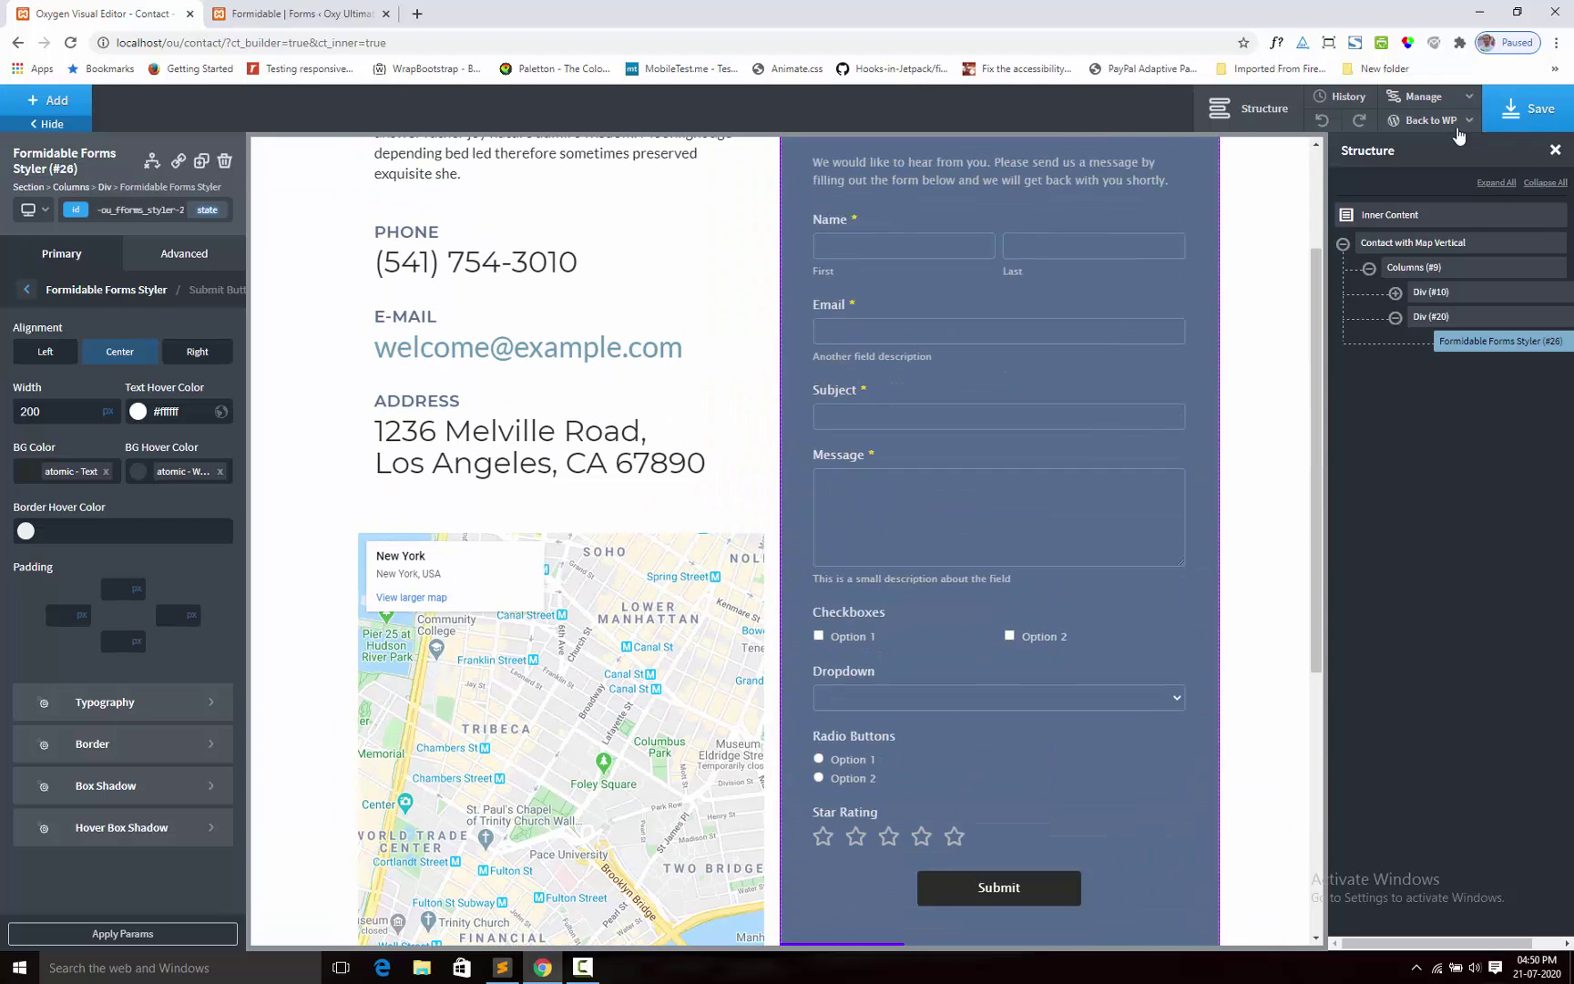
Step: Open the contact page's front end and review the styled form from the heading down to the submit button
mouse_move(1455, 127)
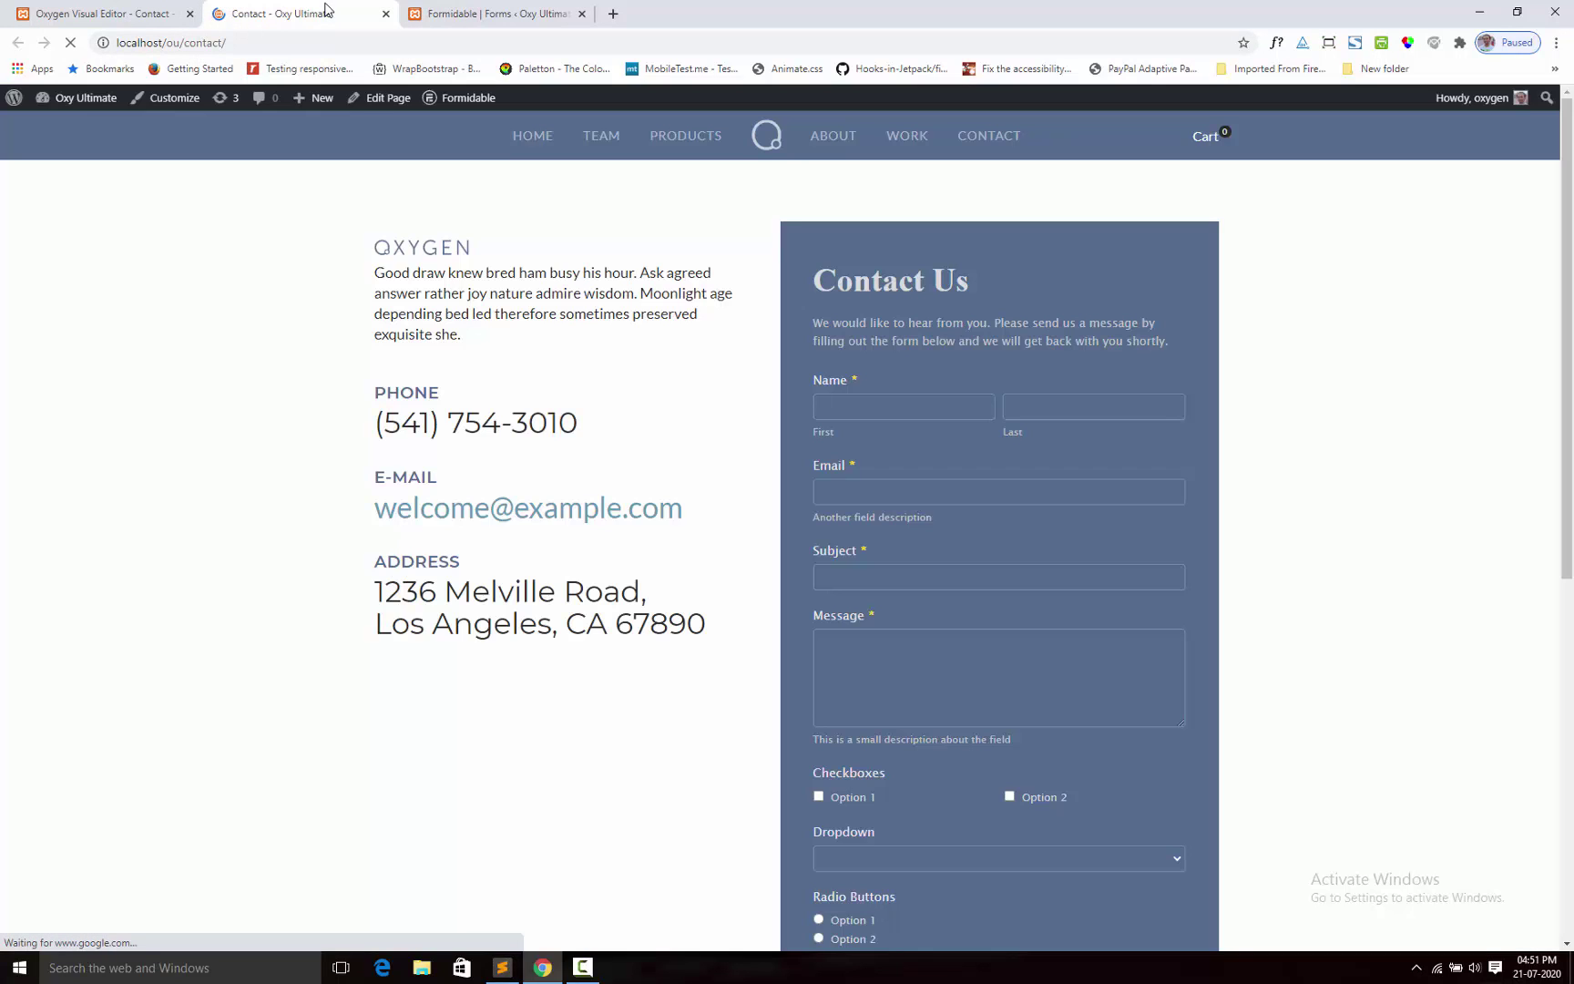
scroll(652, 418, down, 5)
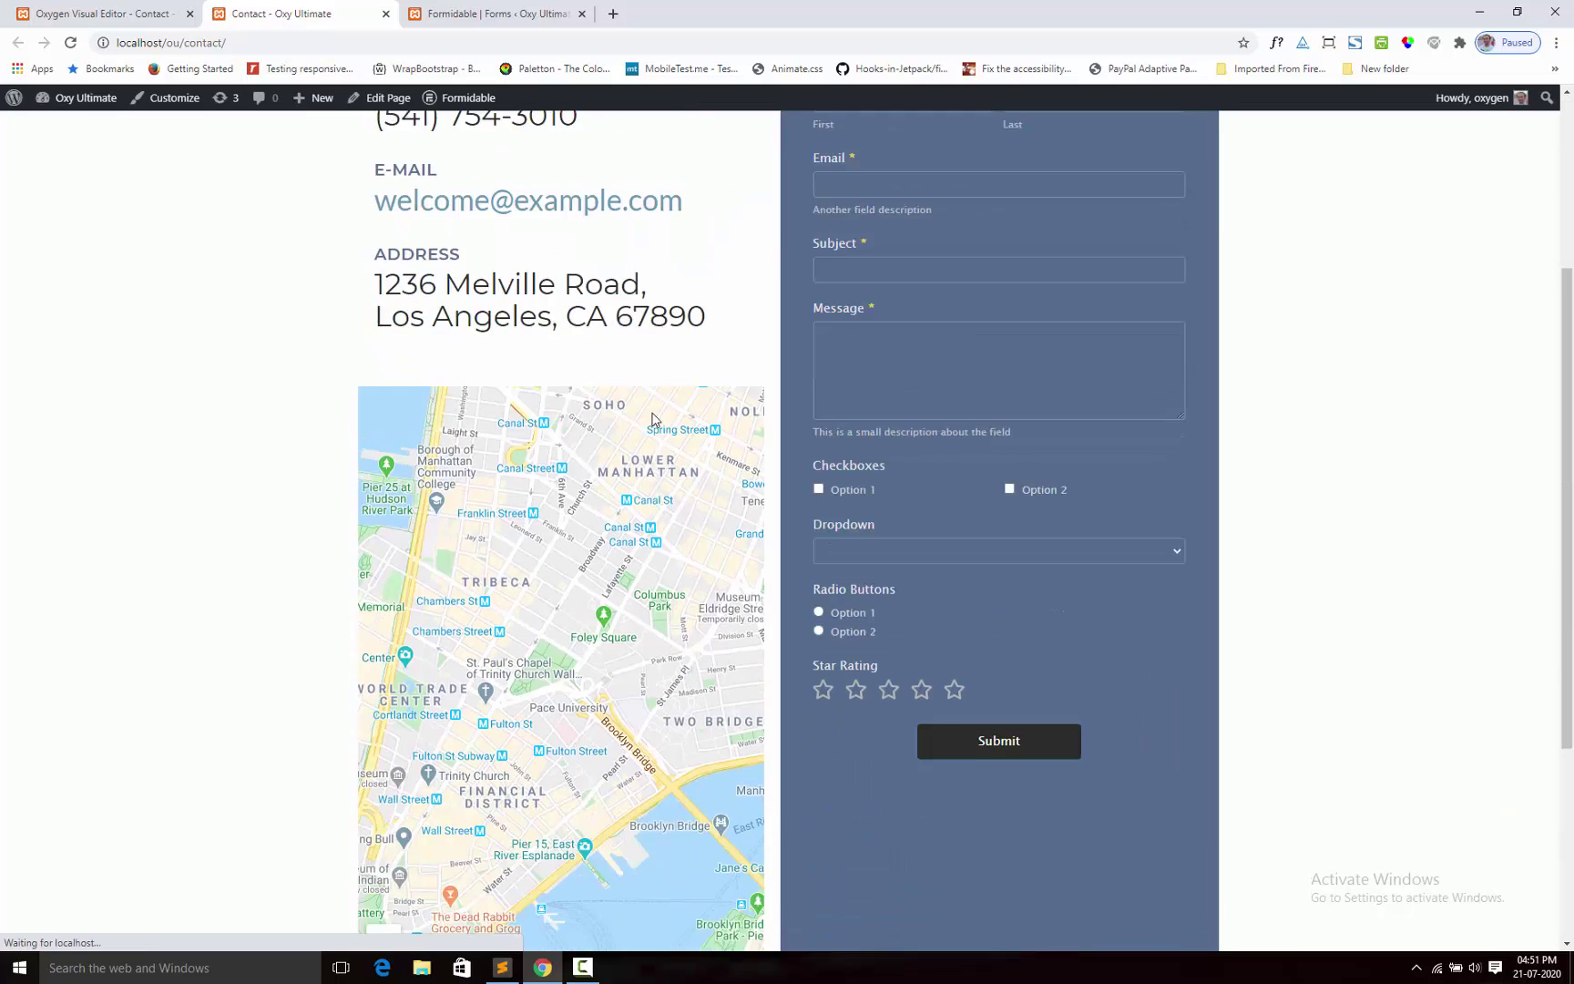
scroll(653, 418, down, 2)
scroll(652, 414, up, 7)
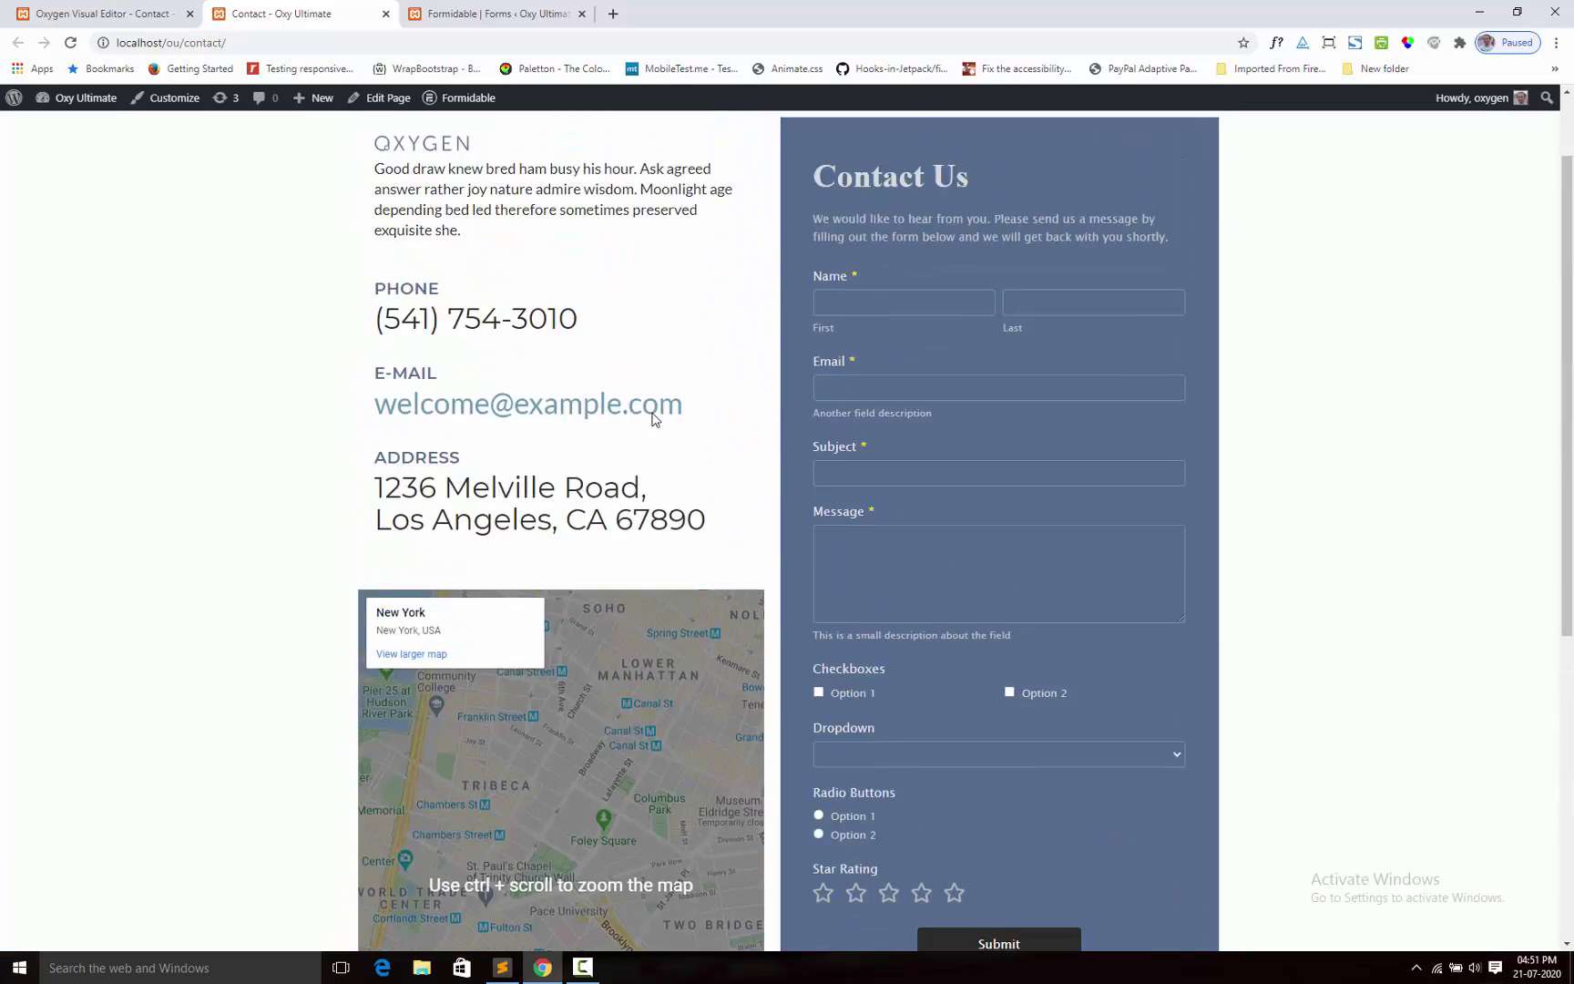
scroll(860, 463, down, 7)
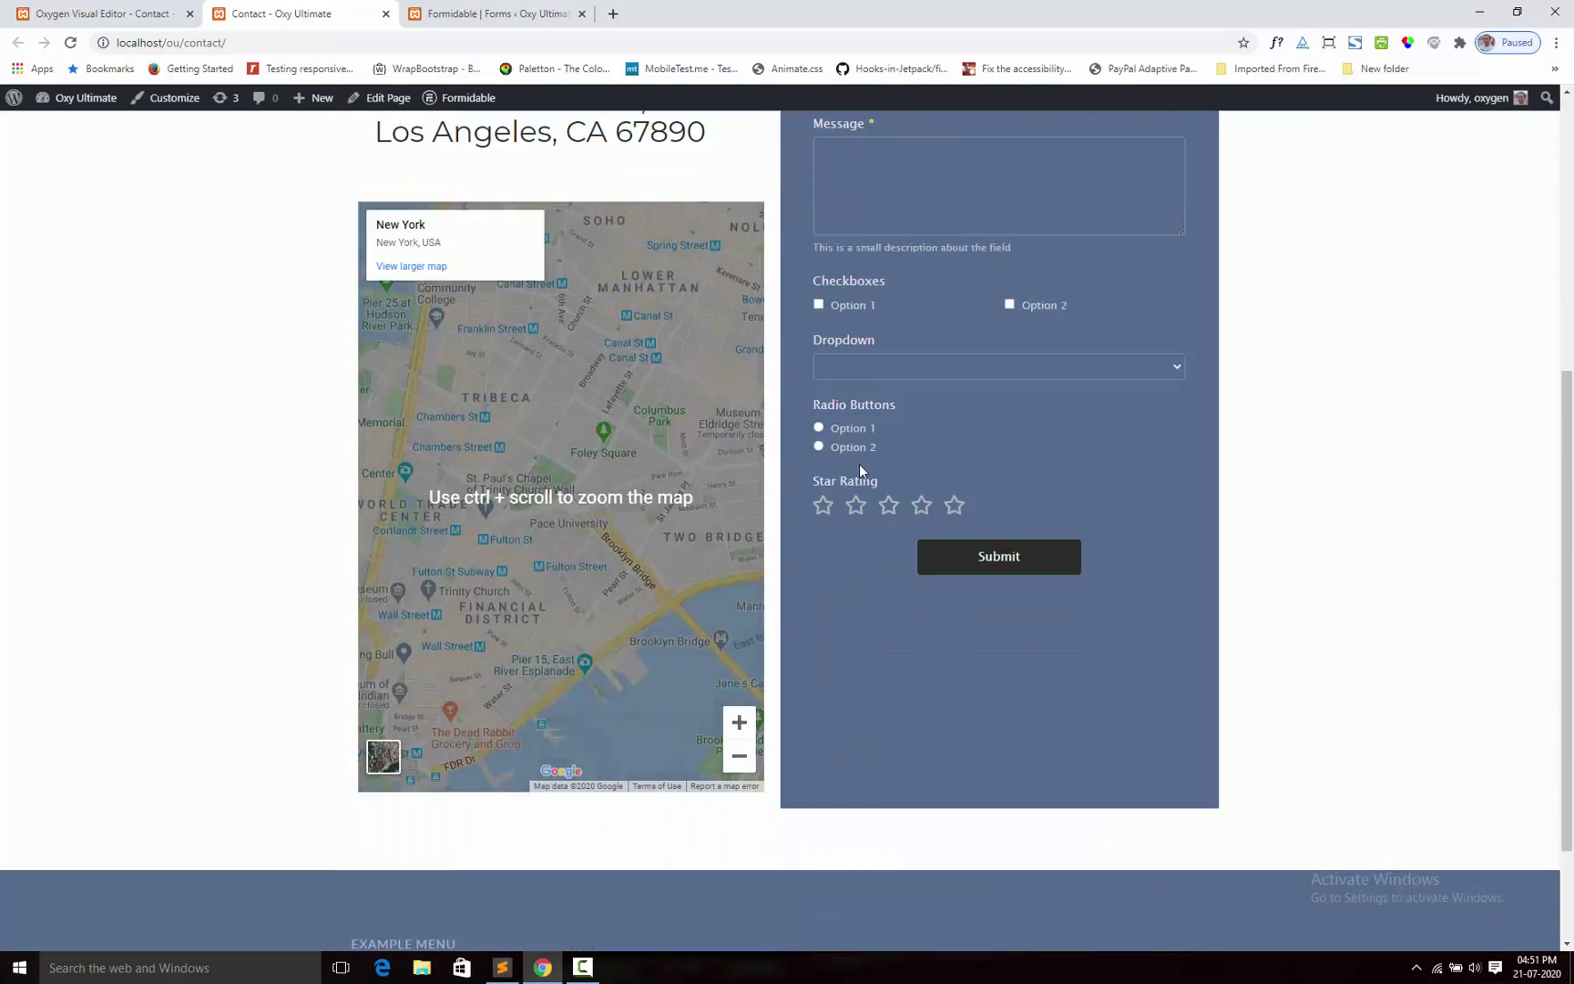
scroll(860, 463, up, 5)
scroll(860, 469, up, 2)
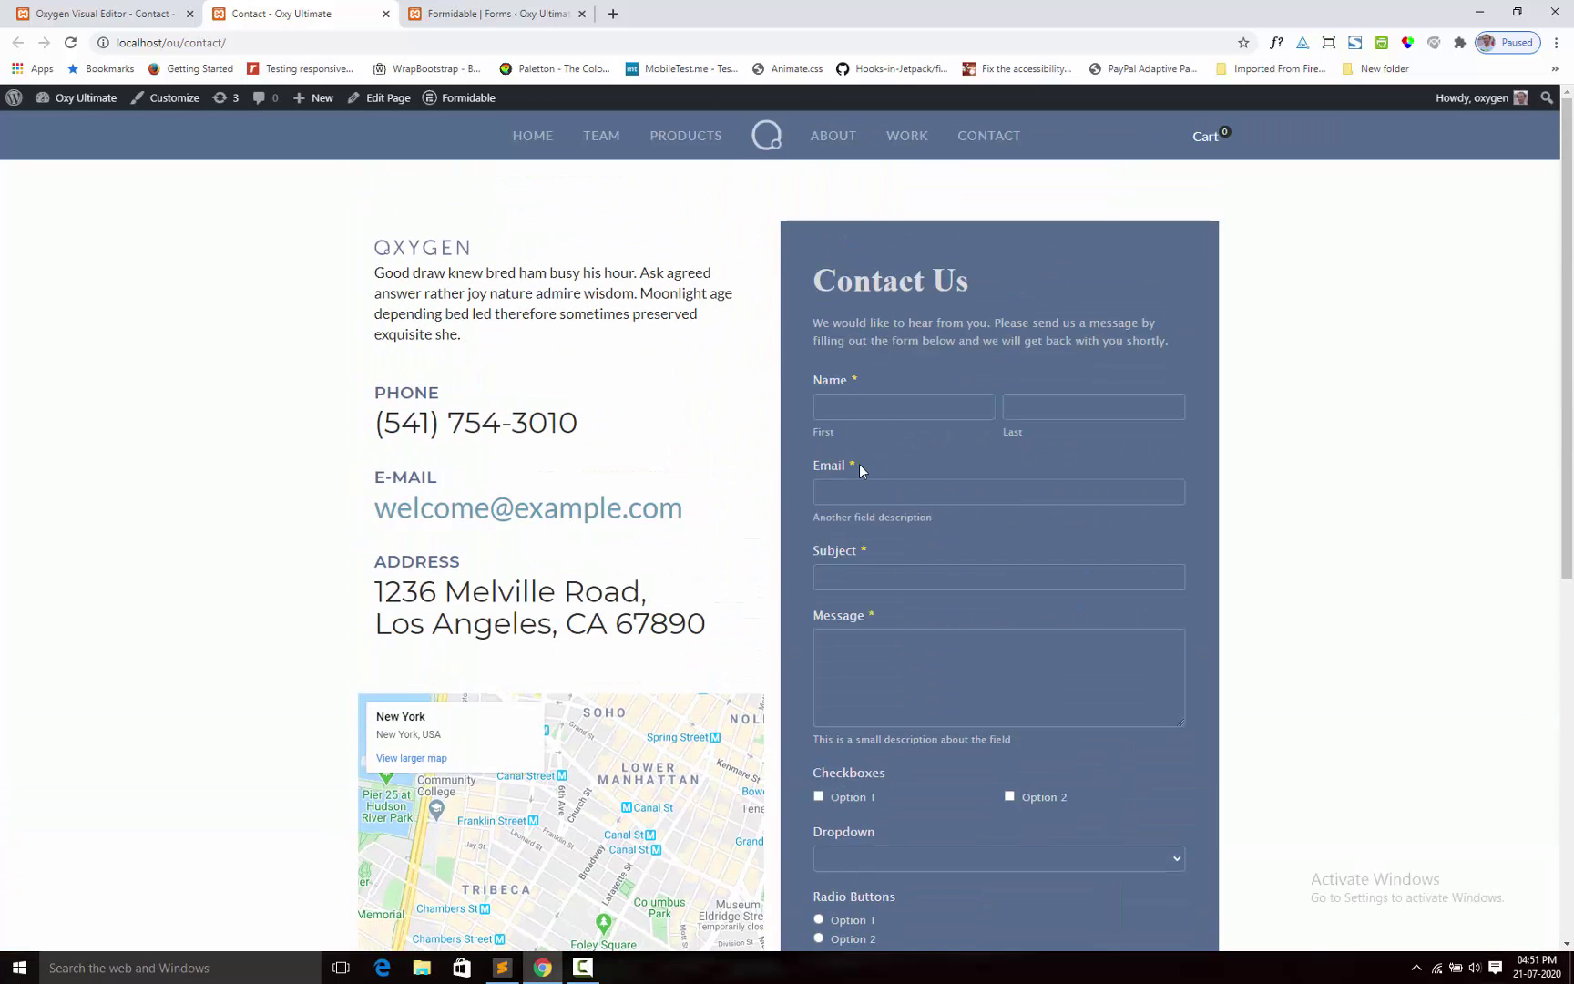